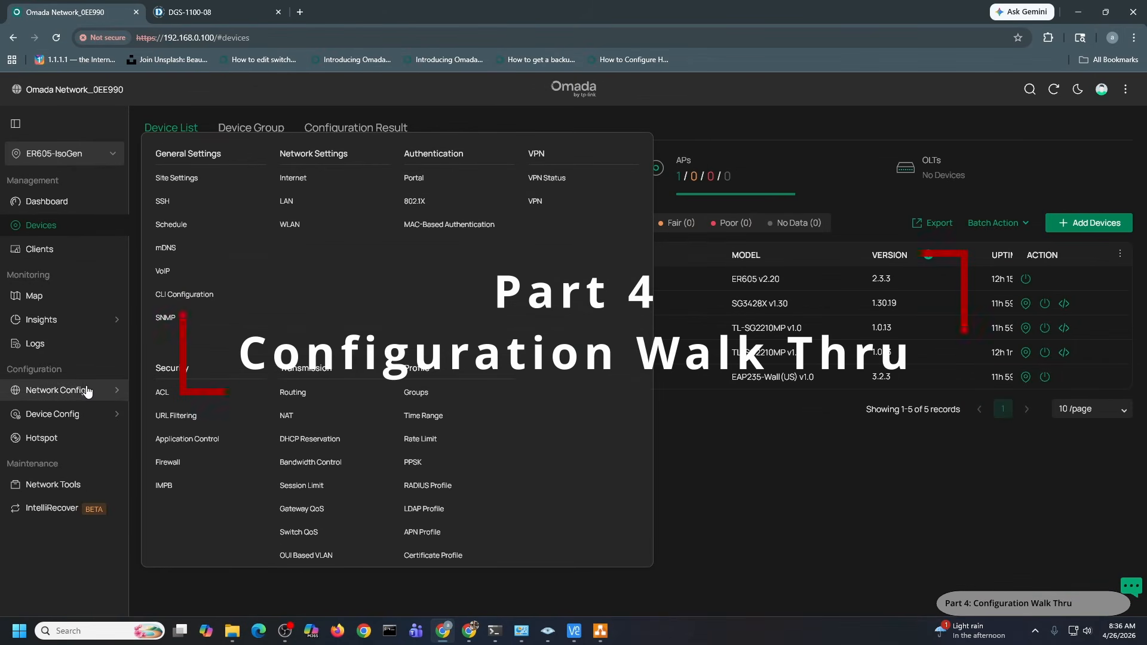
Review the site's configured VLANs in the LAN settings, and switch to draw.io to check them against the IsoGen LAN network diagram
left_click(306, 205)
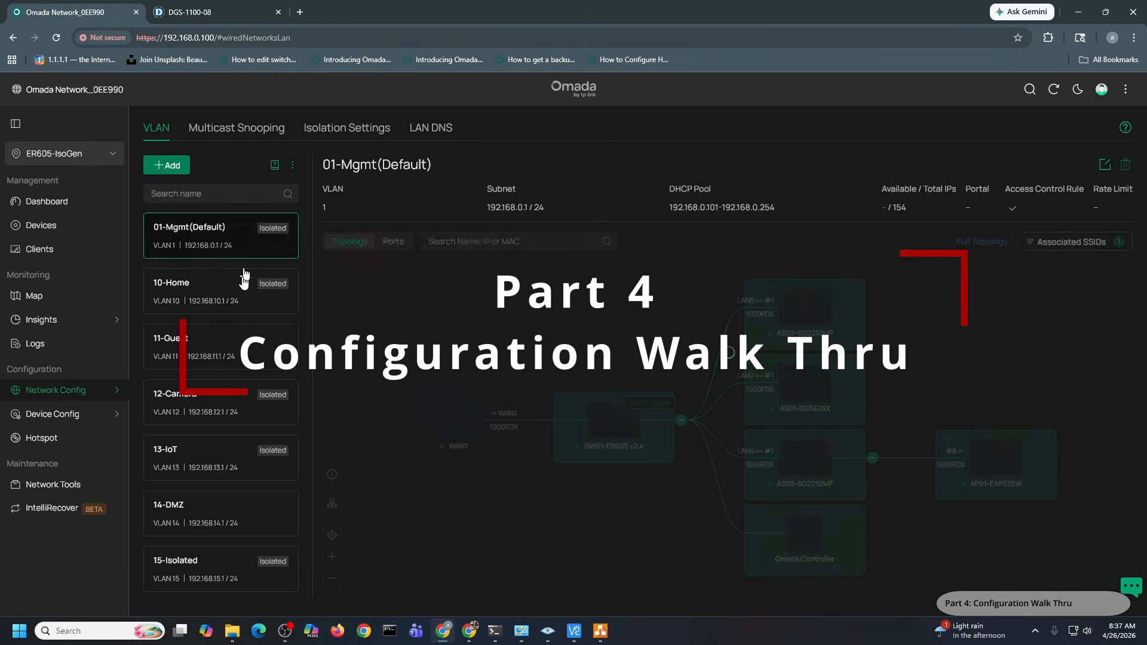
scroll(235, 445, "down", 2)
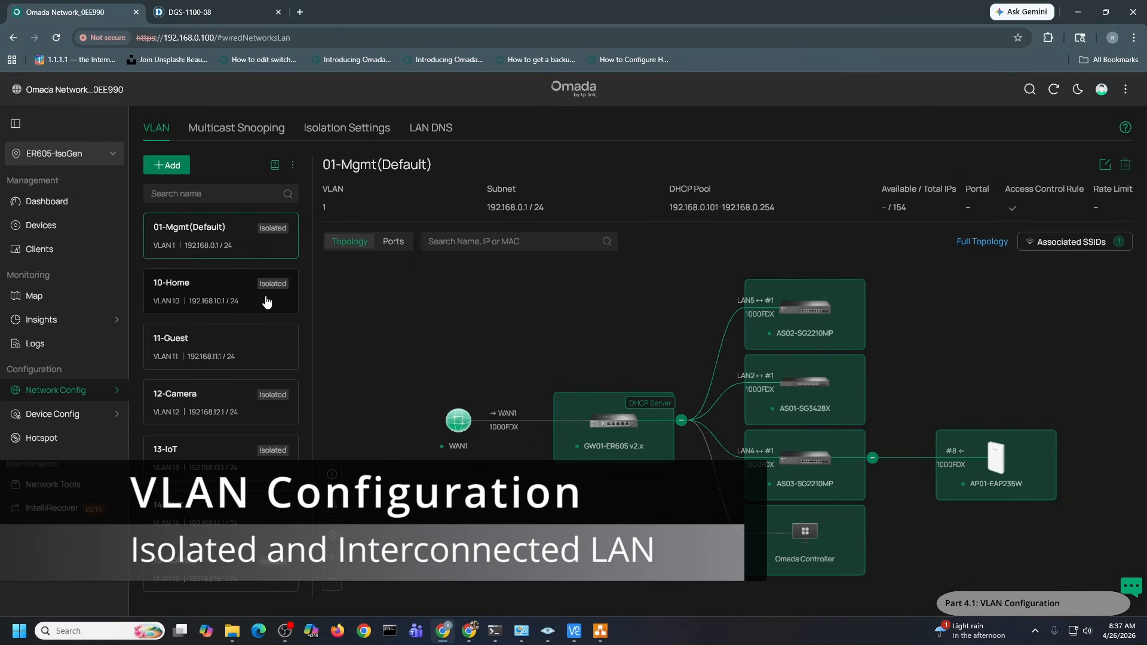
scroll(267, 302, "down", 1)
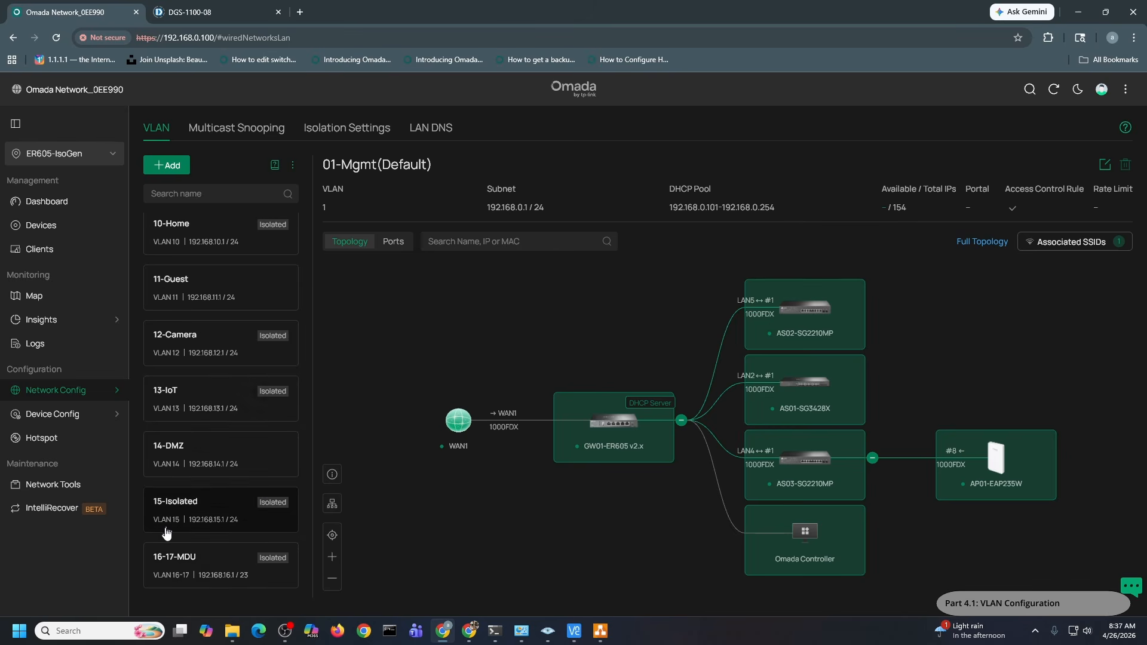
scroll(185, 472, "up", 1)
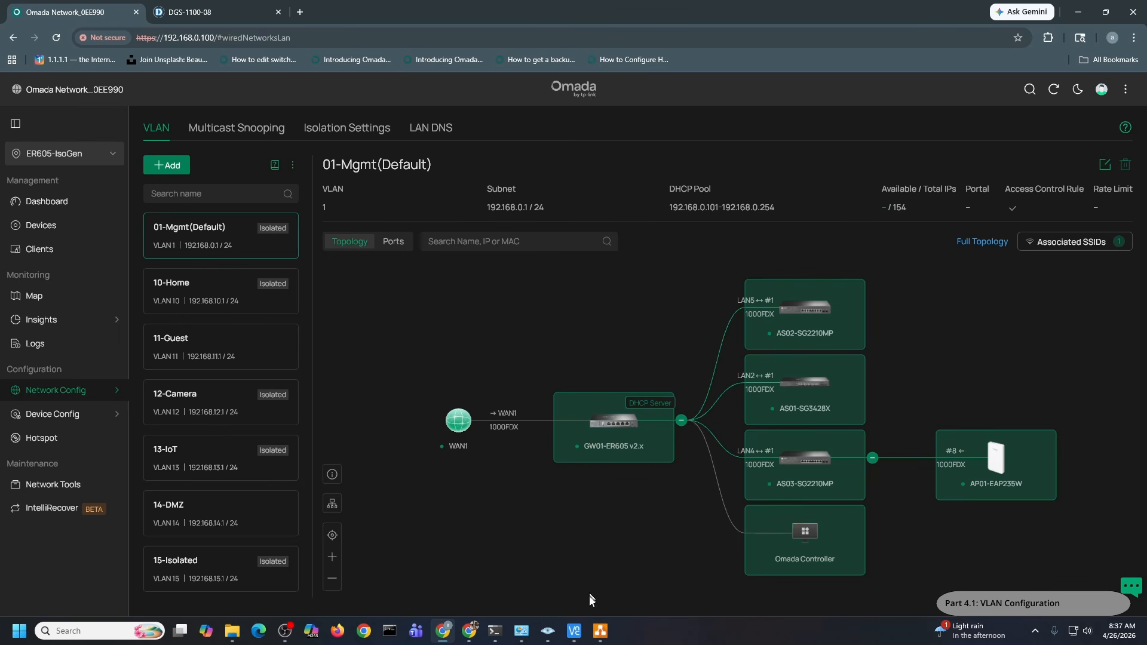
left_click(600, 631)
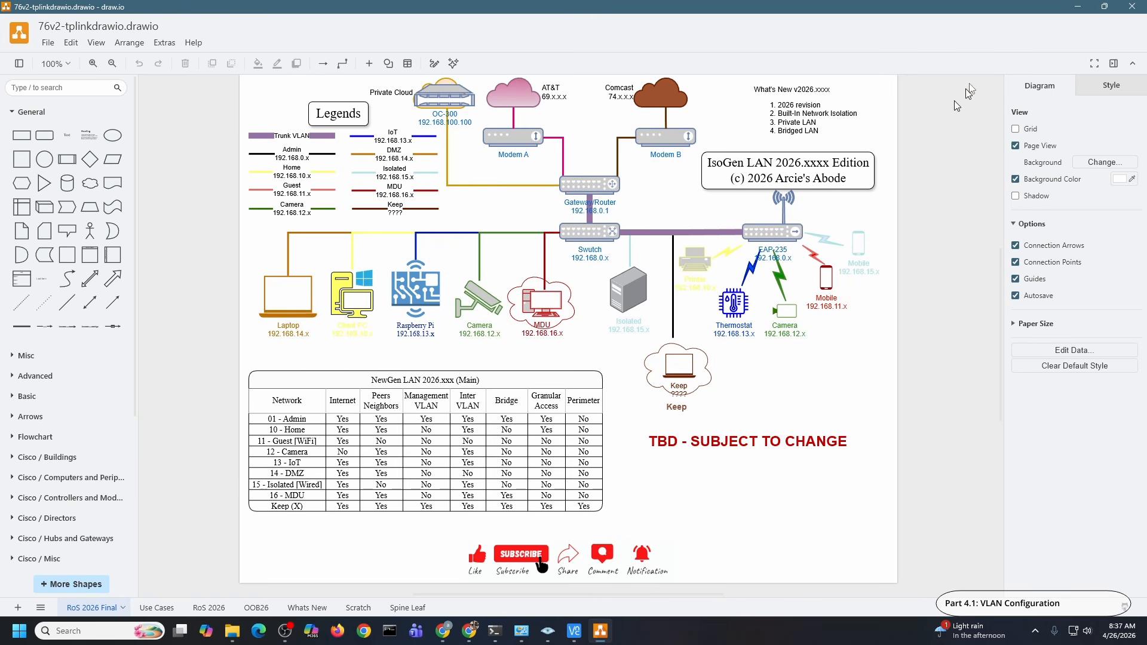
left_click(1078, 8)
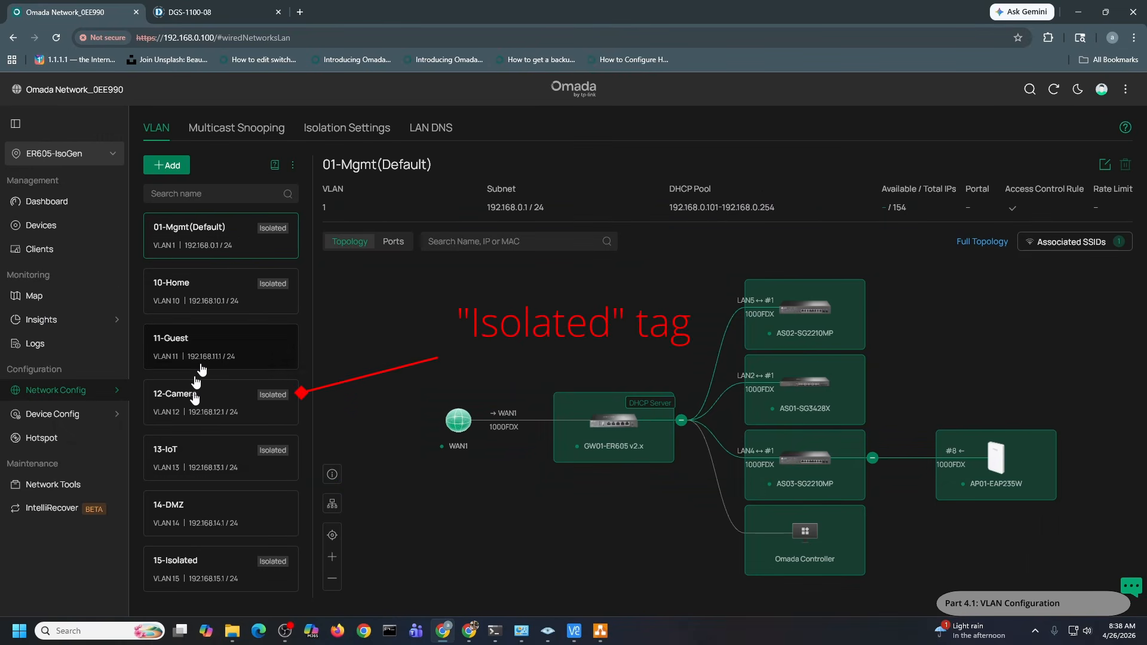
Check which VLANs carry the Isolated tag and open the LAN isolation settings
scroll(256, 436, "down", 1)
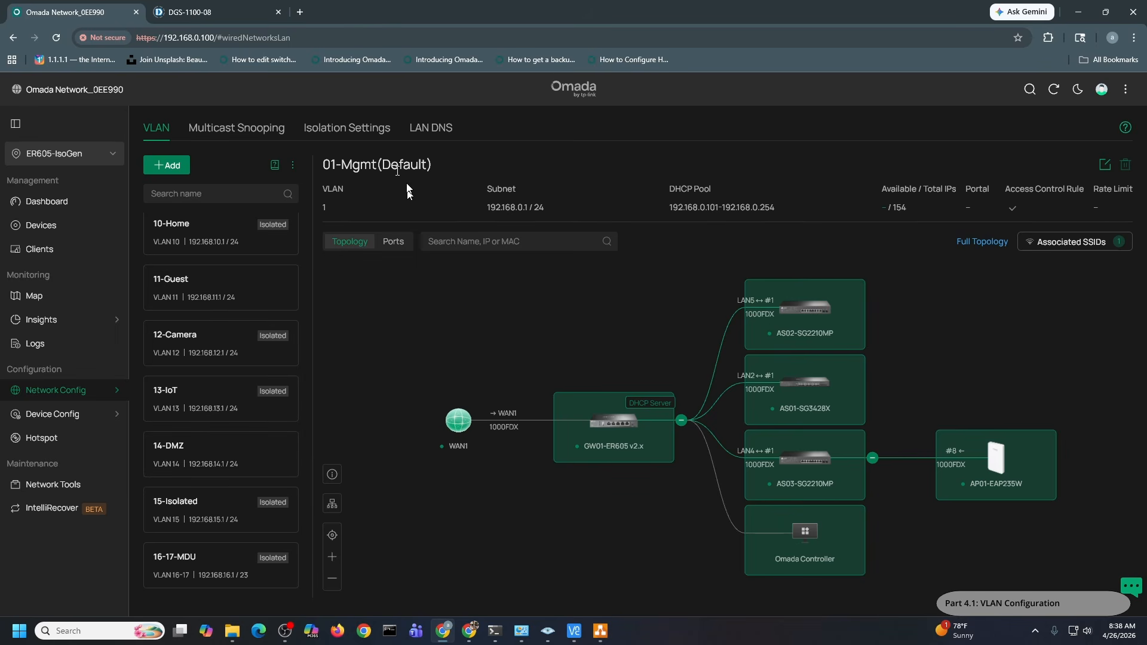
scroll(249, 390, "up", 1)
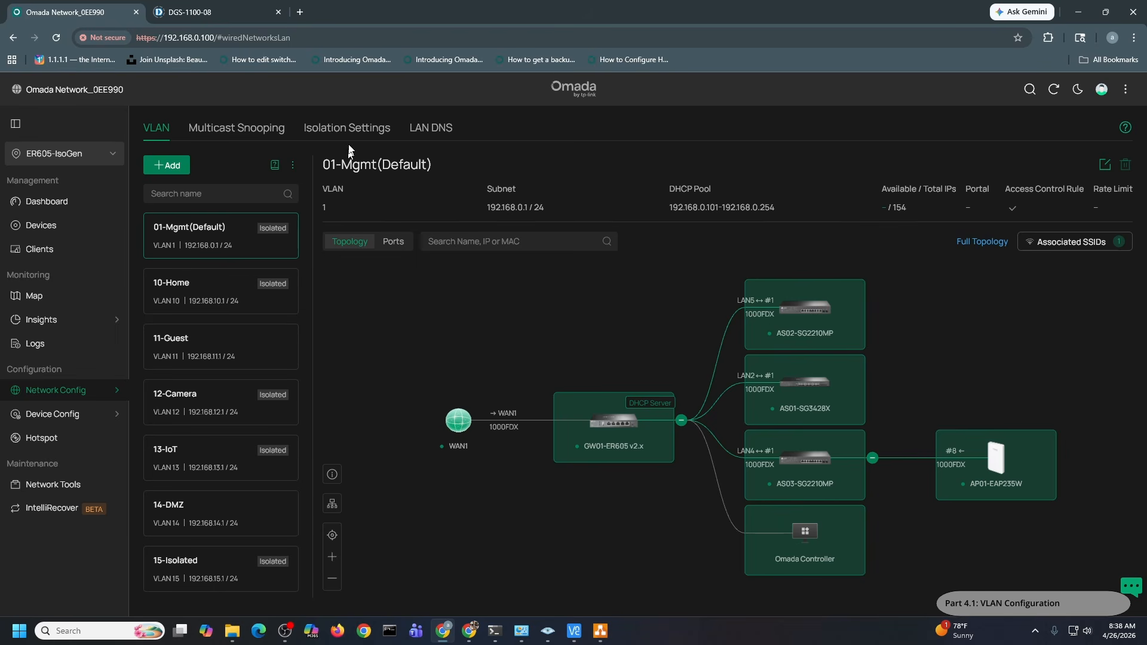
left_click(352, 124)
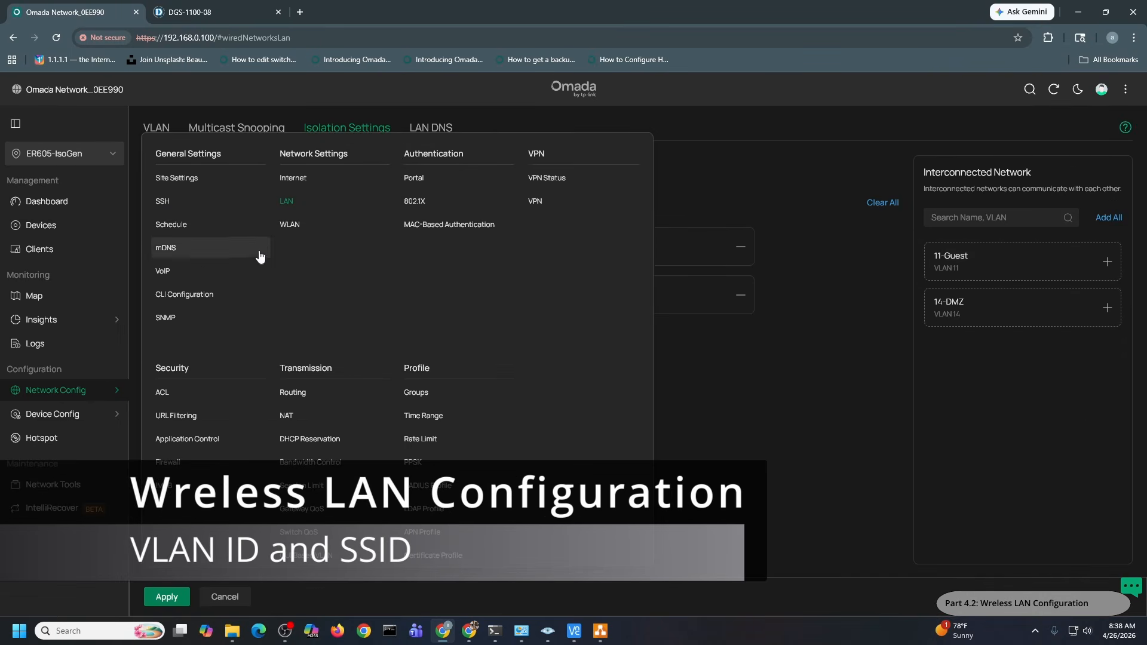
Open the v1 wireless network's settings from the WLAN configuration and reveal its security key
left_click(289, 224)
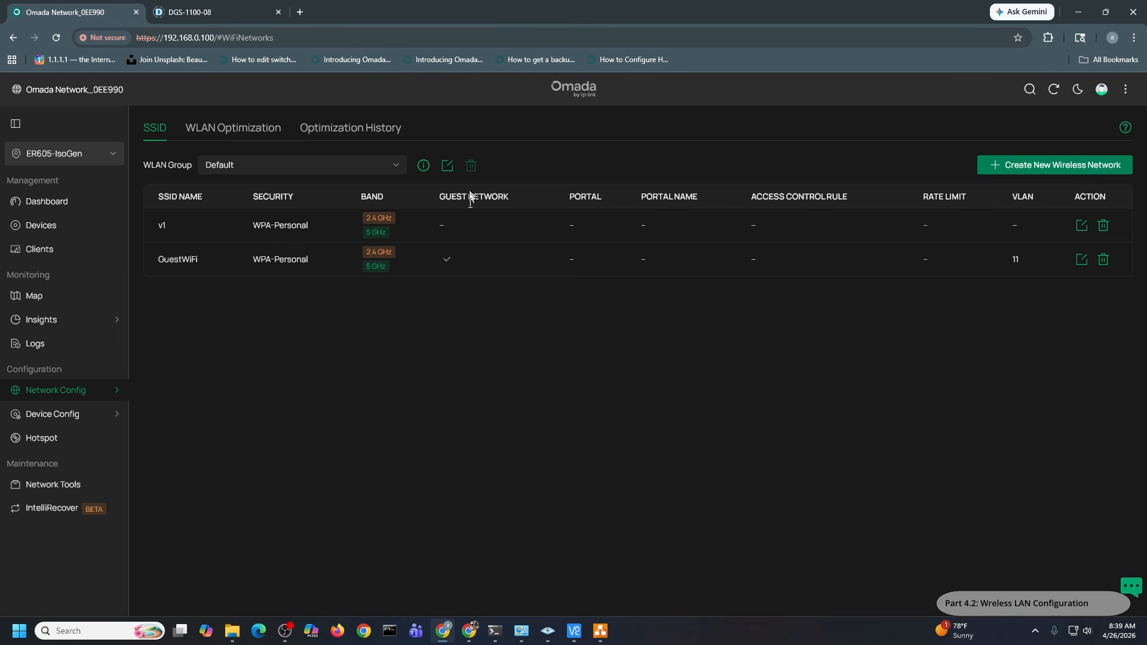
left_click(1083, 228)
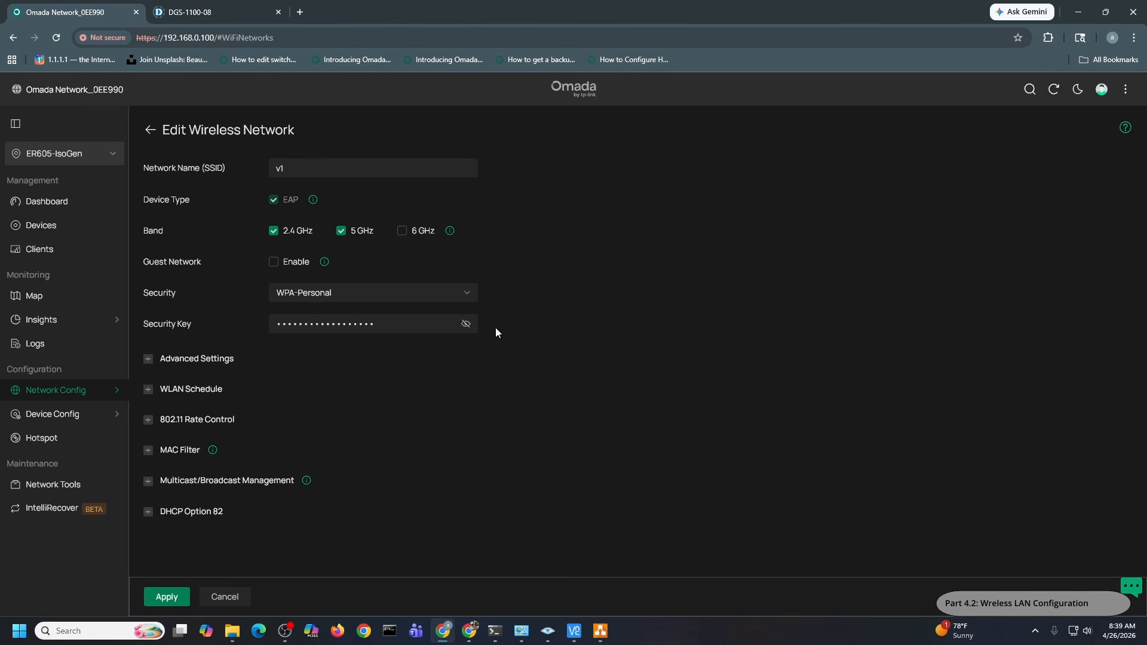
left_click(466, 324)
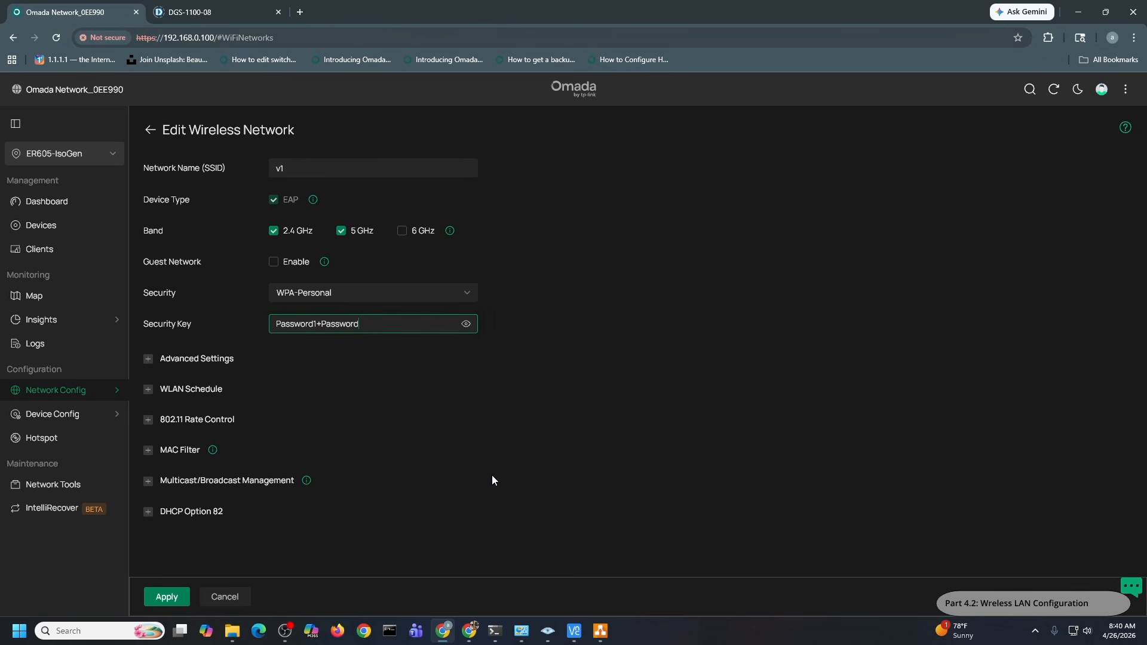
Try assigning the v1 wireless network to a custom VLAN by network, choosing 10-Home, and discard the edit
left_click(209, 361)
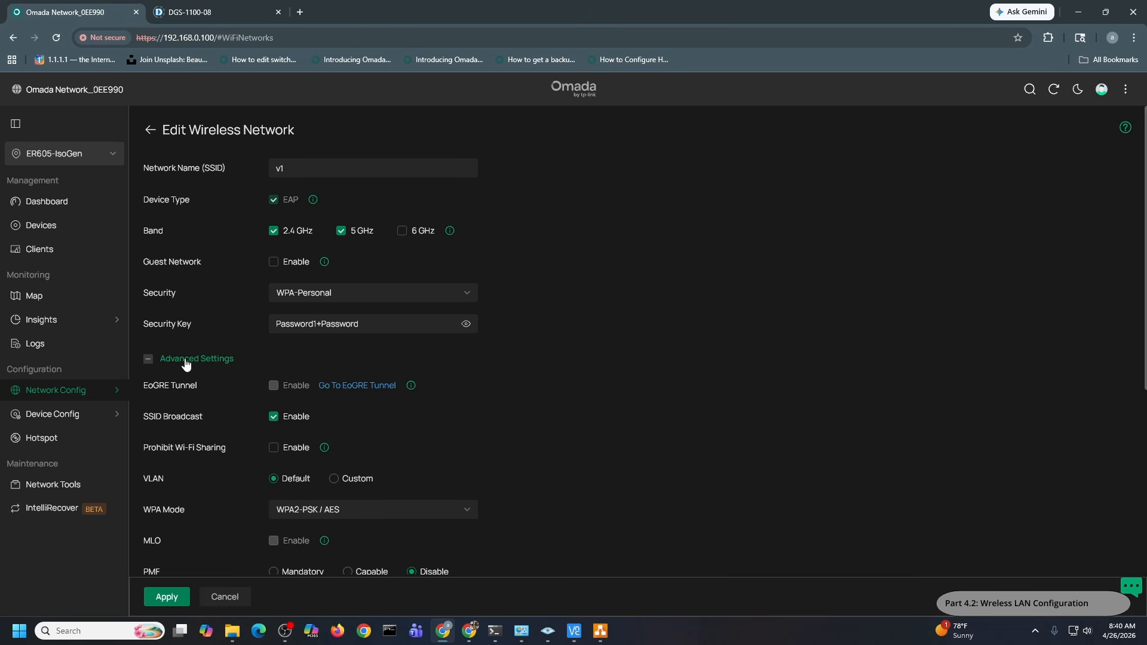
left_click(335, 478)
scroll(505, 404, "down", 2)
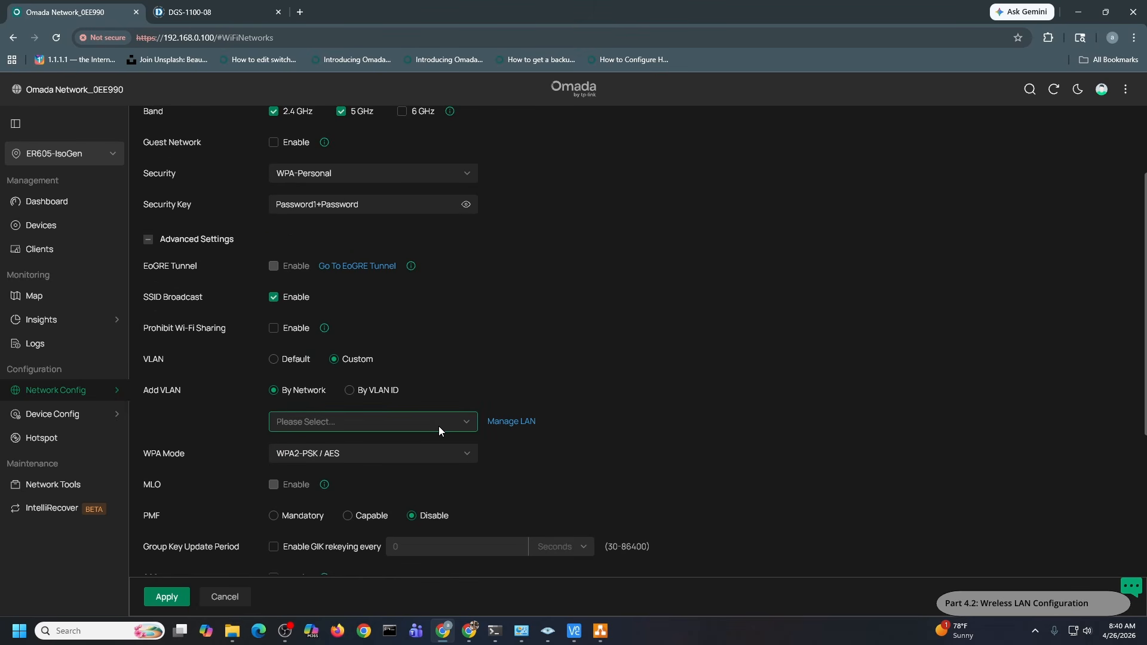
left_click(438, 425)
scroll(392, 493, "down", 1)
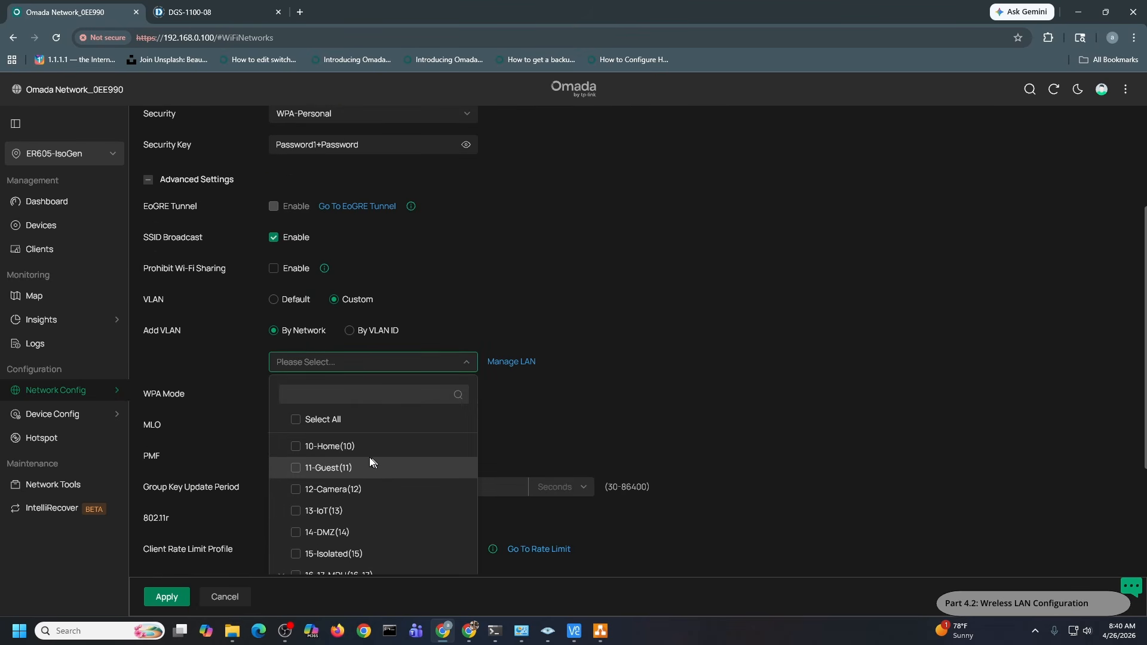
scroll(337, 449, "down", 1)
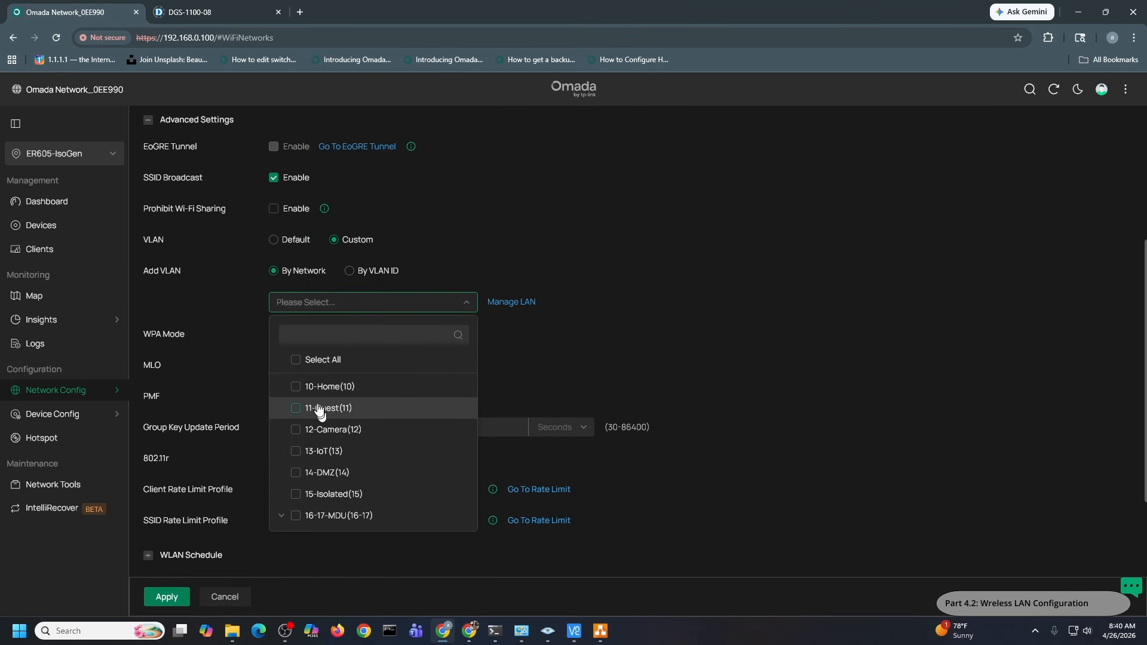
left_click(295, 389)
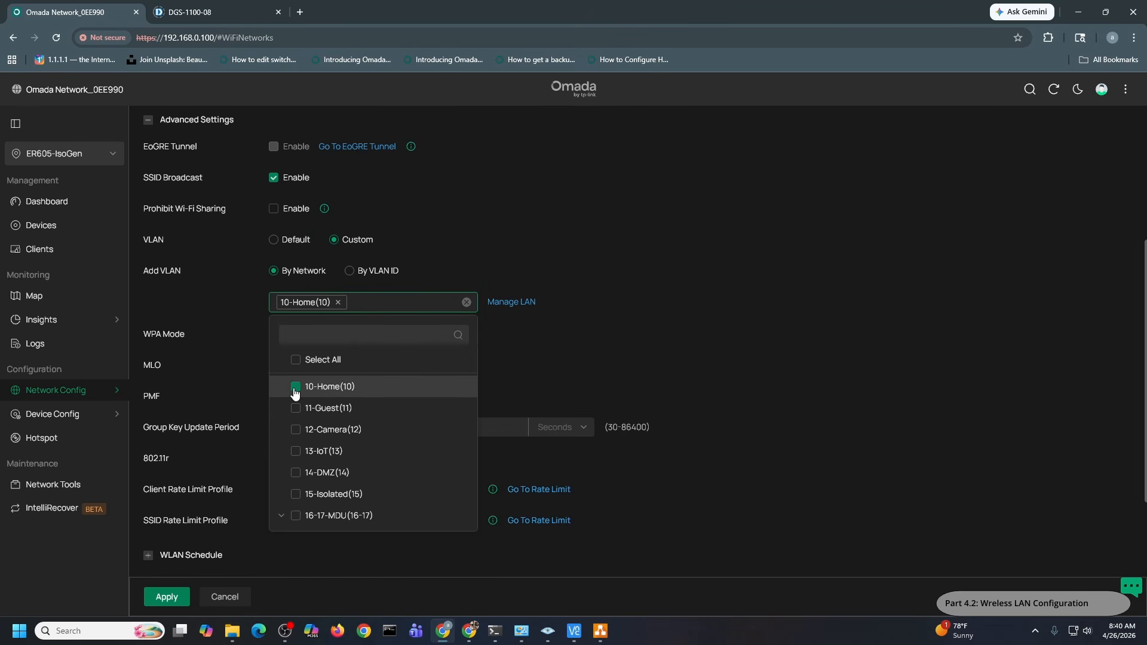
left_click(765, 345)
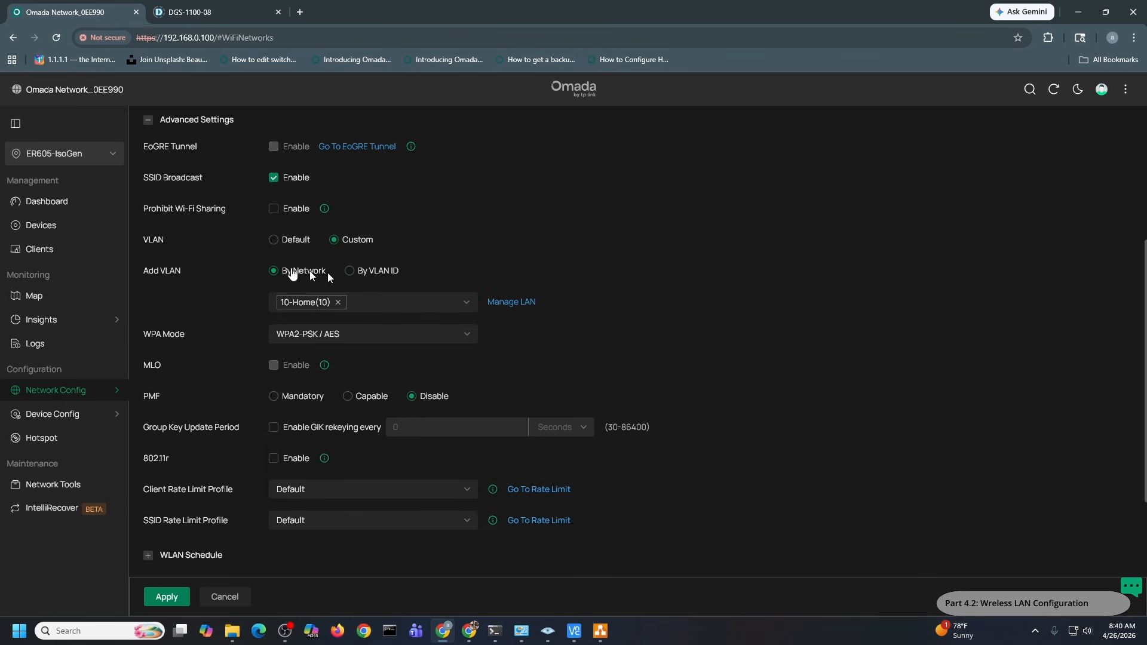
left_click(225, 597)
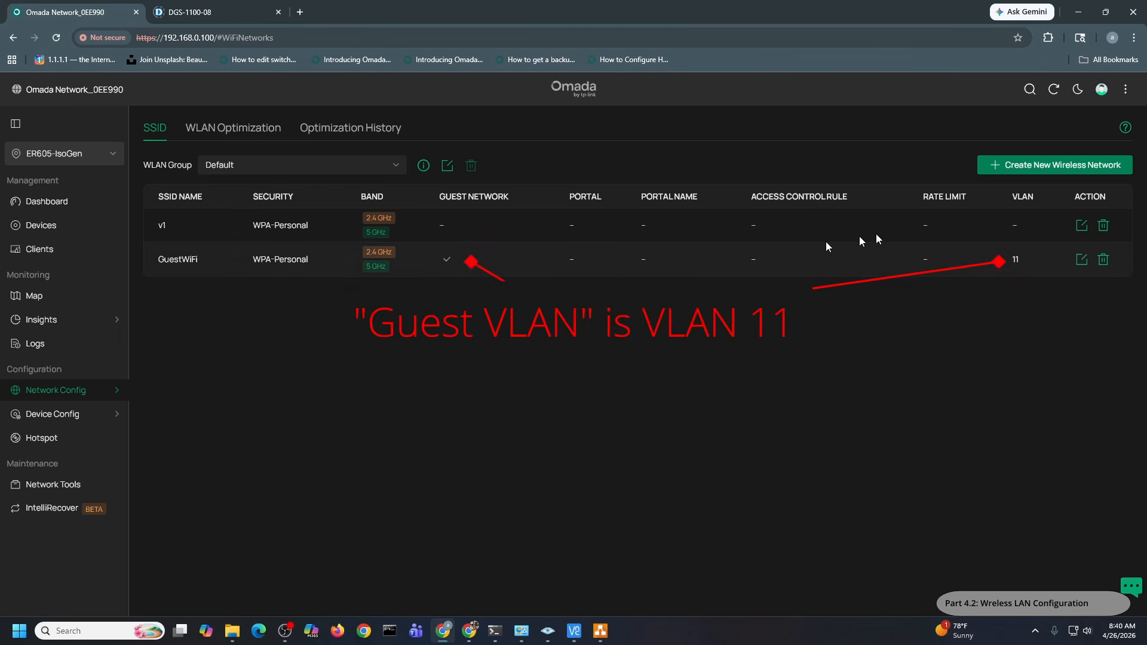
Open the GuestWiFi network's settings and examine its guest network option and custom VLAN assignment
left_click(1081, 261)
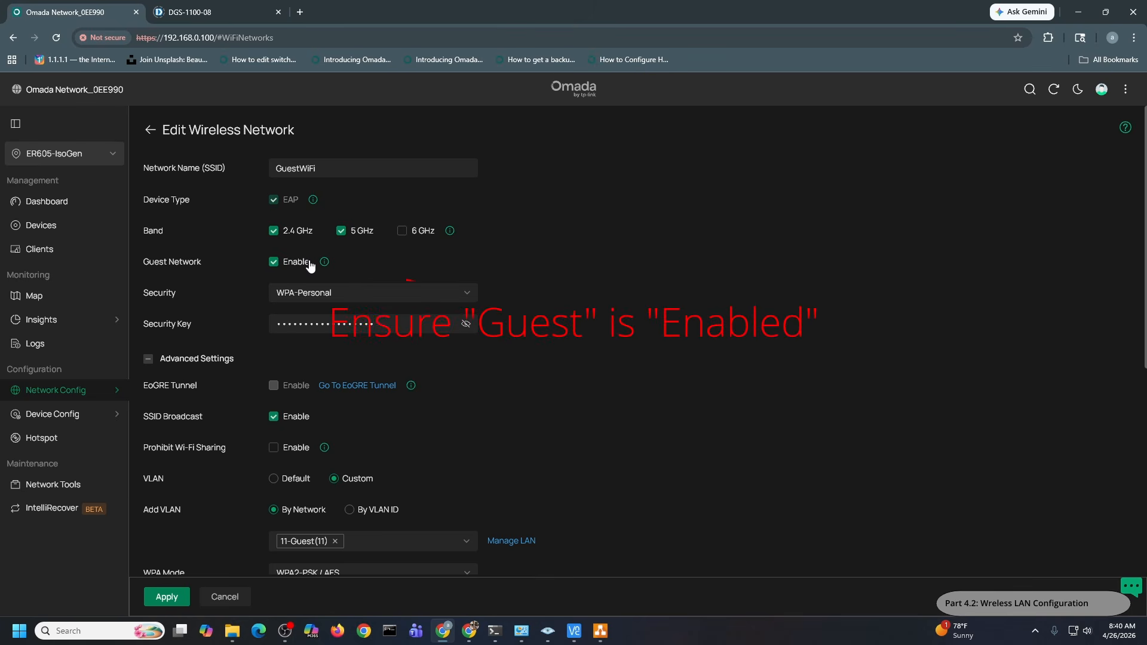
mouse_move(324, 266)
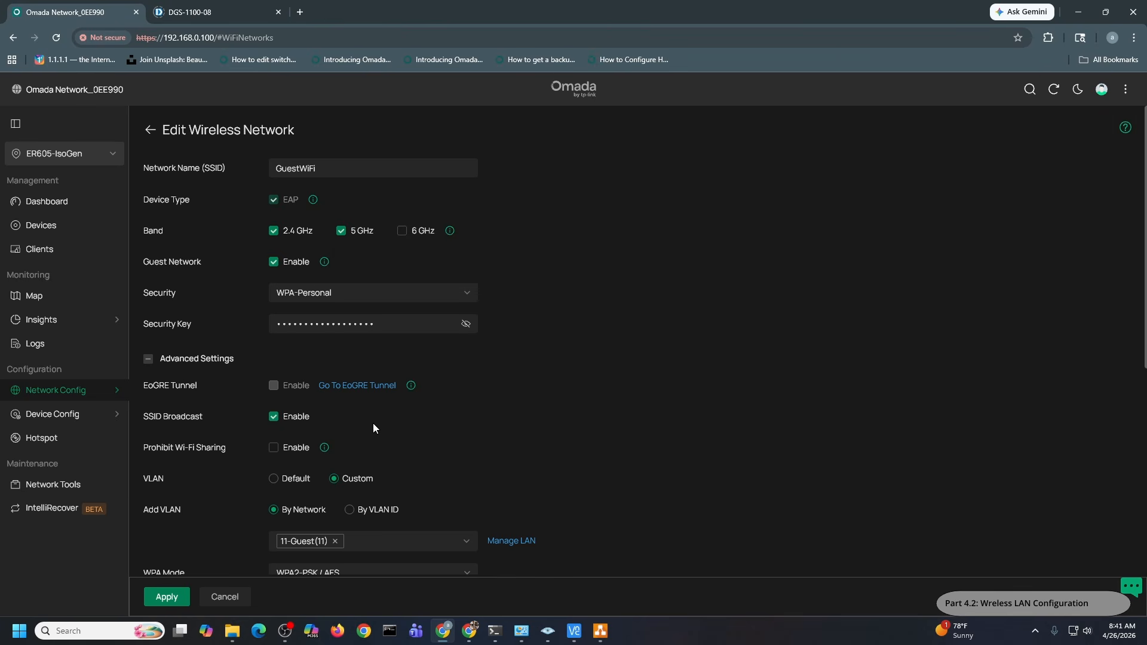
scroll(370, 437, "down", 1)
left_click(305, 481)
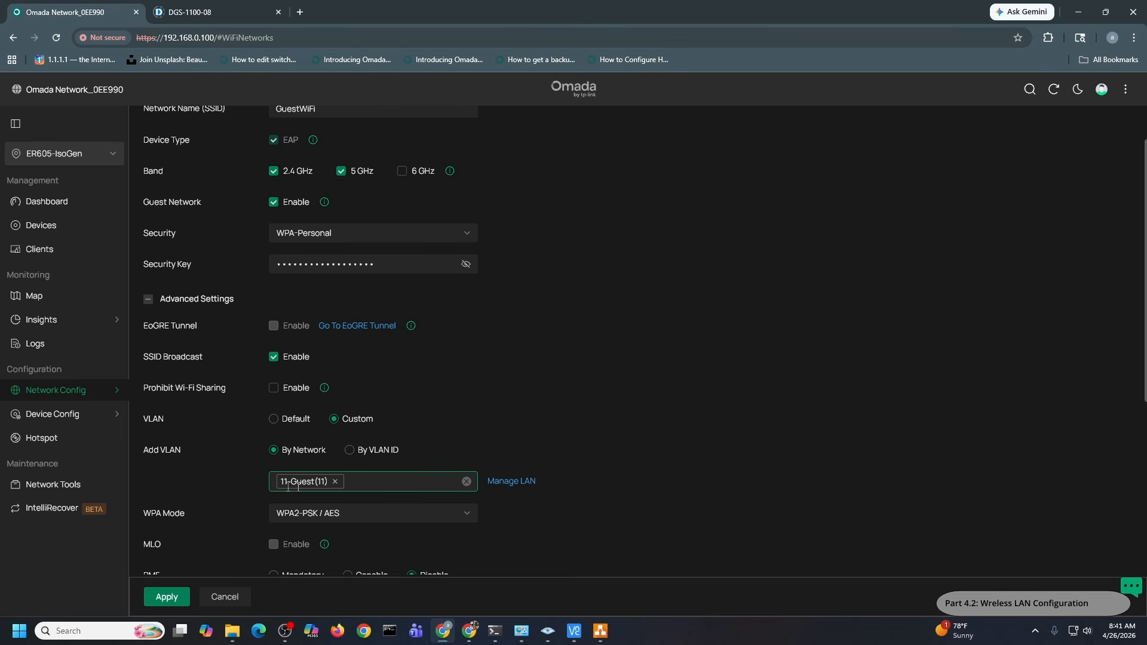
scroll(412, 457, "down", 1)
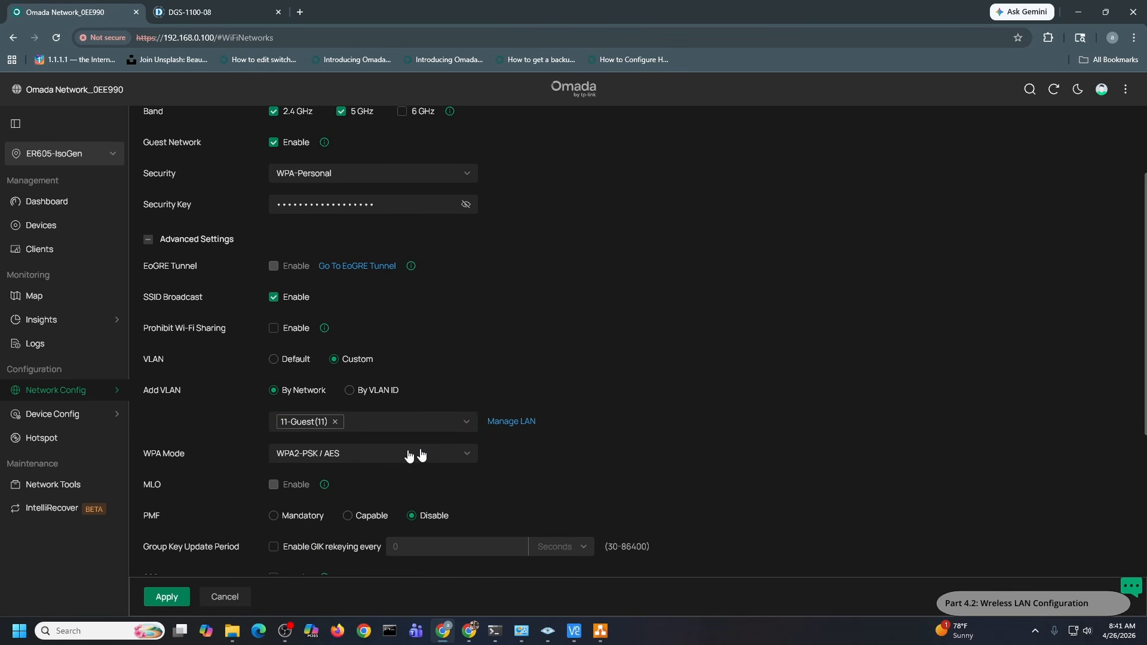
scroll(451, 398, "down", 1)
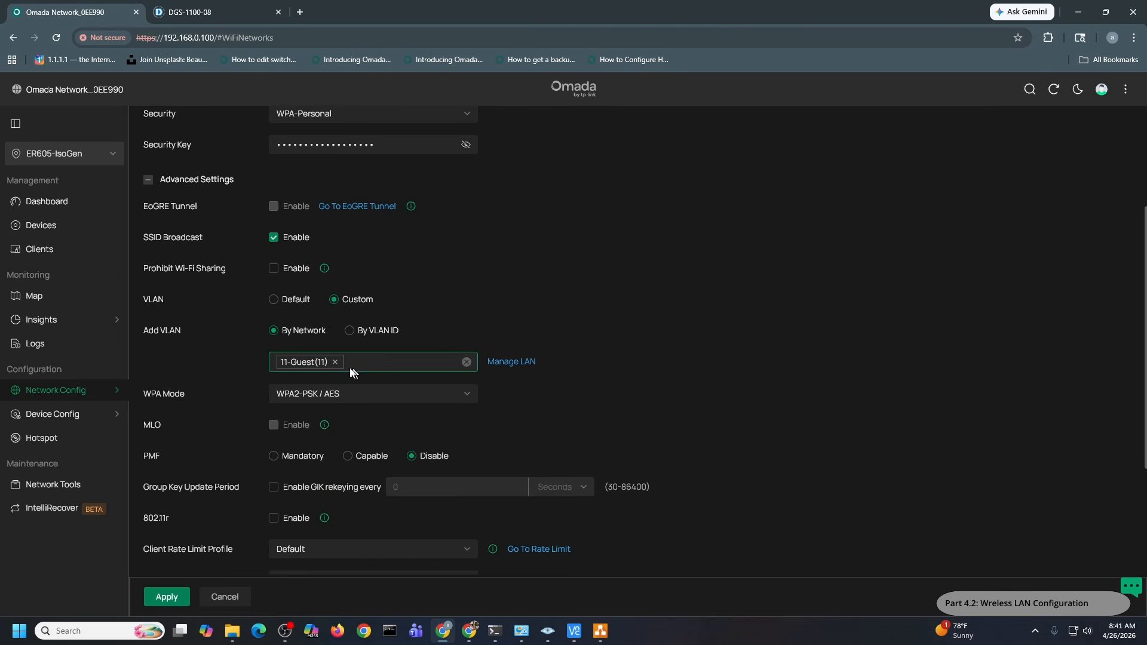
Examine the VLAN choices and rate limit profiles available for GuestWiFi, and leave its settings without saving
left_click(435, 367)
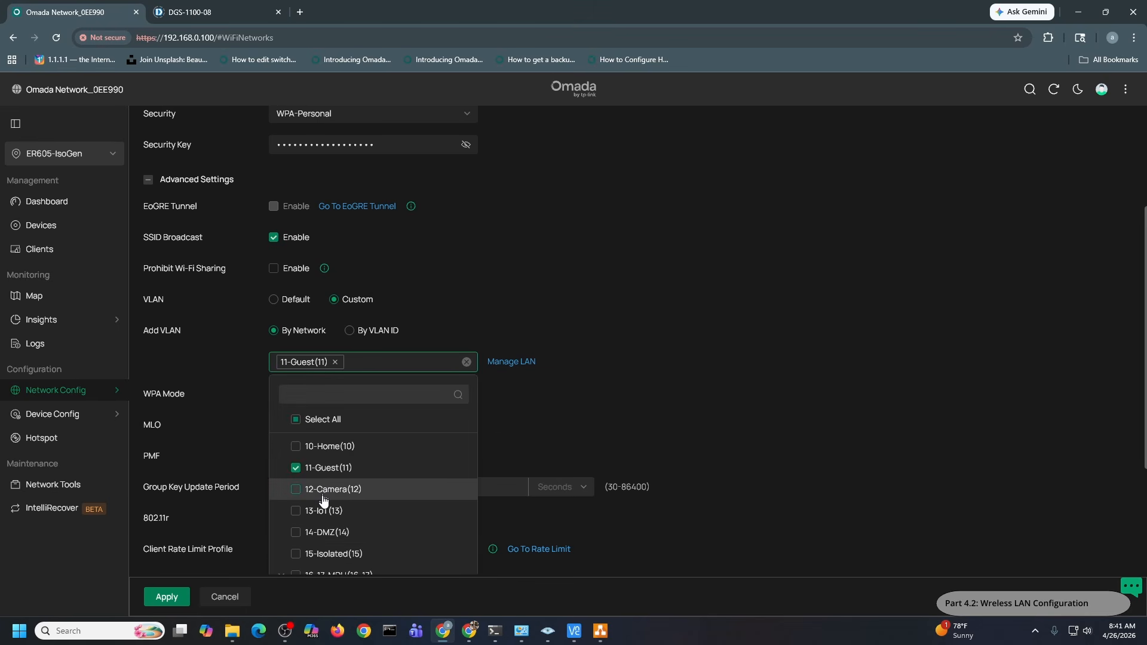
left_click(659, 305)
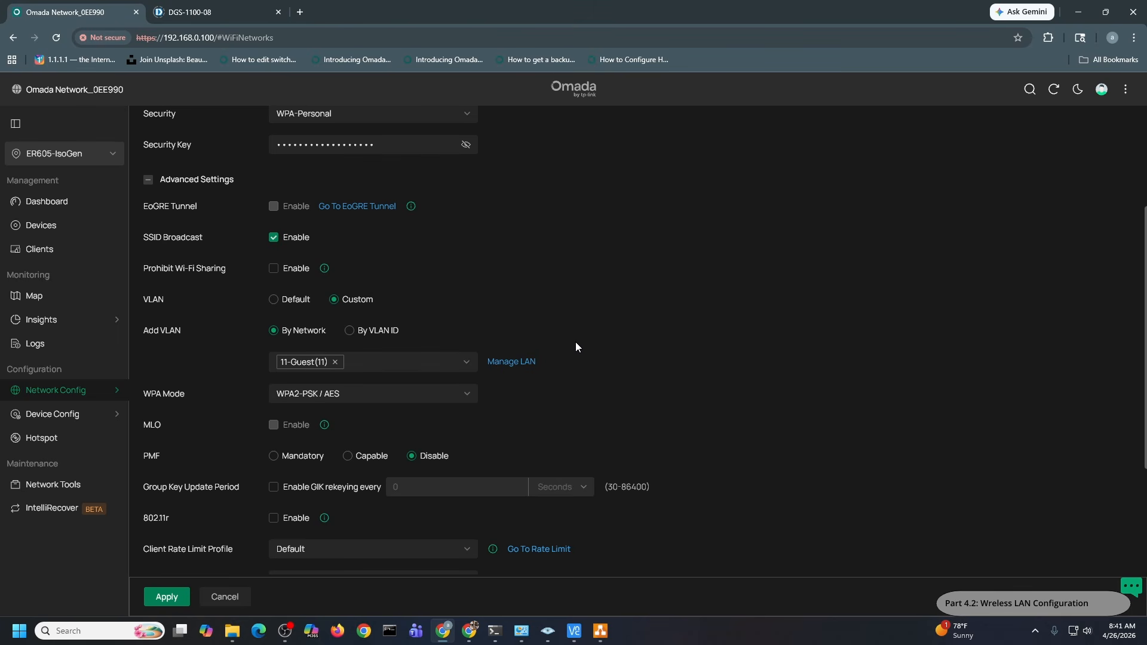
scroll(308, 496, "down", 1)
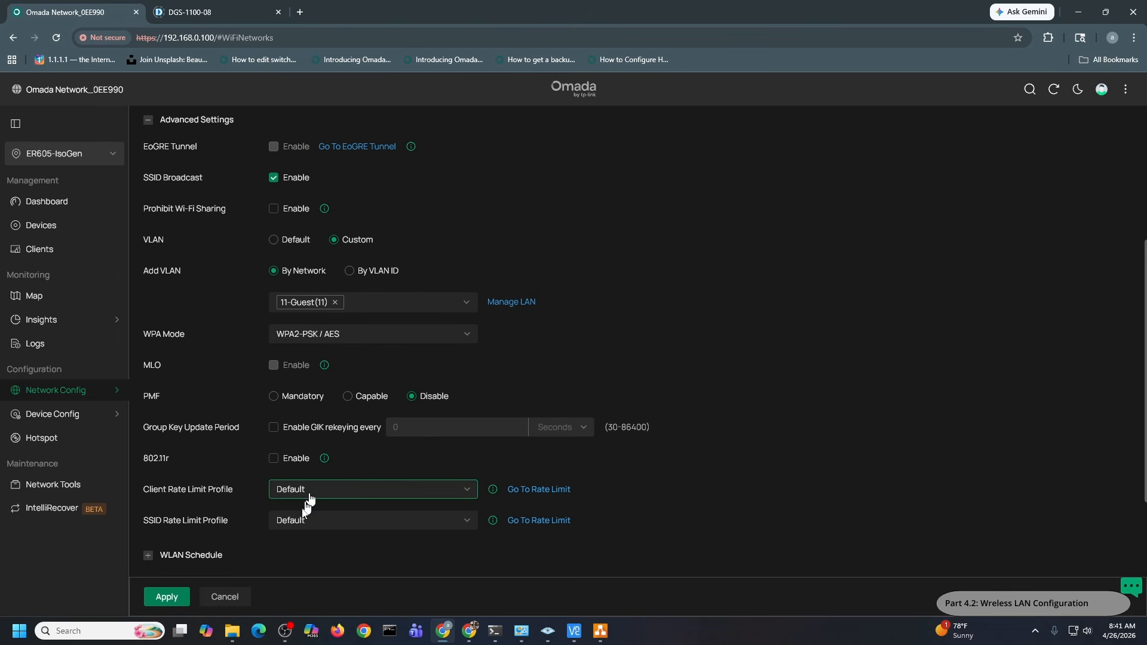
left_click(235, 598)
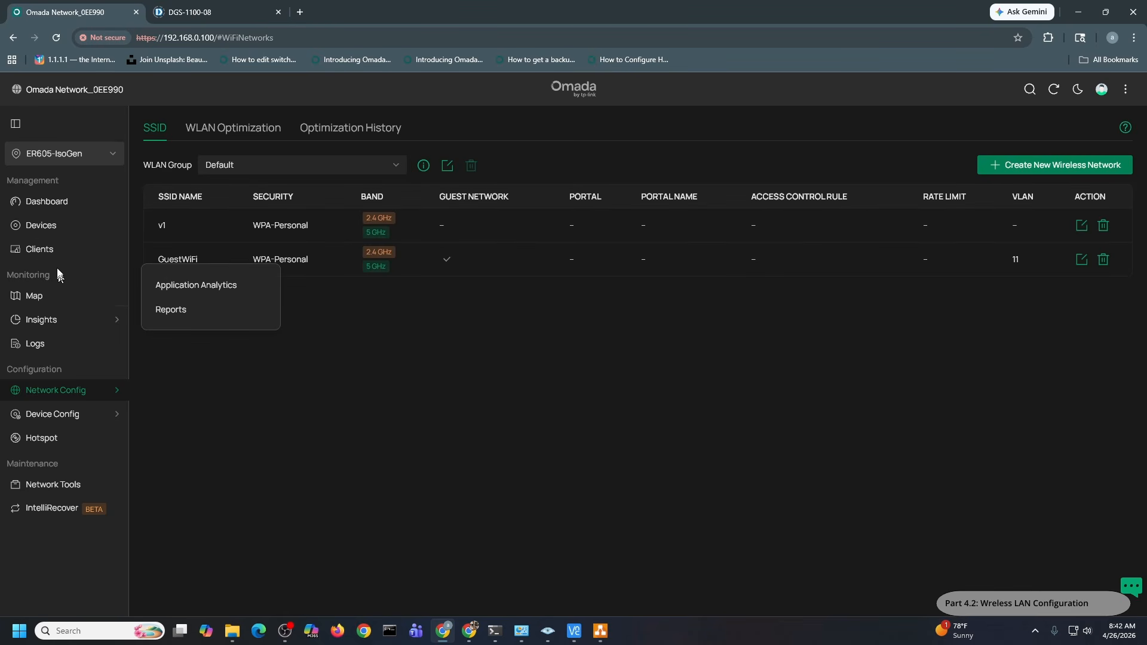
Review the online clients with their VLANs, and inspect the Ethernet adapter's connection details in the Windows Network Connections window
left_click(40, 248)
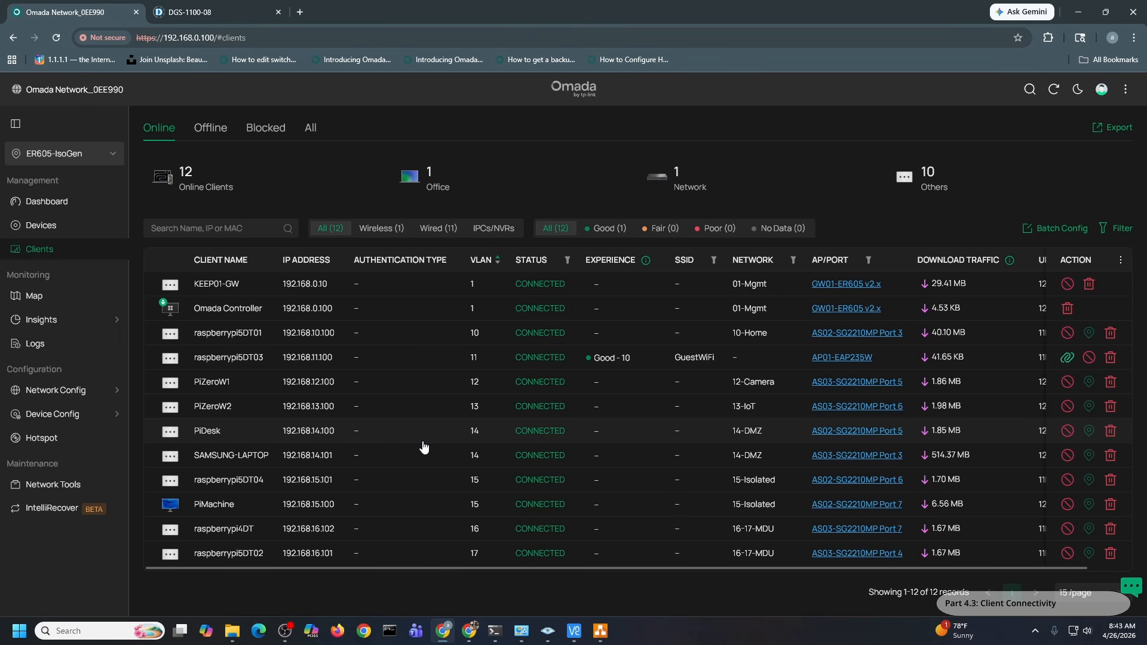
mouse_move(521, 630)
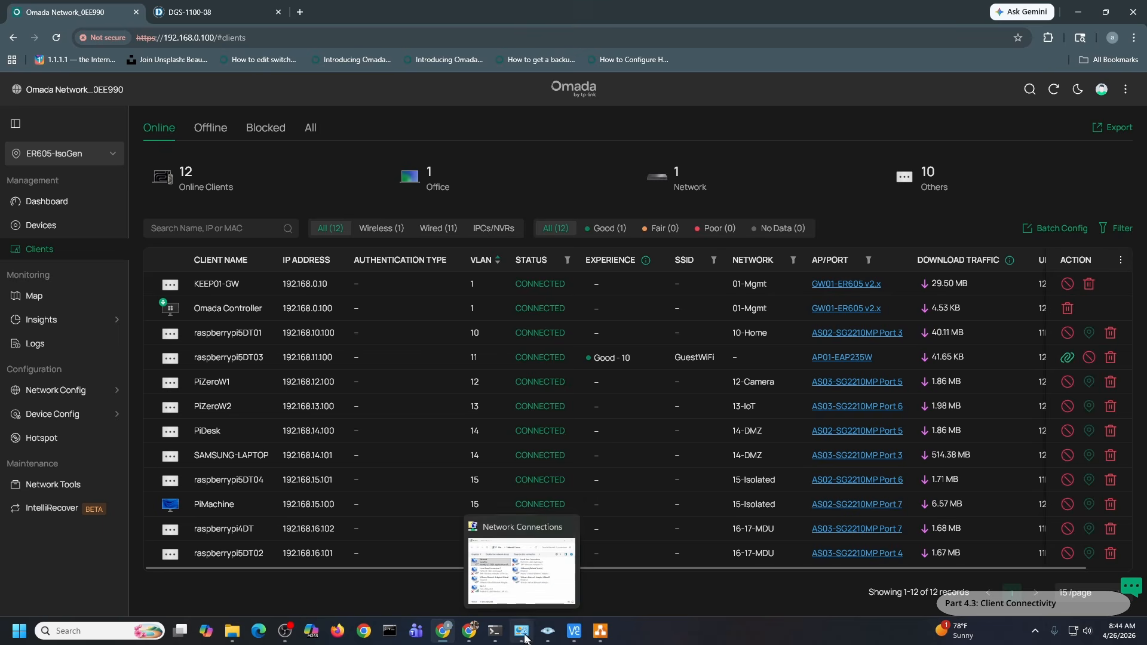
left_click(521, 593)
double_click(503, 145)
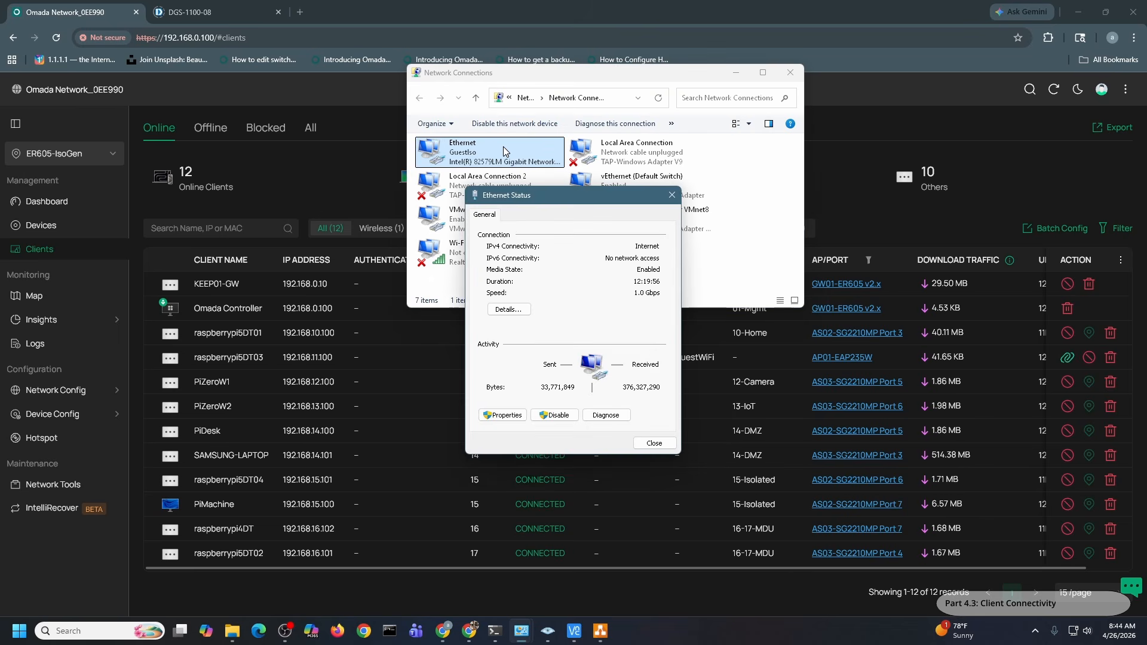
left_click(508, 308)
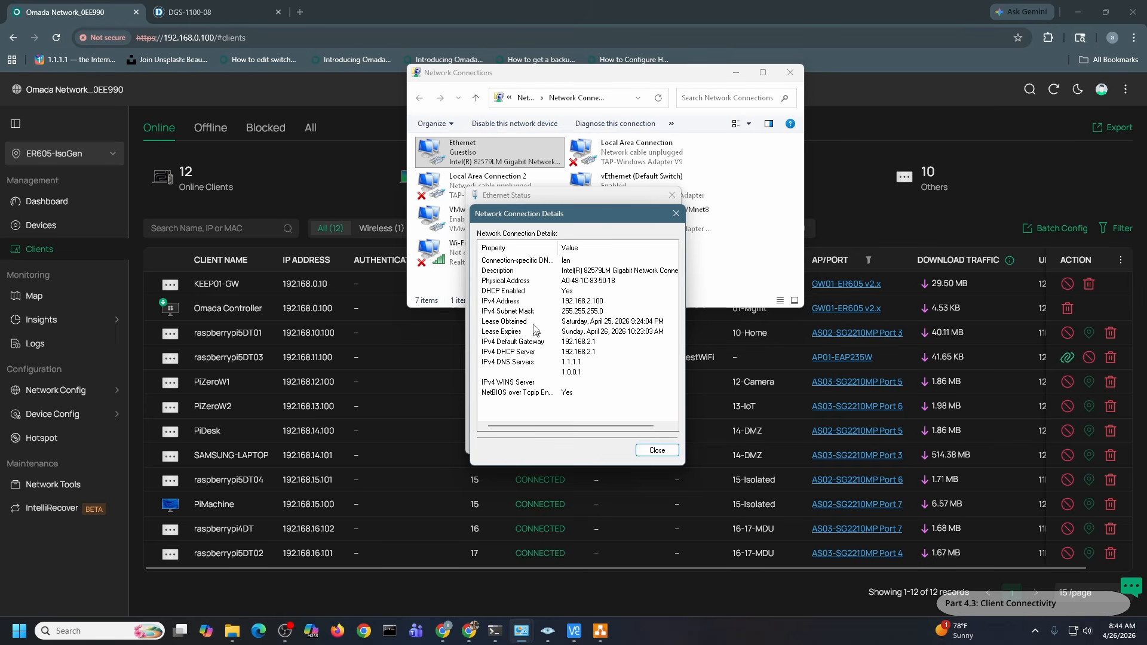
left_click(657, 451)
left_click(659, 449)
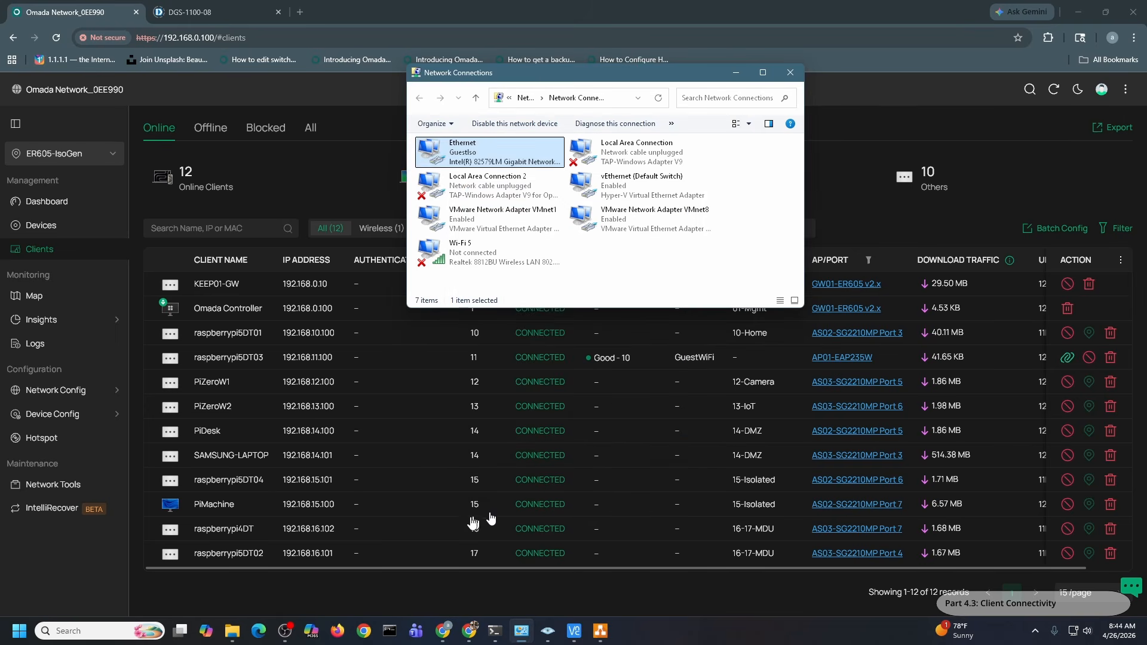
Return to the Omada controller and open the Gateway ACL rules
left_click(432, 589)
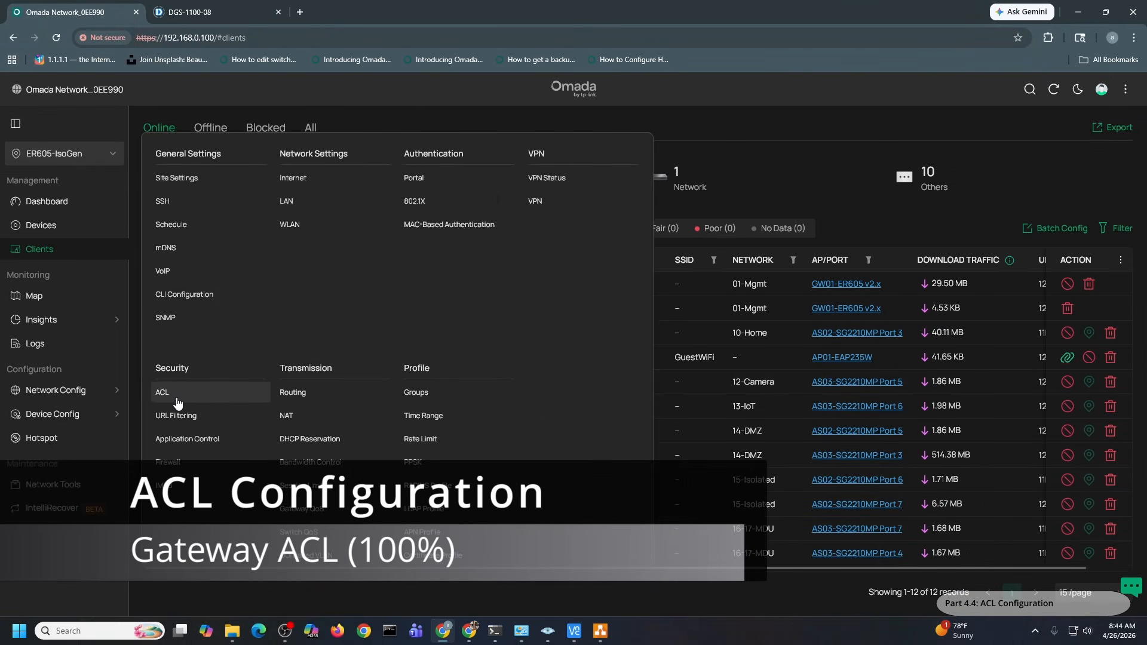
left_click(177, 403)
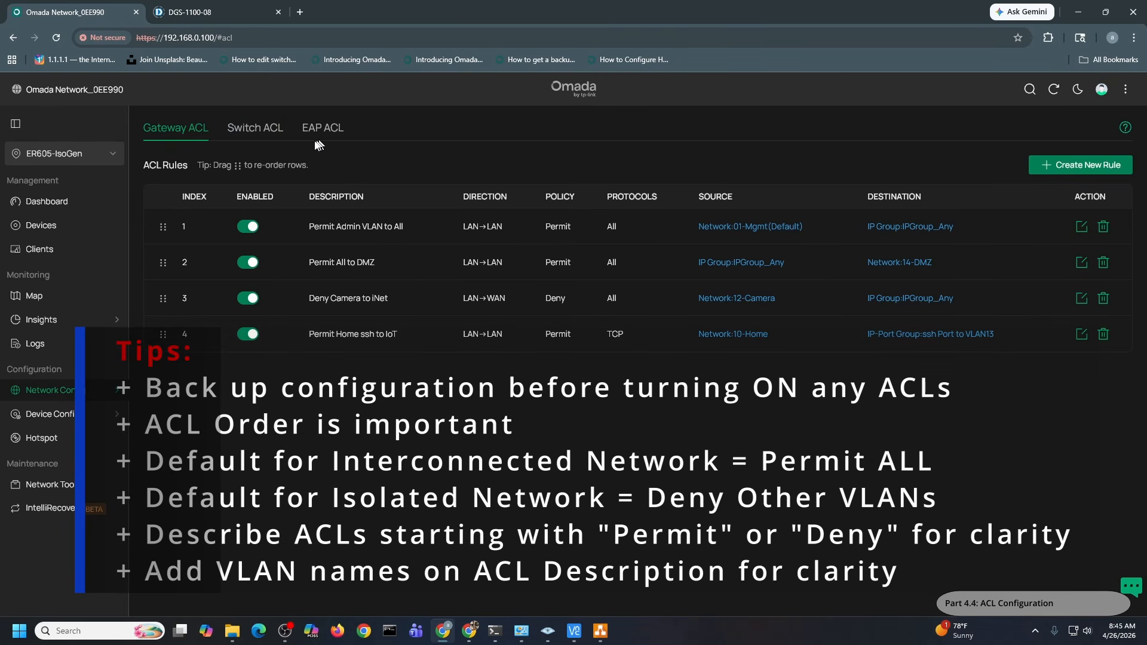
Compare the Switch ACL rules with the Gateway ACL rules, and consult the RoS 2026 Final network diagram in draw.io
left_click(250, 137)
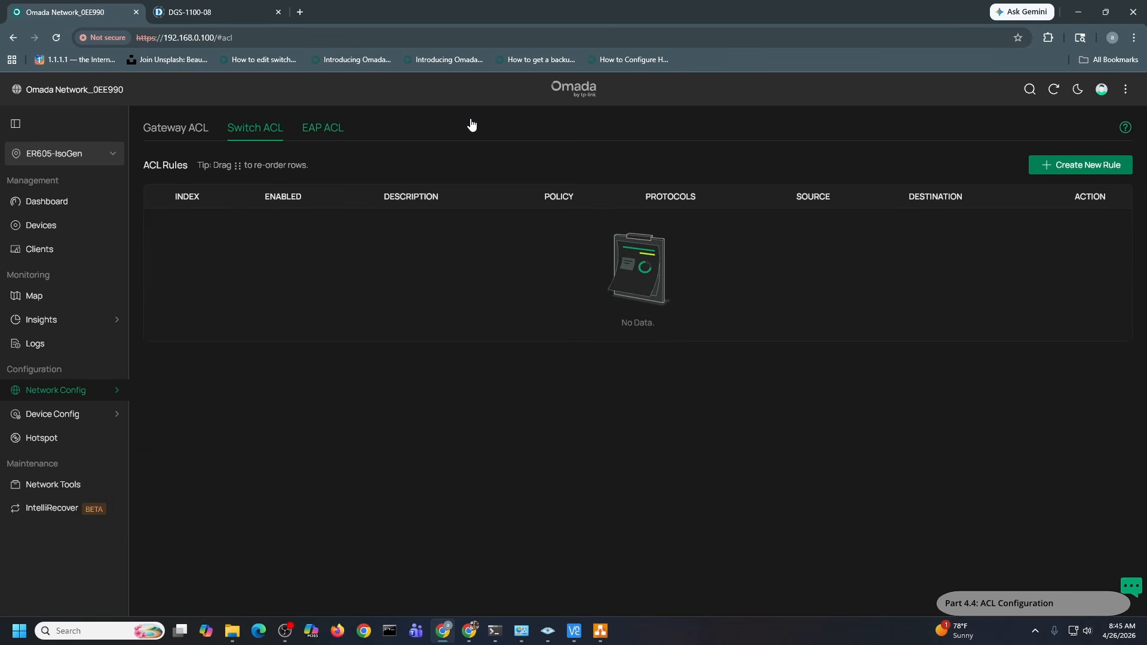
left_click(196, 132)
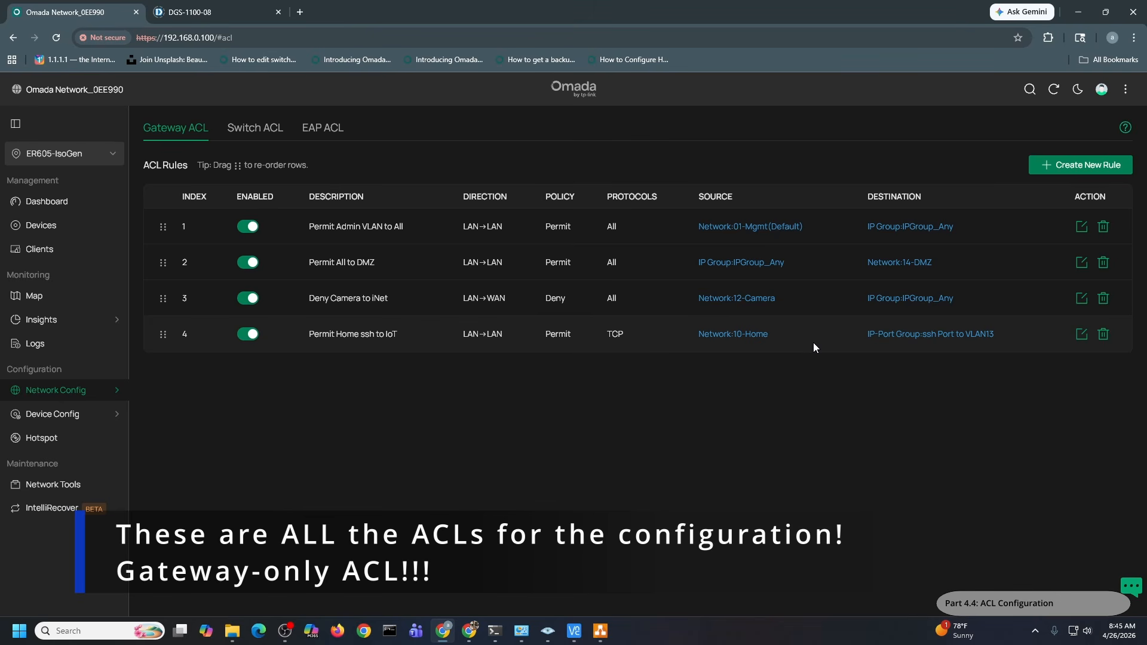
left_click(605, 635)
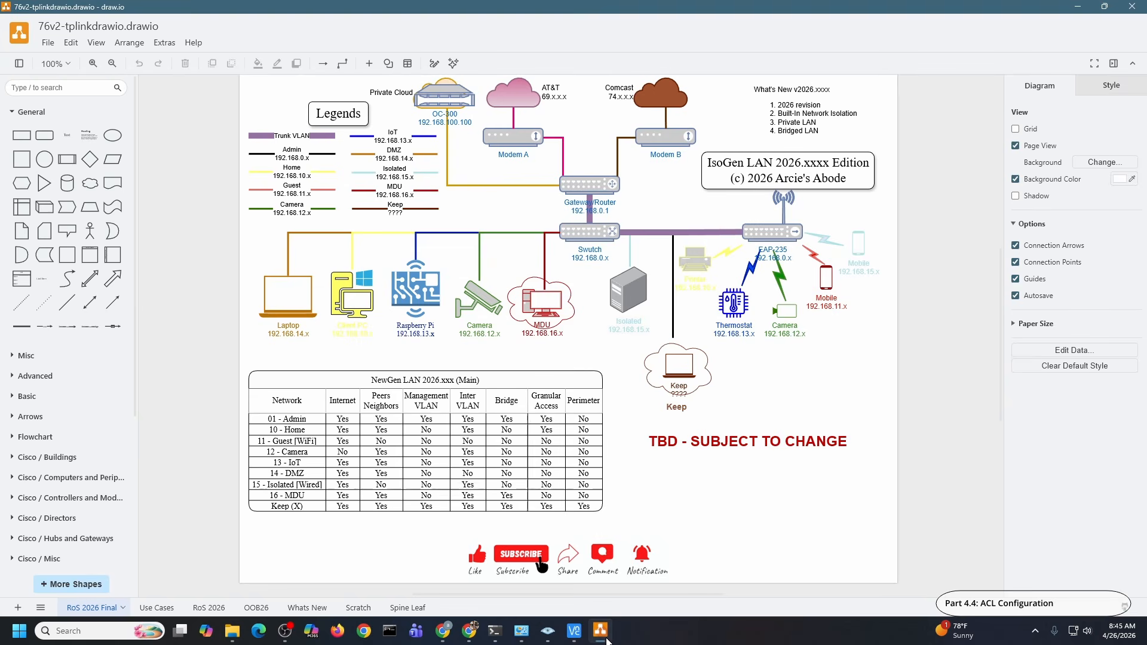
left_click(605, 636)
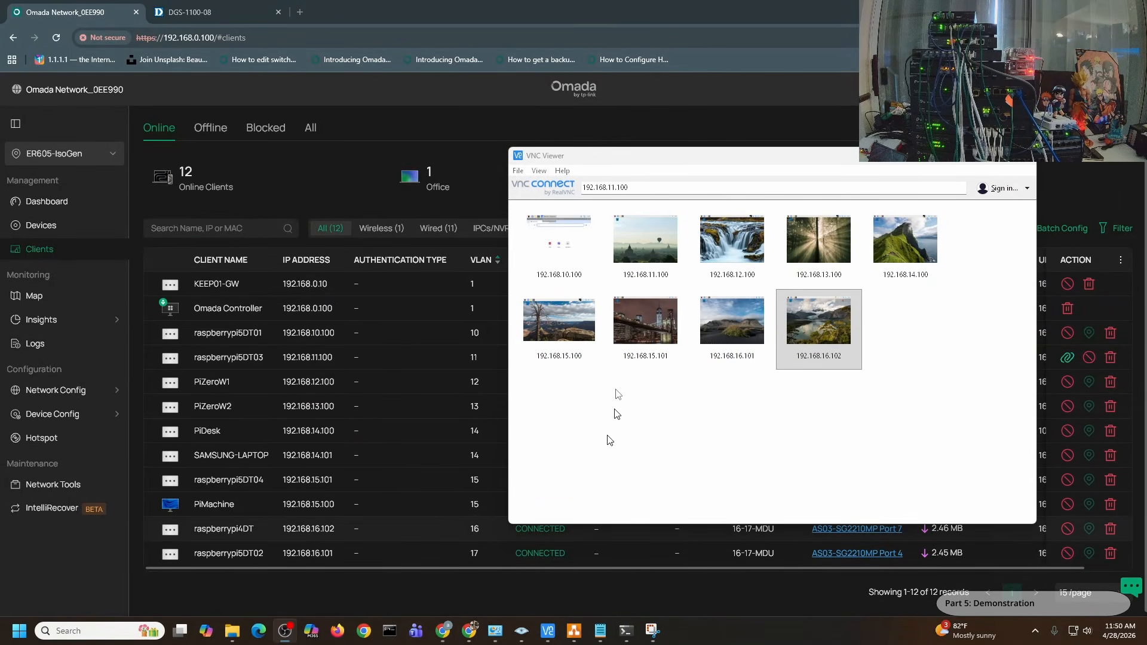
In VNC Viewer, open remote sessions to 192.168.10.100 and 192.168.11.100 and cascade their windows
left_click(560, 250)
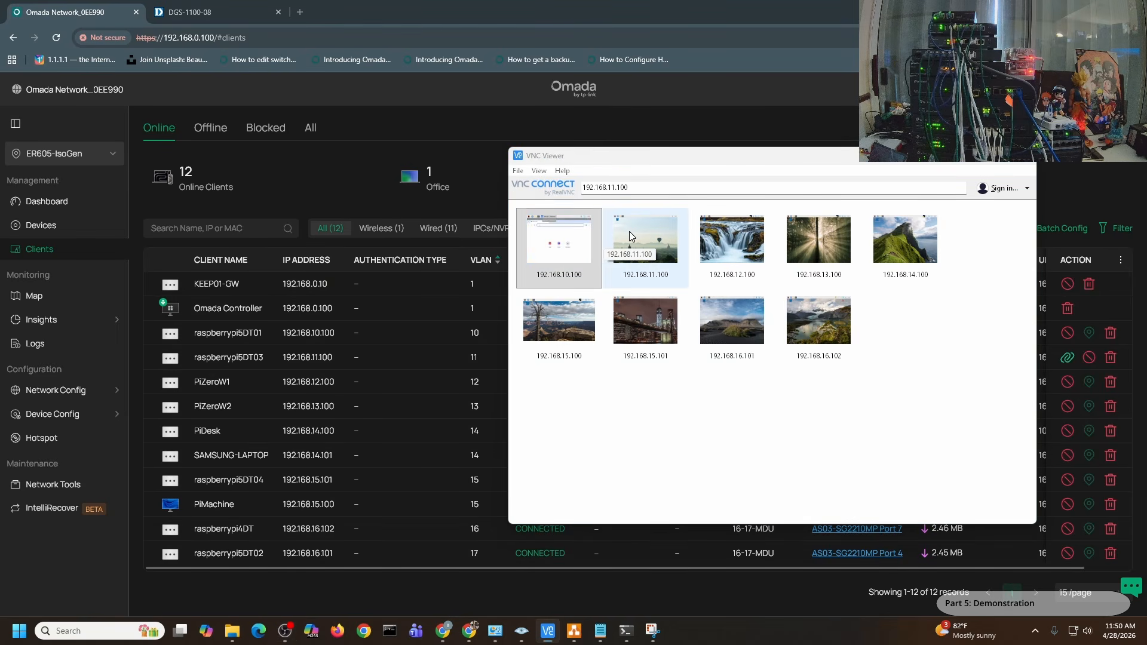
key("Return")
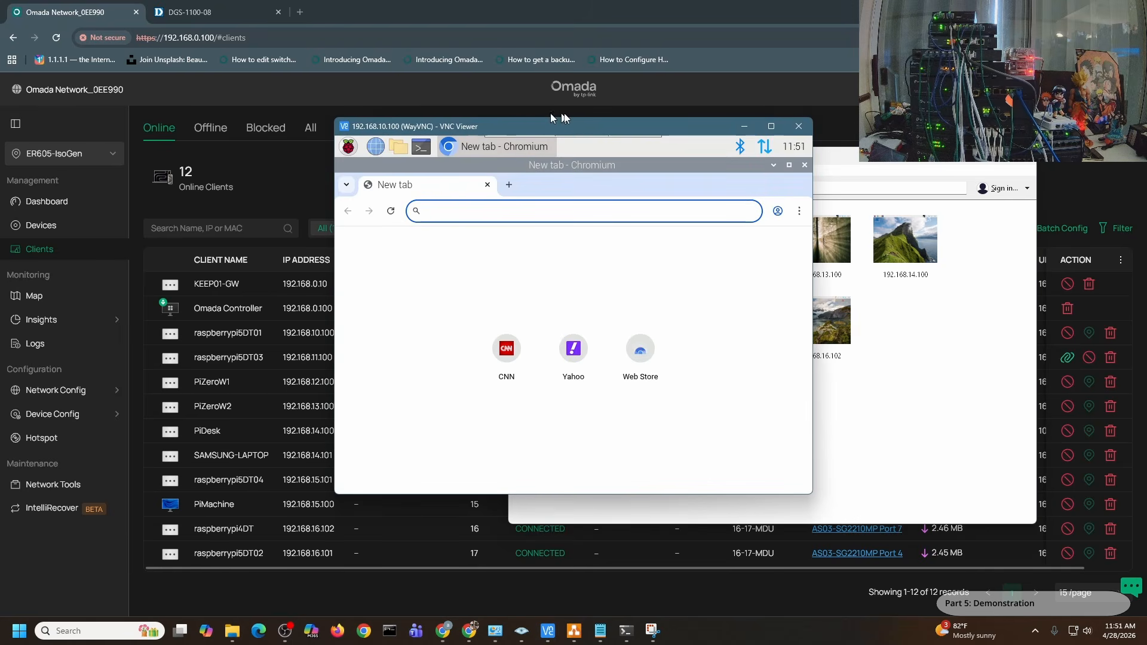
left_click_drag(564, 122, 308, 28)
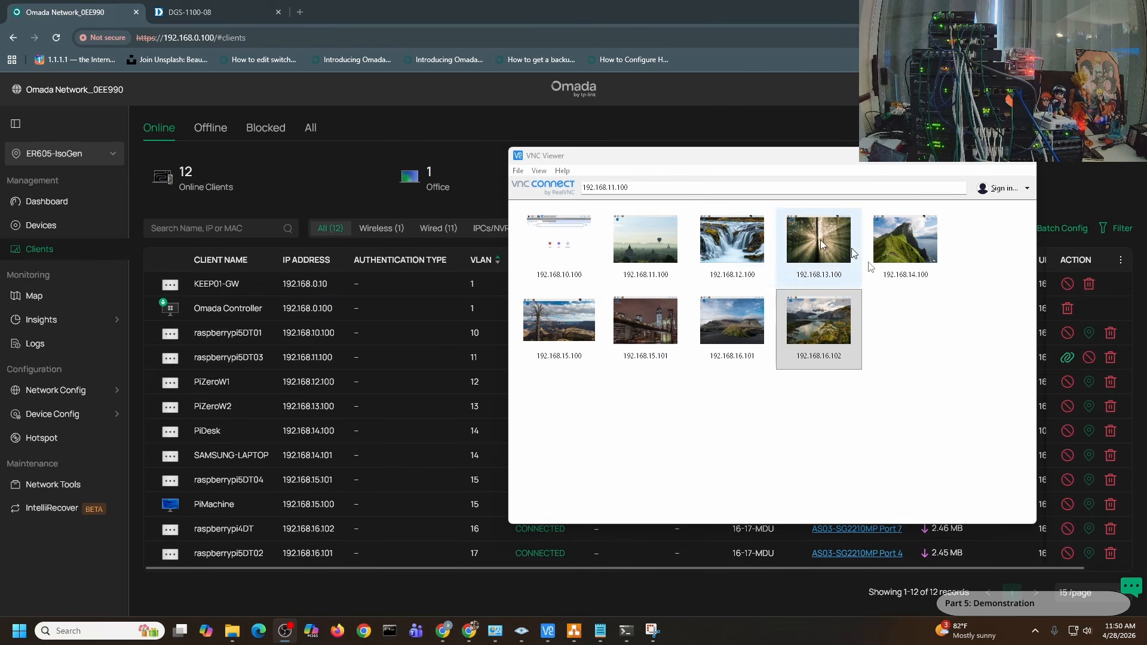
double_click(560, 251)
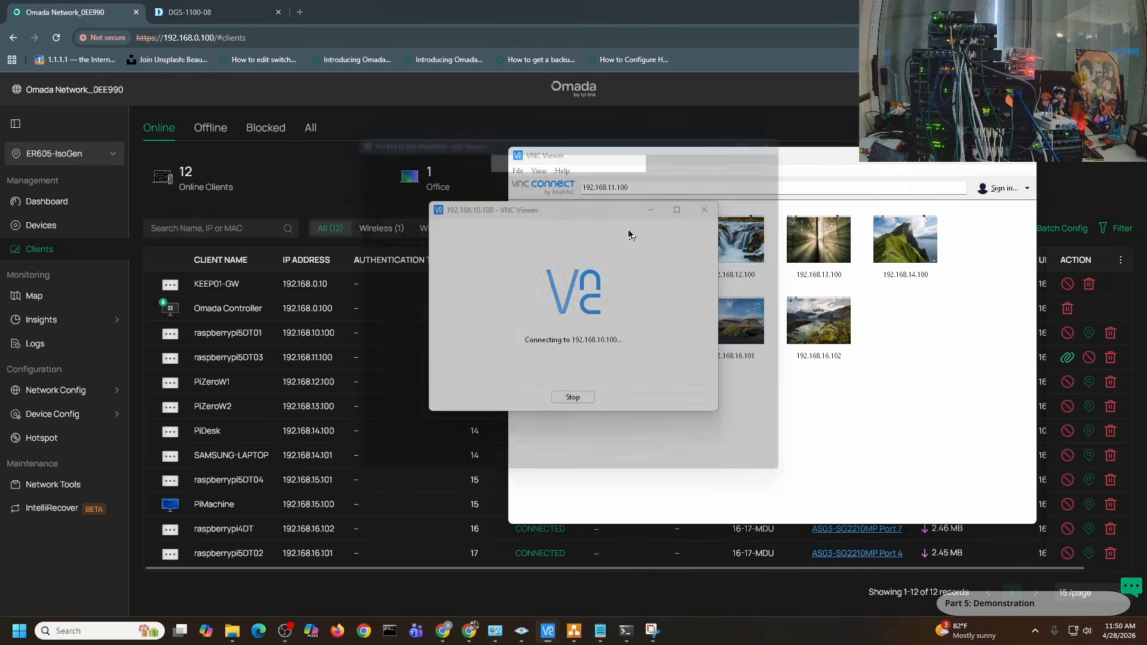
left_click_drag(564, 124, 307, 29)
double_click(664, 248)
left_click_drag(492, 77, 341, 52)
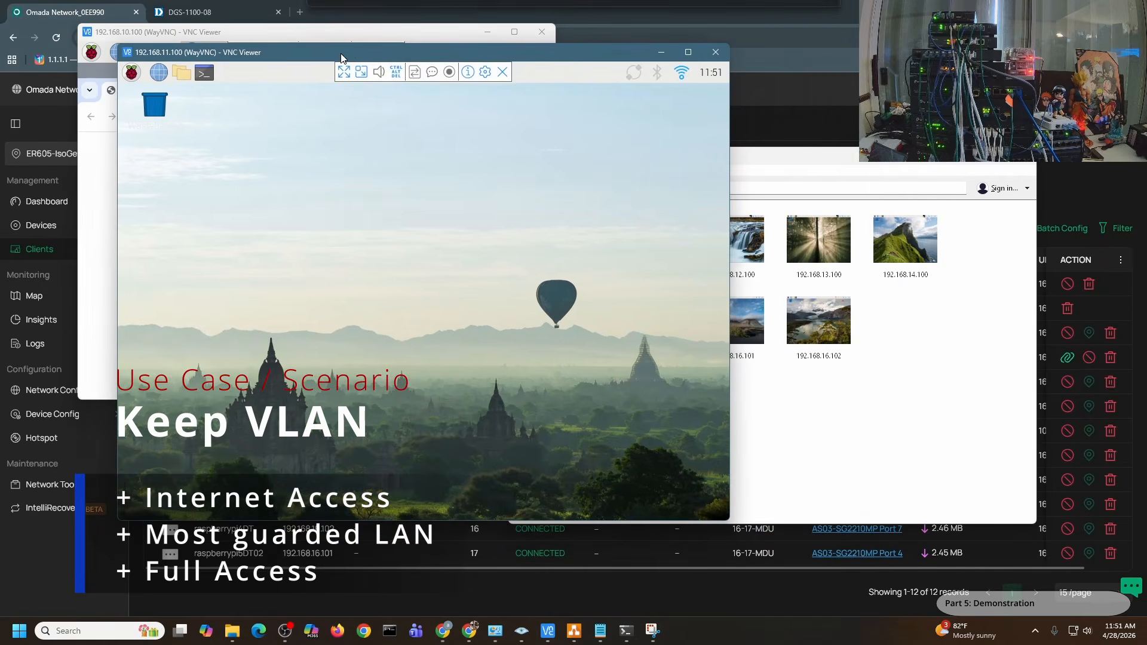
Open VNC sessions to 192.168.12.100, 192.168.13.100, 192.168.14.100 and 192.168.15.100, cascading their windows
double_click(730, 239)
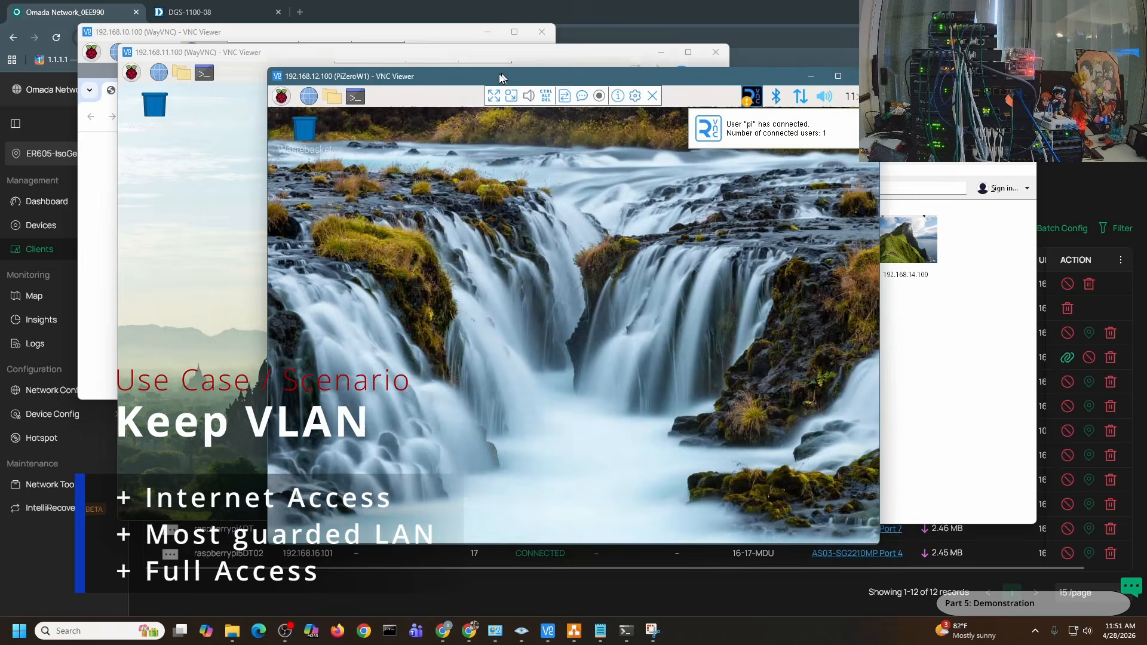
left_click_drag(500, 78, 346, 96)
double_click(826, 248)
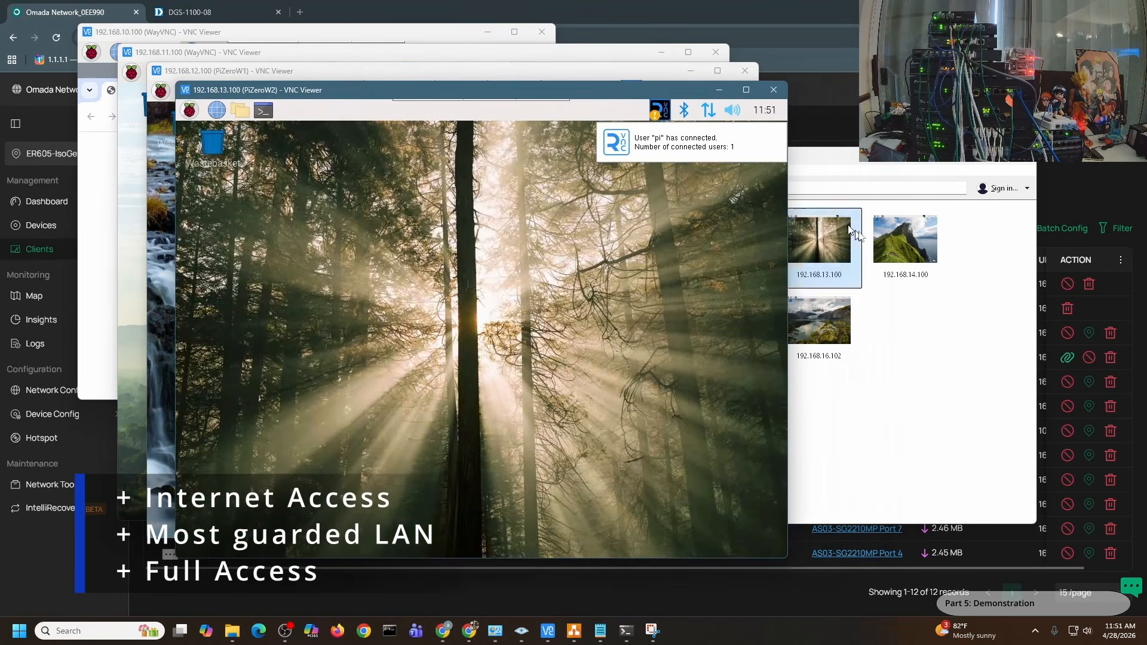
double_click(904, 239)
double_click(559, 316)
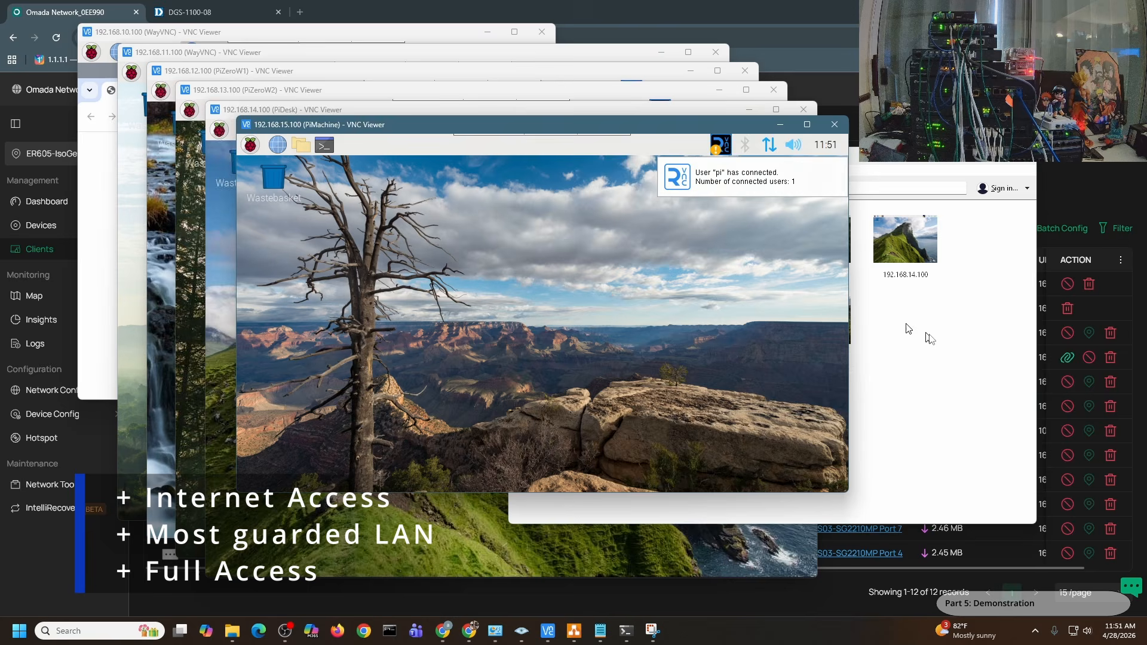
Open the remaining VNC sessions to 192.168.15.101, 192.168.16.101 and 192.168.16.102
left_click(929, 338)
double_click(656, 328)
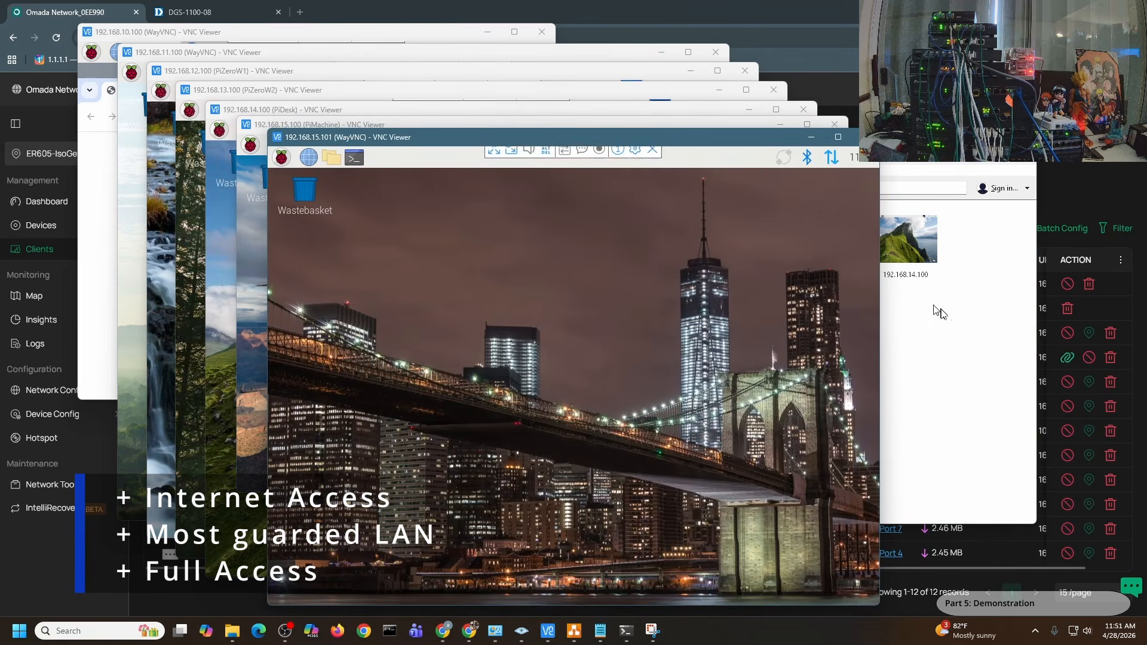
left_click(938, 310)
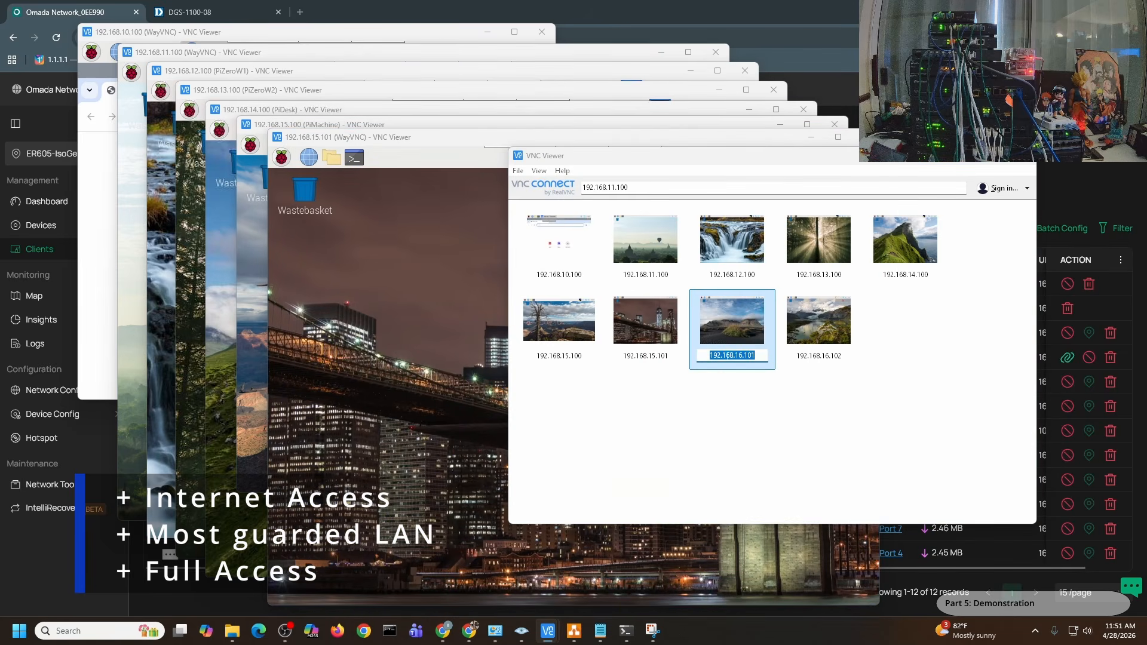
double_click(725, 324)
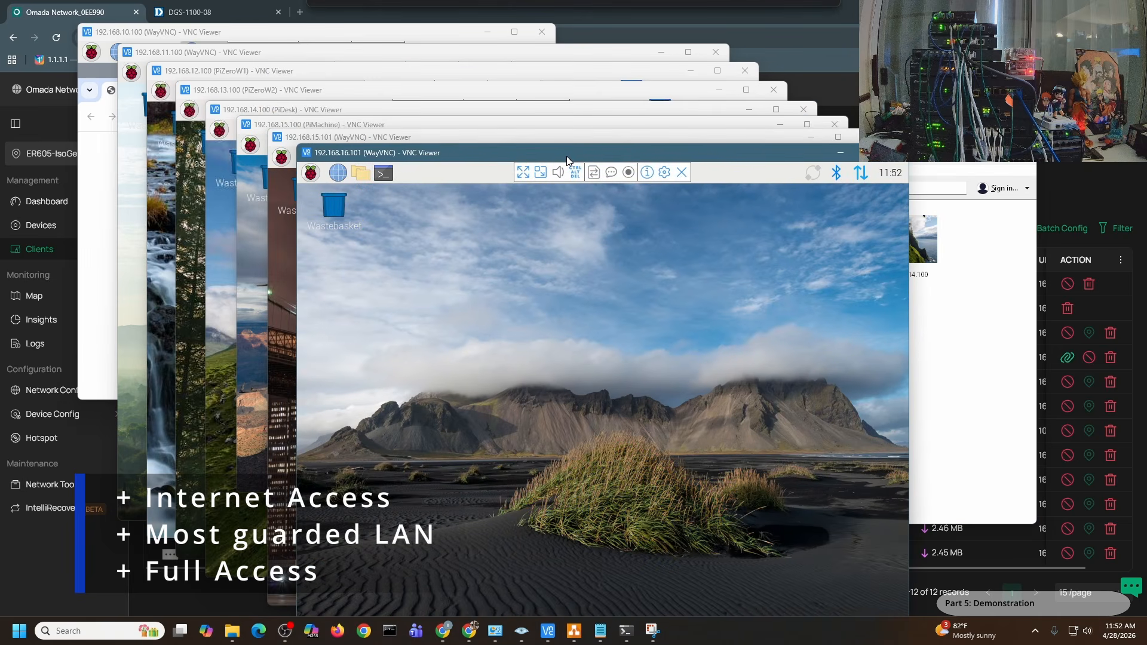
left_click(944, 335)
double_click(821, 321)
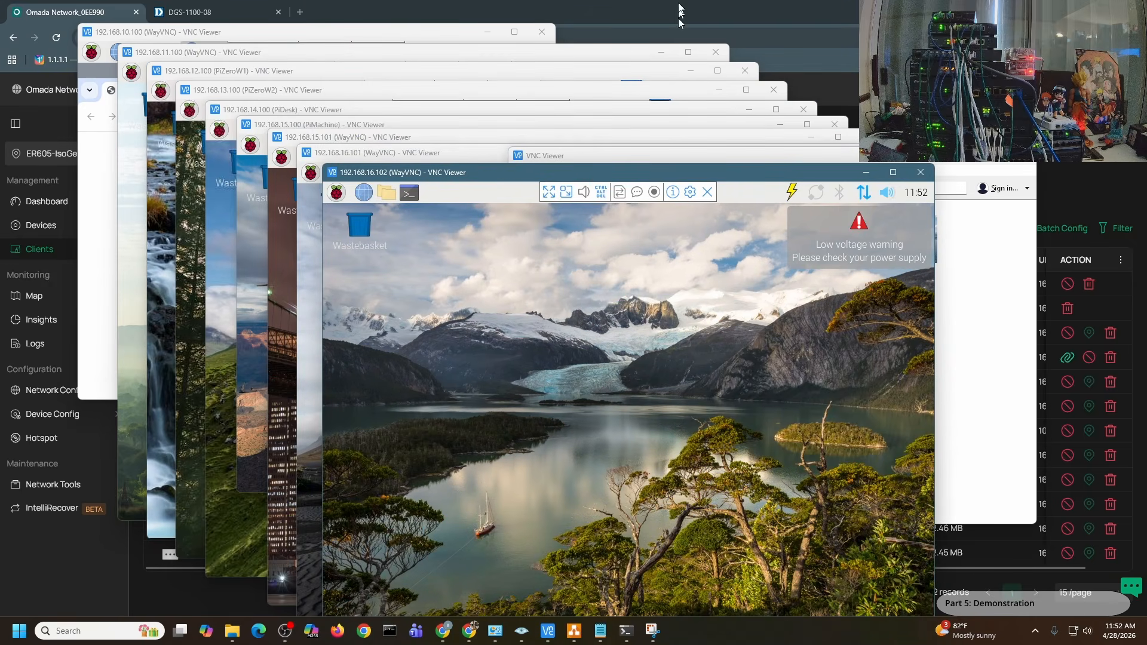
Switch to the Windows Network Connections window and open the Ethernet adapter's connection details
left_click(442, 630)
left_click(495, 630)
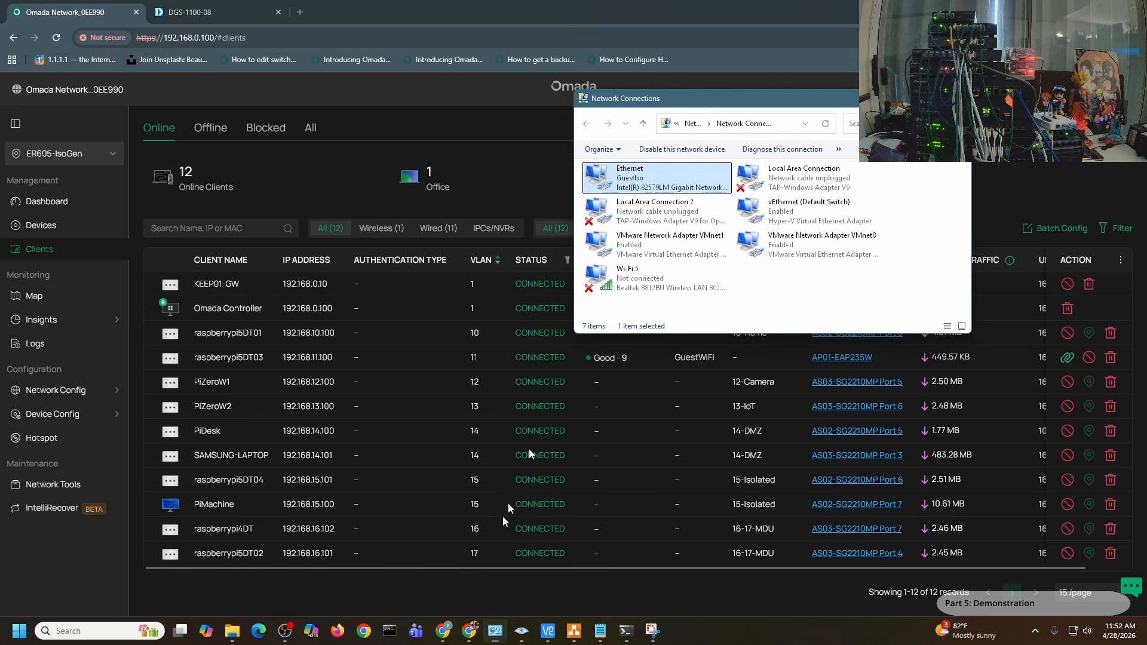
double_click(598, 185)
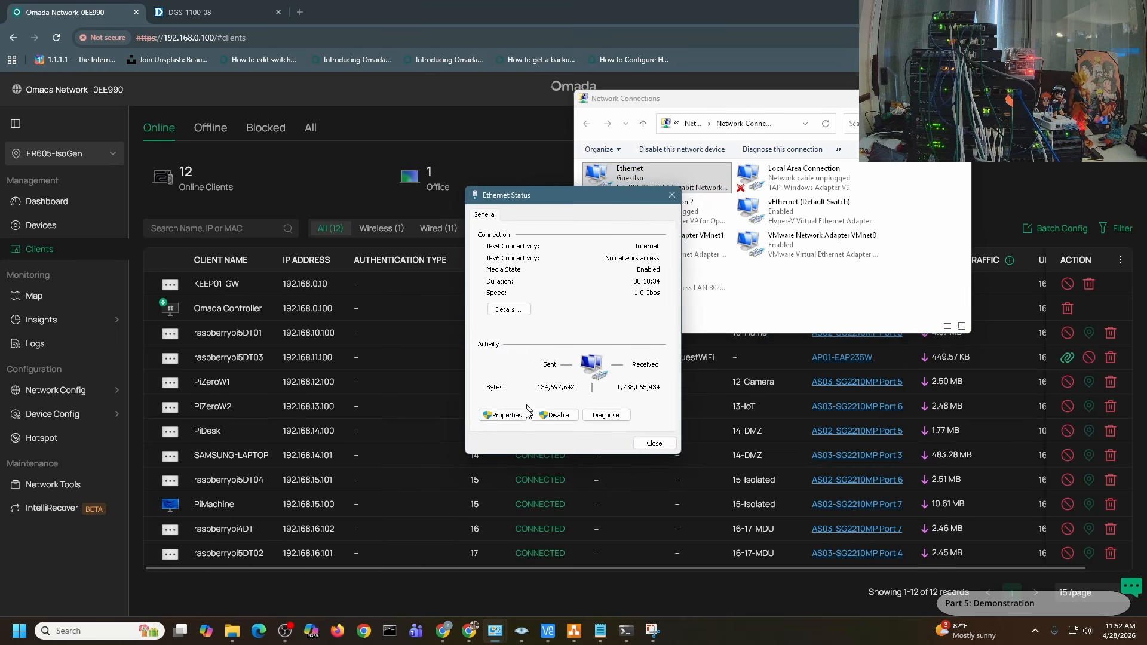
left_click(507, 310)
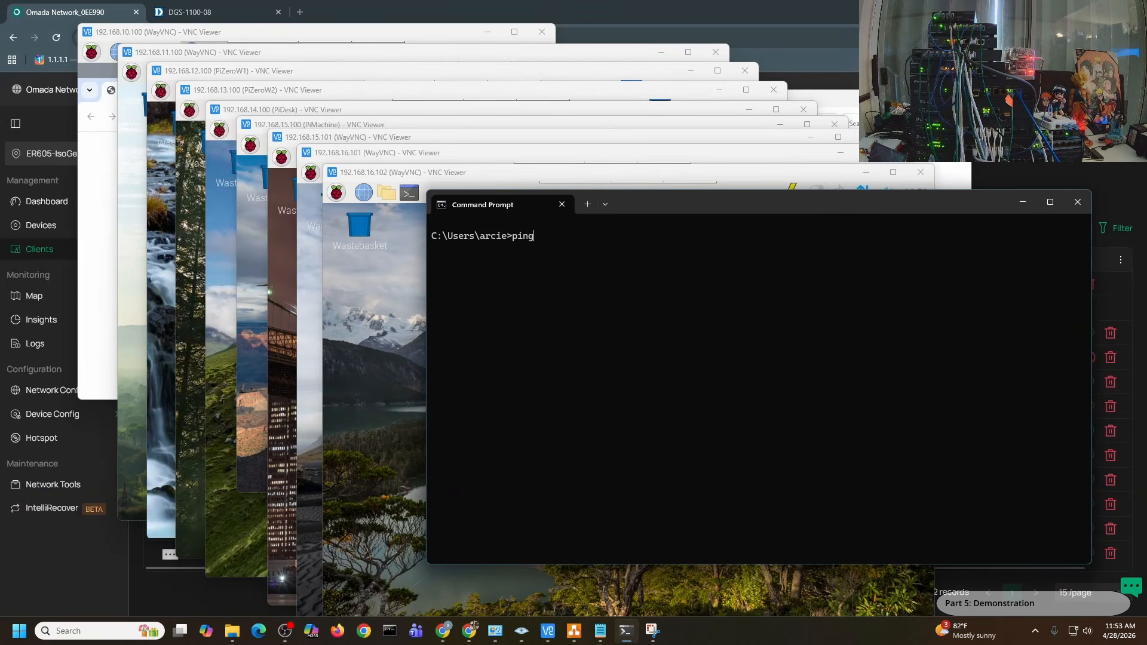
In the Windows Command Prompt, ping 192.168.0.100 and 192.168.10.100
type(".100")
key("Return")
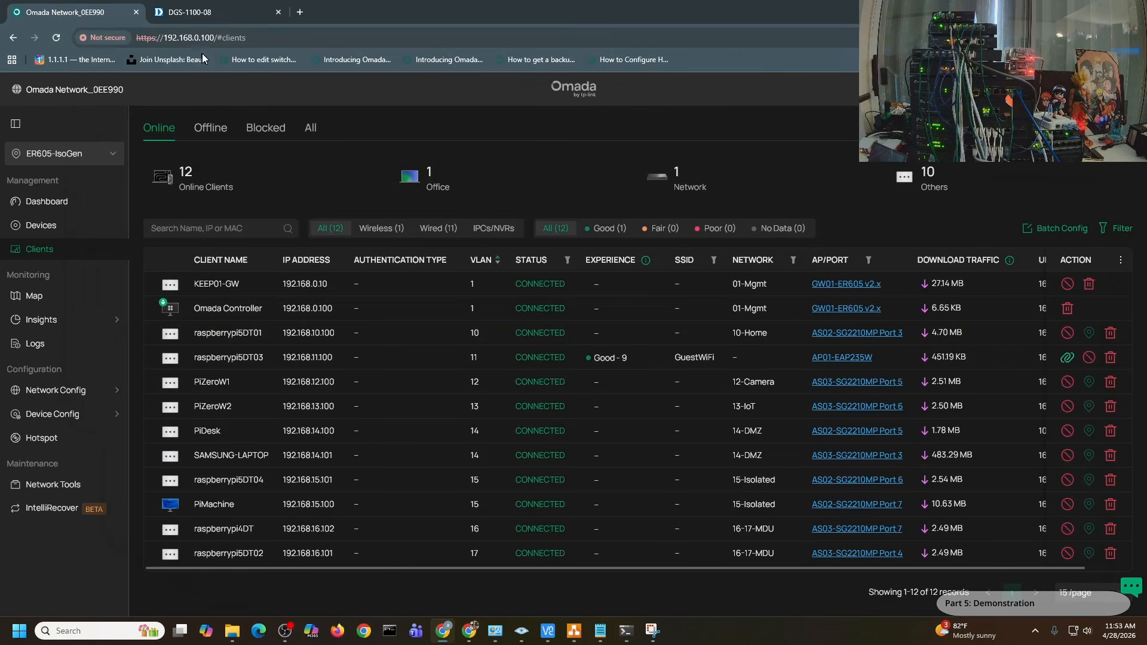
left_click(625, 630)
type("ping 192.168.10.100")
key("Return")
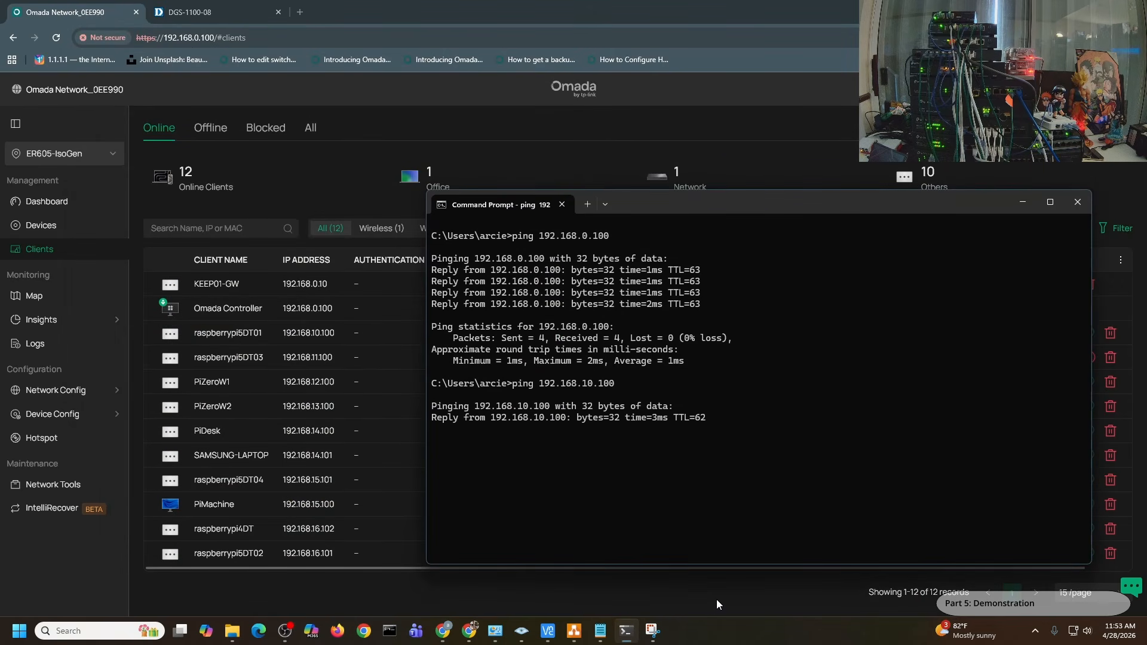
Ping the guest VLAN client at 192.168.11.100 from the Command Prompt
key("Up")
key("Left")
key("Left")
key("Left")
key("Left")
key("BackSpace")
type("1")
key("Return")
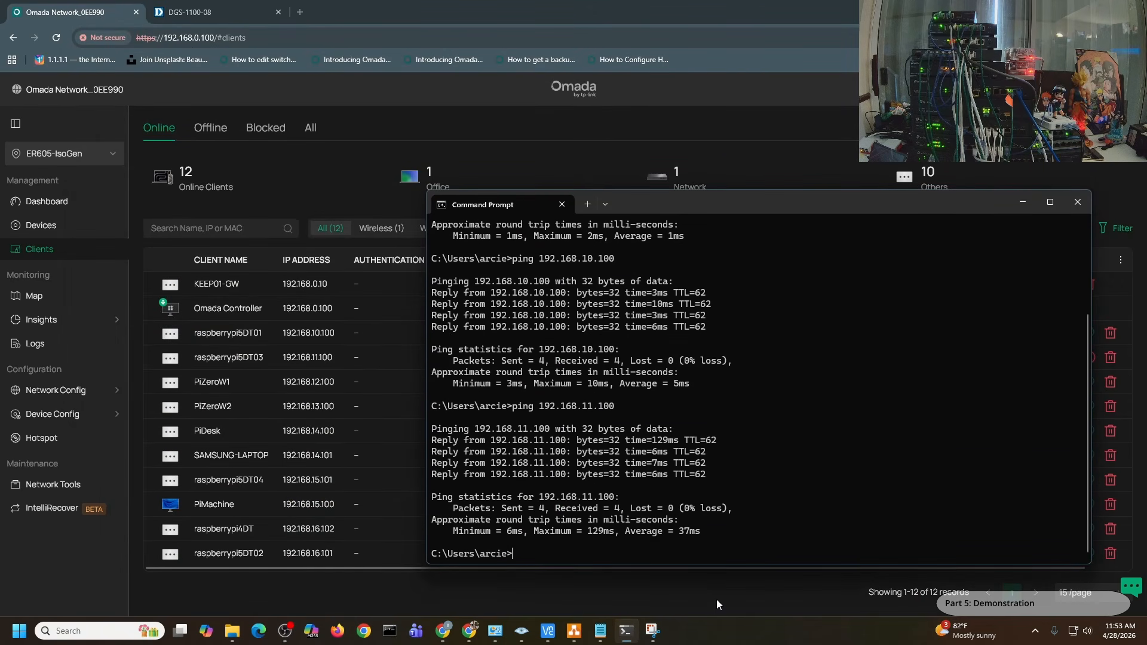
Ping the IoT VLAN client at 192.168.13.100 from the Command Prompt
key("Up")
key("Left")
key("Left")
key("Left")
key("Left")
key("BackSpace")
type("3")
key("Return")
Ping the DMZ VLAN client at 192.168.14.100 from the Command Prompt
key("Up")
key("Left")
key("Left")
key("Left")
key("Left")
key("BackSpace")
type("4")
key("Return")
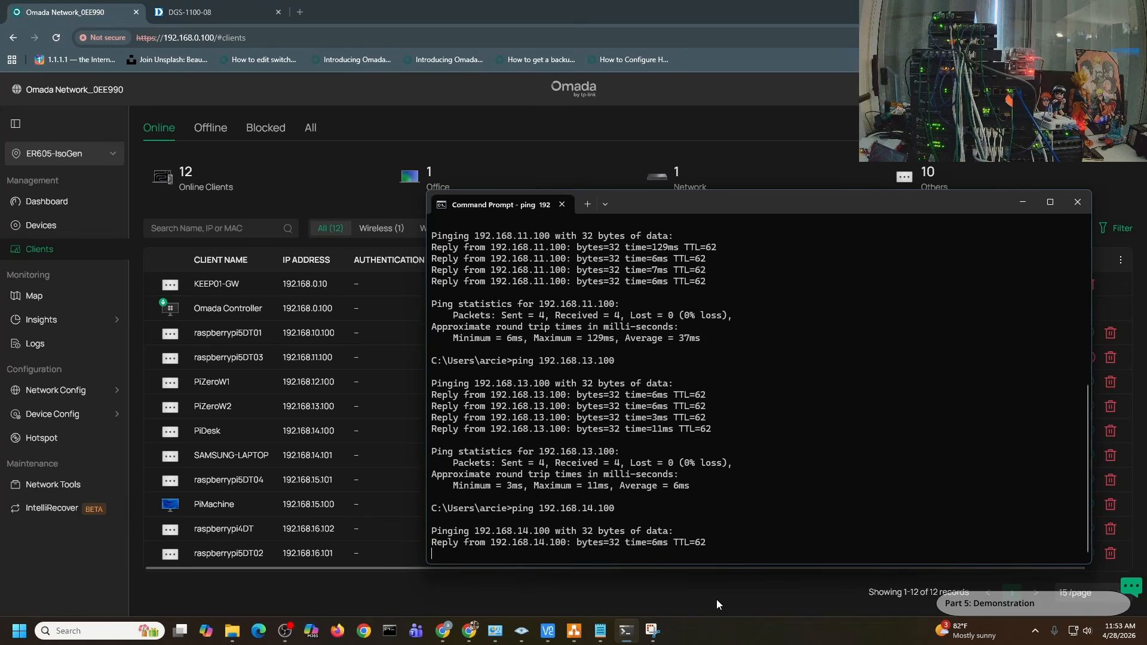
Ping the two isolated VLAN clients at 192.168.15.100 and 192.168.15.101
key("Up")
key("Left")
key("Left")
key("Left")
key("Left")
key("BackSpace")
type("5")
key("Return")
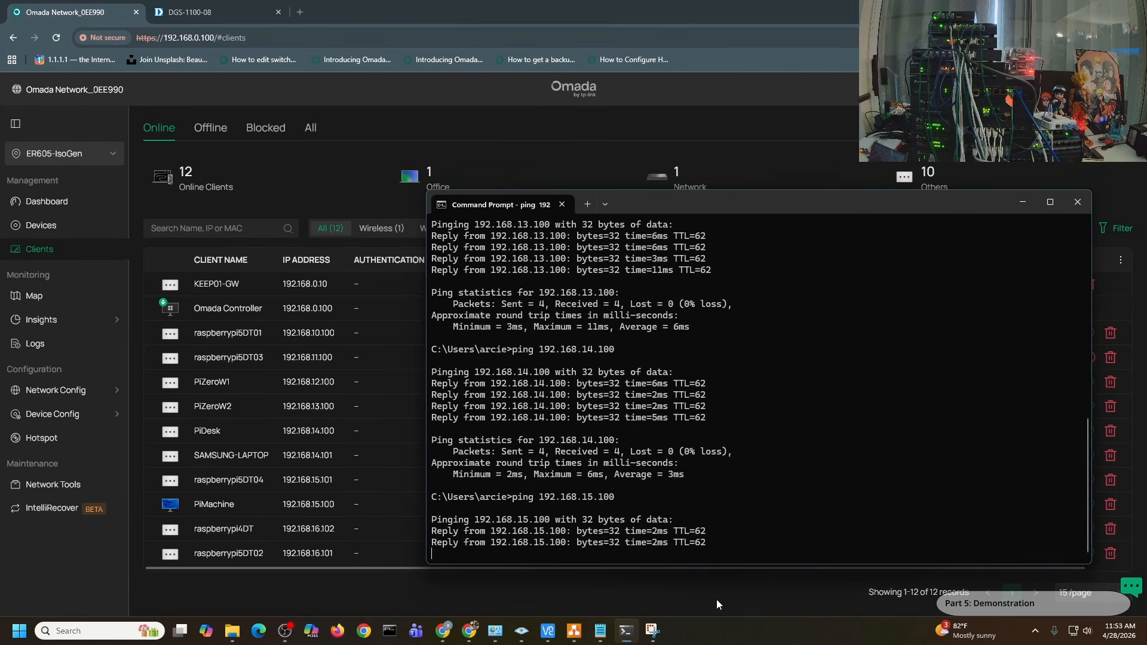
key("Up")
key("BackSpace")
type("192.168.15.10")
key("Return")
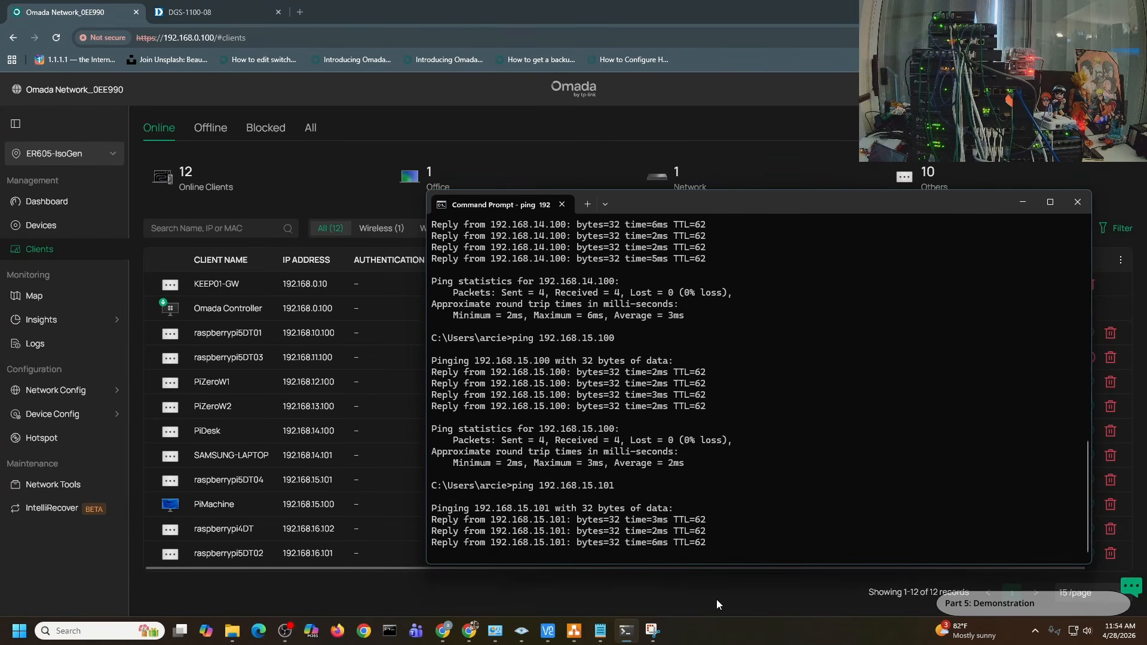
Ping the two MDU clients at 192.168.16.101 and 192.168.16.102
key("Up")
key("Left")
key("Left")
key("Left")
key("Left")
key("BackSpace")
type("6")
key("Return")
key("Up")
key("BackSpace")
type("2")
key("Return")
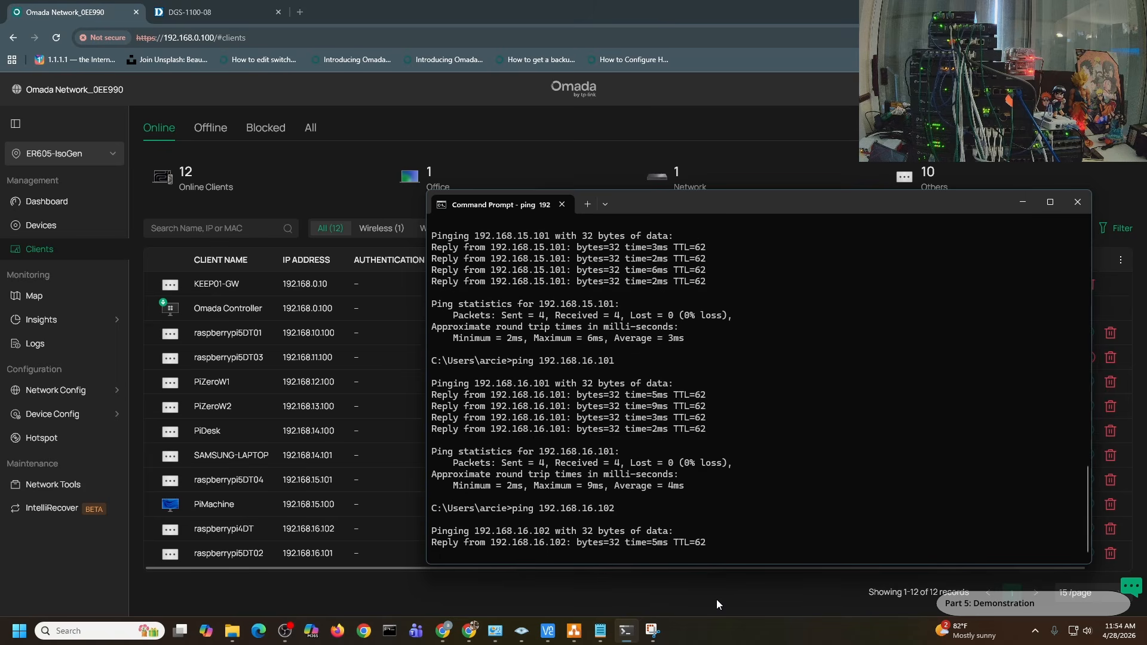
Start a continuous ping to the Omada controller with ping 192.168.0.100 -t
type("ping 192.")
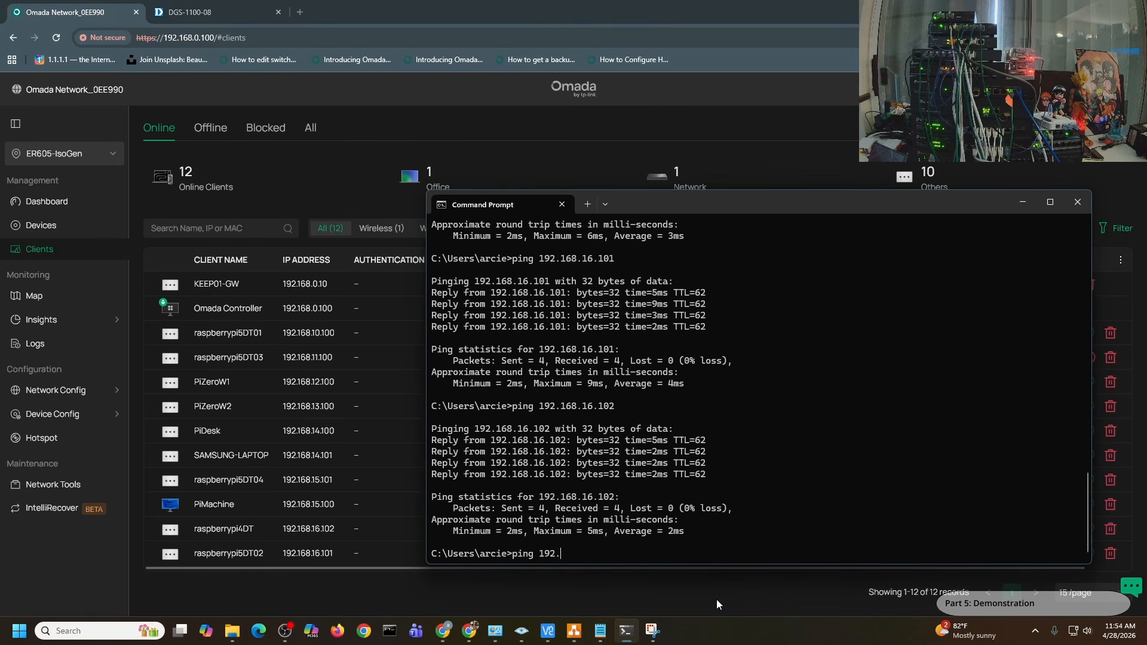
type("168.0.100 -t")
key("Return")
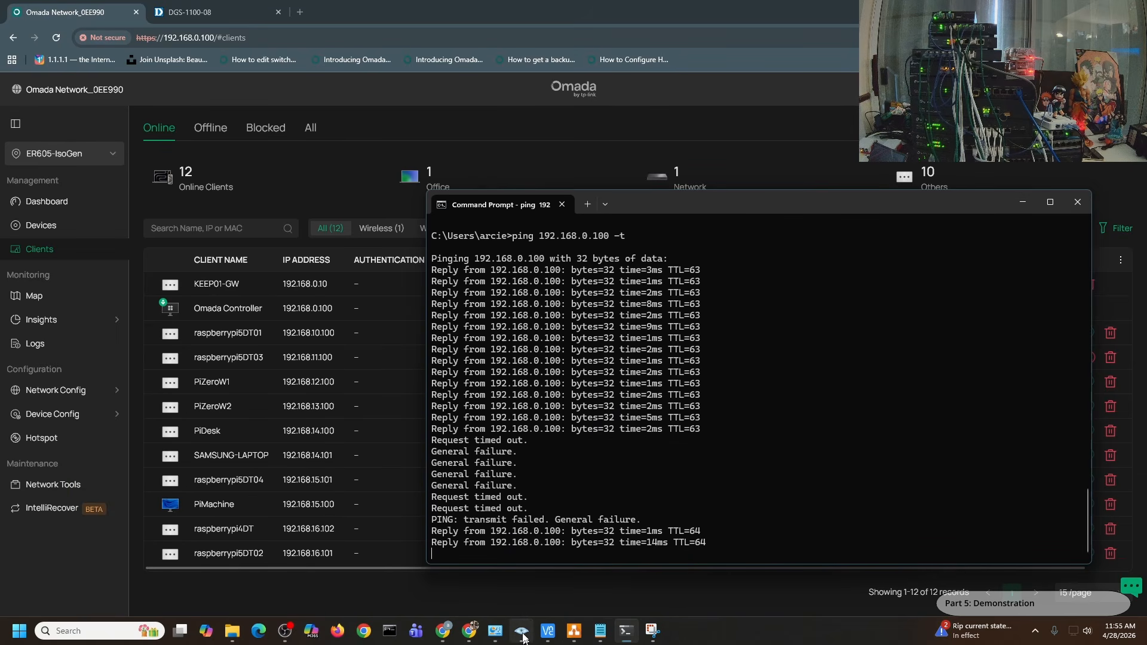
Recheck the Ethernet adapter's IPv4 connection details, and return to the Omada online clients list
left_click(494, 631)
double_click(620, 190)
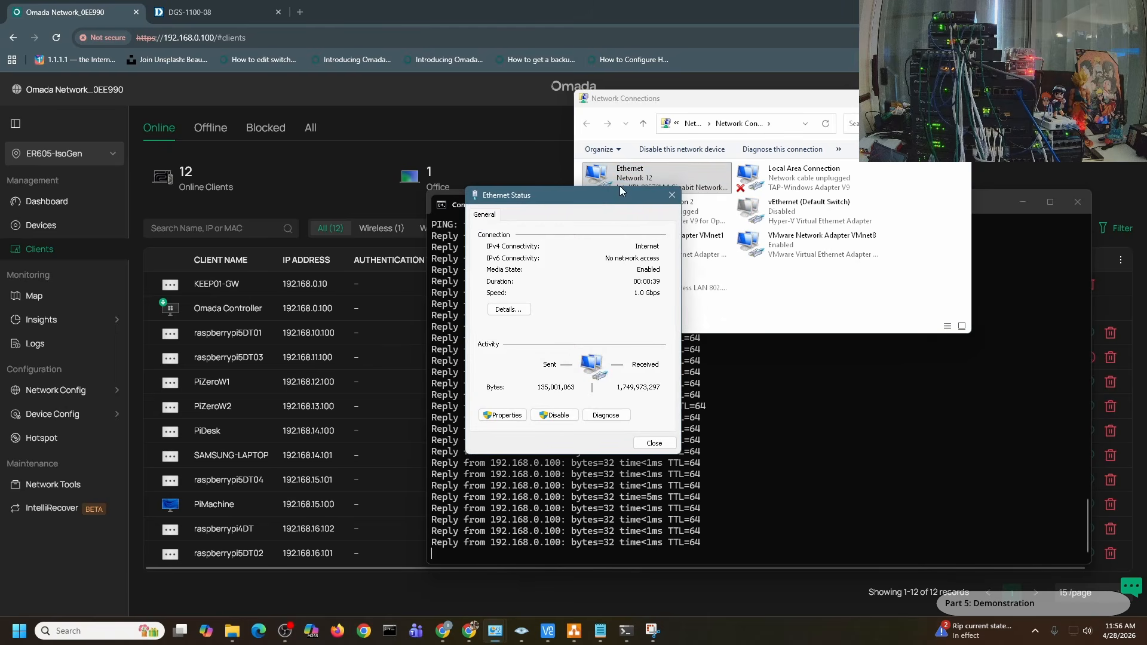
left_click(502, 314)
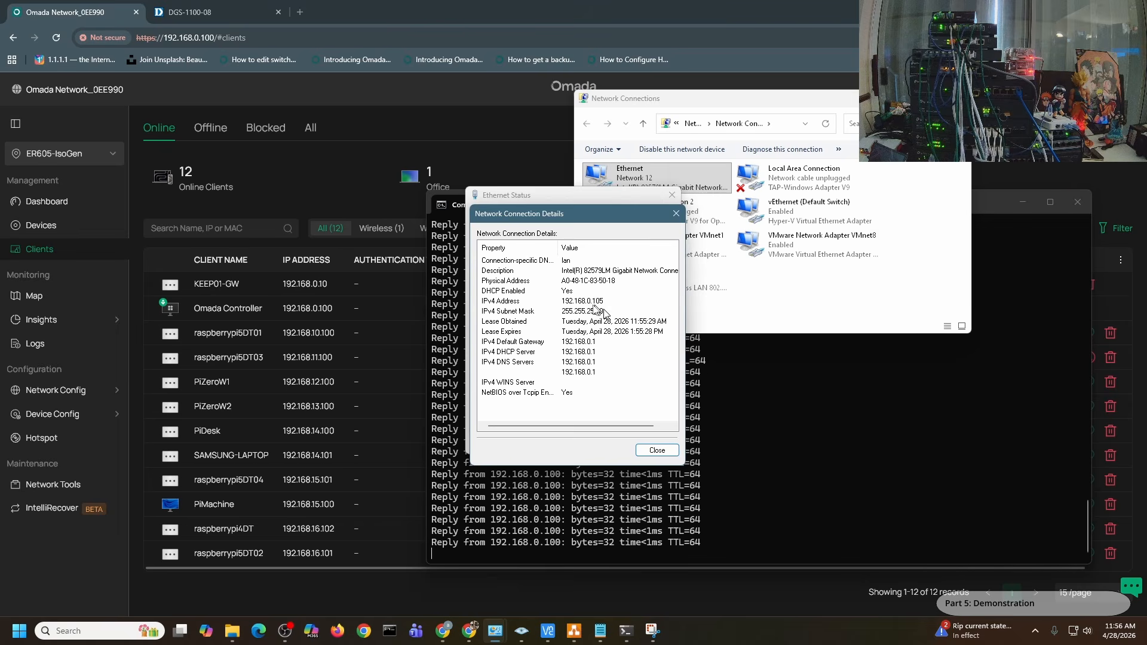
left_click(301, 587)
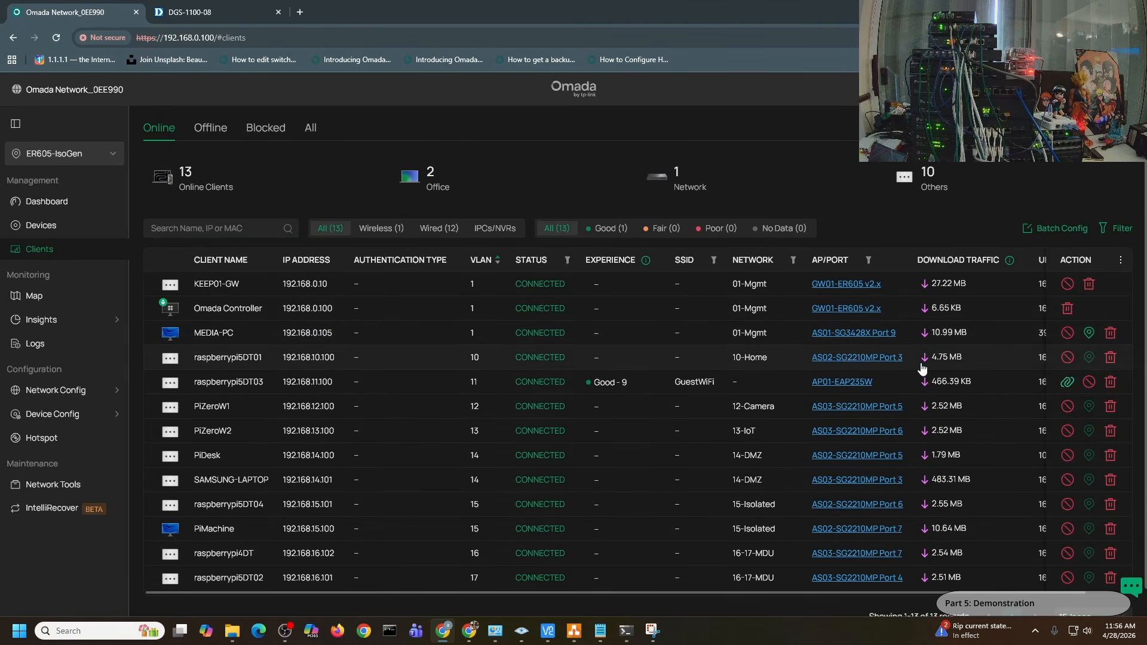
From the terminal in the 192.168.10.100 VNC session, ping 192.168.0.100, and return to the Omada clients list
mouse_move(558, 634)
left_click(212, 604)
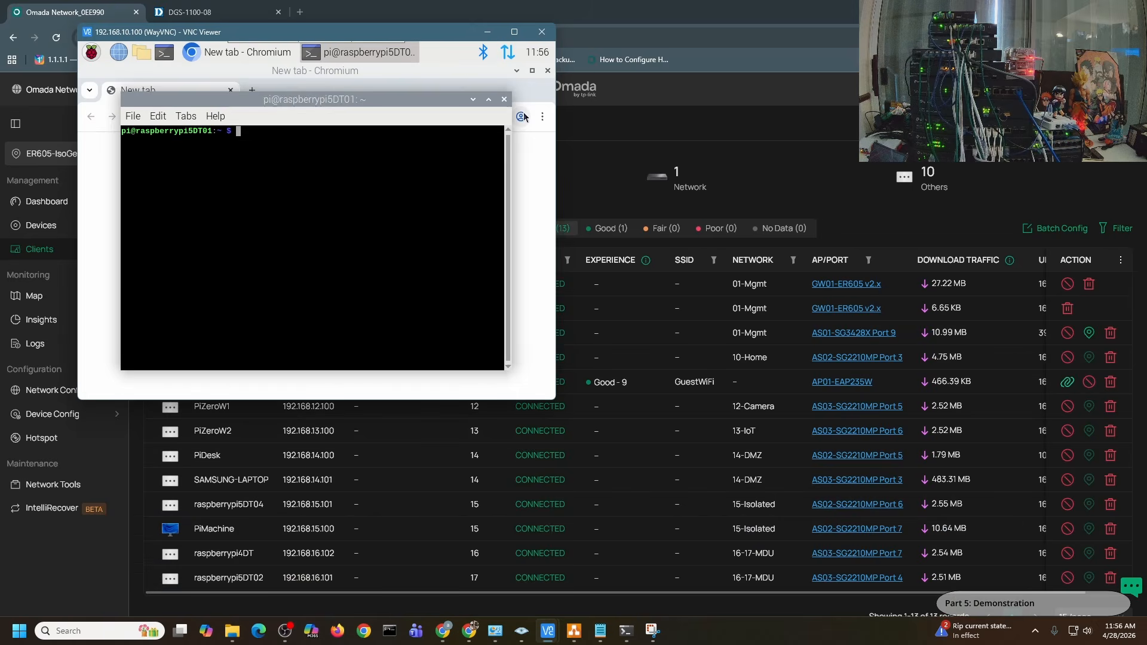
type("ping 192.168.0.")
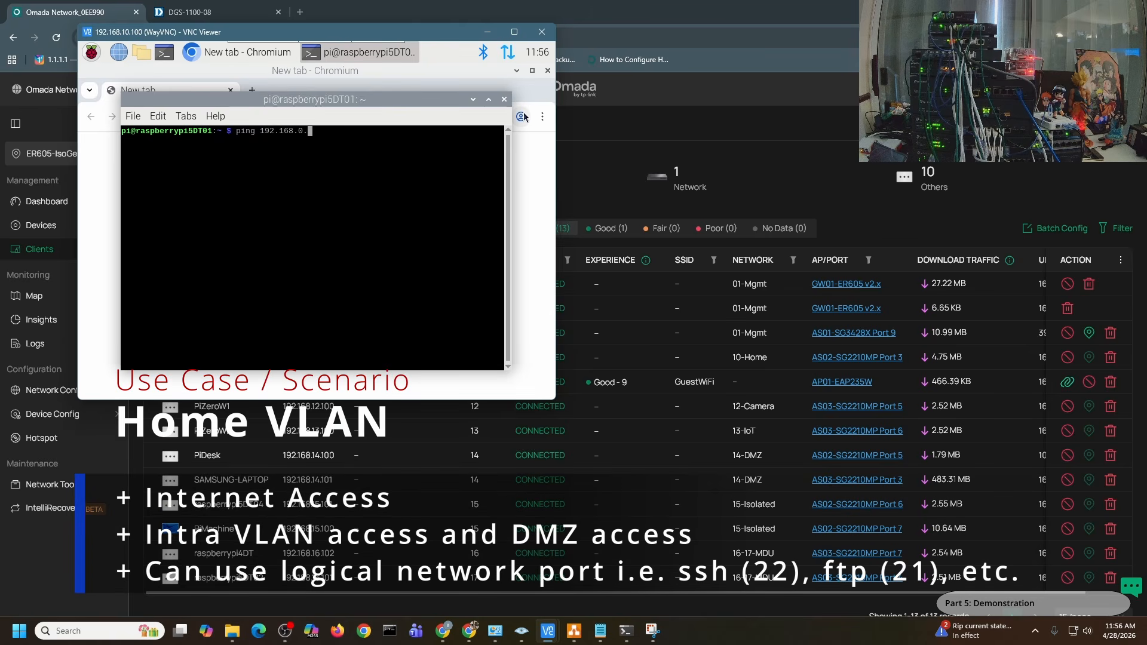
type("100")
key("Return")
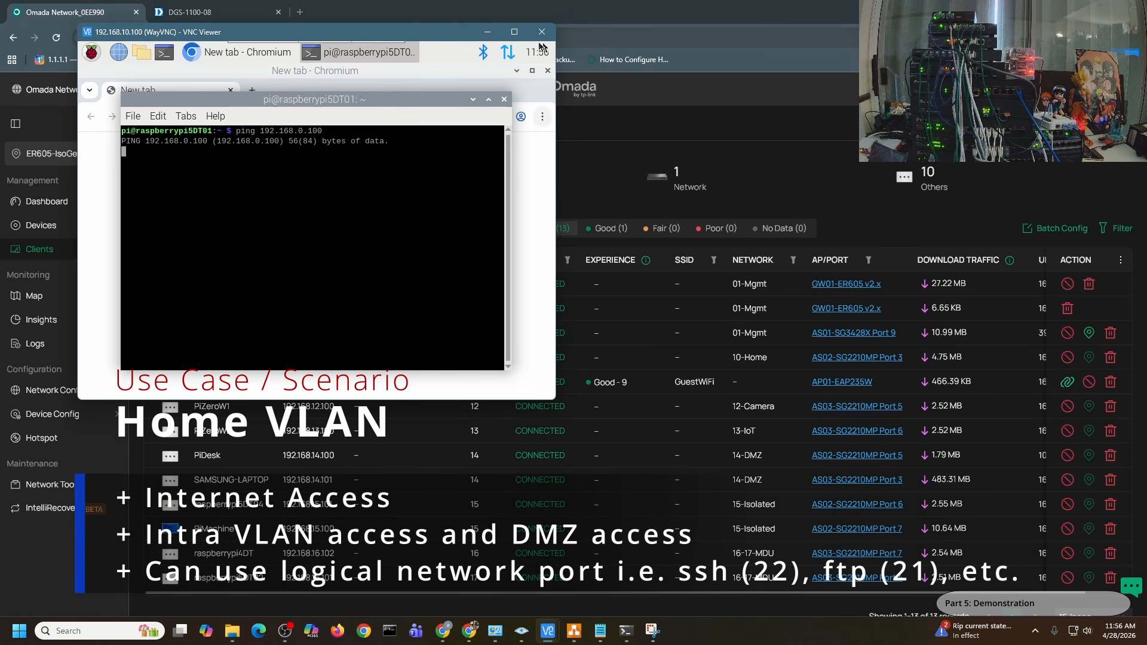
left_click(460, 12)
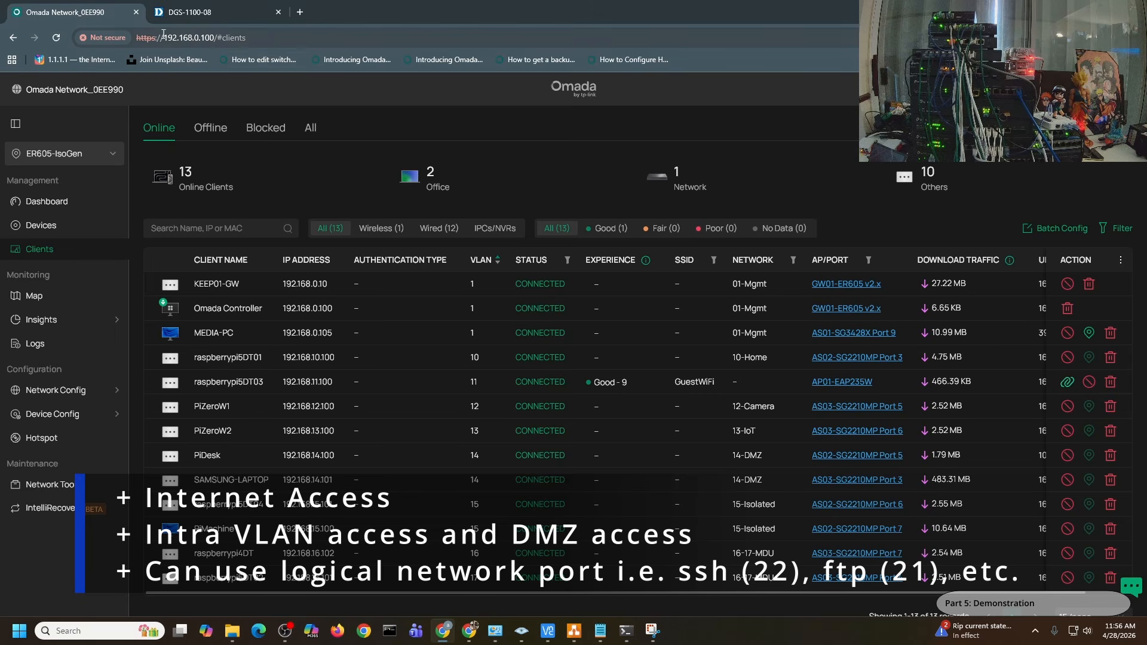
Stop the ping in the 192.168.10.100 VNC session's terminal, and bring up Command Prompt and the DGS-1100-08 page
mouse_move(548, 631)
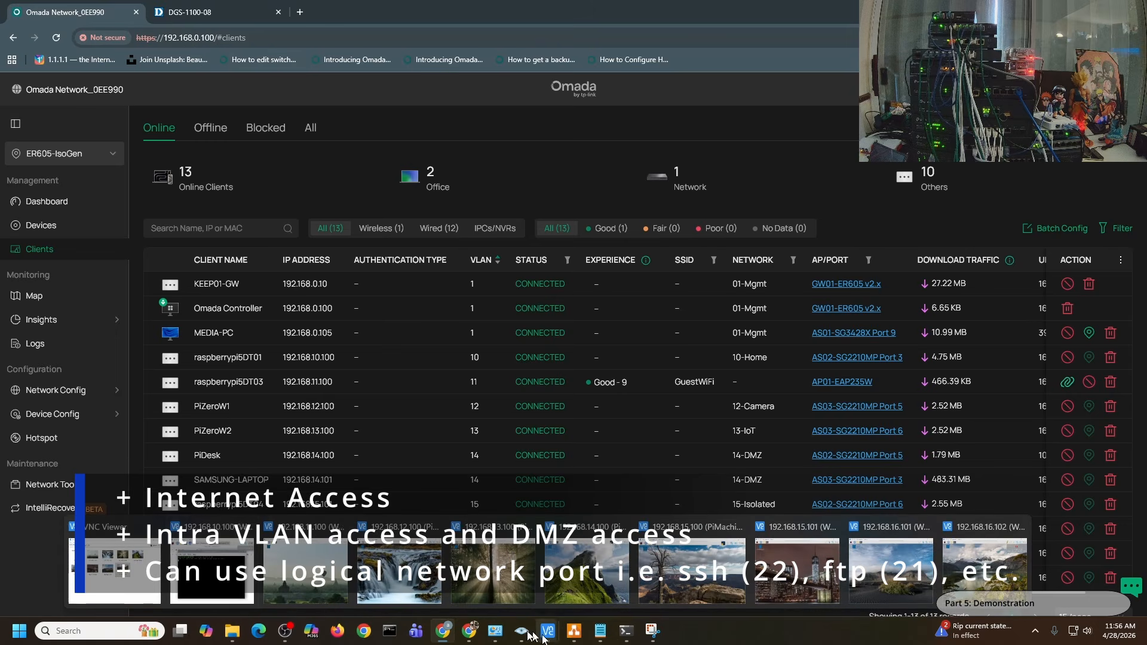
left_click(210, 608)
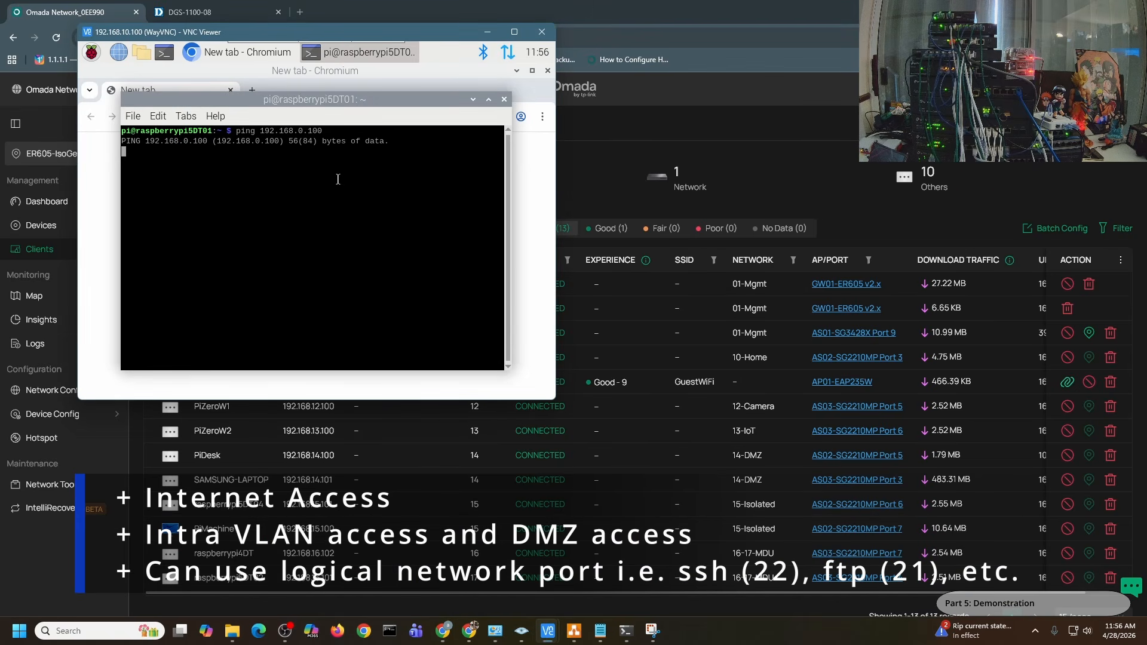
key("ctrl+c")
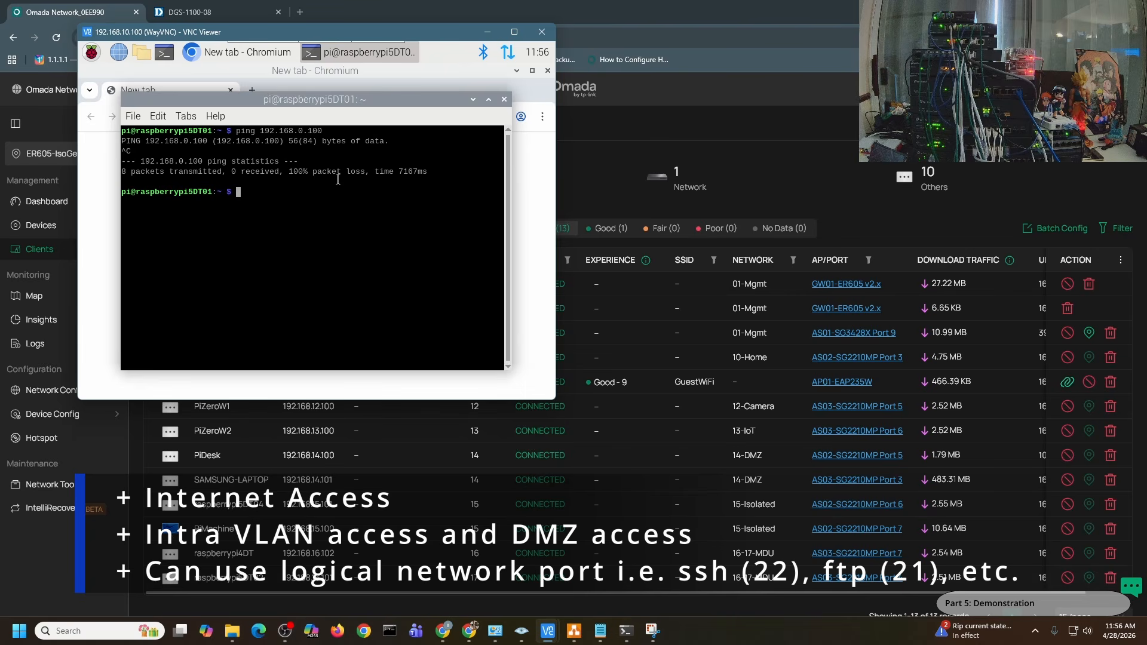
mouse_move(626, 630)
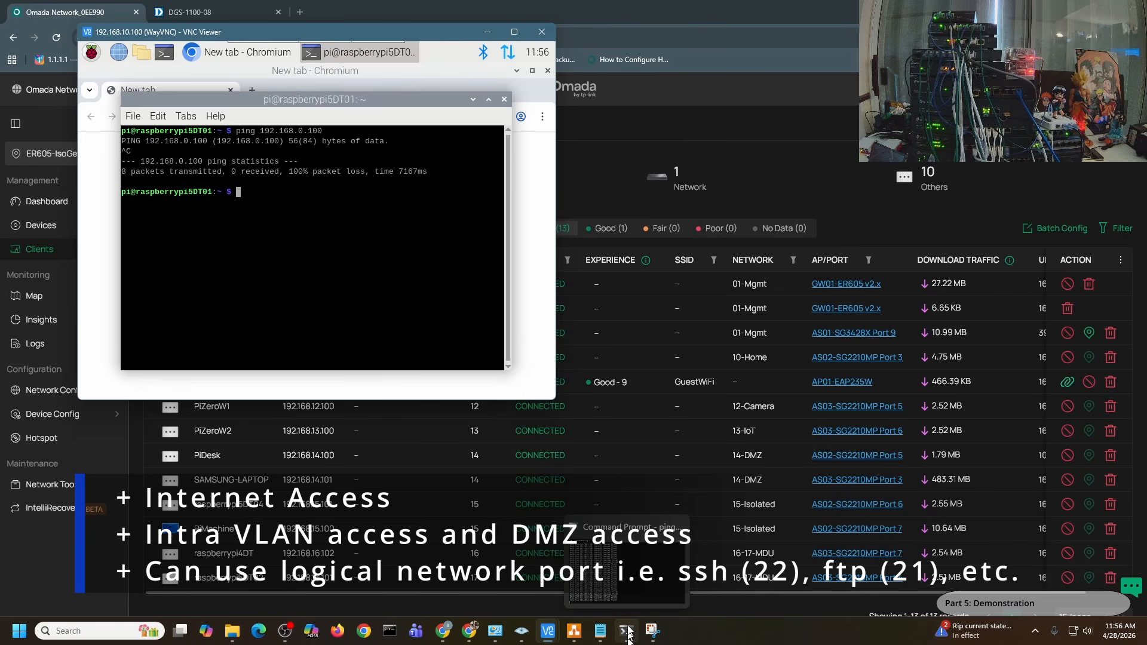
left_click(642, 589)
left_click(217, 9)
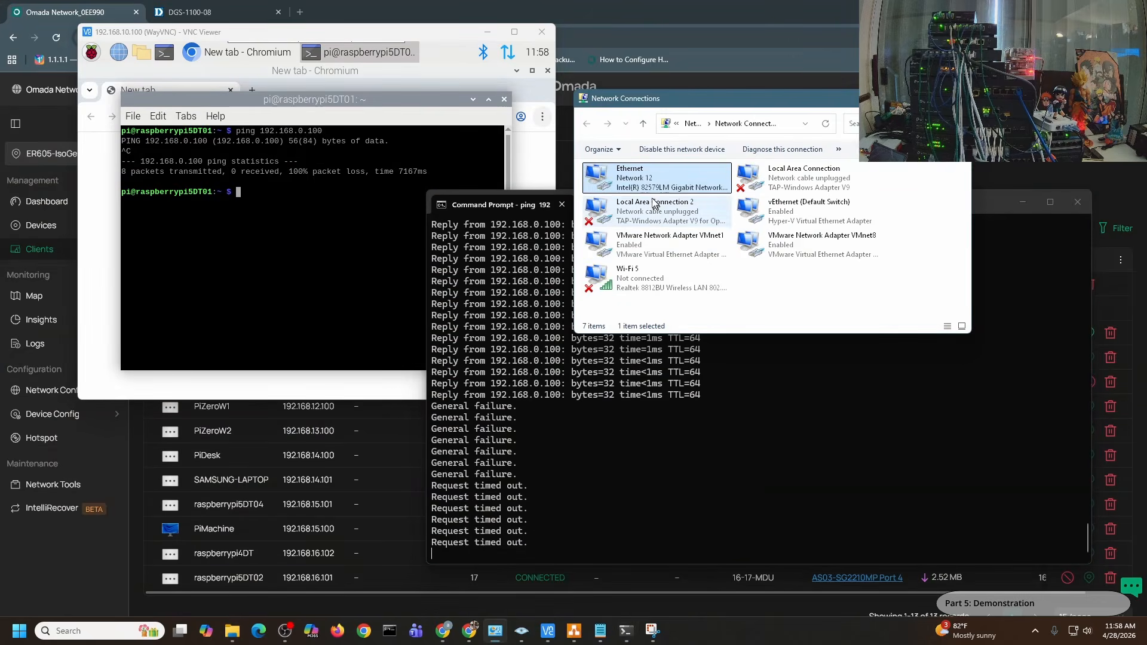
Check the Ethernet adapter's IPv4 details, and ping its address 192.168.10.101 from the 192.168.10.100 VNC session's terminal
double_click(630, 174)
left_click(510, 311)
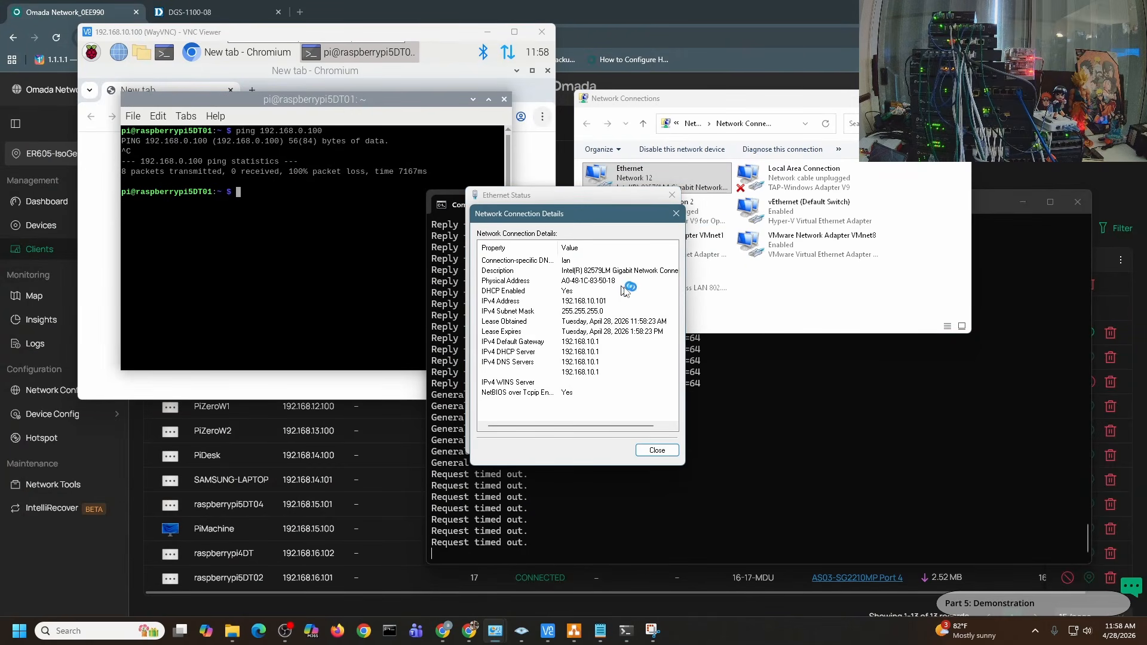
left_click(333, 294)
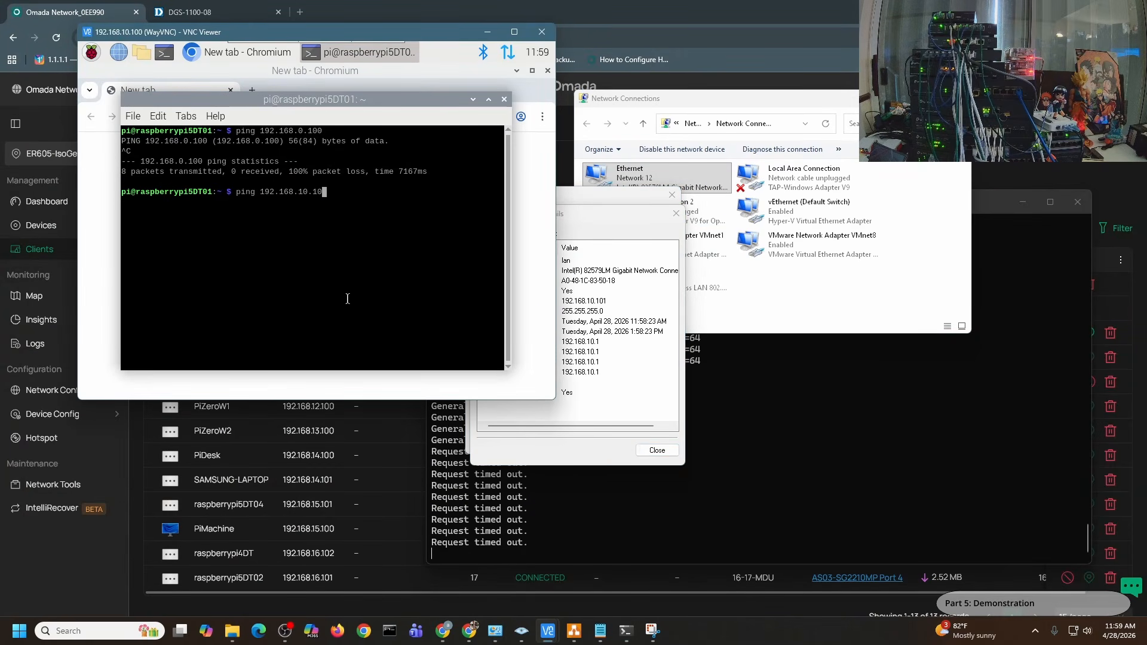
type("1")
key("Return")
left_click(806, 430)
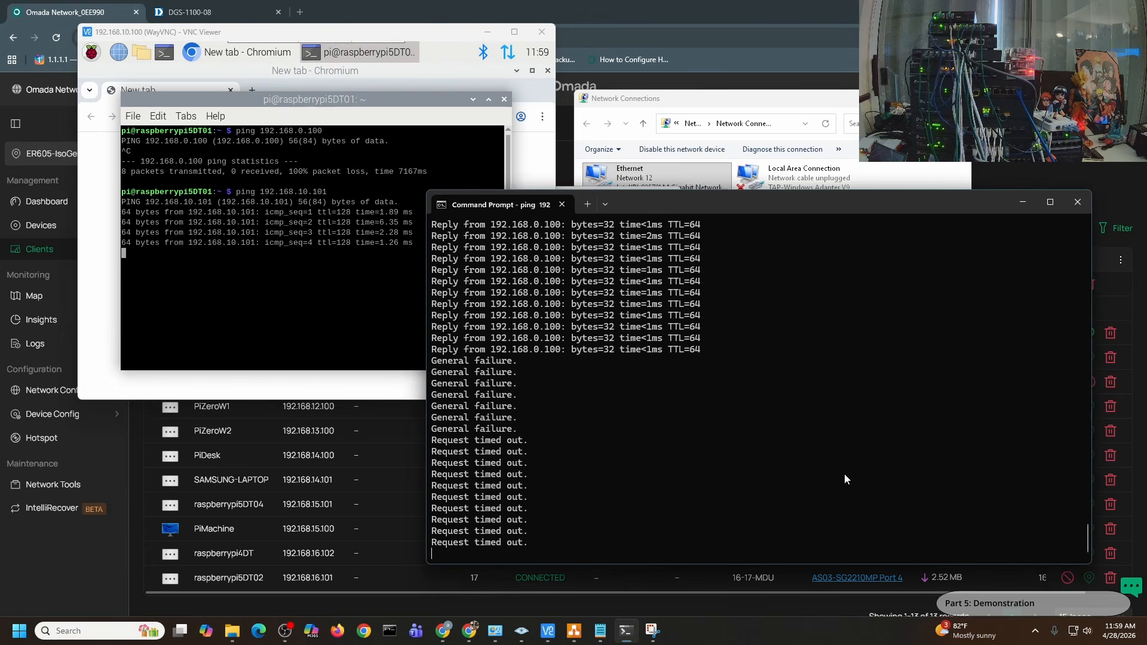
left_click(317, 245)
key("ctrl+c")
Ping the guest client at 192.168.11.100 from the Home VLAN terminal, then stop the ping
type("p")
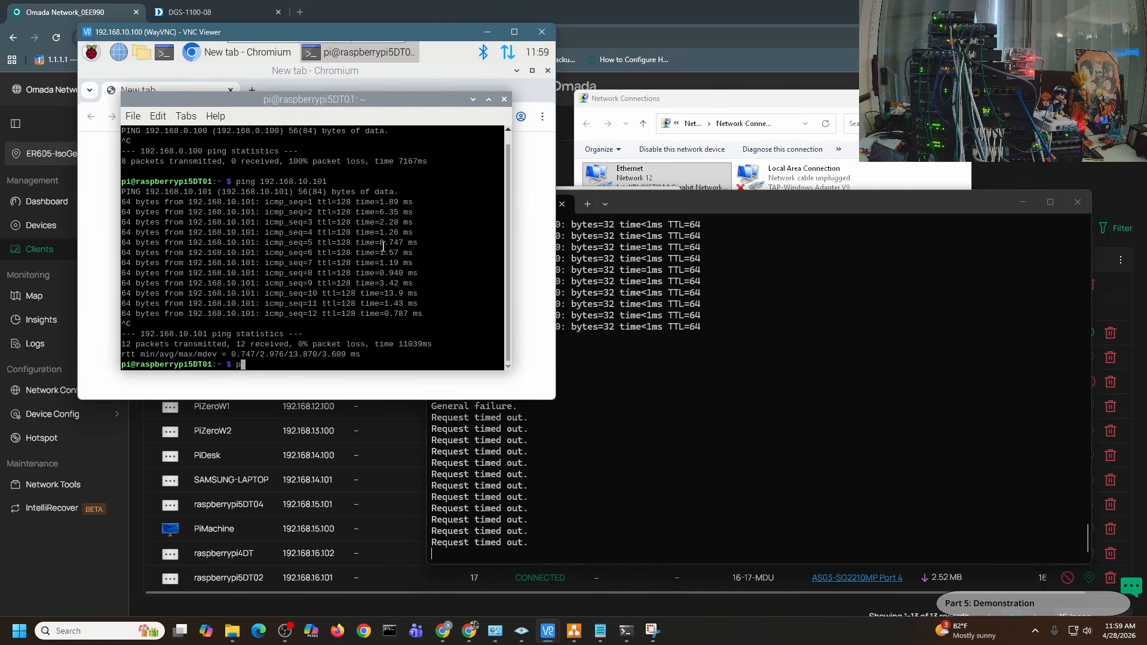
type("ing")
key("Up")
type(".100")
key("Return")
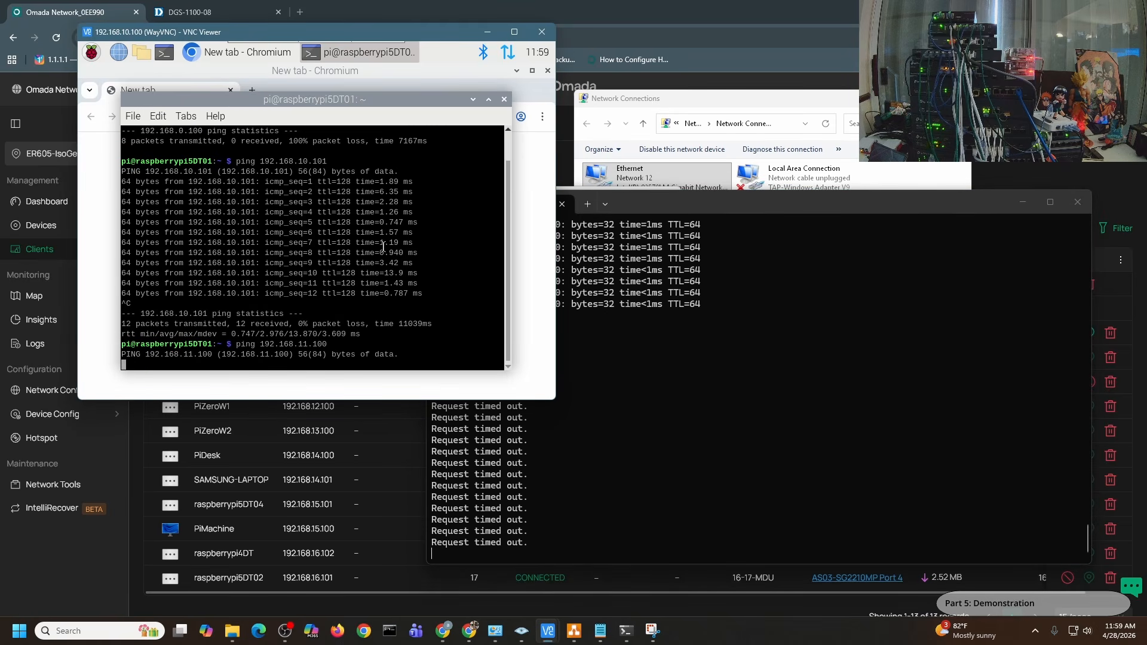
key("ctrl+c")
Ping the camera VLAN client at 192.168.12.100 from the Home VLAN terminal, and stop the ping
key("Up")
key("Left")
key("Left")
key("Left")
key("Left")
key("BackSpace")
type("2")
key("Return")
key("ctrl+c")
Ping the IoT VLAN client at 192.168.13.100 from the Home VLAN terminal, and stop the ping
key("Up")
key("Left")
key("Left")
key("Left")
key("Left")
key("BackSpace")
type("3")
key("Return")
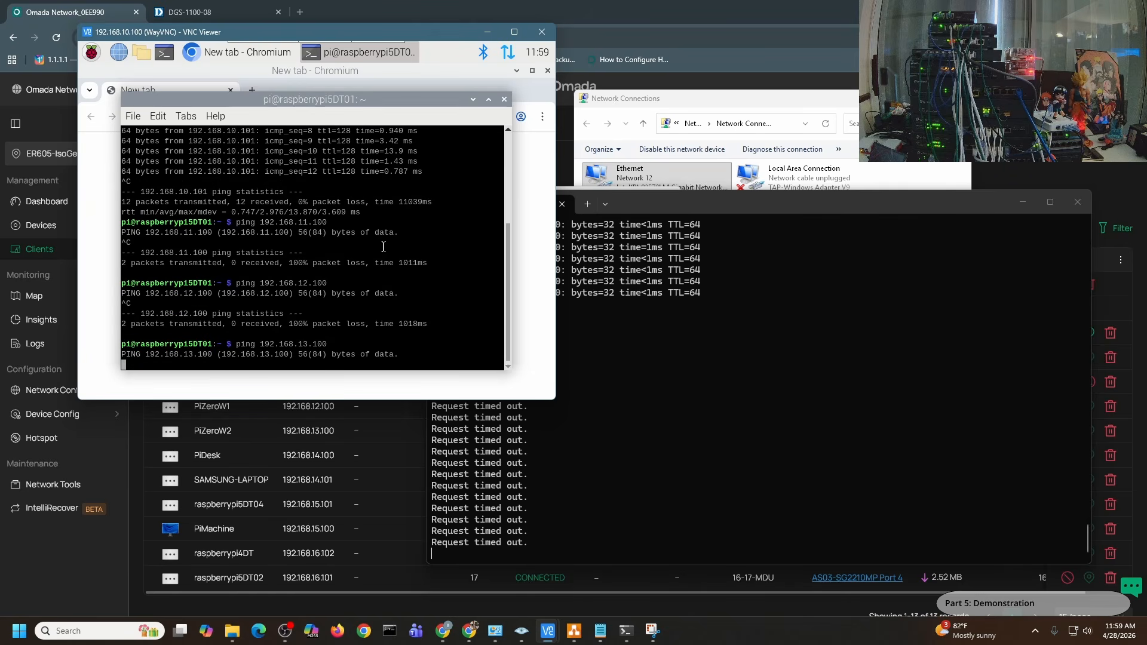
key("ctrl+c")
Ping the DMZ client at 192.168.14.100 from the Home VLAN terminal, and recheck the Omada clients list
key("Up")
key("Left")
key("Left")
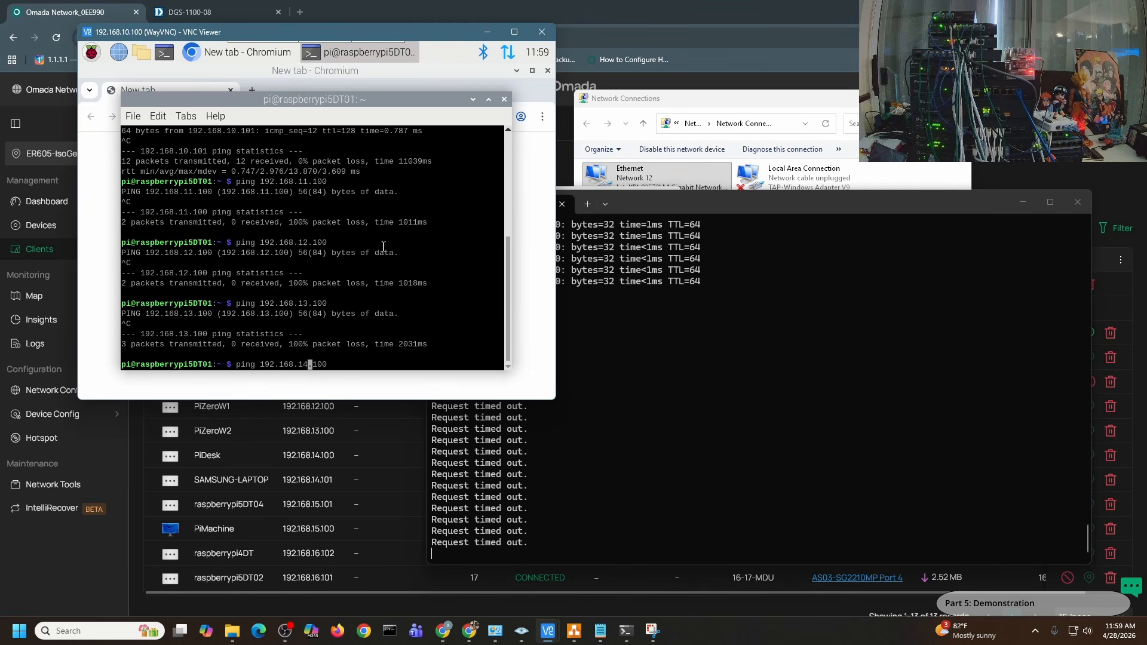
key("Return")
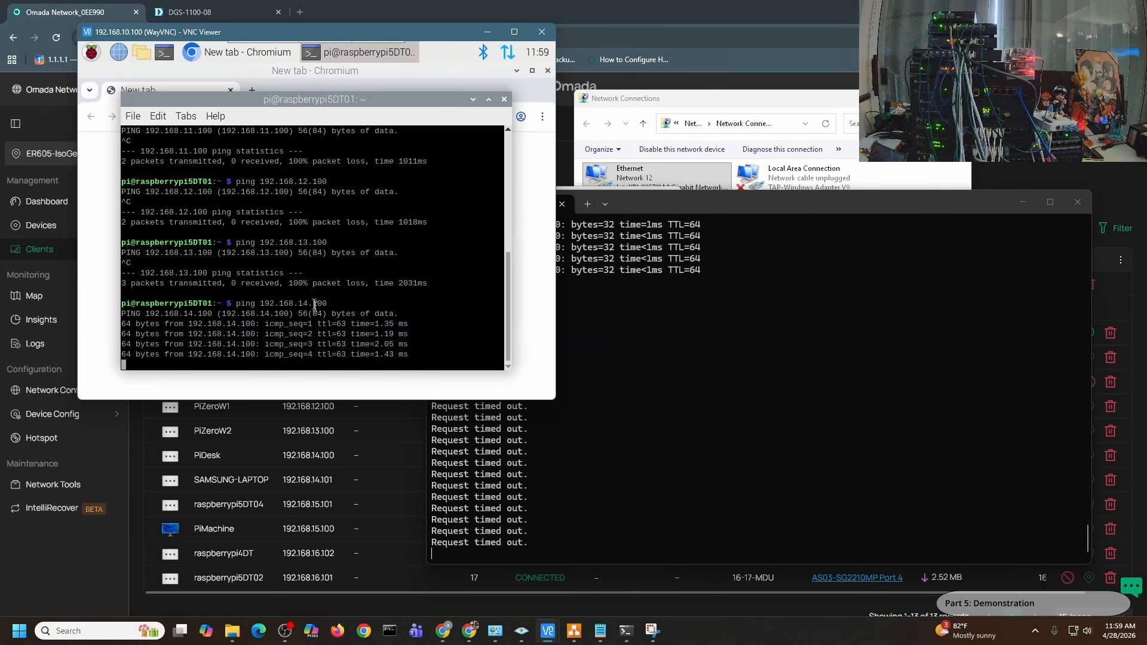
left_click(297, 603)
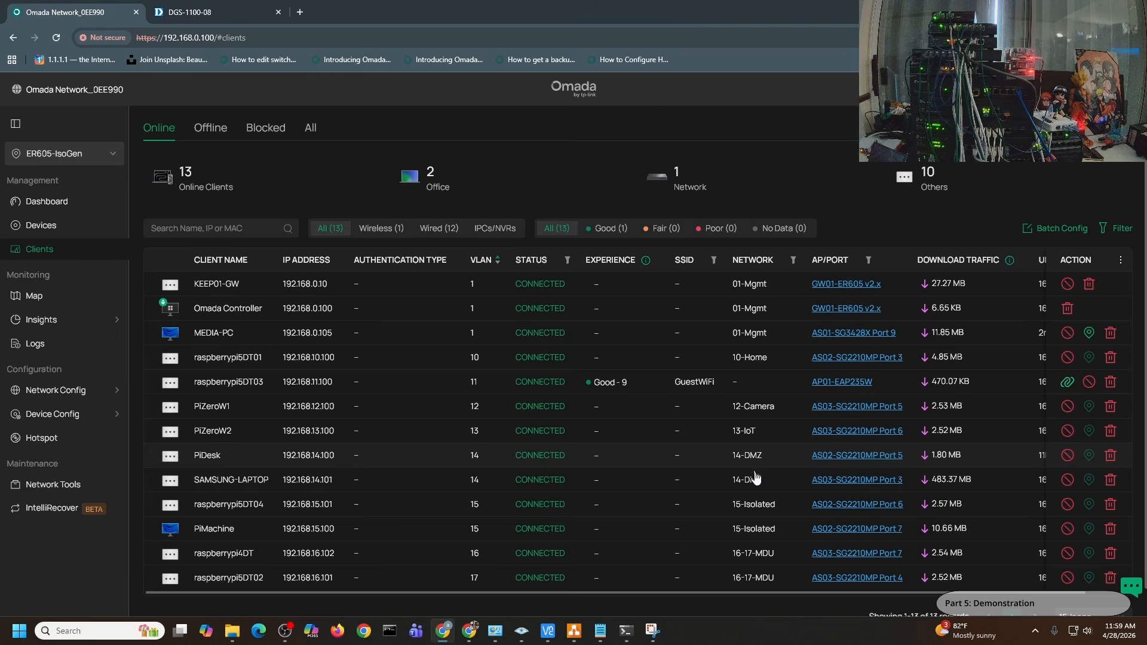
mouse_move(548, 631)
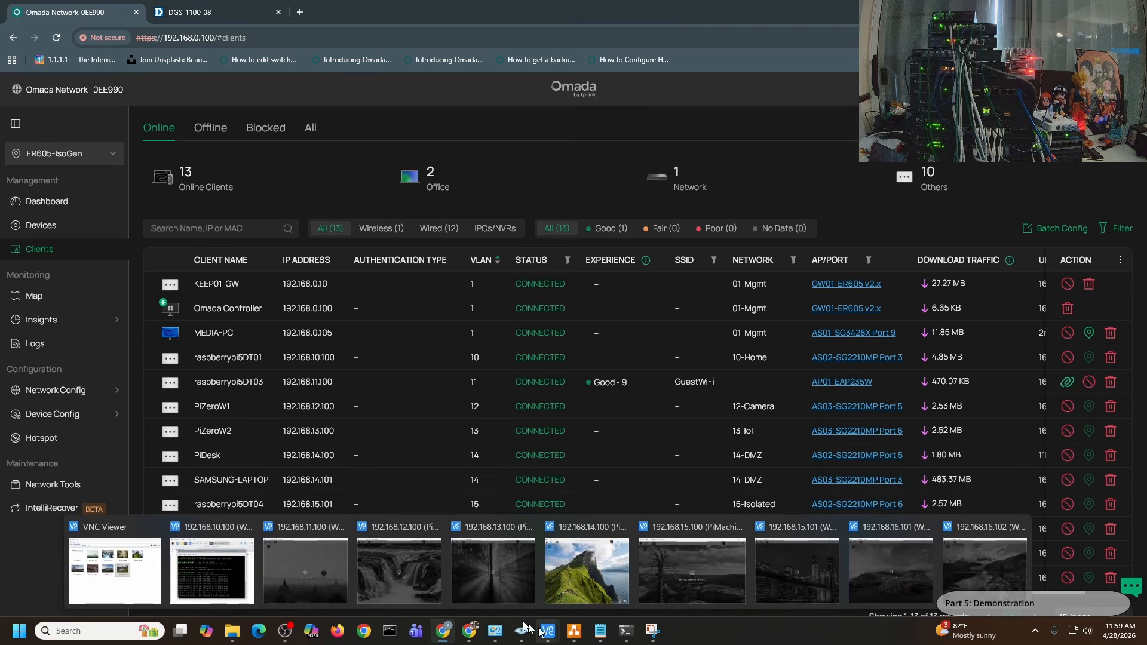
Return to the 192.168.10.100 VNC session and ping the isolated VLAN client at 192.168.15.100
left_click(211, 562)
key("Up")
key("Left")
key("Left")
key("Left")
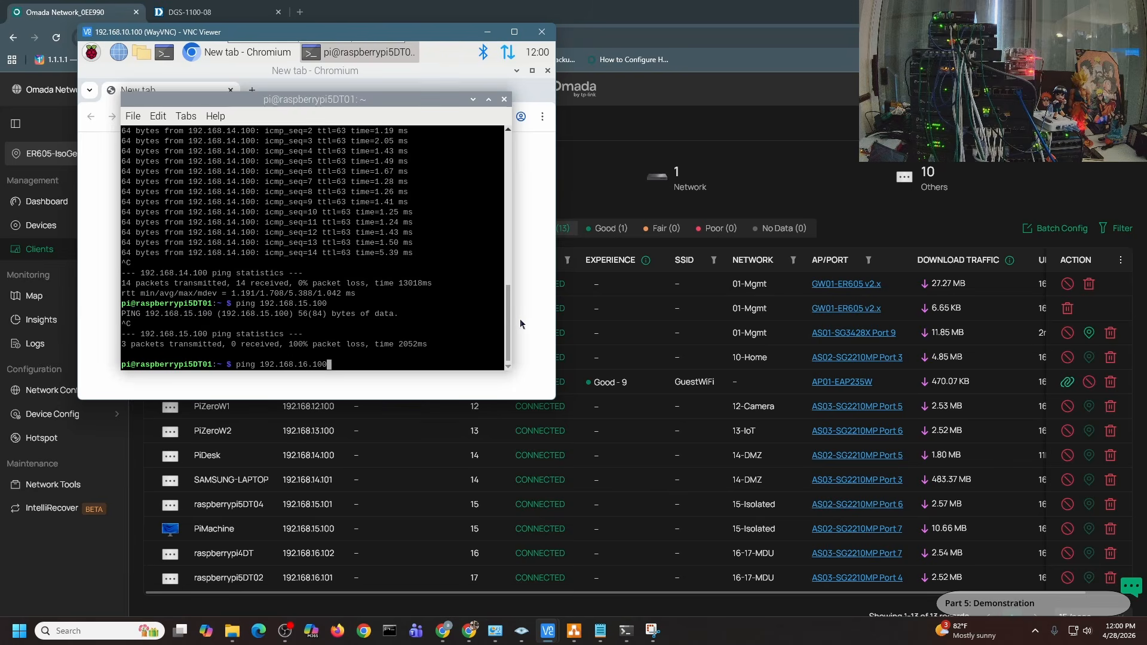
Ping the two MDU clients at 192.168.16.101 and 192.168.16.102 from the Home VLAN terminal
key("BackSpace")
type("1")
key("Return")
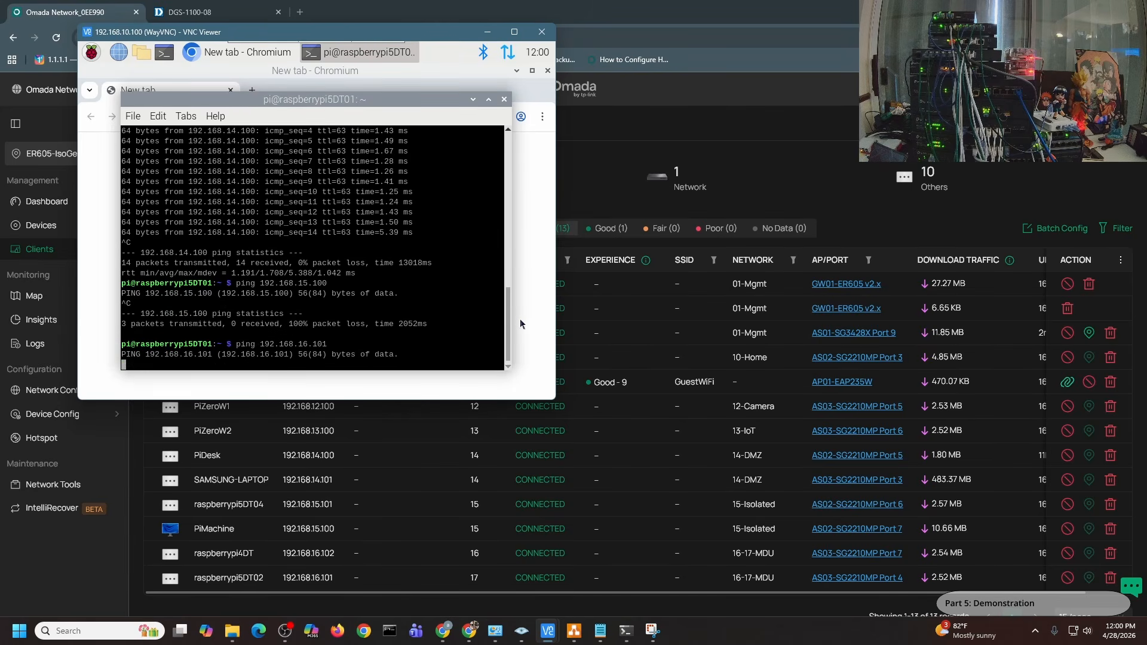
key("ctrl+c")
key("Up")
key("BackSpace")
type("2")
key("Return")
key("ctrl+c")
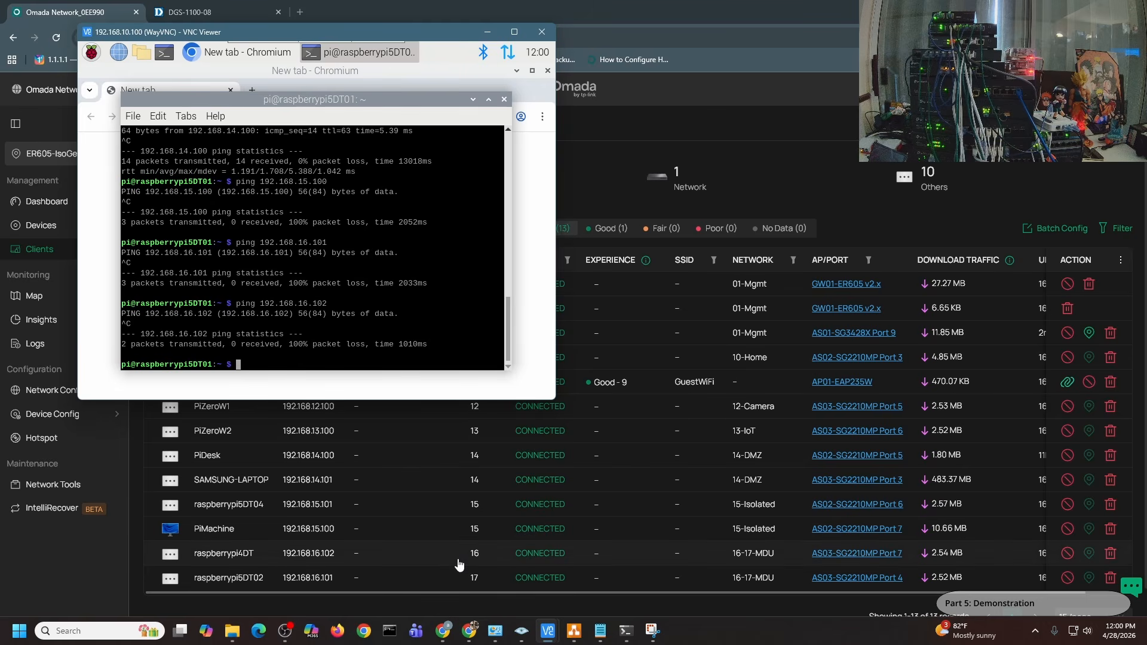
Check the continuous ping in Command Prompt and the Ethernet adapter's IPv4 connection details
left_click(625, 630)
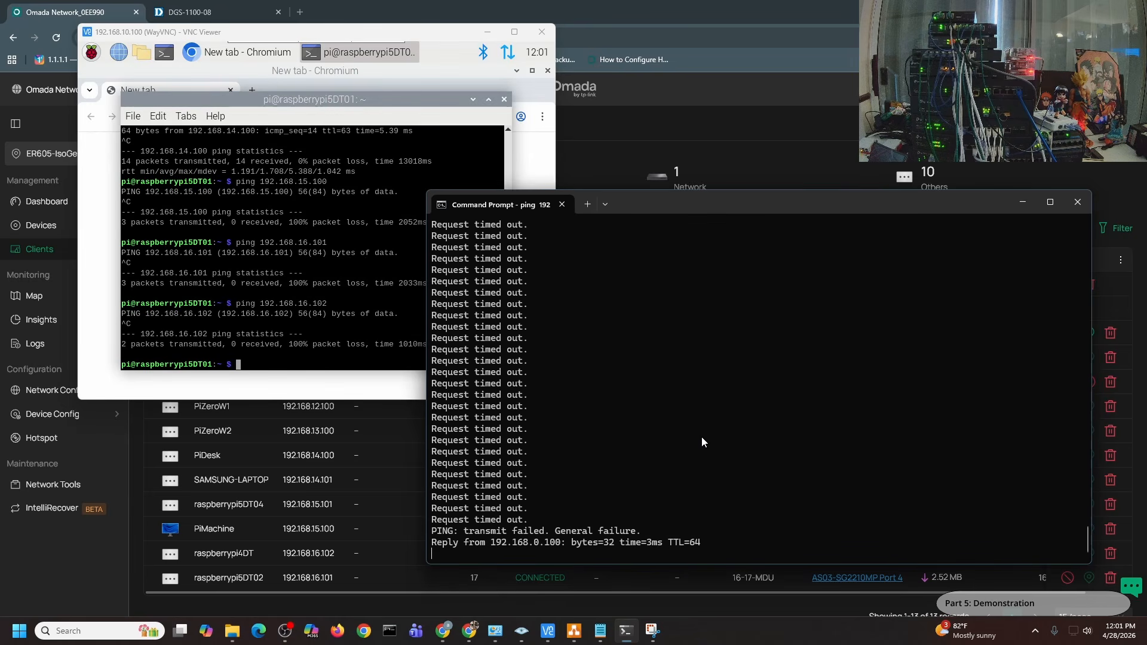
left_click(496, 629)
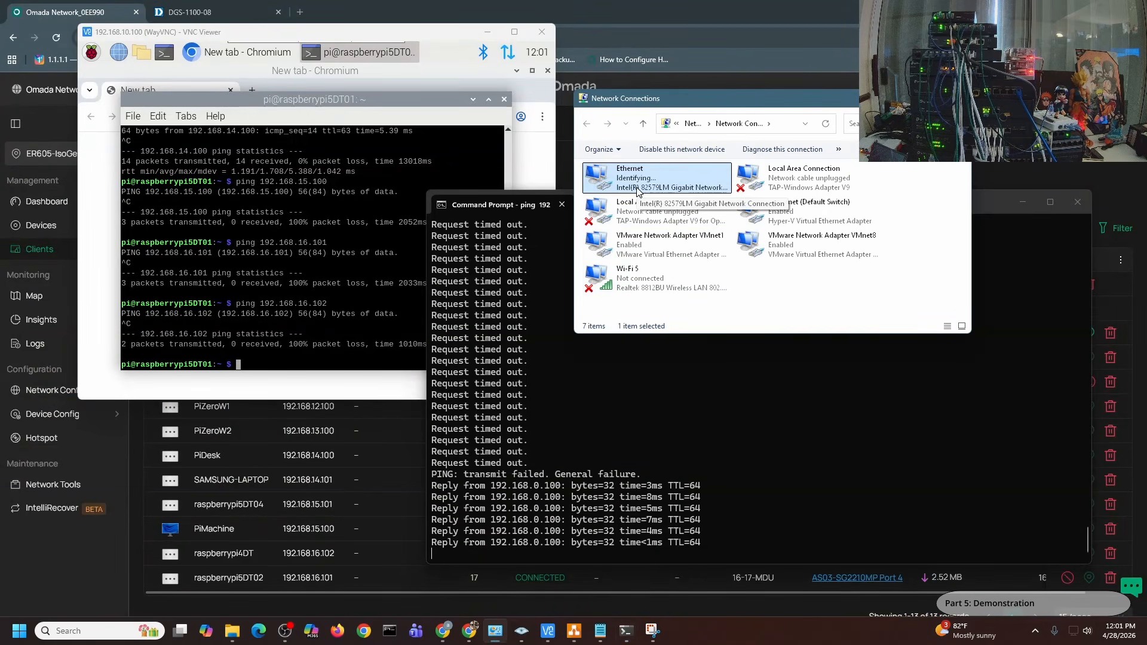
double_click(636, 190)
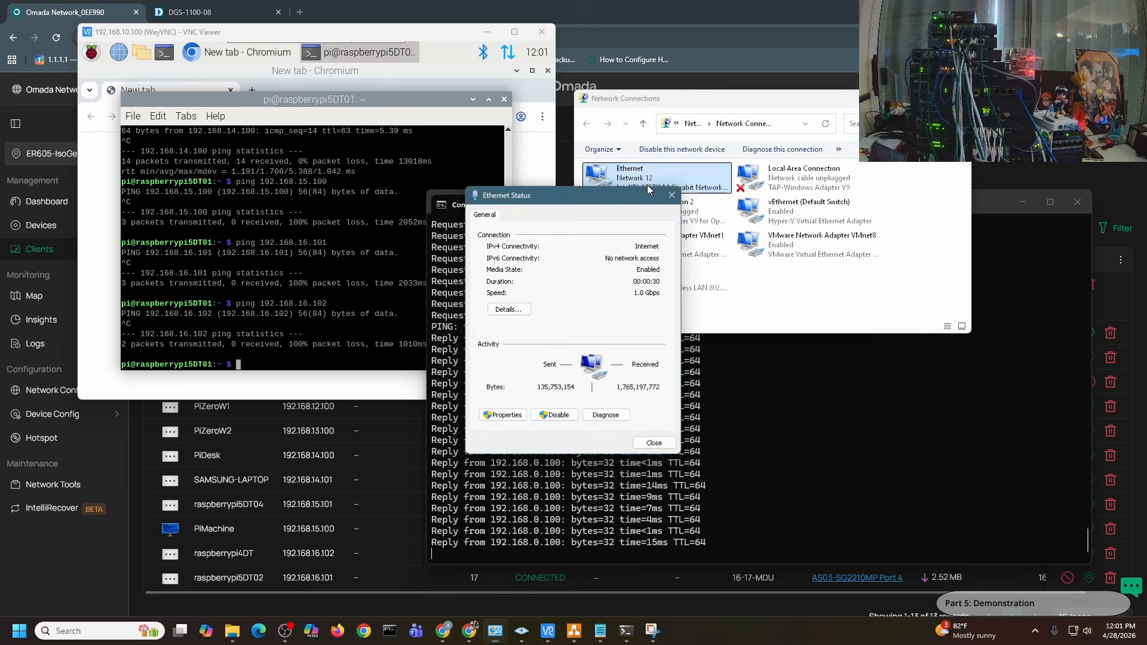
left_click(509, 309)
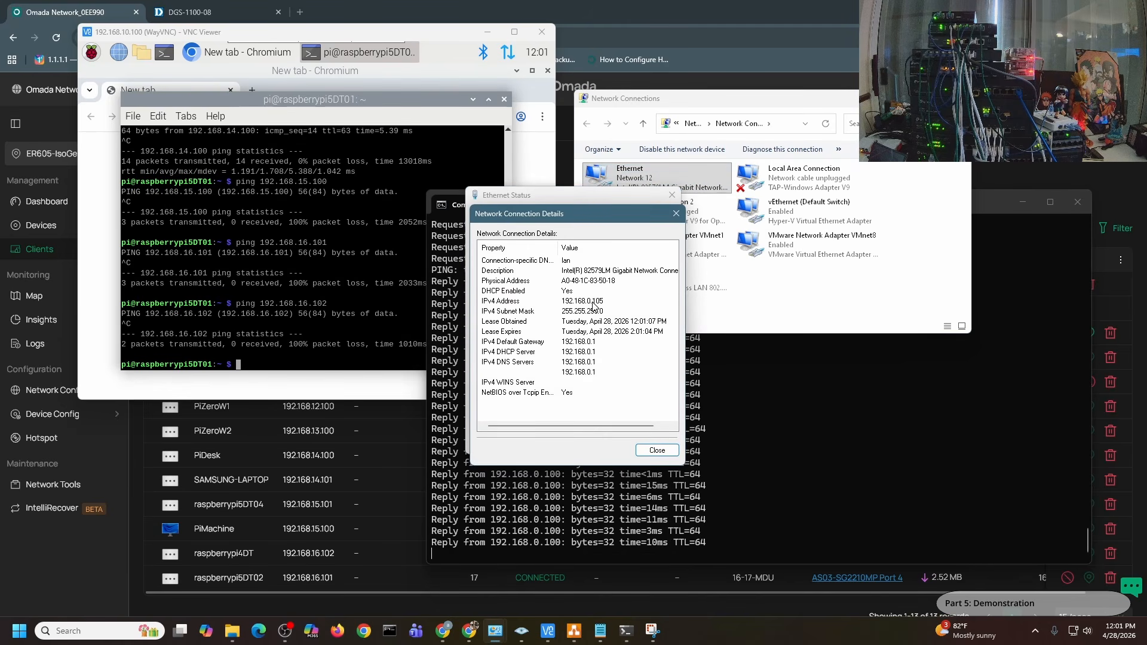
left_click(665, 451)
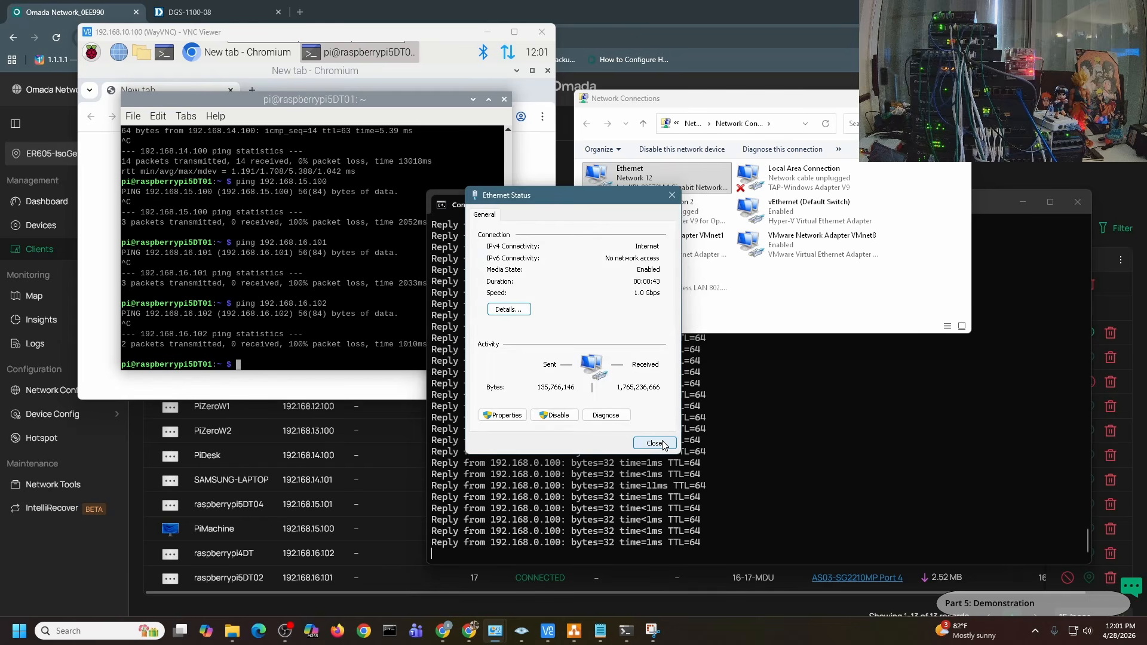
left_click(655, 444)
Open a terminal in the 192.168.11.100 VNC session and ping the Omada controller at 192.168.0.100
mouse_move(547, 631)
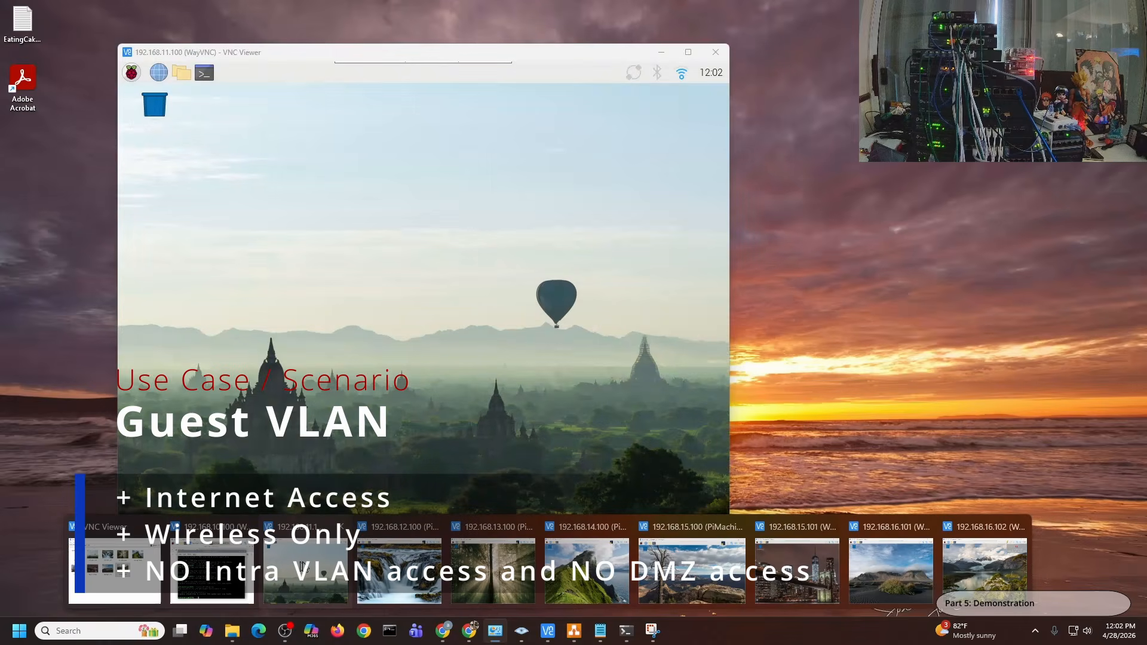
left_click(302, 566)
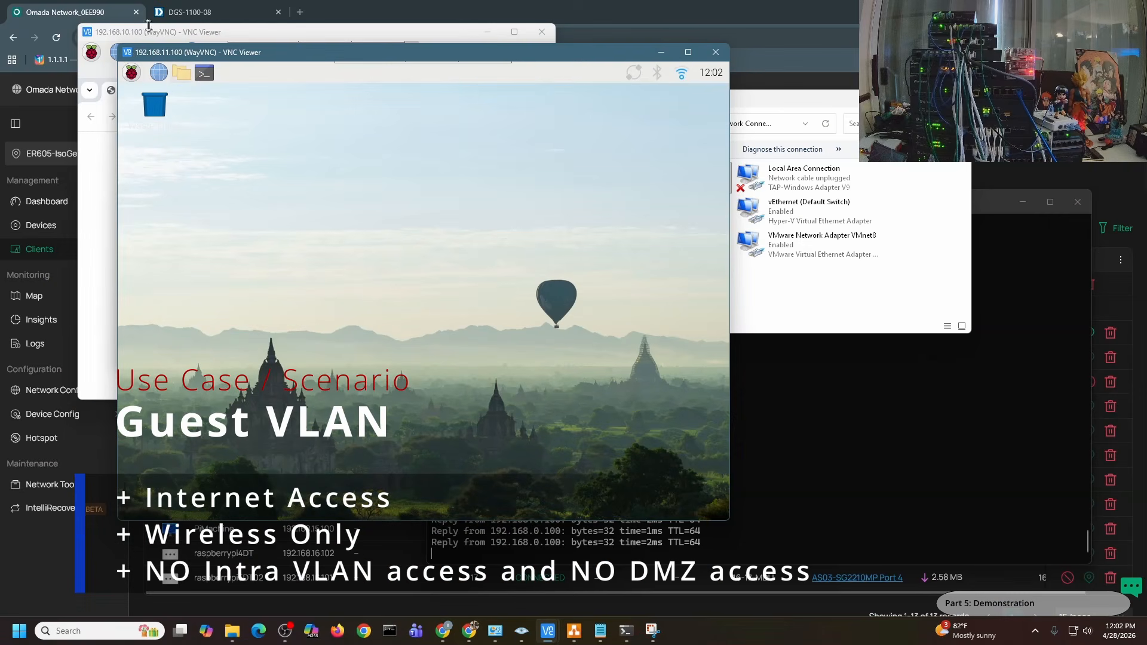
left_click(682, 75)
left_click(209, 74)
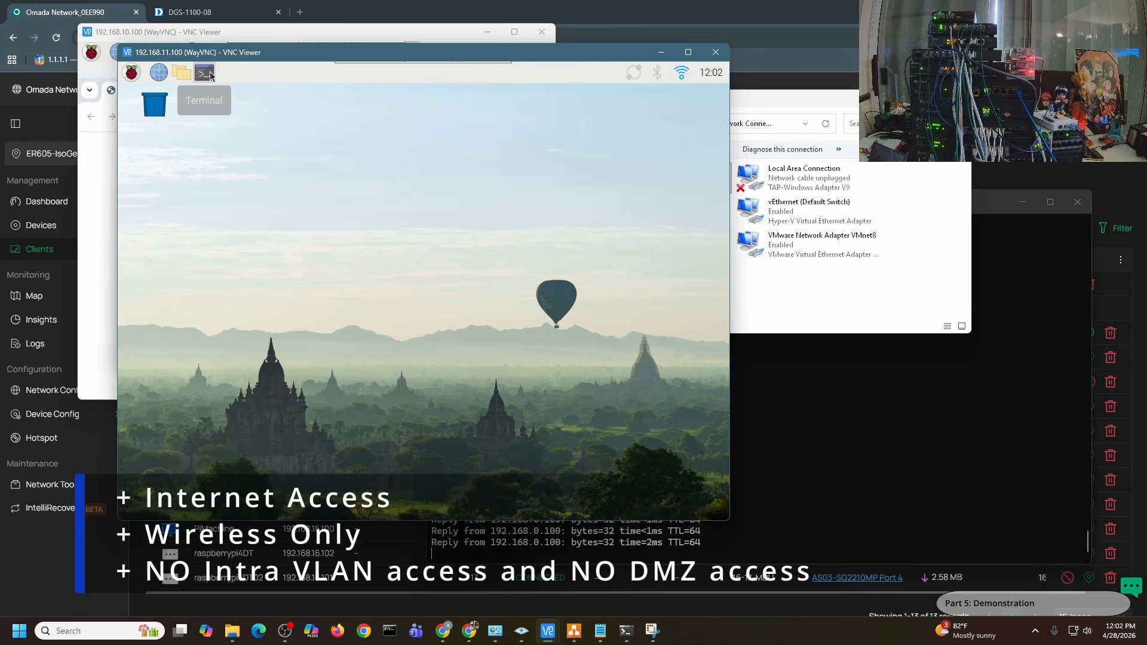
type("ping 192.168.0.100")
key("Return")
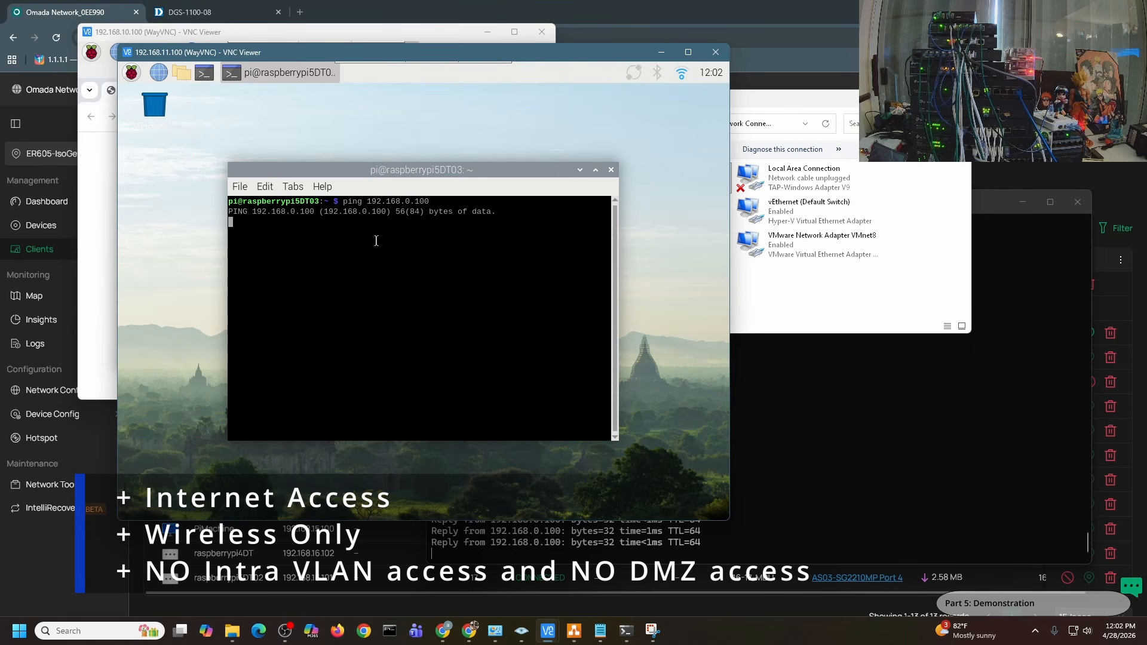
key("ctrl+c")
Ping the Home client at 192.168.10.100 and the camera client at 192.168.12.100 from the Guest VLAN terminal
key("Up")
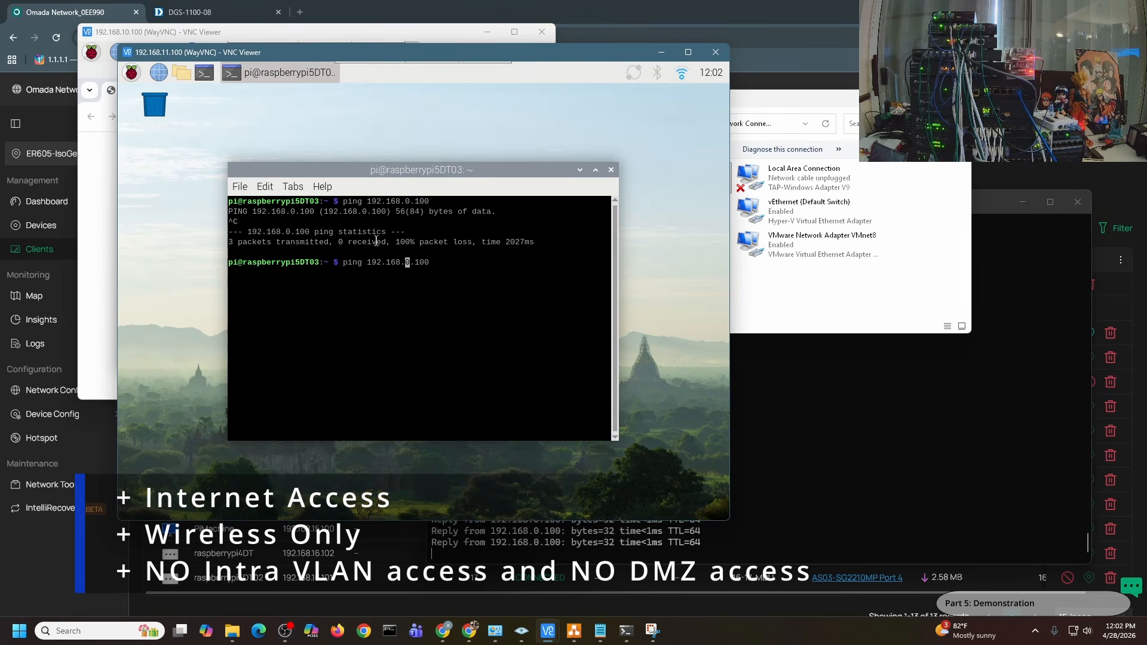
type("1")
key("Return")
key("ctrl+c")
key("Up")
key("Left")
key("Left")
key("Return")
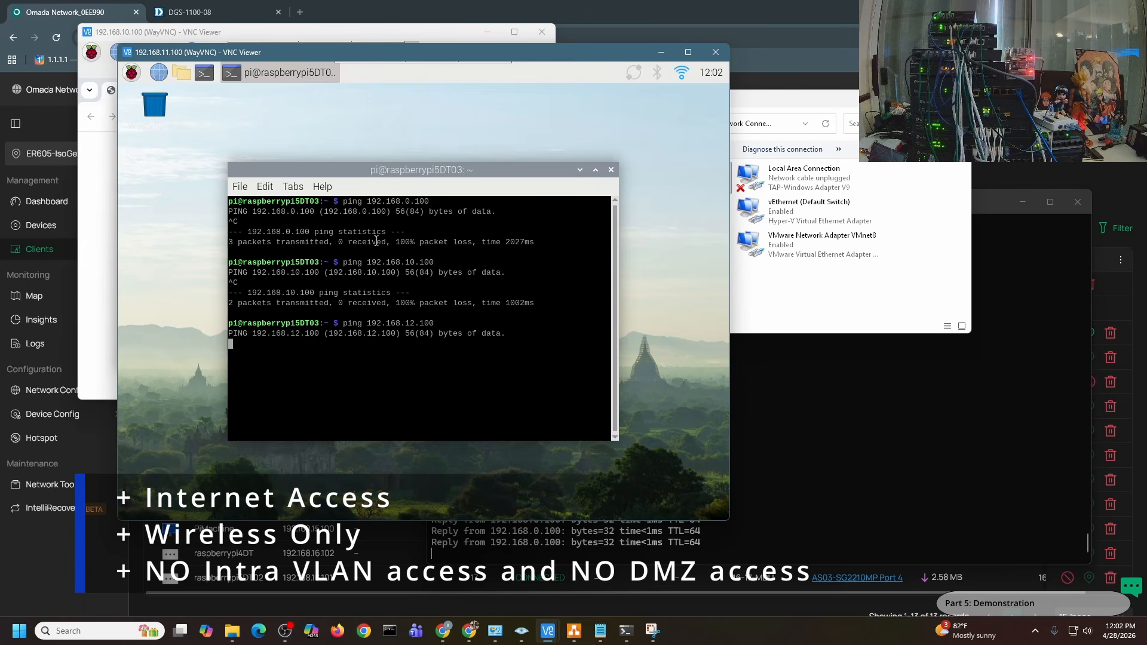
key("ctrl+c")
Ping the IoT VLAN client at 192.168.13.100 from the Guest VLAN terminal, and stop the ping
key("Up")
key("Left")
key("Left")
key("Left")
key("Left")
key("BackSpace")
type("3")
key("Return")
key("ctrl+c")
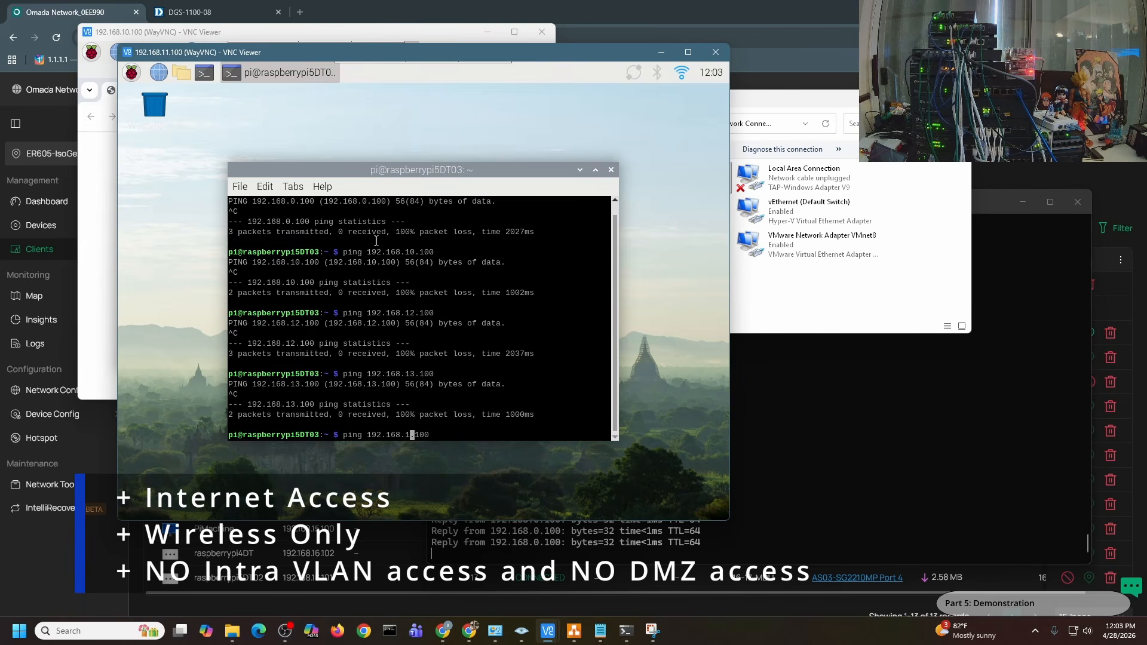
Look up the DMZ client's address in the Omada clients list, and finish the 192.168.14.100 ping in the Guest session
left_click(443, 630)
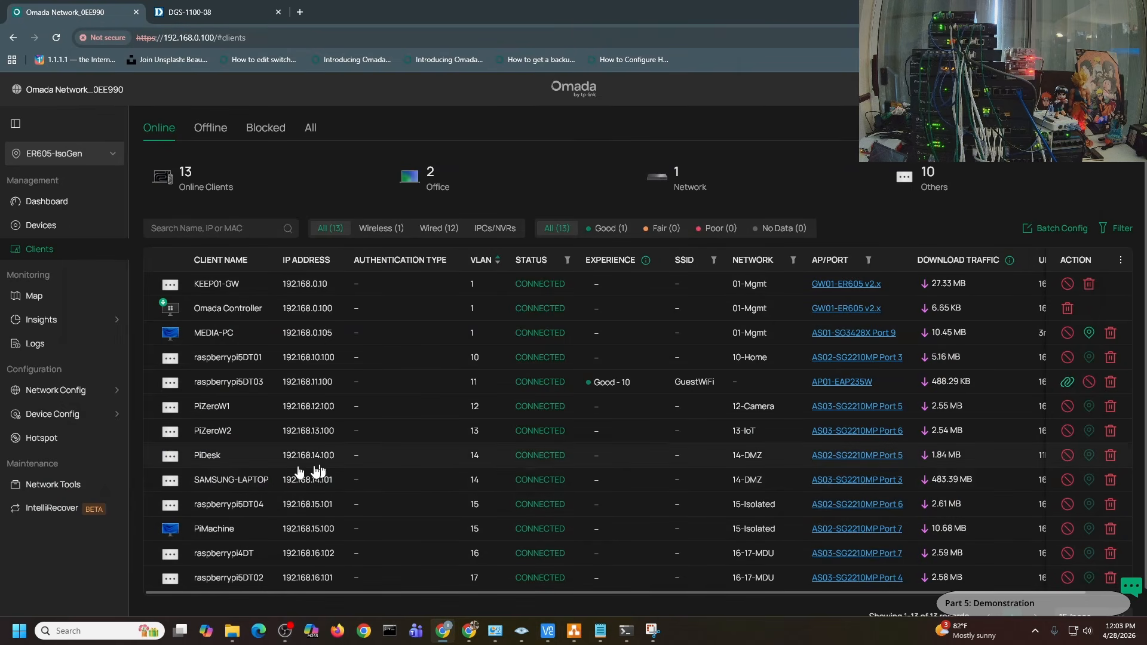
mouse_move(548, 631)
left_click(308, 567)
key("ctrl+c")
Ping the isolated VLAN client at 192.168.15.100 from the Guest VLAN terminal, and stop the ping
key("Up")
key("Left")
key("Left")
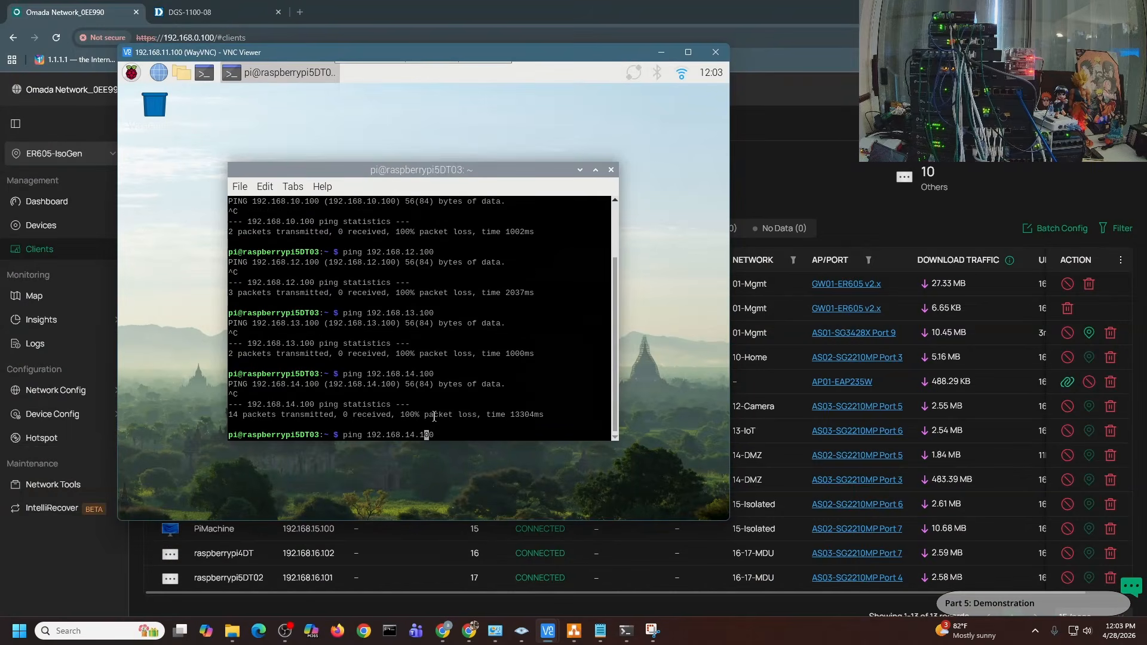
type("5")
key("Return")
key("ctrl+c")
Ping the two MDU clients at 192.168.16.101 and 192.168.16.102 from the Guest VLAN terminal
key("Up")
key("Left")
key("Left")
key("Left")
key("Left")
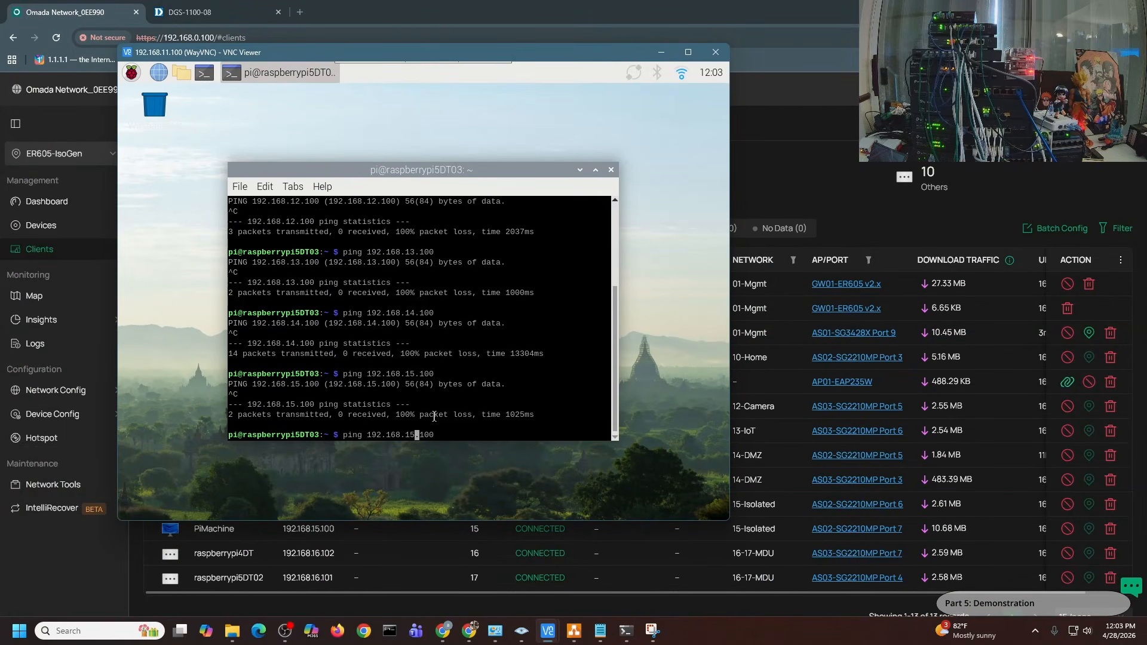
key("Return")
key("ctrl+c")
key("Up")
key("BackSpace")
type("2")
key("Return")
key("ctrl+c")
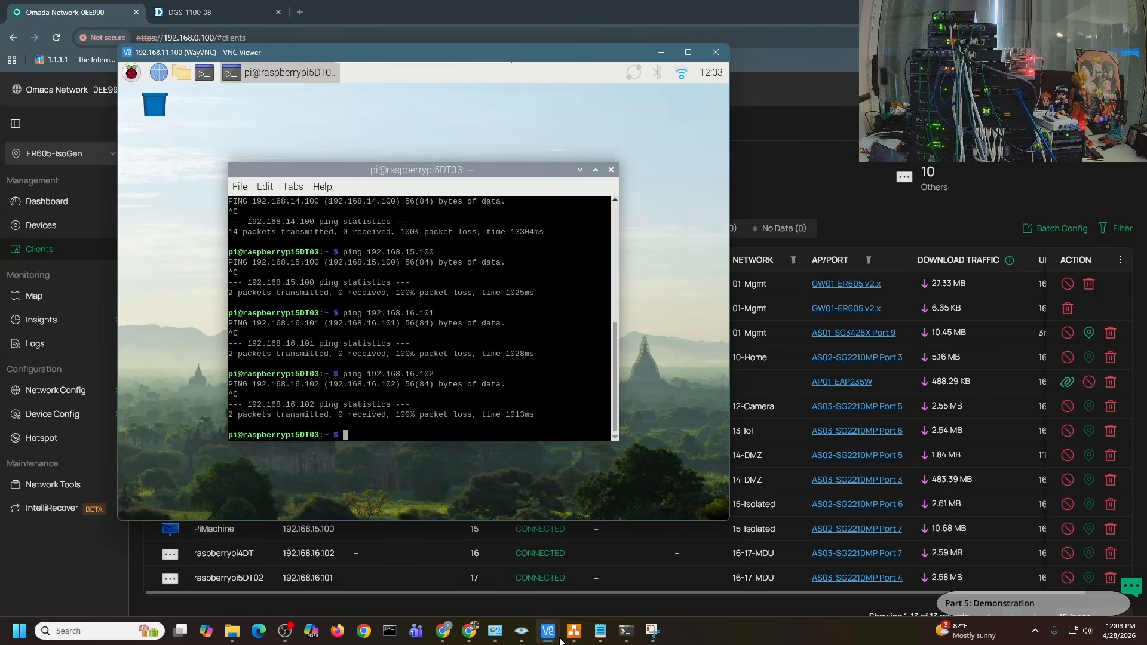
Switch to the Camera VLAN client's VNC session, ping the Omada controller at 192.168.0.100 from its terminal, and stop the ping
mouse_move(549, 633)
left_click(406, 567)
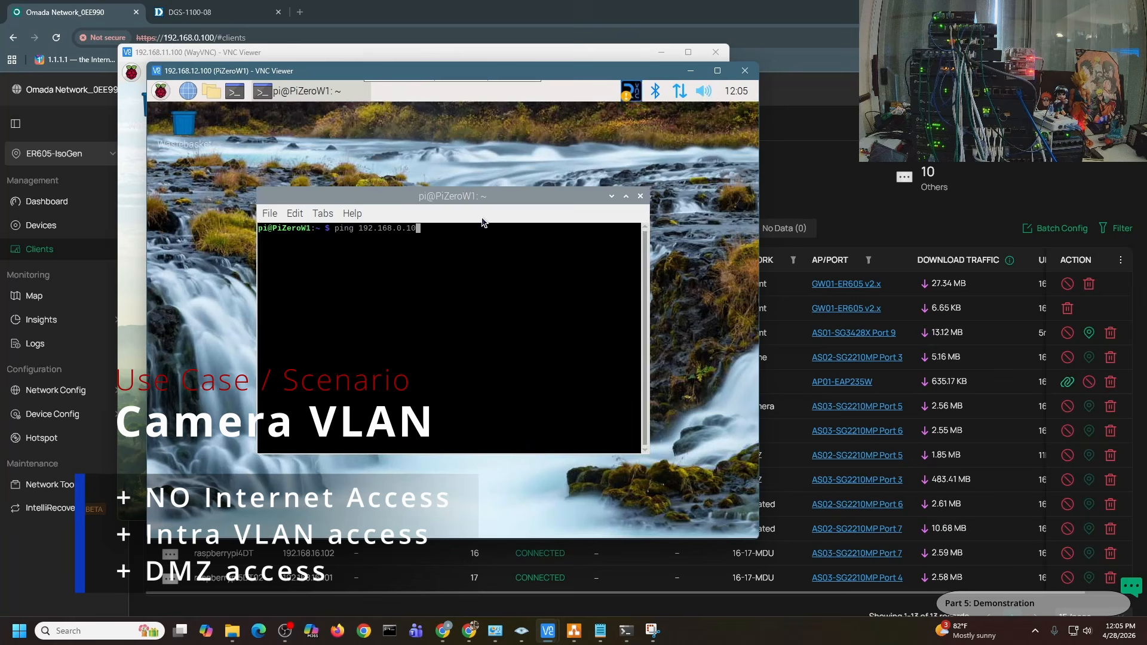
type("0.10")
key("Return")
key("ctrl+c")
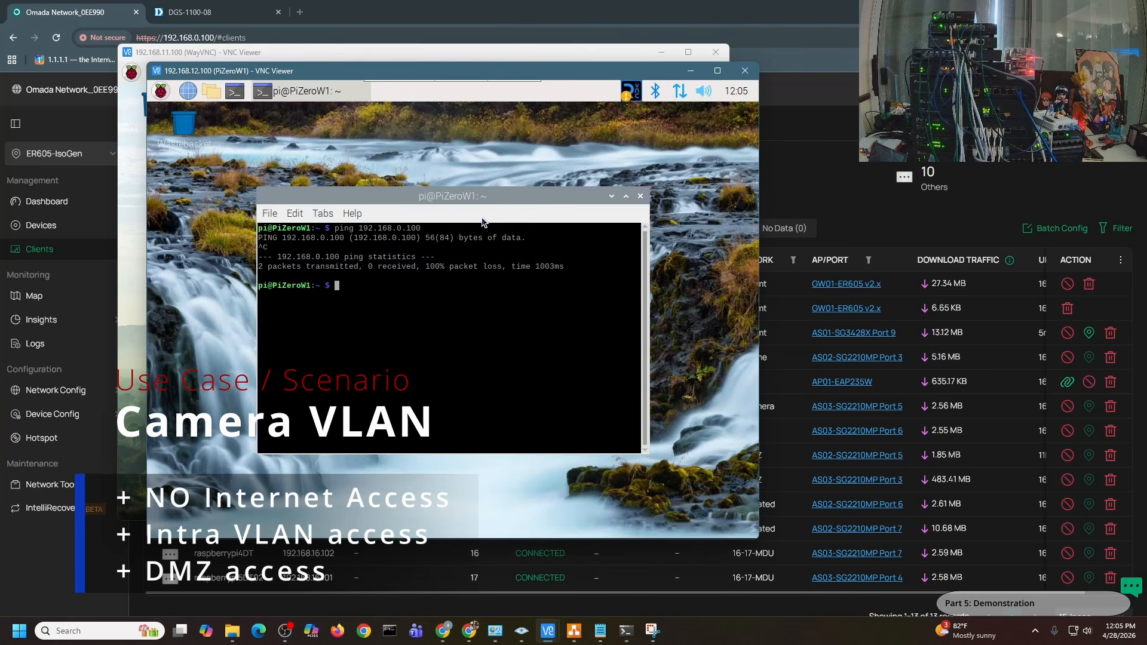
Ping the Home client at 192.168.10.100 and the Guest client at 192.168.11.100 from the Camera VLAN terminal, stopping each ping
type("ping 192.168.10.100")
key("Return")
key("ctrl+c")
type("ping 192.168.11.100")
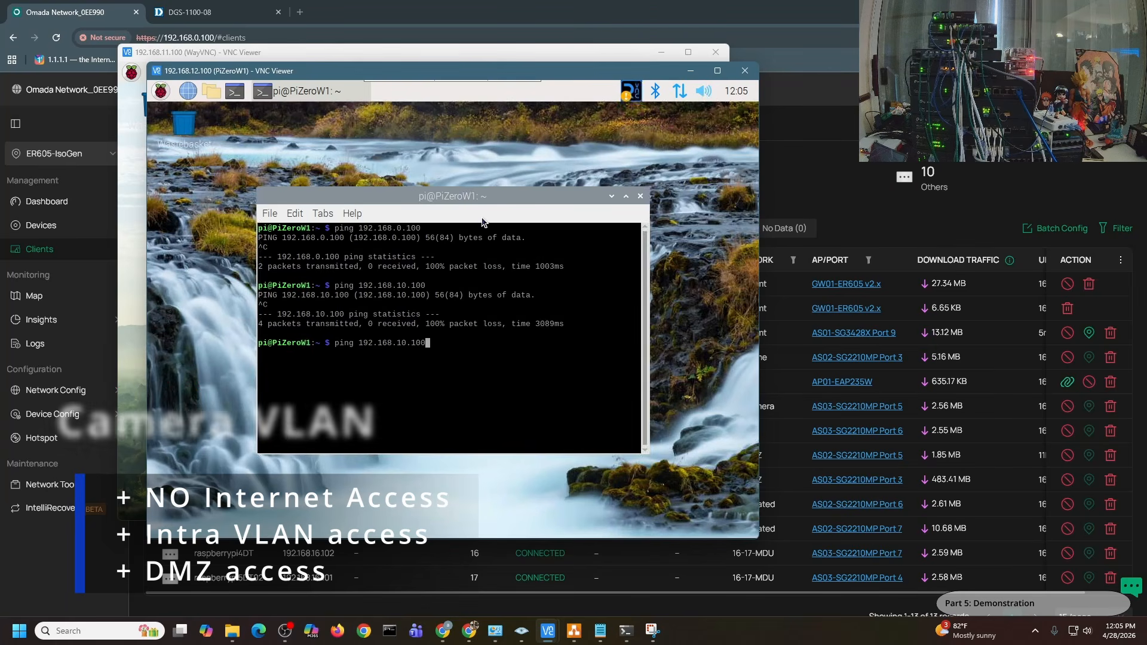
key("Return")
key("ctrl+c")
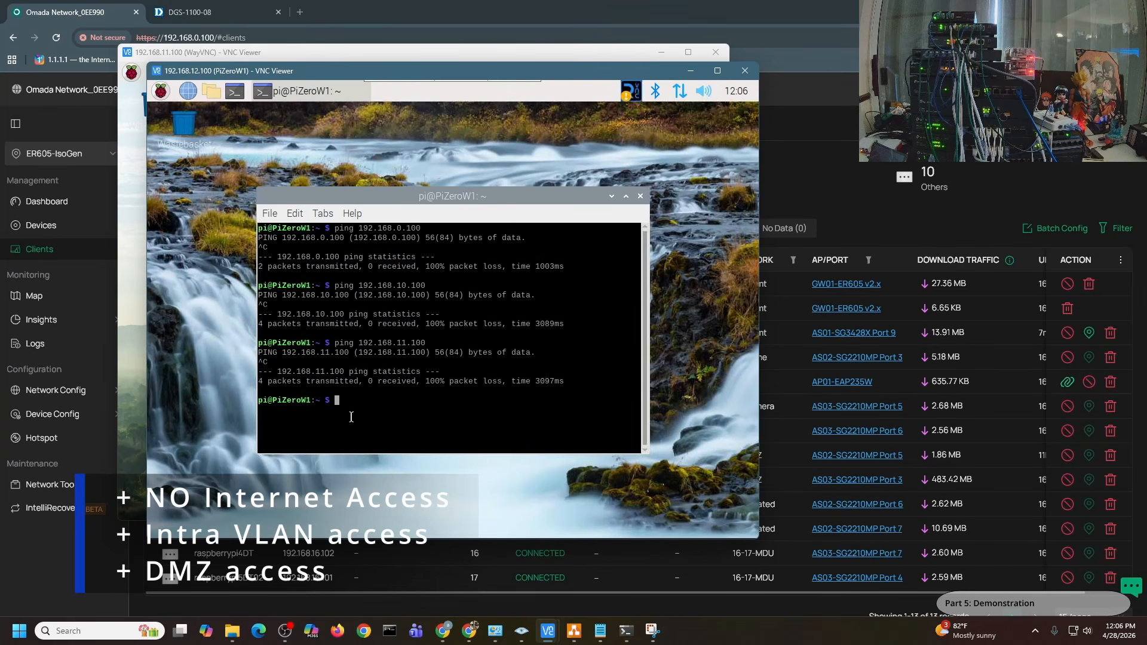
Ping google.com from the Camera VLAN terminal, and replace the running ping in the PC's Command Prompt with one to google.com
type("ping google.com")
key("Return")
mouse_move(625, 630)
left_click(639, 580)
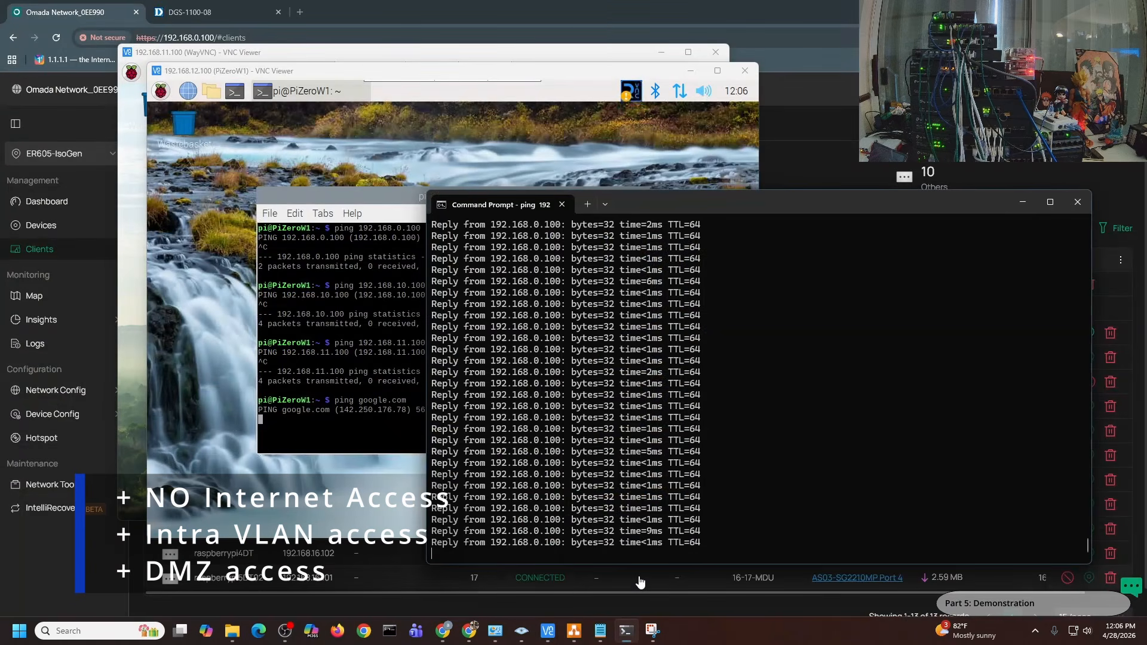
key("ctrl+c")
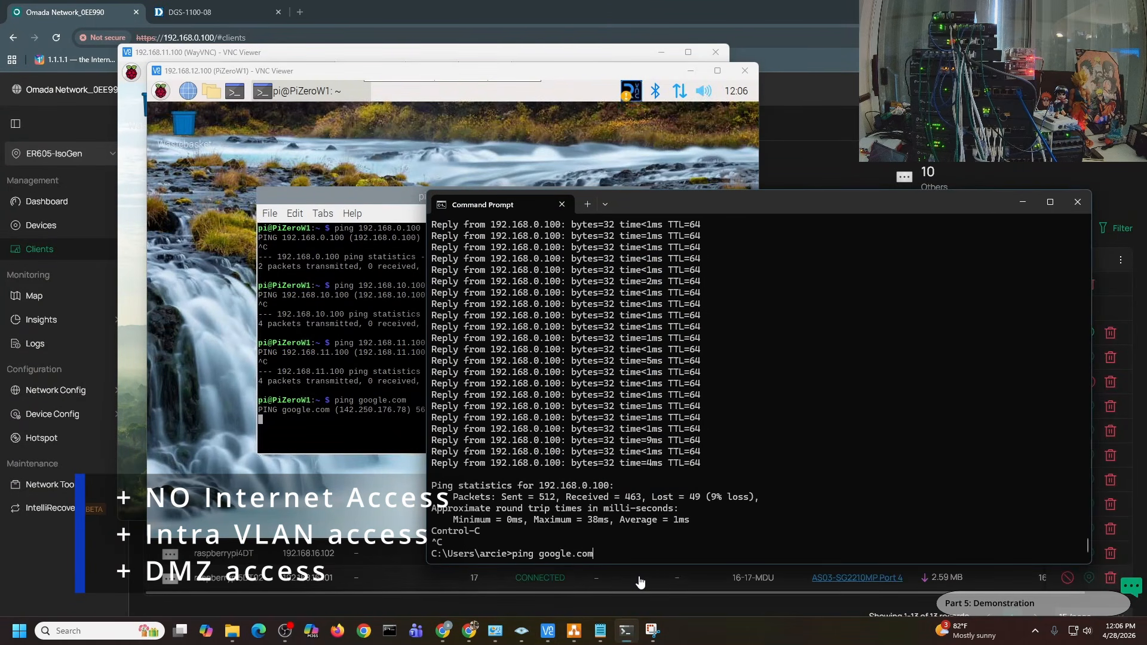
type("ping google.com")
key("Return")
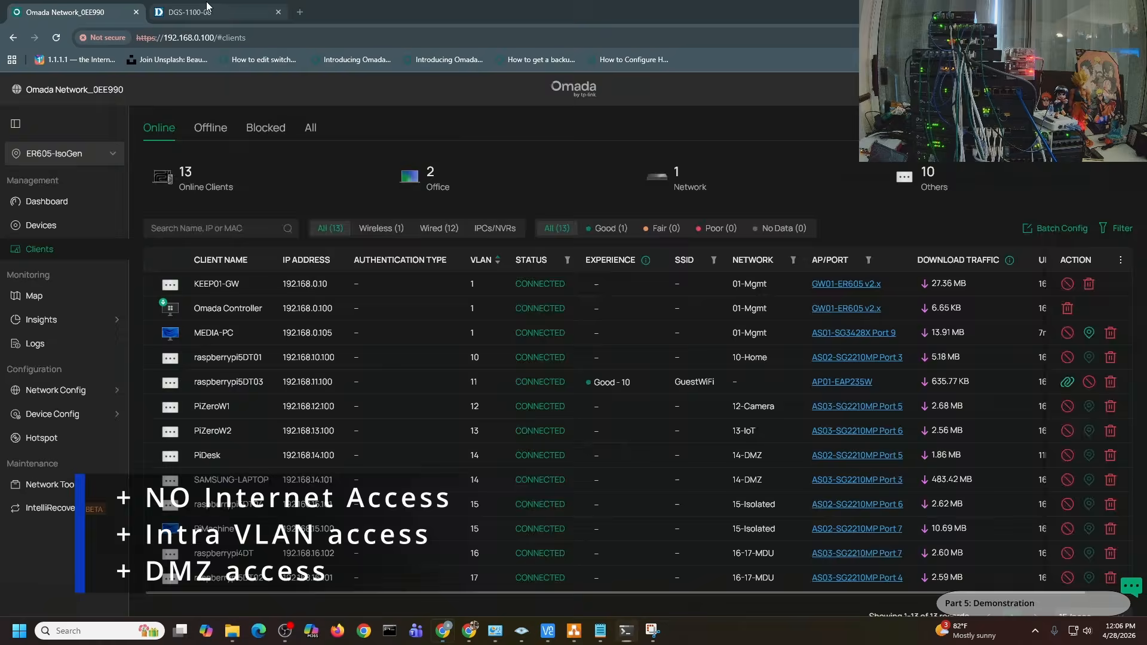
Check the Camera VLAN's untagged port in the D-Link switch's 802.1Q VLAN table, and return to the Camera session and Command Prompt
left_click(191, 11)
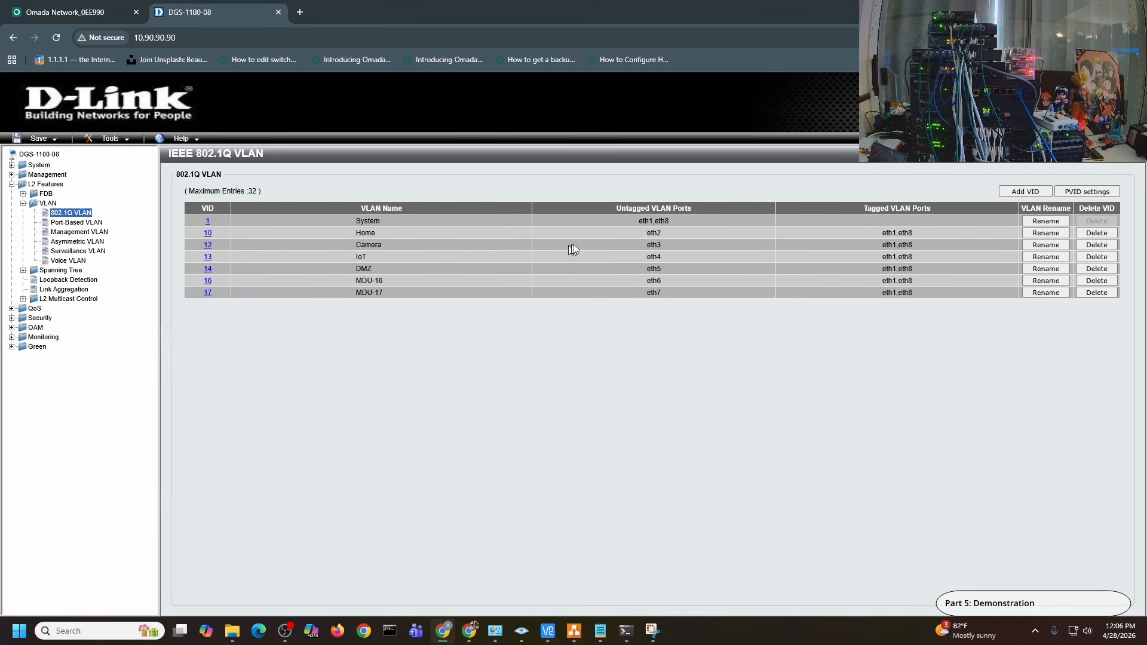
left_click(66, 12)
mouse_move(551, 636)
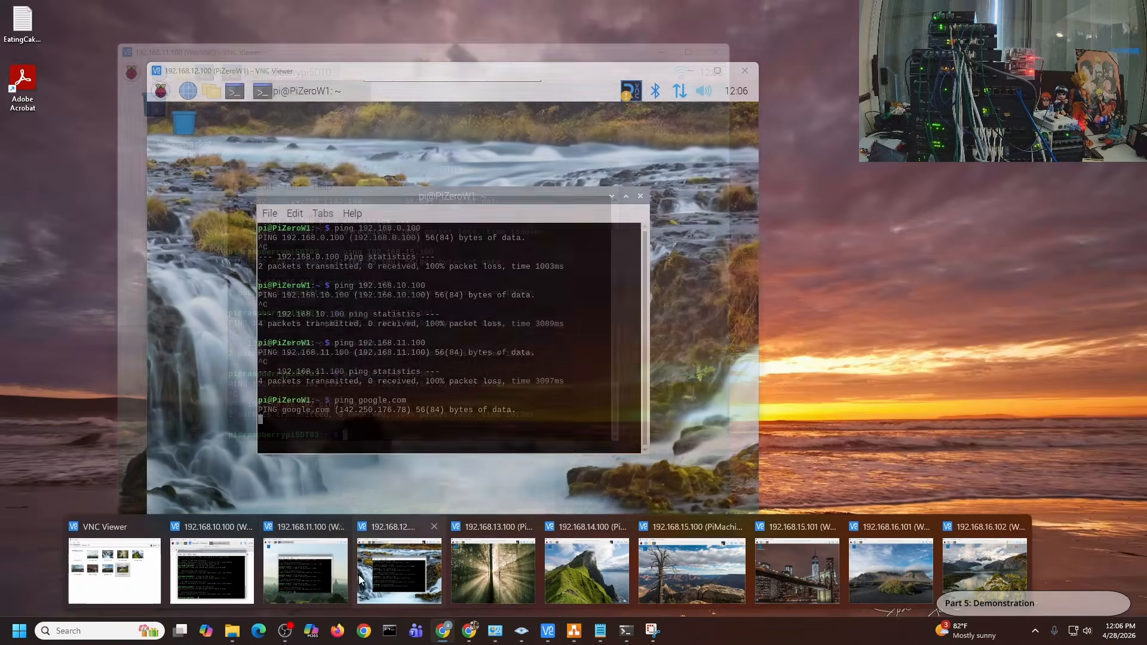
left_click(399, 570)
left_click(625, 630)
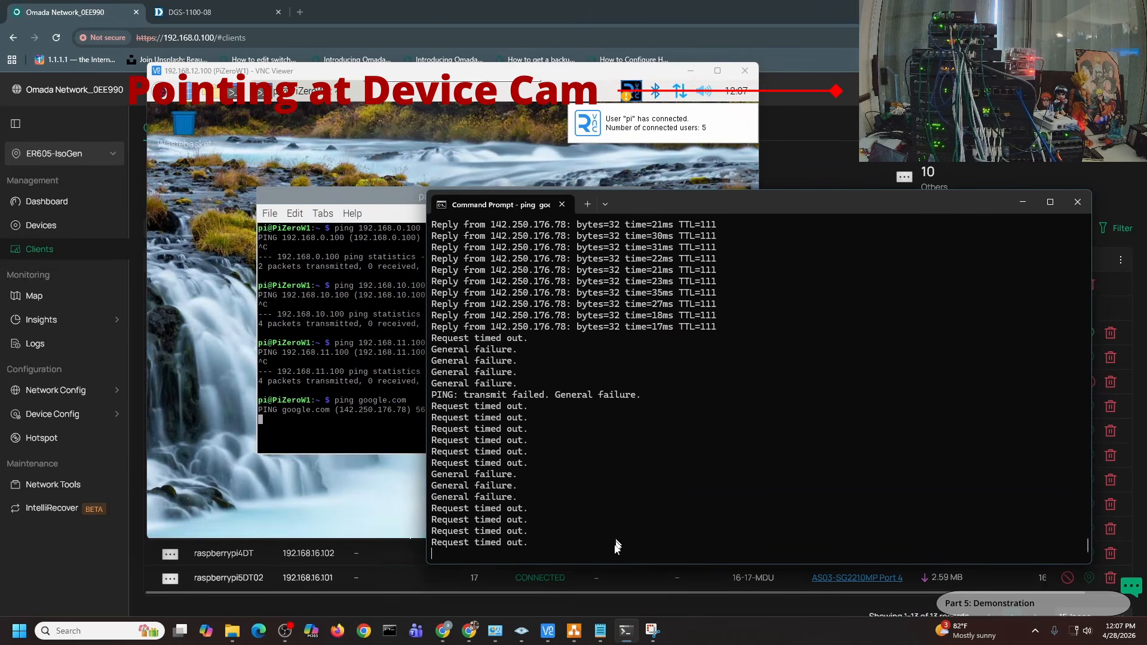
Look up the PC's IPv4 address in the Ethernet adapter's network connection details
mouse_move(503, 631)
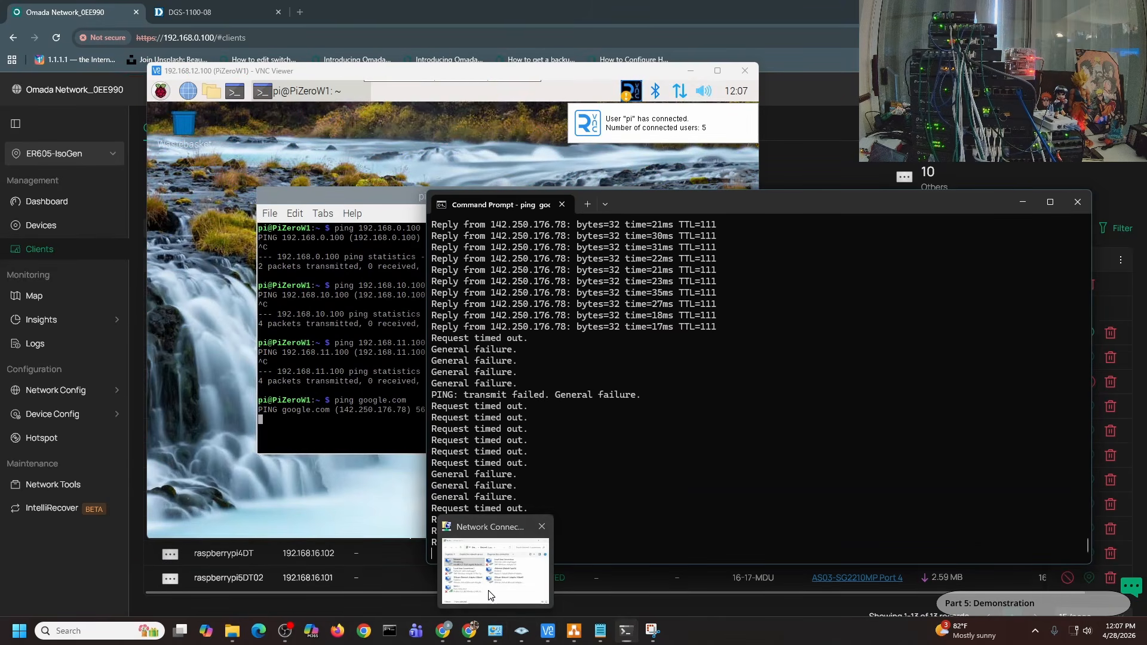
left_click(494, 591)
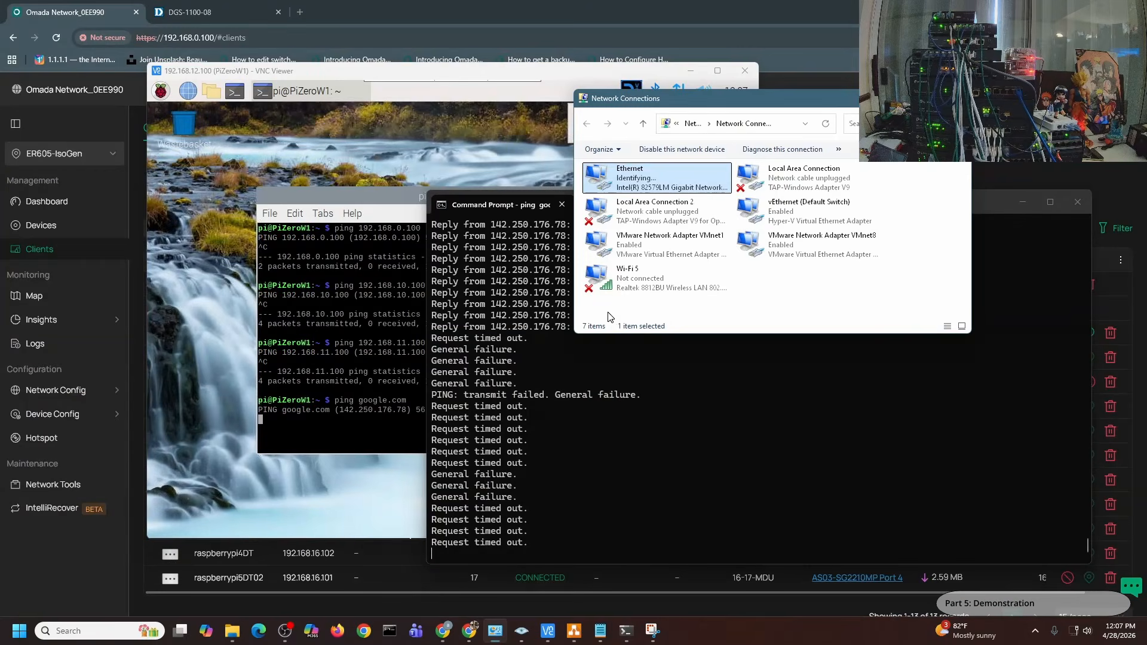
double_click(621, 185)
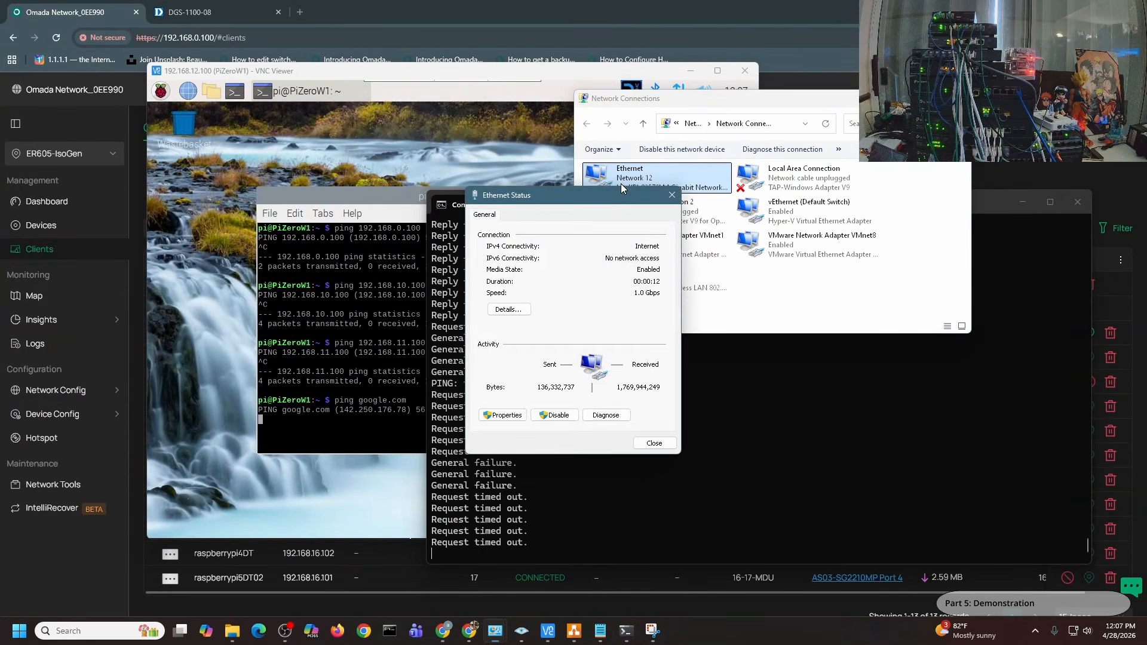
left_click(507, 309)
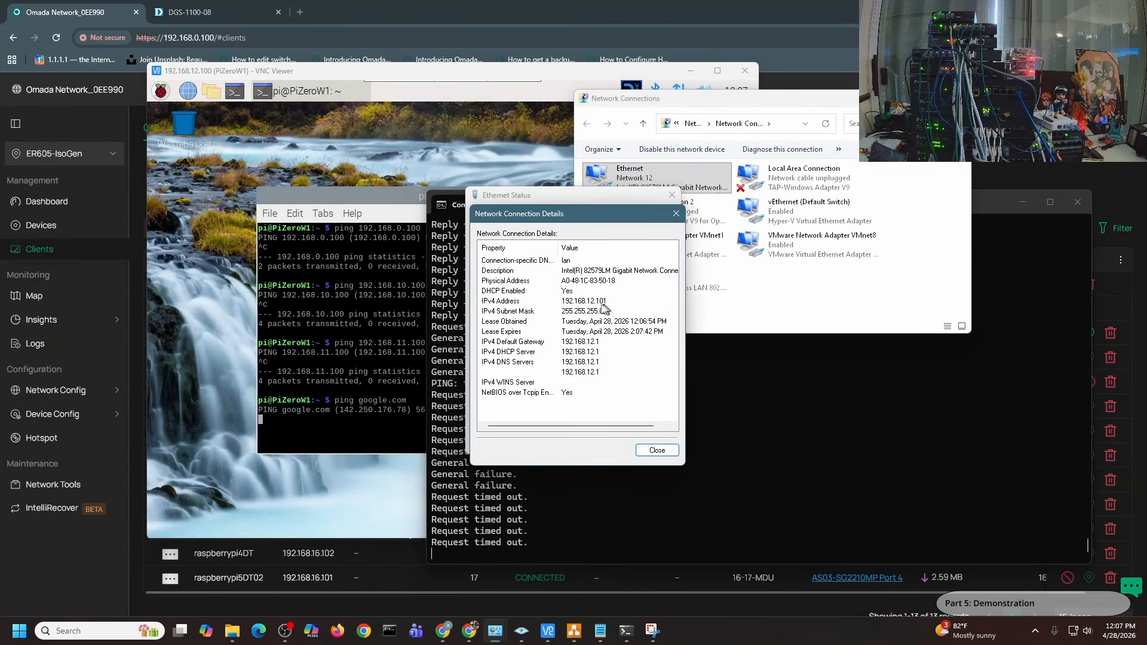
Stop the google.com ping in the Camera VLAN terminal, ping the PC at 192.168.12.101, and stop that ping
left_click(386, 387)
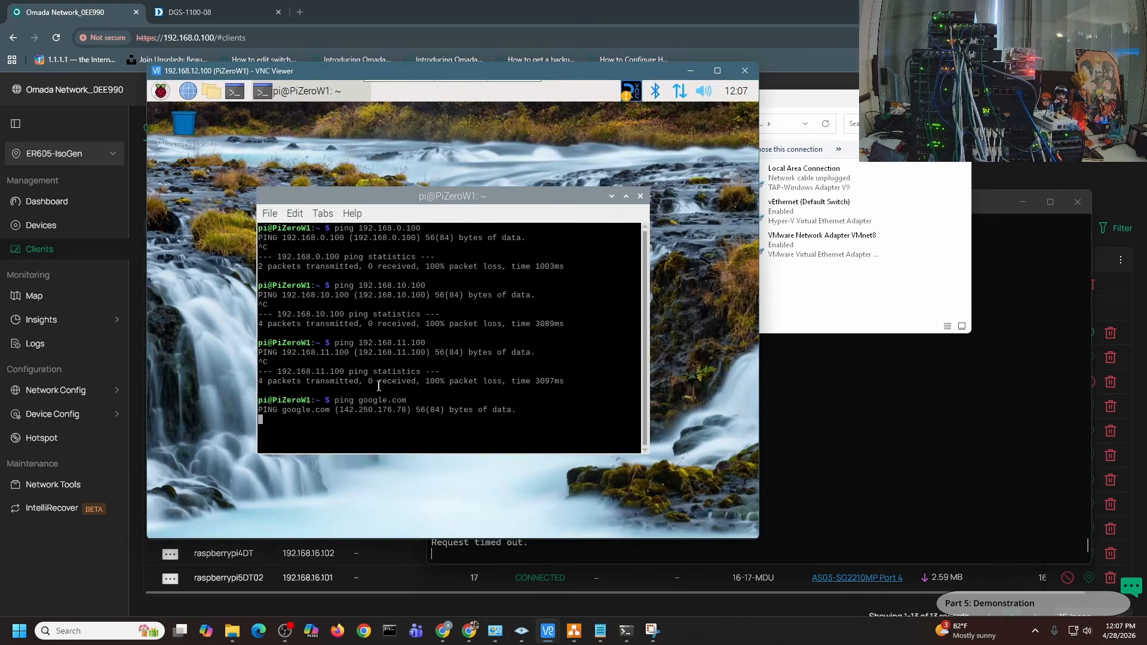
key("ctrl+c")
key("Up")
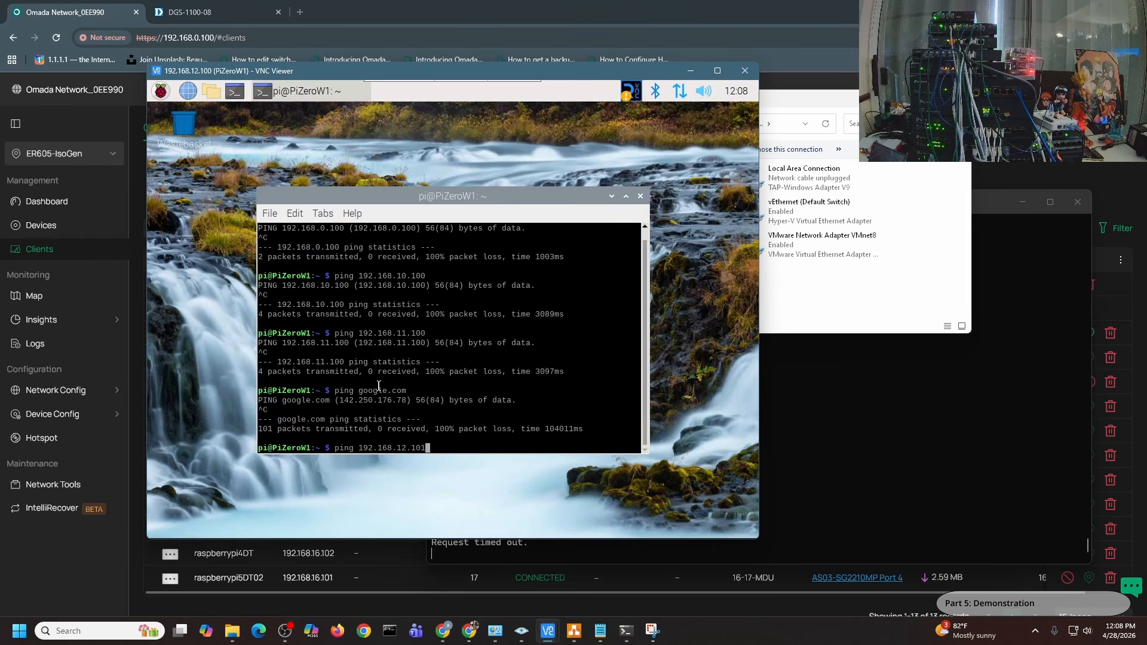
key("Return")
key("ctrl+c")
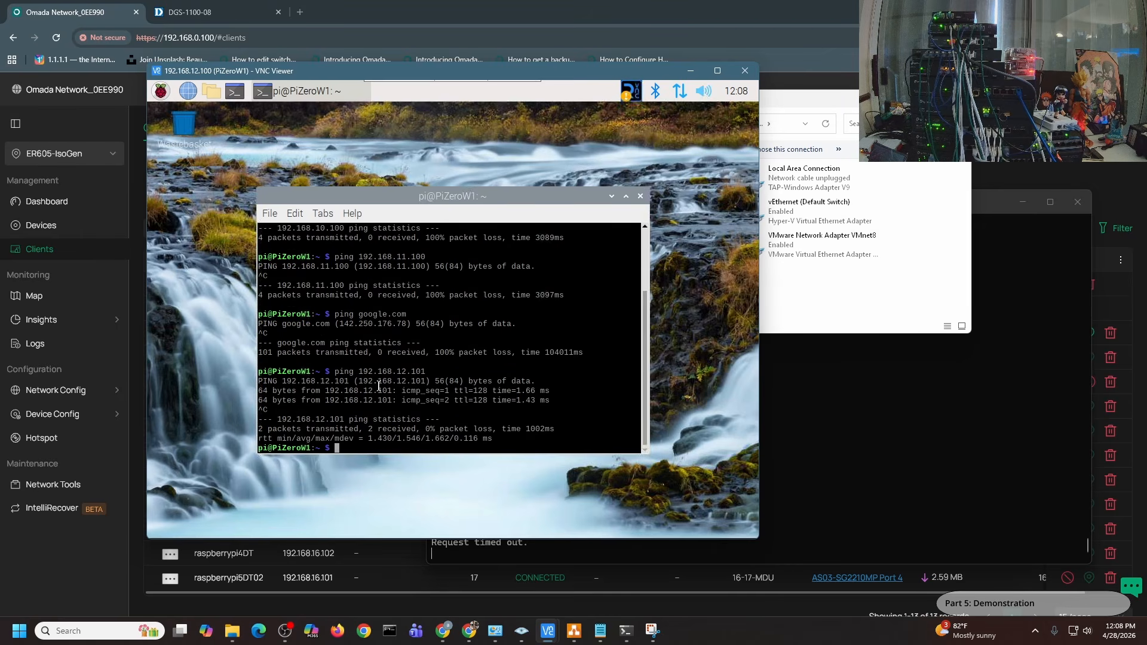
Ping google.com again from the Camera VLAN terminal, and restart the continuous google.com ping in Command Prompt, stopping it after some replies
key("alt+Tab")
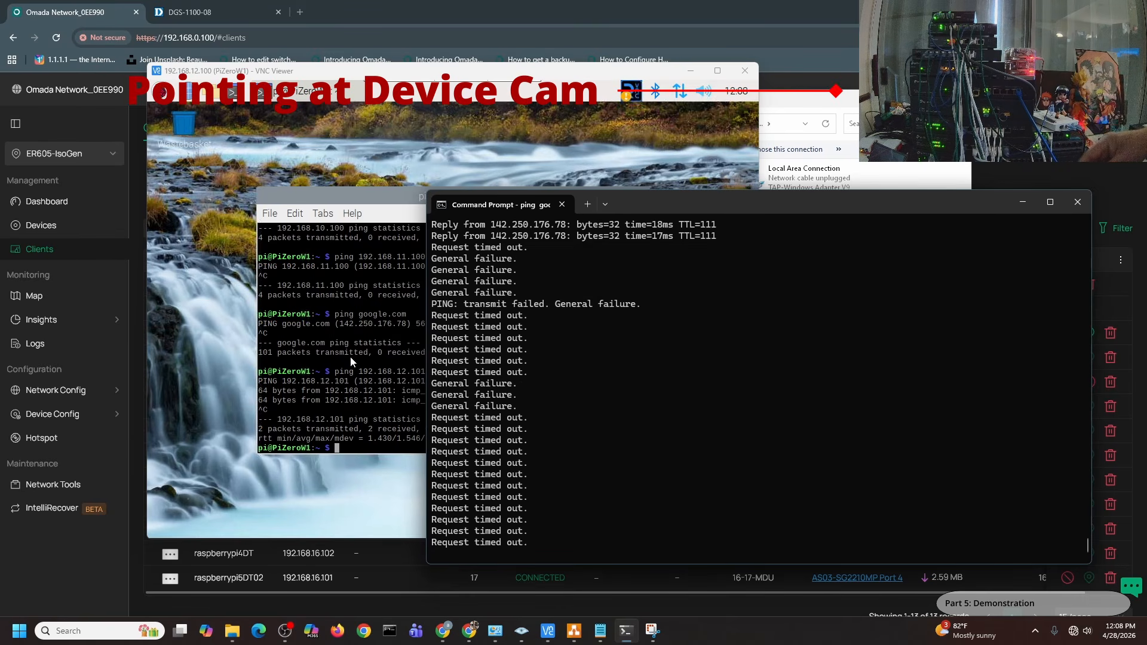
left_click(350, 356)
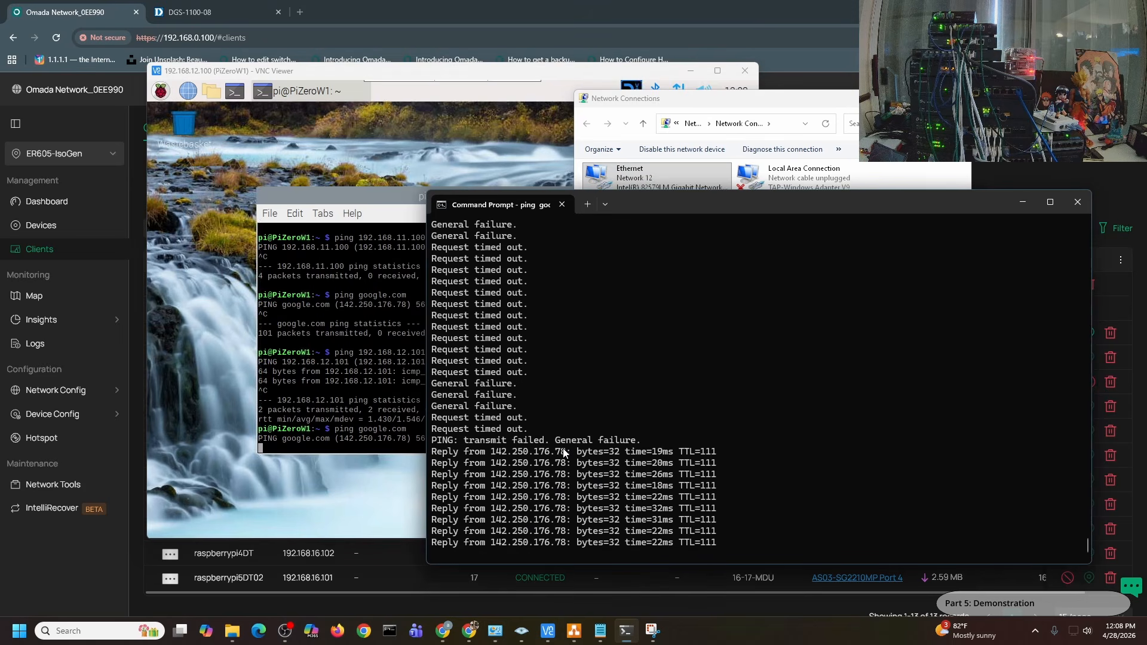
key("ctrl+c")
key("Up")
key("Return")
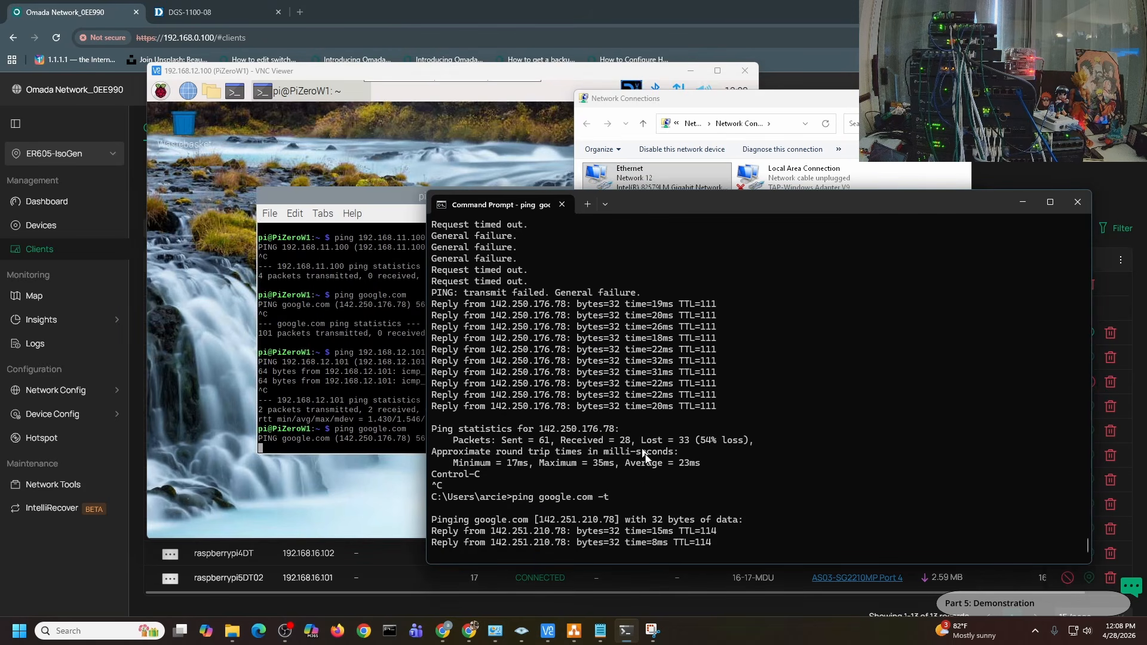
key("ctrl+c")
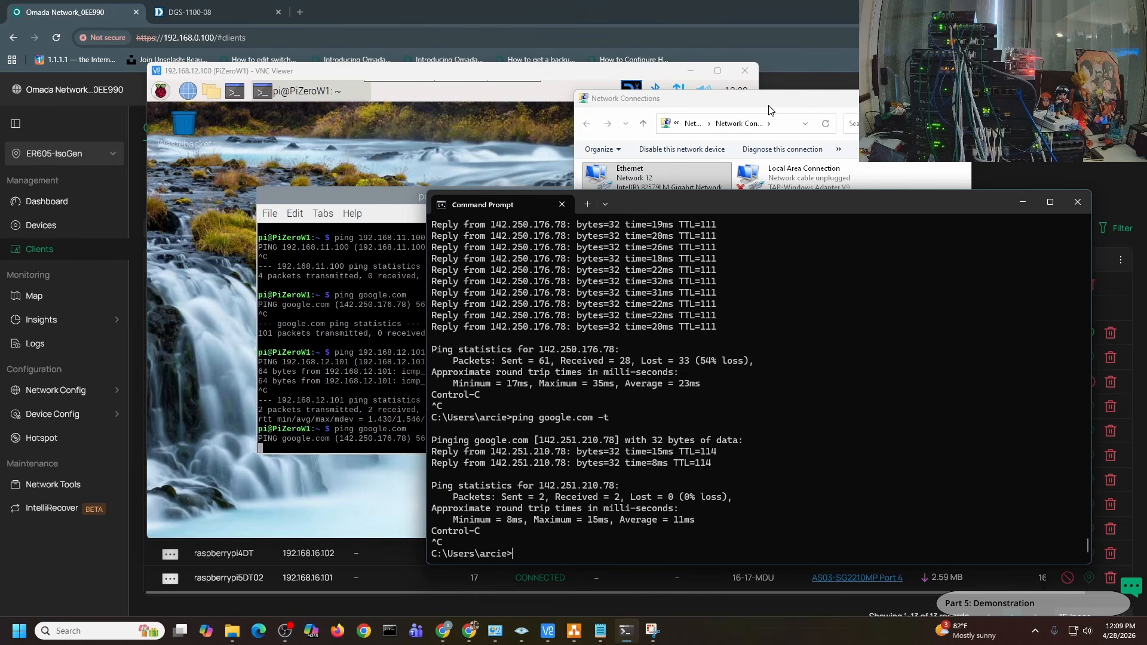
Check the PC's current IPv4 address again in the Ethernet adapter's connection details
left_click(768, 109)
double_click(629, 176)
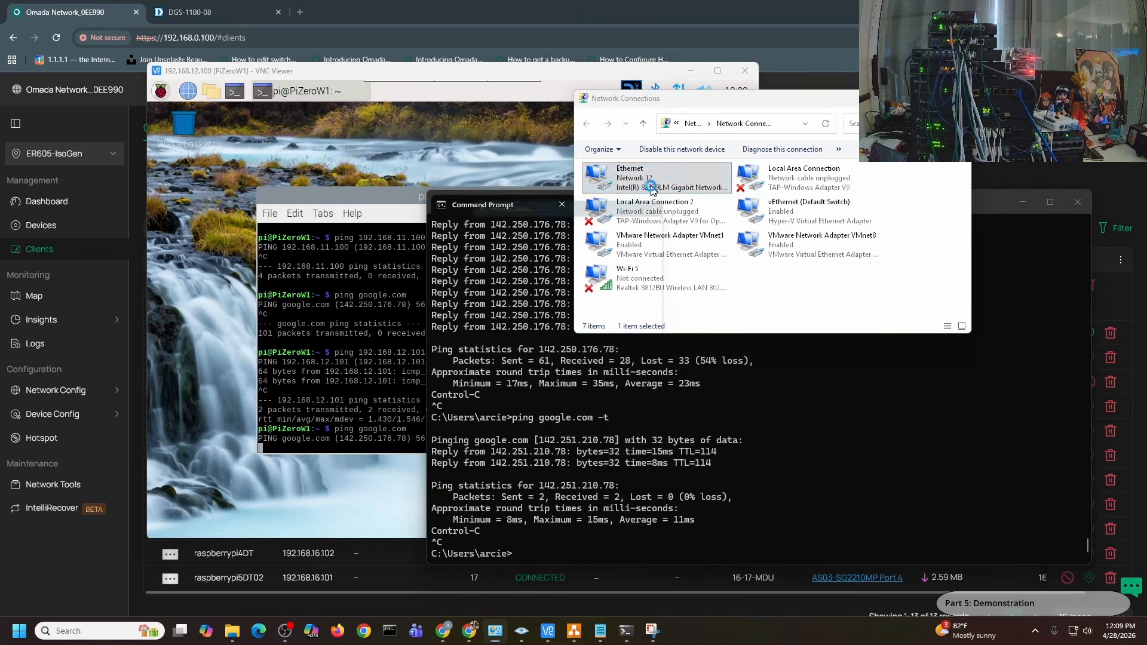
left_click(509, 309)
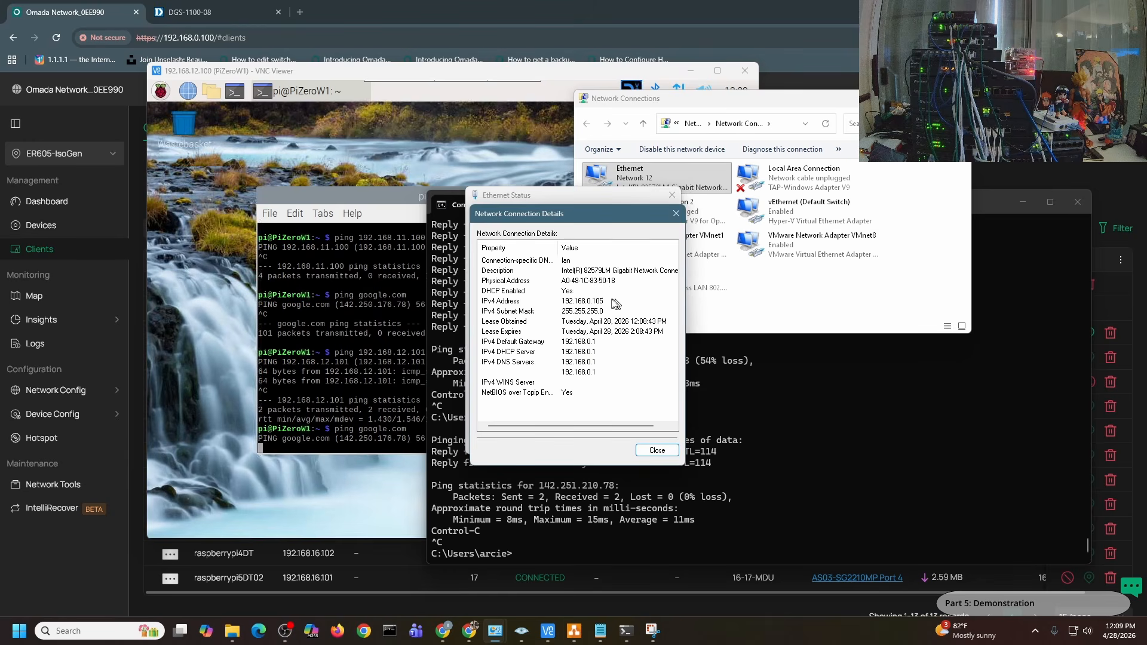
Stop the google.com ping in the Camera VLAN terminal, ping the IoT client at 192.168.13.100, and stop that ping
left_click(358, 333)
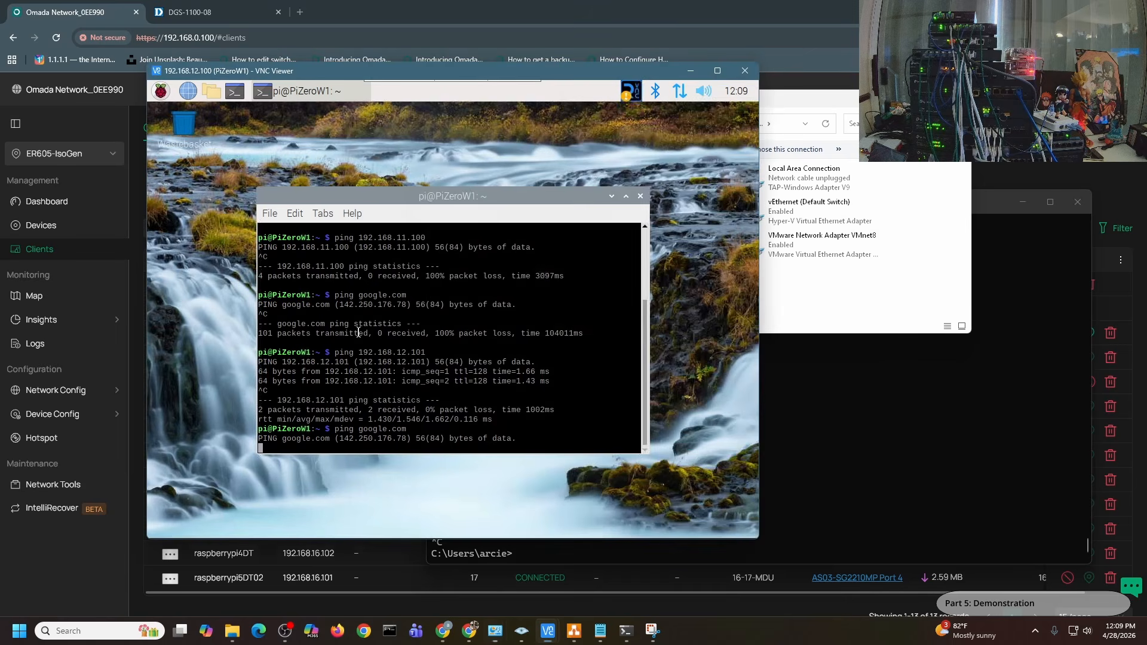
key("ctrl+c")
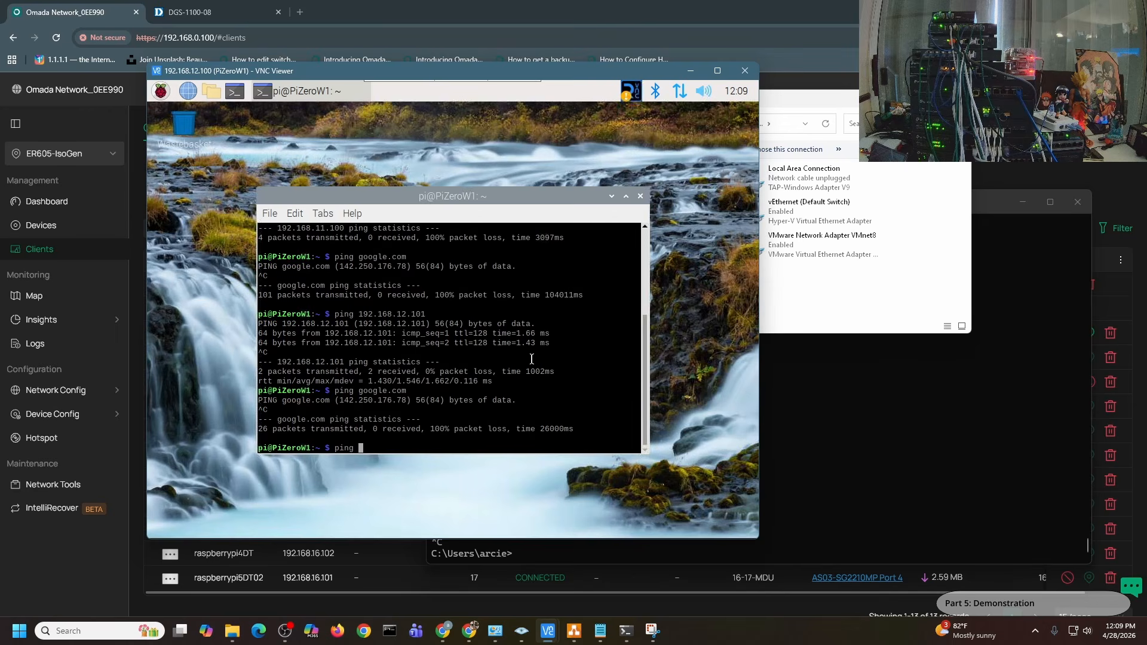
type("ping 192.168.13.100")
key("Return")
key("ctrl+c")
Ping the DMZ client at 192.168.14.100 from the Camera VLAN terminal, check it against the Omada clients list, and stop the ping
key("Up")
key("Left")
key("Left")
key("Left")
key("Left")
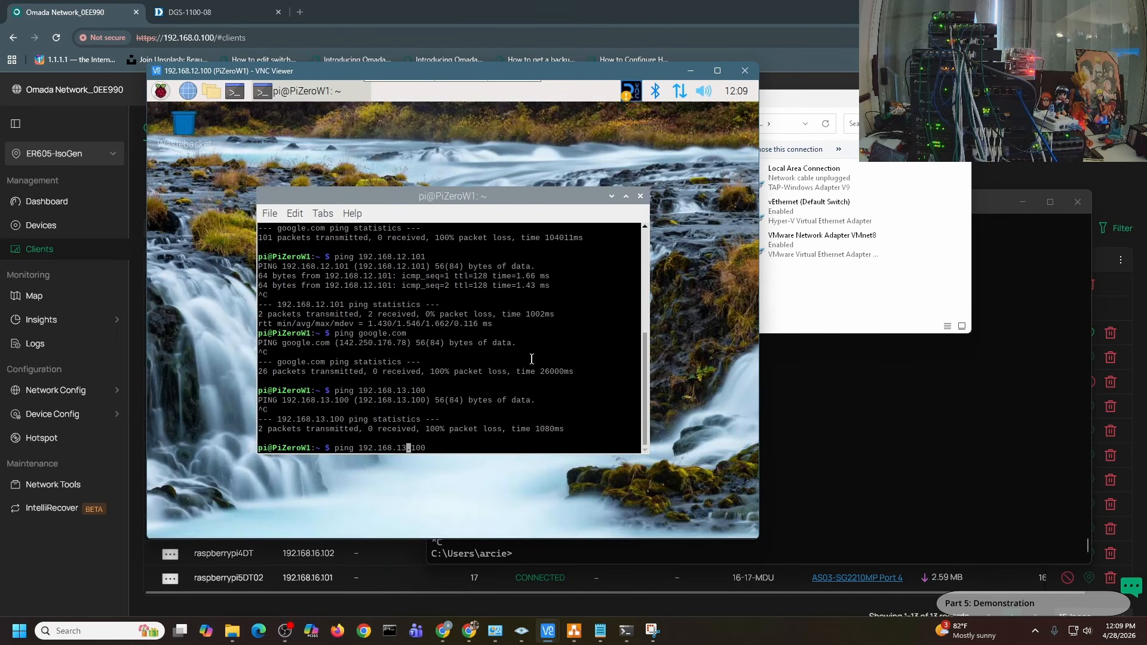
key("Return")
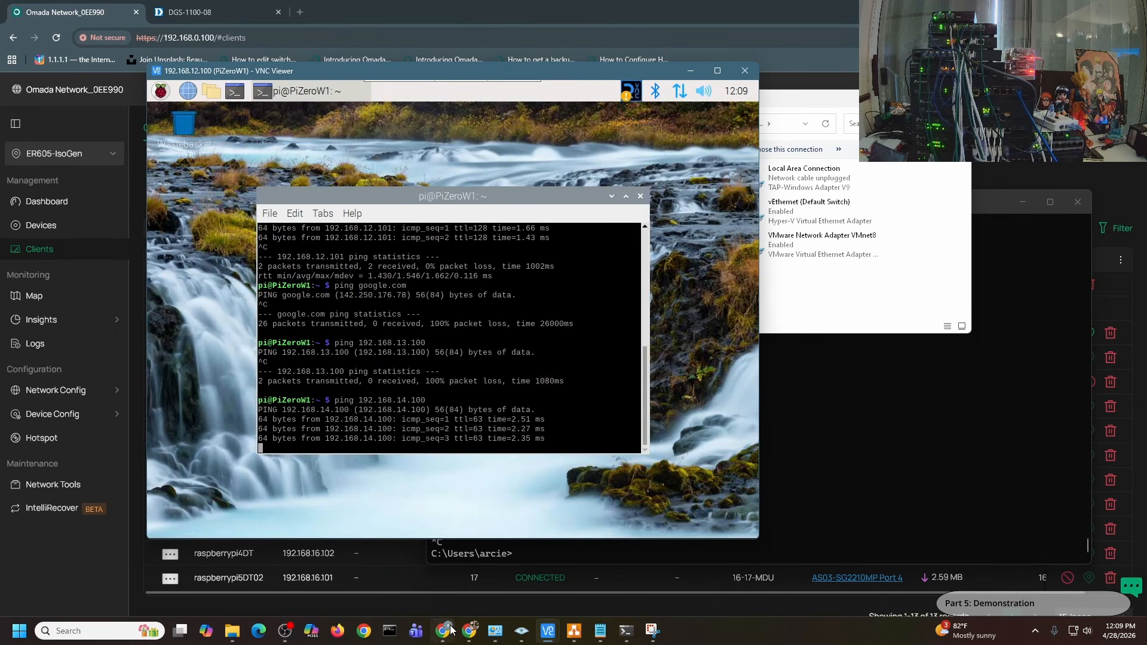
left_click(442, 630)
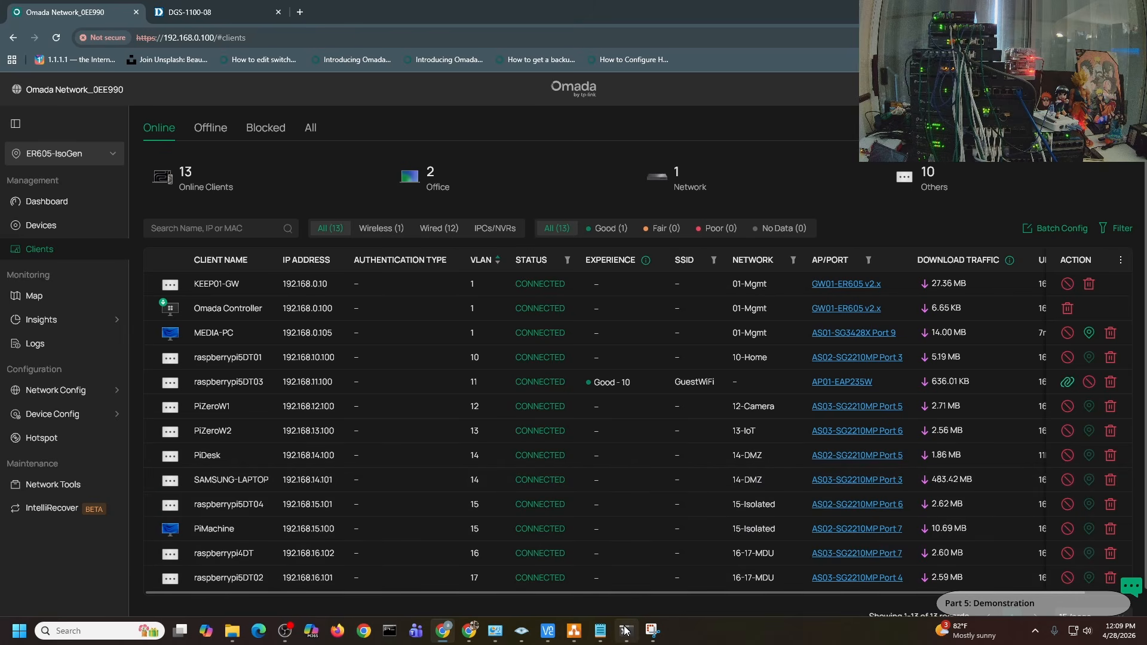
left_click(440, 568)
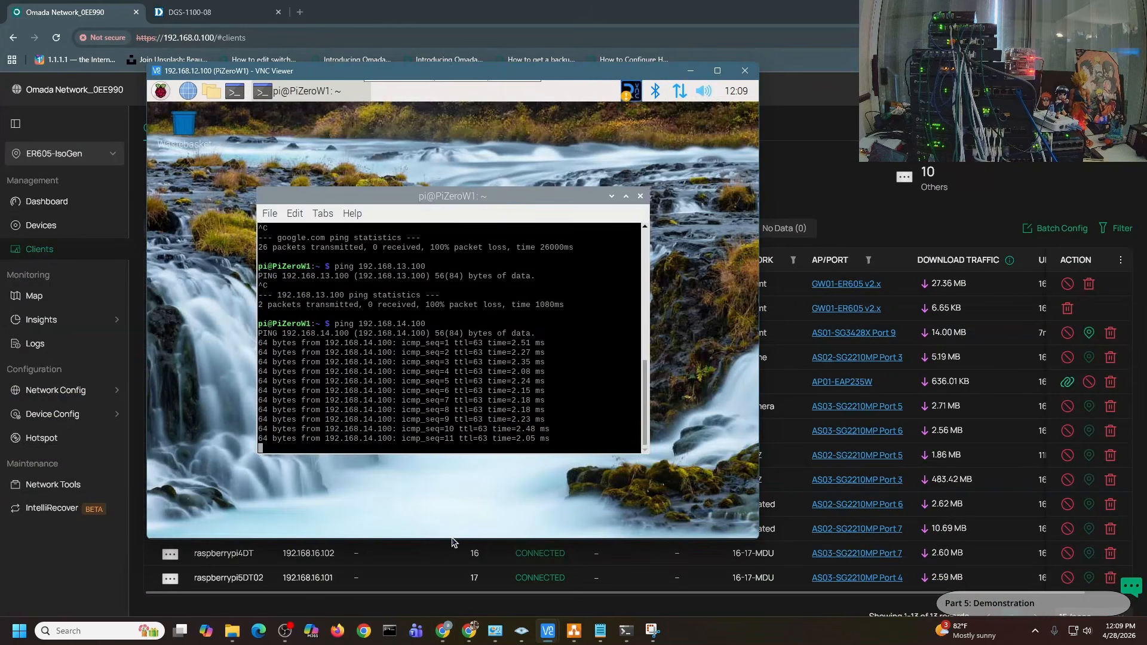
key("ctrl+c")
Ping the isolated VLAN client at 192.168.15.100 from the Camera VLAN terminal, and stop the ping
key("Up")
key("Left")
key("Left")
key("Left")
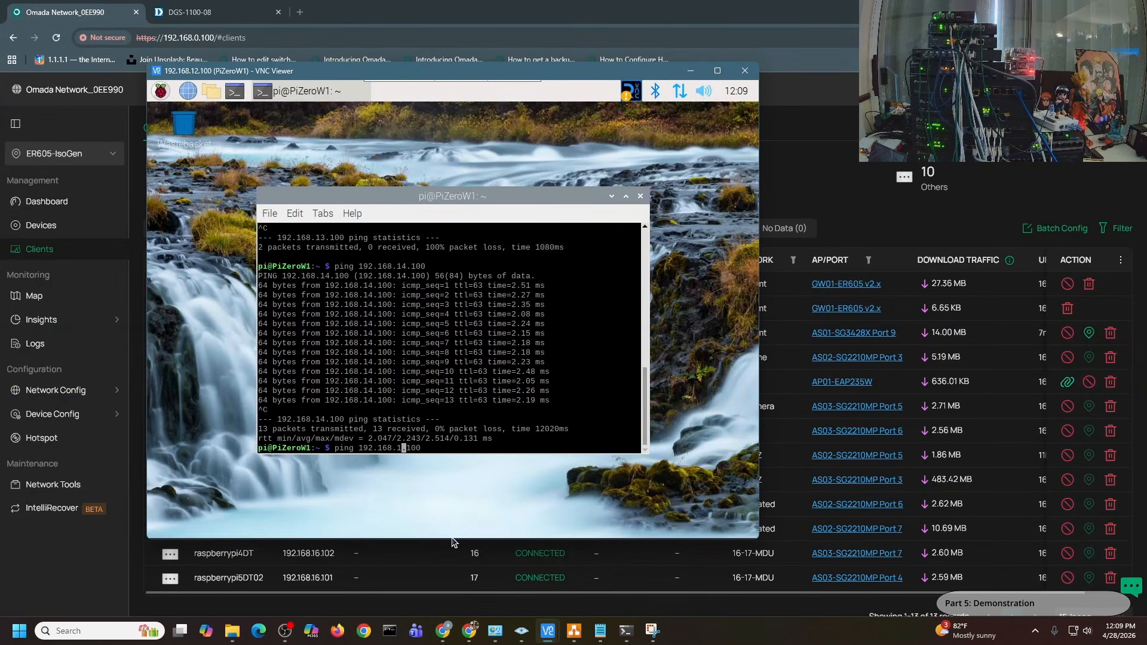
key("Return")
key("ctrl+c")
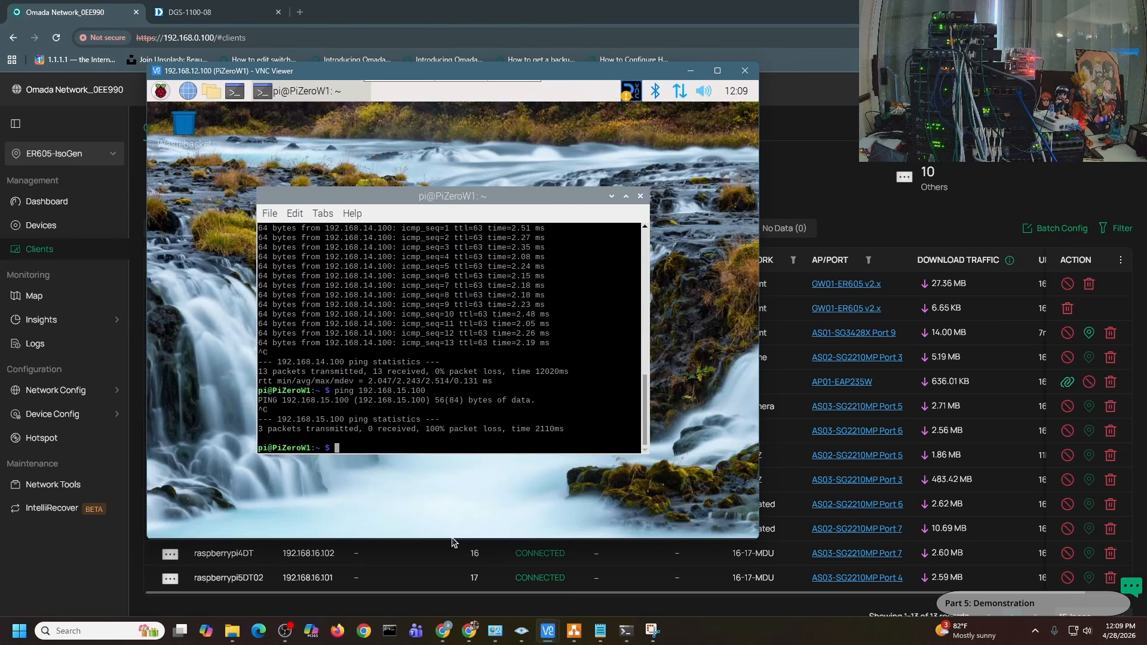
Ping the MDU subnet address 192.168.16.100 from the Camera VLAN terminal, and stop the ping
key("Up")
key("Left")
key("Left")
key("Left")
key("Left")
type("6")
key("Return")
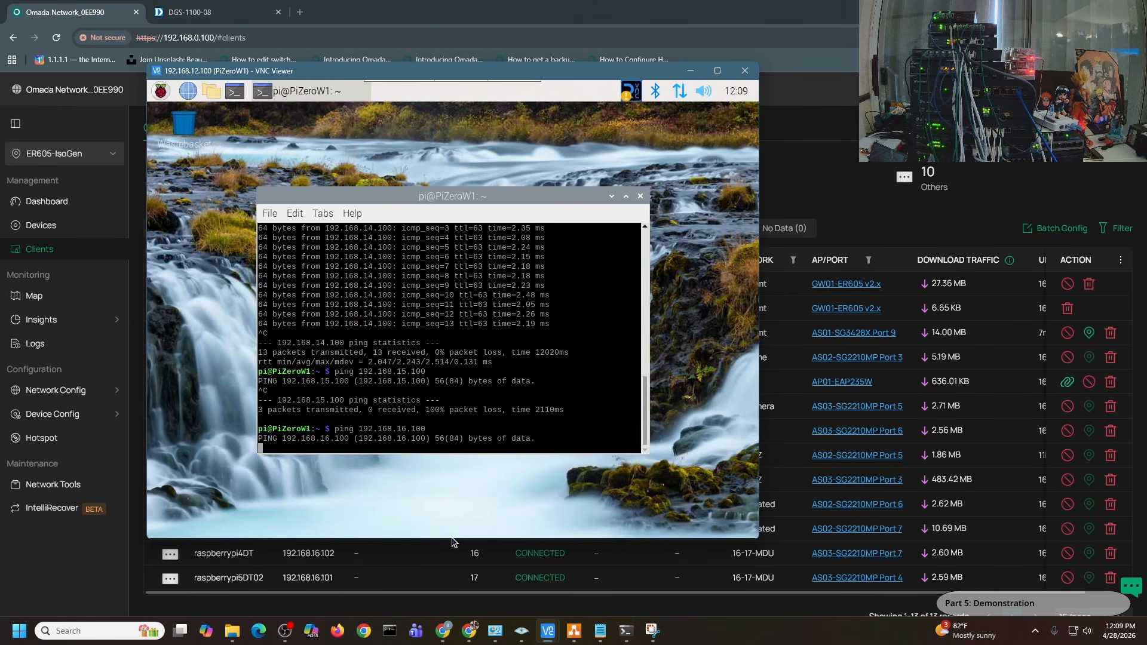
key("ctrl+c")
Ping the MDU clients at 192.168.16.101 and 192.168.16.102 from the Camera VLAN terminal, stopping each ping
key("Up")
key("BackSpace")
type("1")
key("Return")
key("ctrl+c")
key("Up")
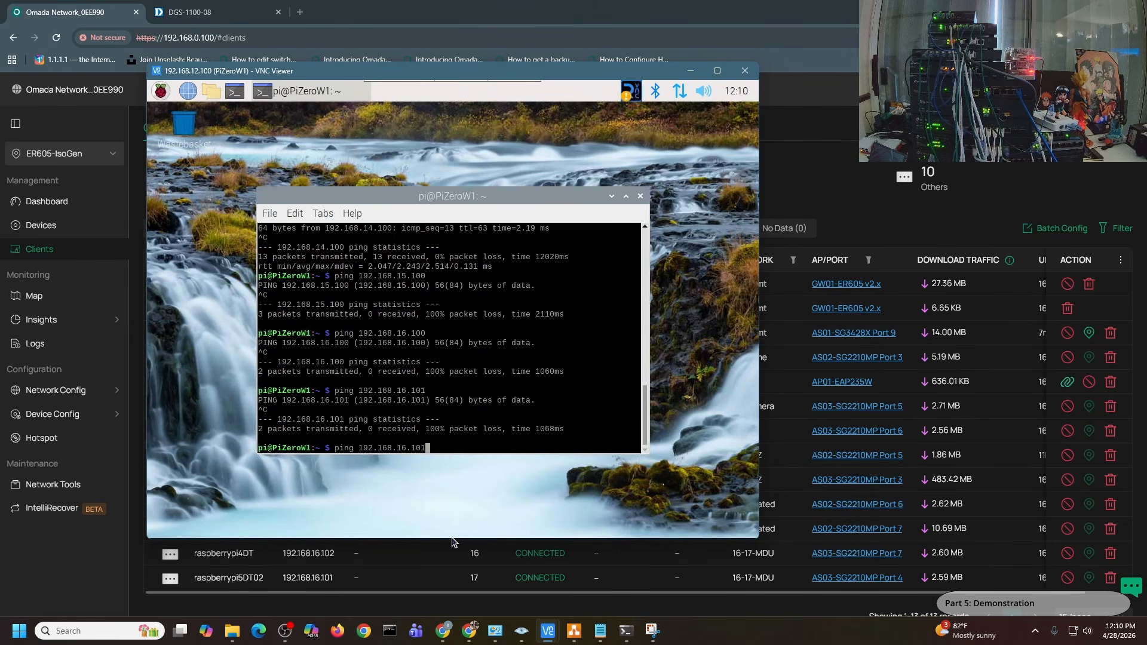
type("2")
key("Return")
key("ctrl+c")
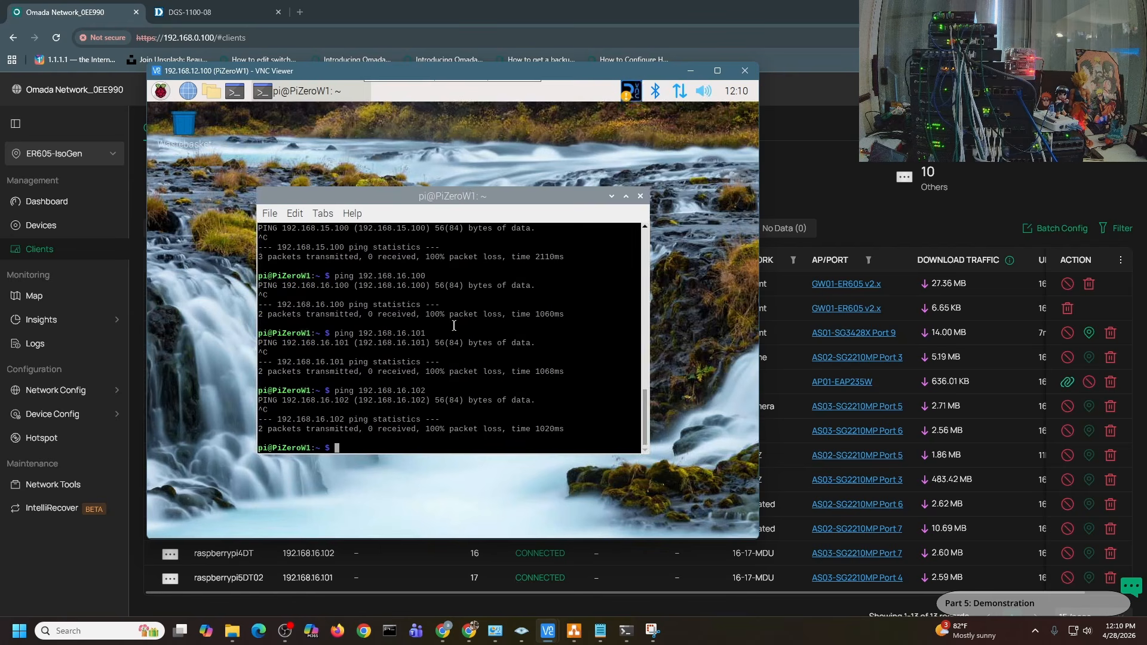
Switch to the IoT VLAN VNC session at 192.168.13.100, open a terminal, ping 192.168.0.100 and stop the ping
mouse_move(549, 631)
left_click(548, 573)
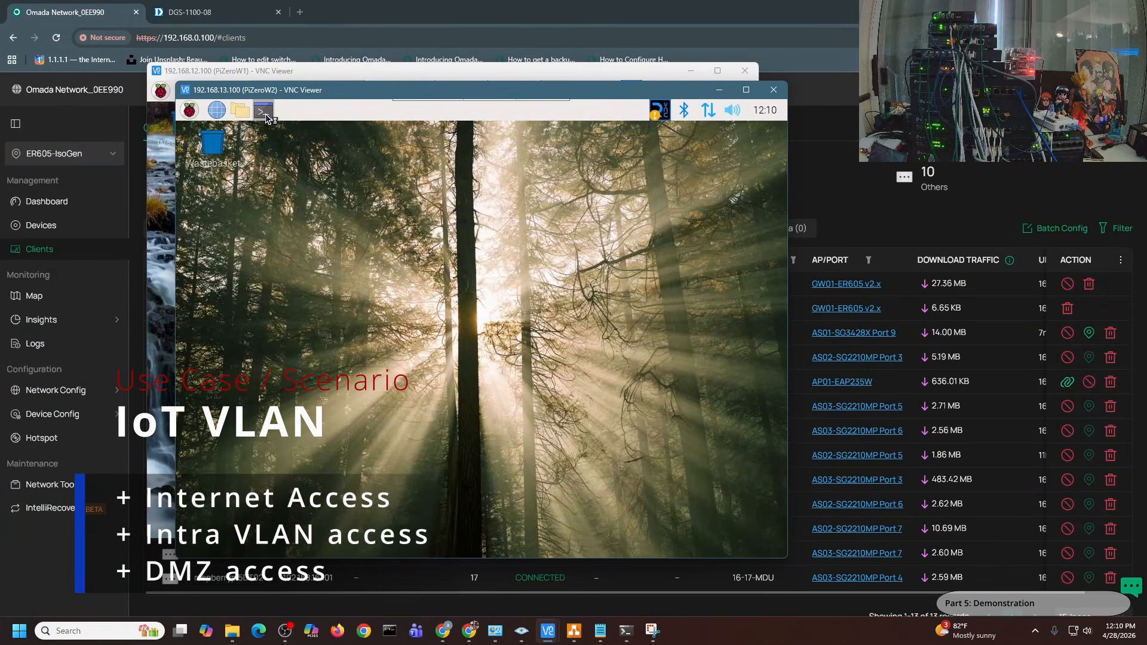
left_click(264, 113)
type("ping 192.168.0.100")
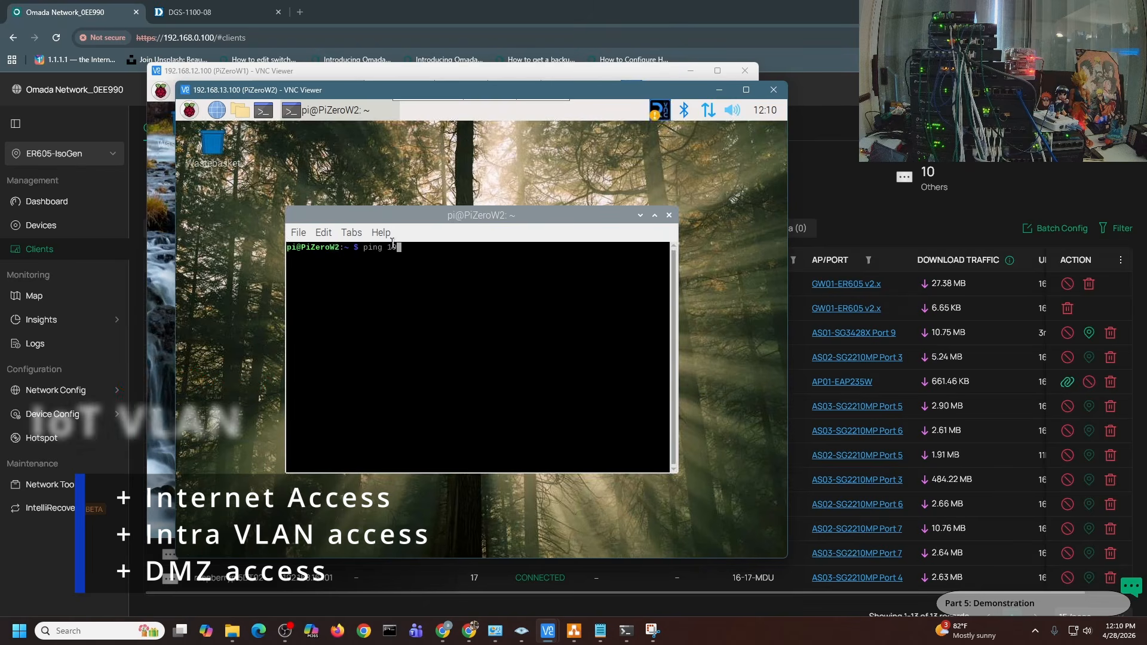
key("Return")
key("ctrl+c")
Ping 192.168.10.100 from the IoT VLAN terminal, and stop the ping
key("Up")
key("Left")
key("Left")
key("Left")
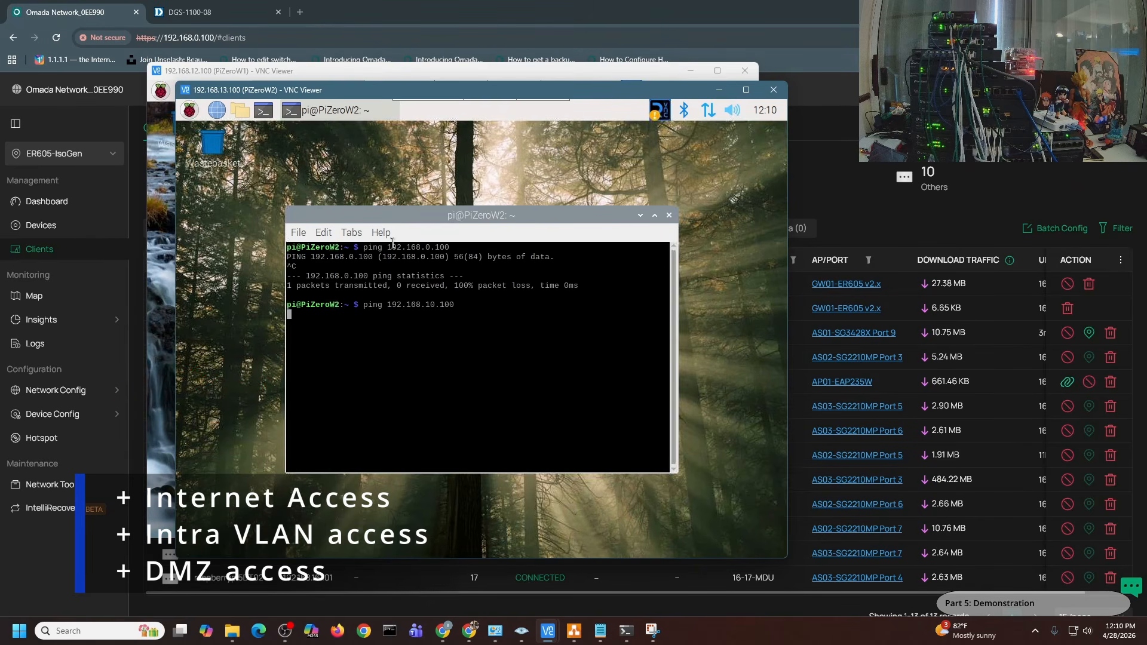
key("ctrl+c")
key("Up")
key("Left")
key("Left")
key("Left")
key("Left")
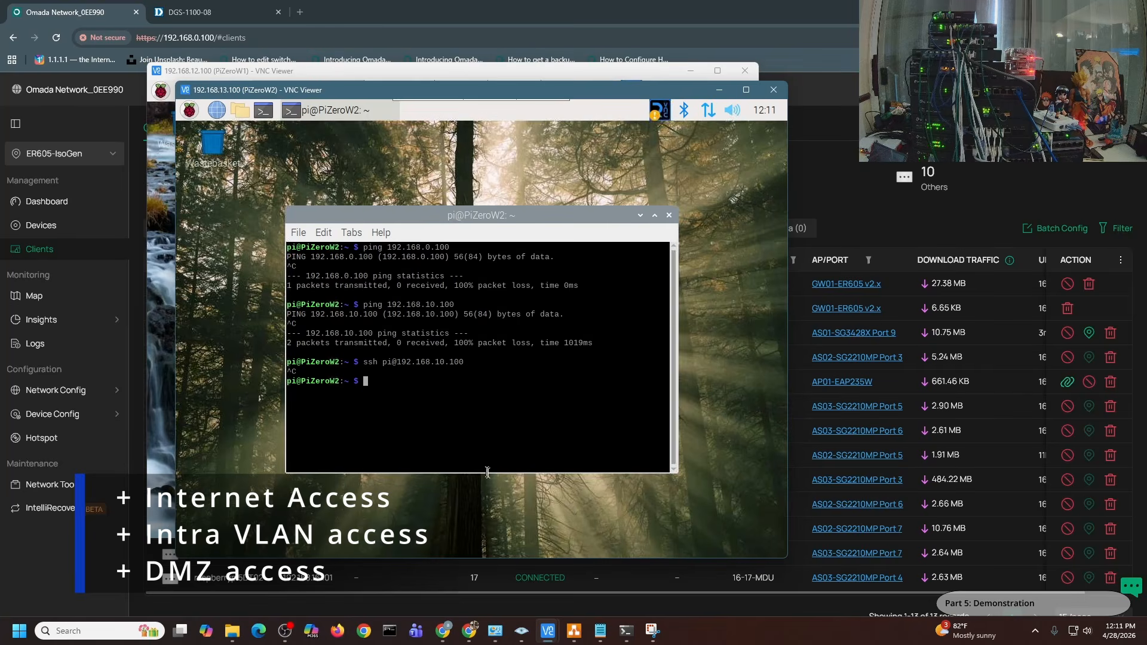
Switch to the 192.168.10.100 VNC session, ping the IoT client at 192.168.13.100 and stop the ping
mouse_move(547, 631)
left_click(261, 523)
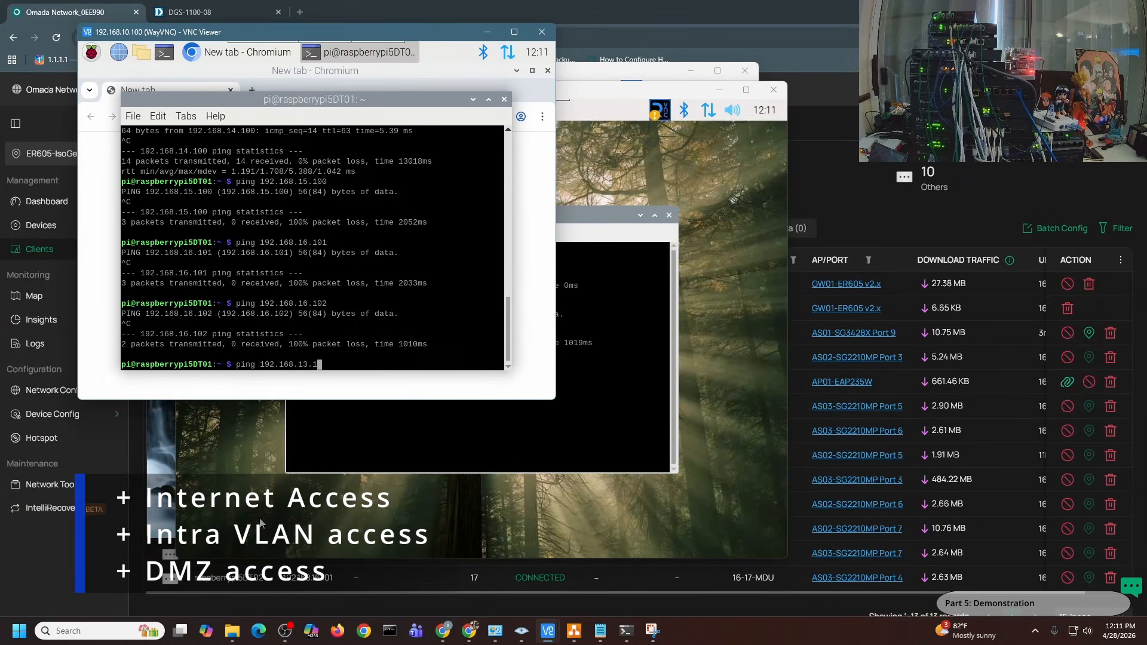
type("00")
key("Return")
key("ctrl+c")
key("Up")
key("Home")
key("Delete")
key("Delete")
key("Delete")
key("Delete")
key("Delete")
type("ssh pi@")
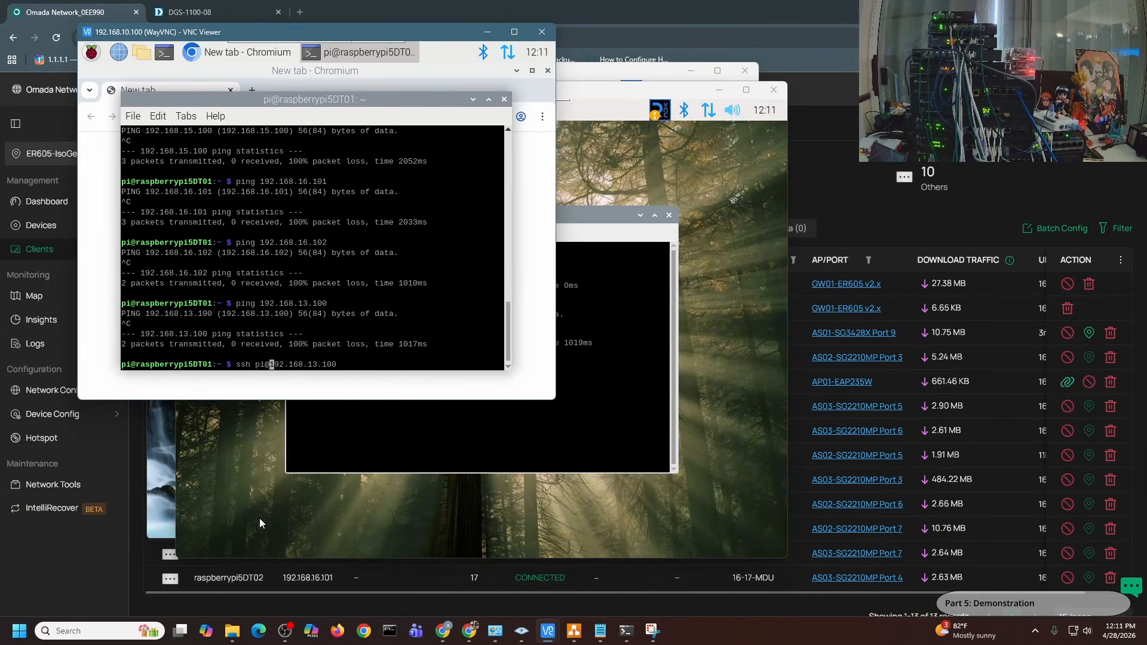
key("Return")
key("Return")
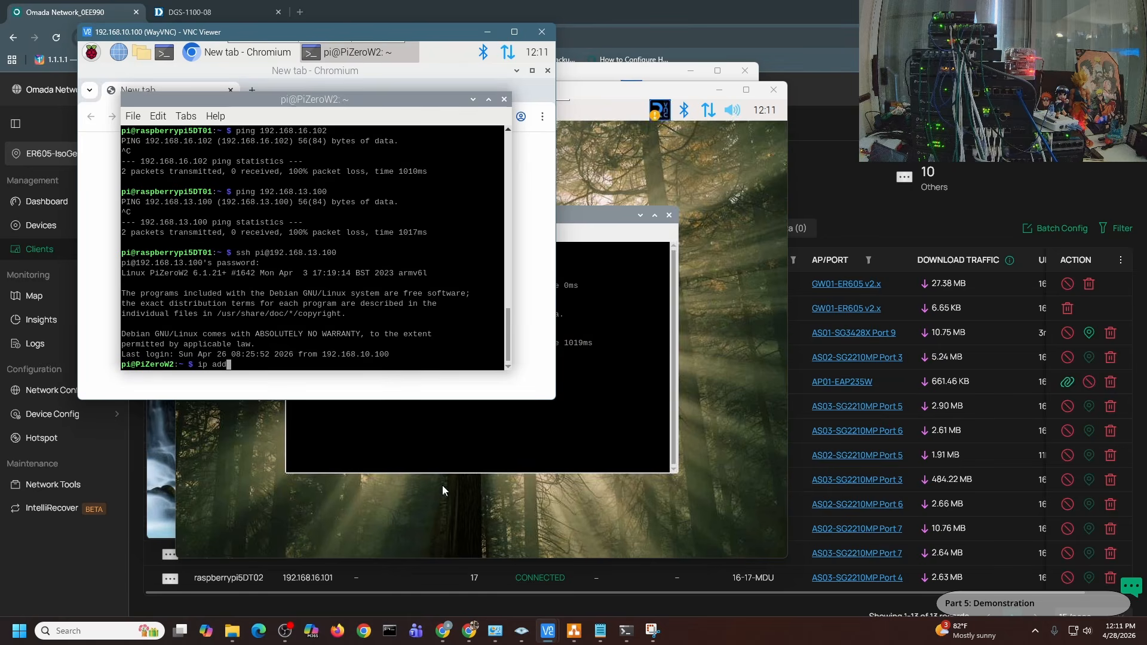
Run ip add in the SSH session and in the IoT VLAN terminal to compare their addresses
type("ip add")
key("Return")
left_click(418, 421)
type("ip add")
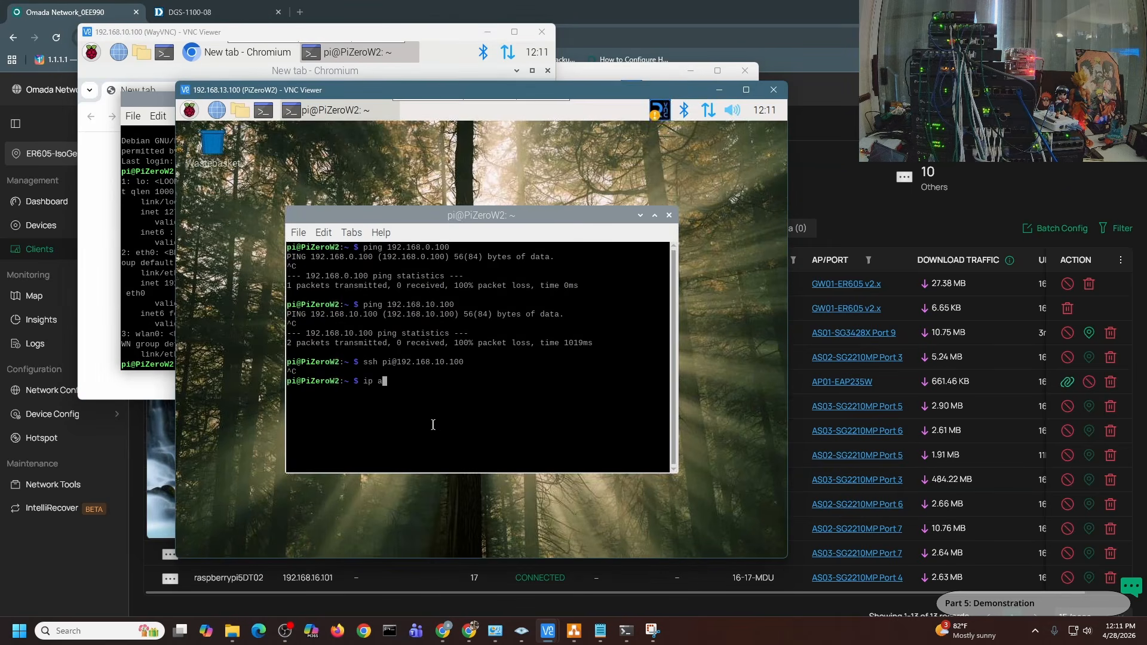
key("Return")
Exit the SSH session and run ip add on raspberrypi5DT01 to list its own address
left_click(145, 311)
type("exit")
key("Return")
left_click(338, 414)
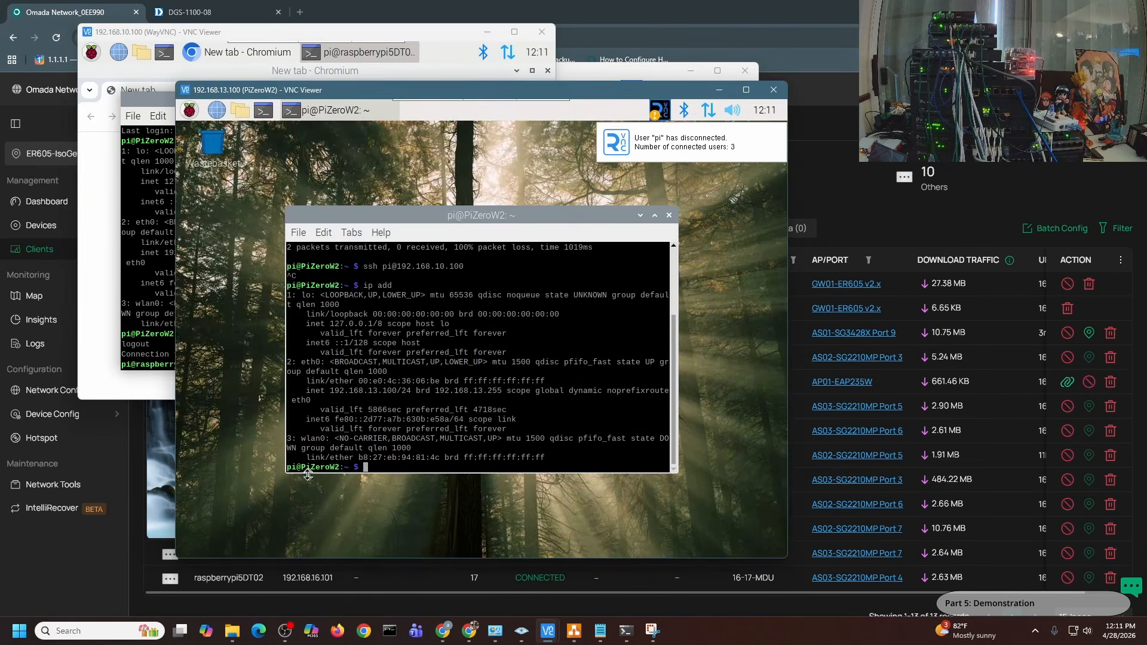
left_click(163, 352)
type("ip add")
key("Return")
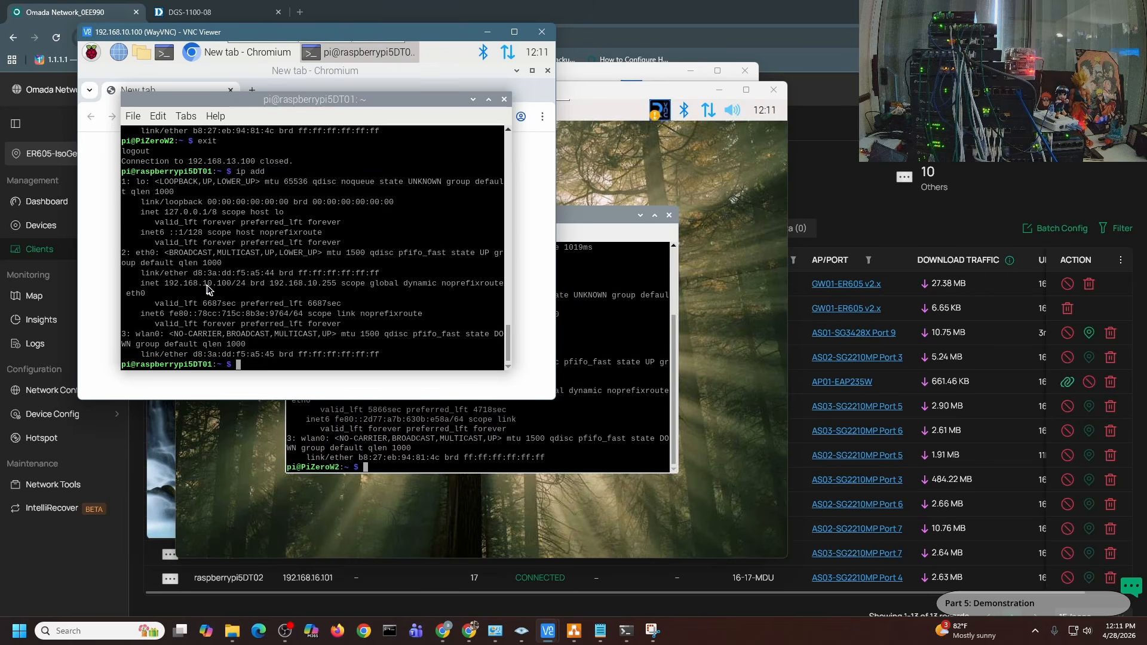
Return to the IoT VLAN terminal, ping 192.168.11.100 and stop the ping
left_click(644, 326)
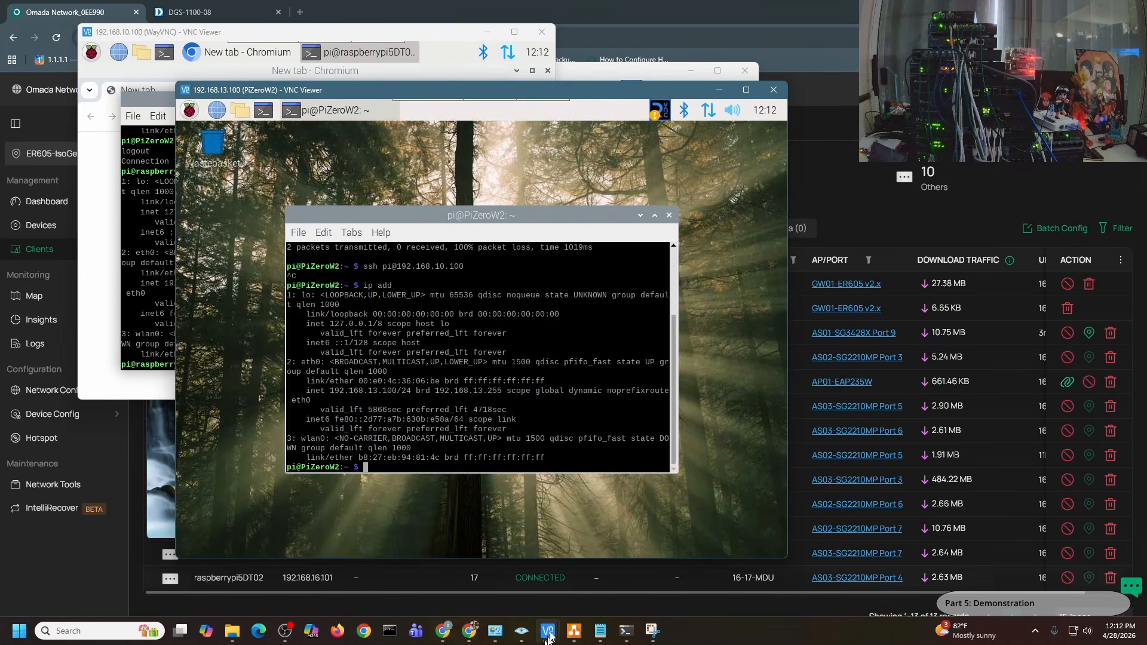
key("Up")
key("Up")
key("Up")
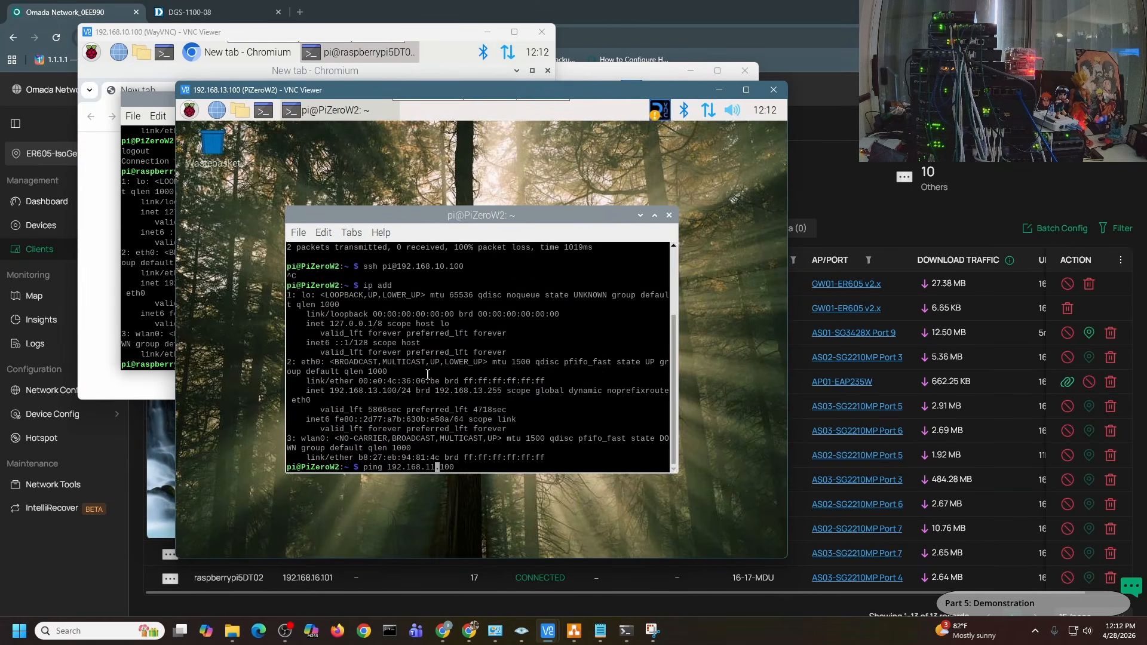
key("Return")
key("ctrl+c")
Ping the Camera VLAN client at 192.168.12.100 from the IoT VLAN terminal, and stop the ping
key("Up")
key("Left")
key("Left")
key("Left")
key("Left")
key("BackSpace")
type("2")
key("Return")
key("ctrl+c")
Open the PC's Ethernet connection details to read its IPv4 address on the IoT VLAN
key("Up")
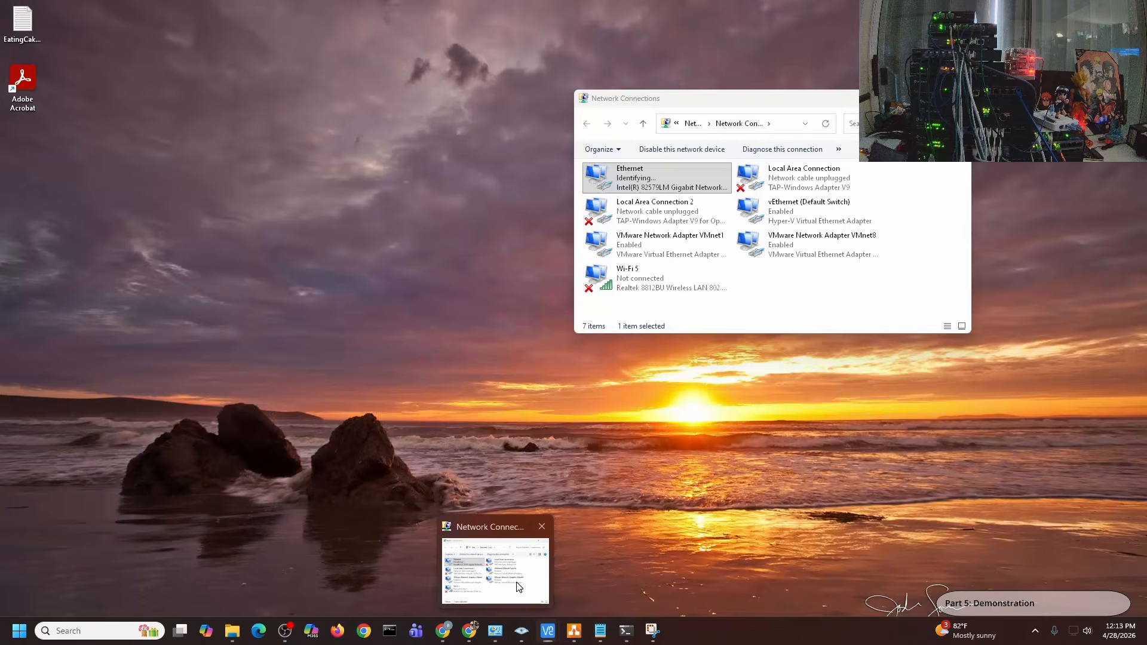
left_click(495, 577)
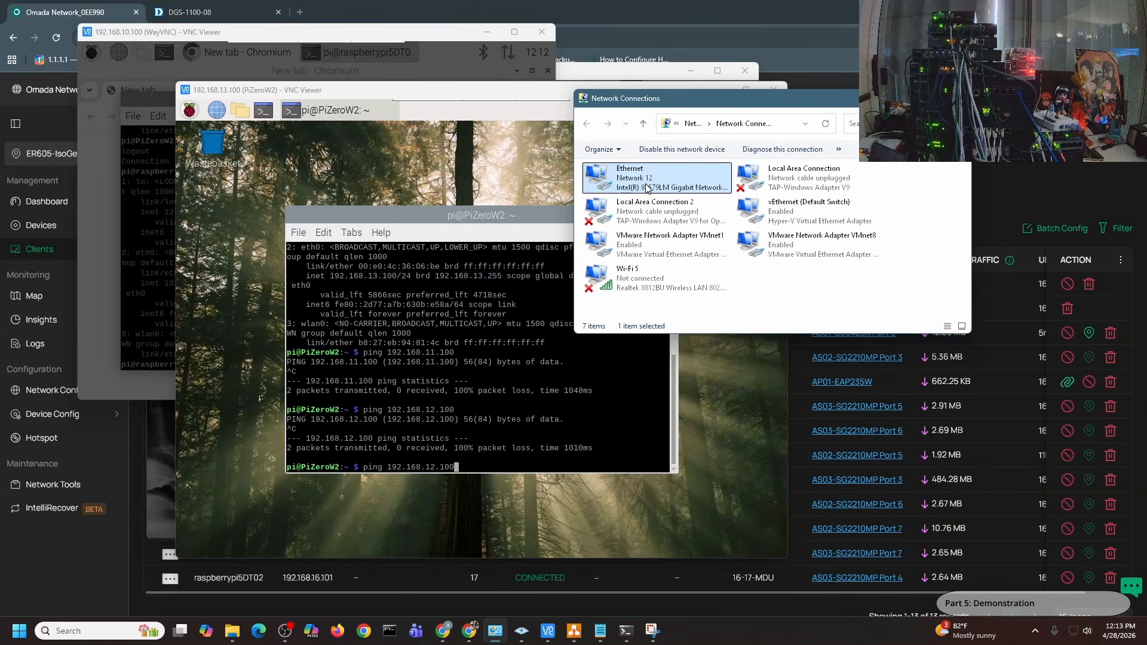
double_click(646, 188)
left_click(507, 311)
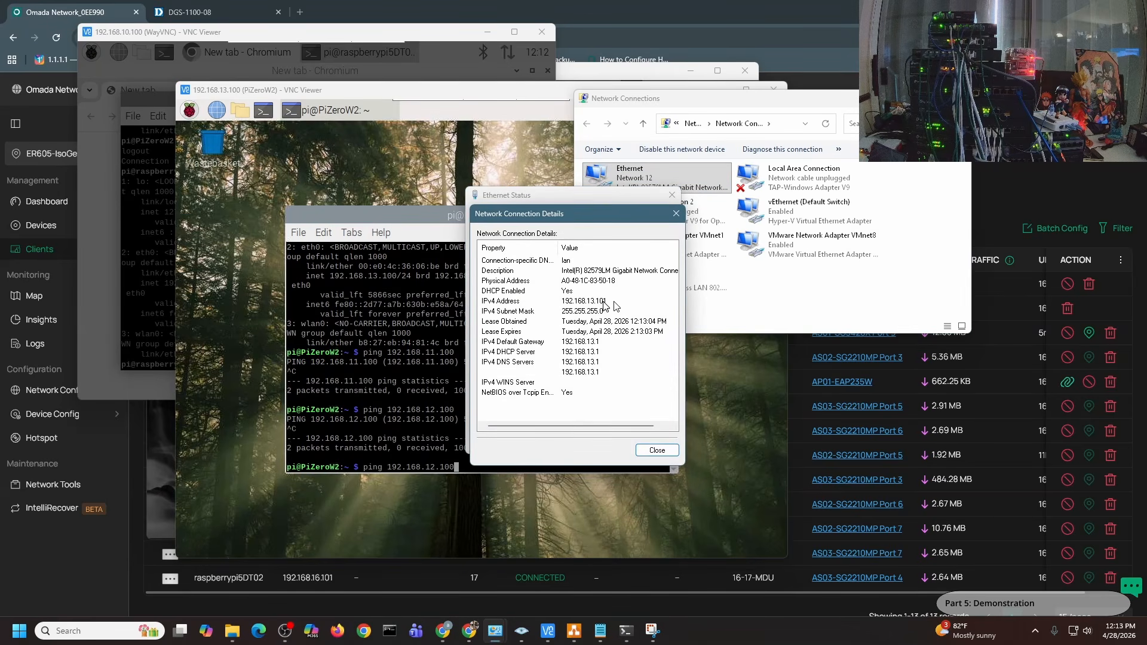
Ping the PC at 192.168.13.101 from the IoT VLAN terminal, and stop the ping
left_click(417, 340)
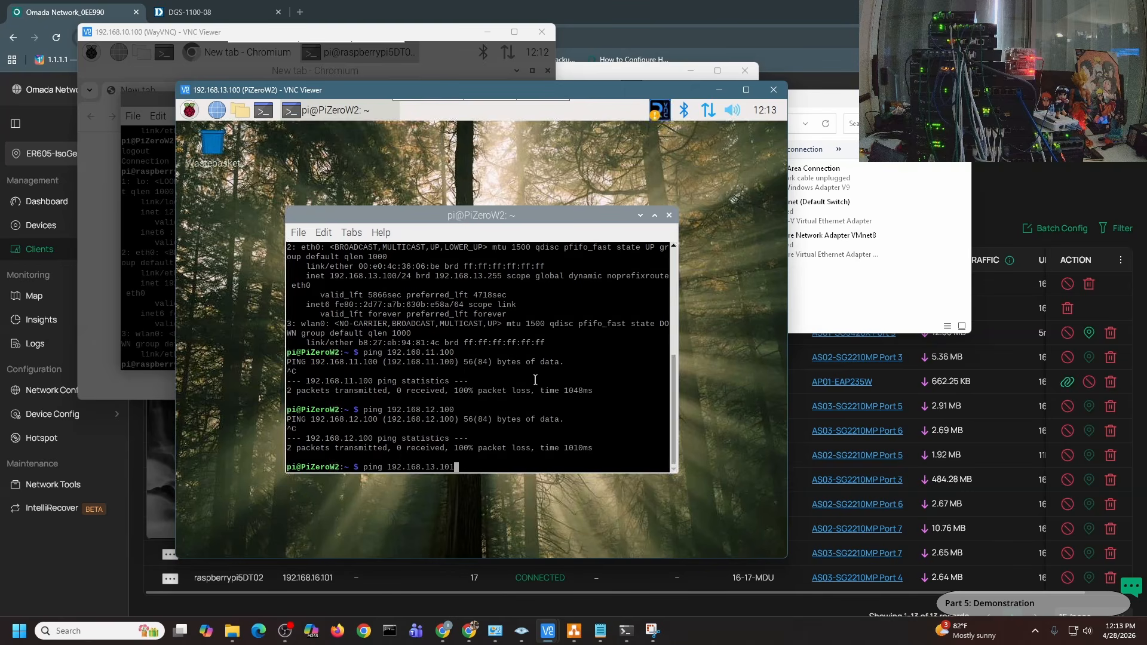
key("Return")
key("ctrl+c")
Ping the DMZ client at 192.168.14.100 from the IoT VLAN terminal, and stop the ping
key("Up")
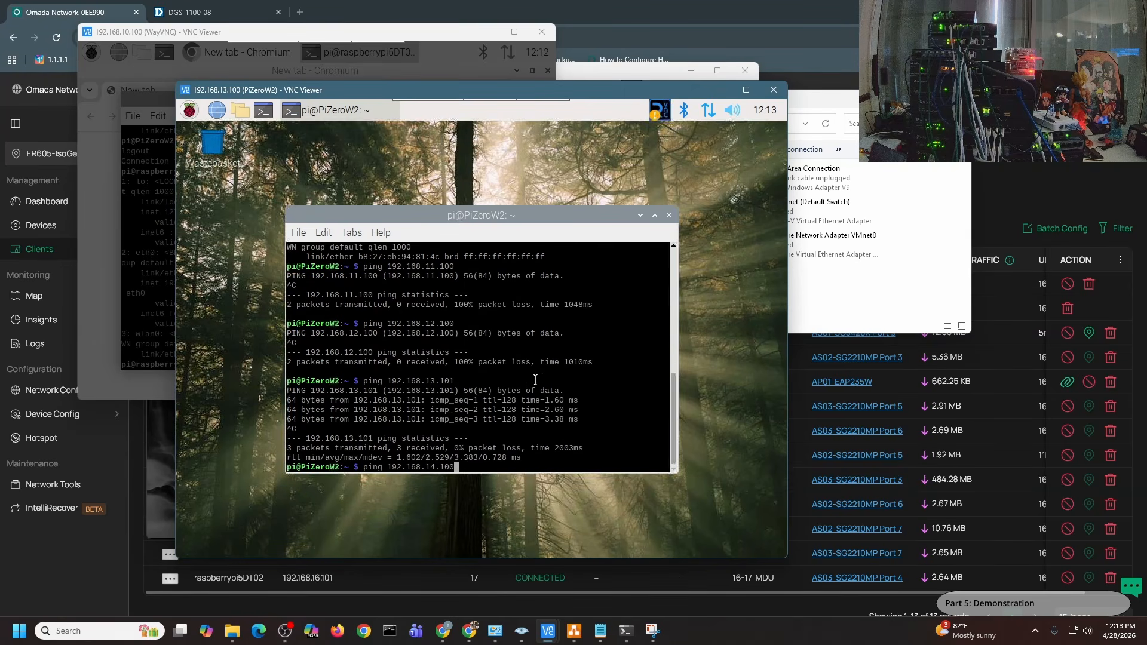
key("Return")
left_click(465, 605)
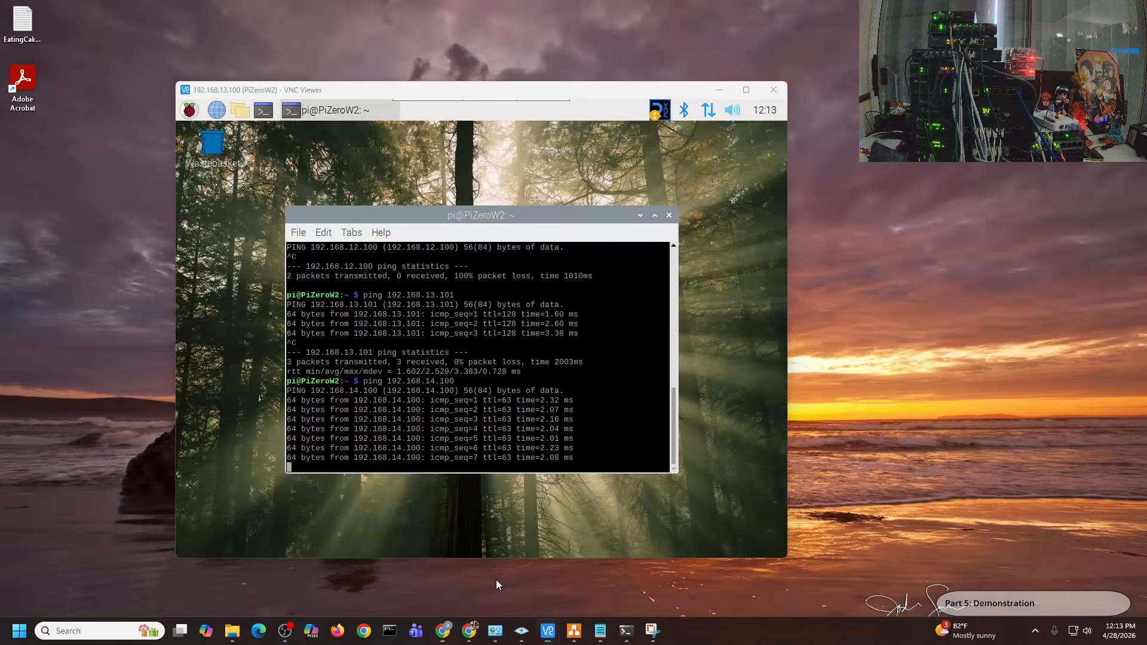
left_click(495, 579)
key("ctrl+c")
Ping the isolated VLAN client at 192.168.15.100 from the IoT VLAN terminal, and stop the ping
key("Up")
key("Left")
key("Left")
key("Left")
key("Left")
key("BackSpace")
type("5")
key("Return")
key("ctrl+c")
Ping the MDU clients at 192.168.16.101 and 192.168.16.102 from the IoT VLAN terminal, stopping each ping
key("Up")
key("Left")
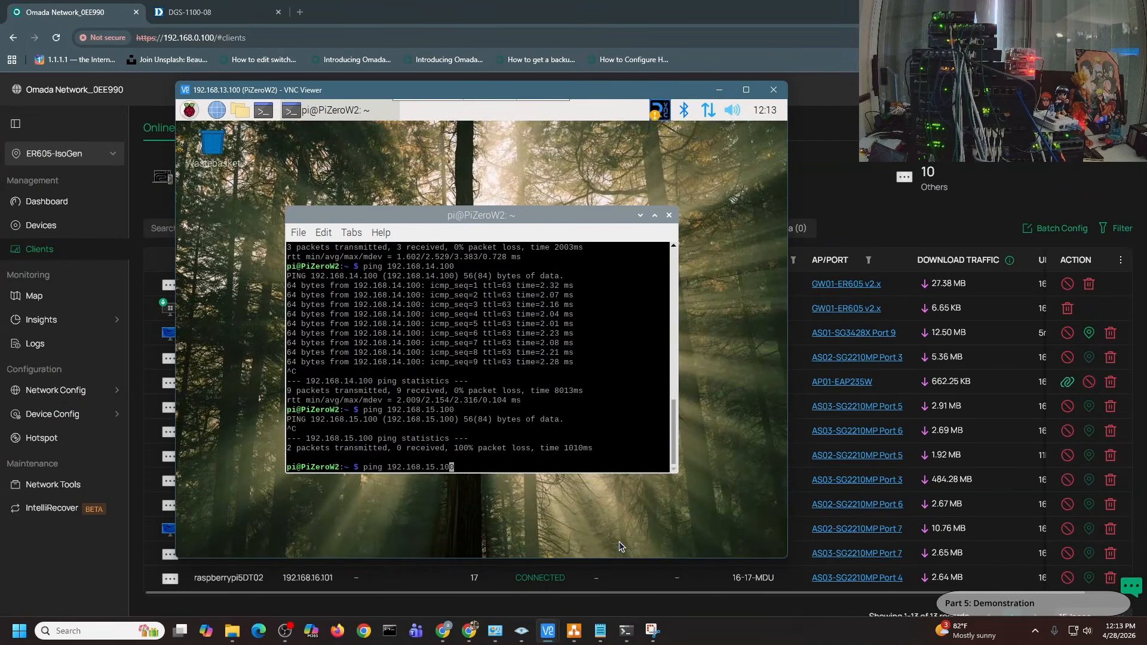
key("End")
key("BackSpace")
type("1")
key("Return")
key("ctrl+c")
key("Up")
key("BackSpace")
type("2")
key("Return")
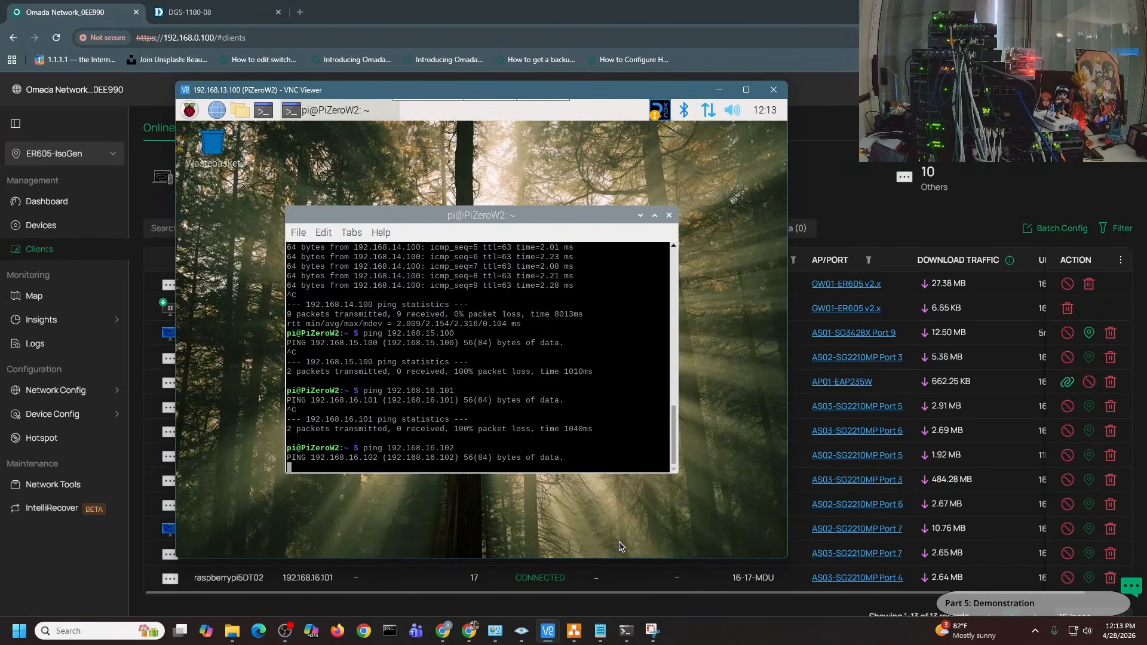
key("ctrl+c")
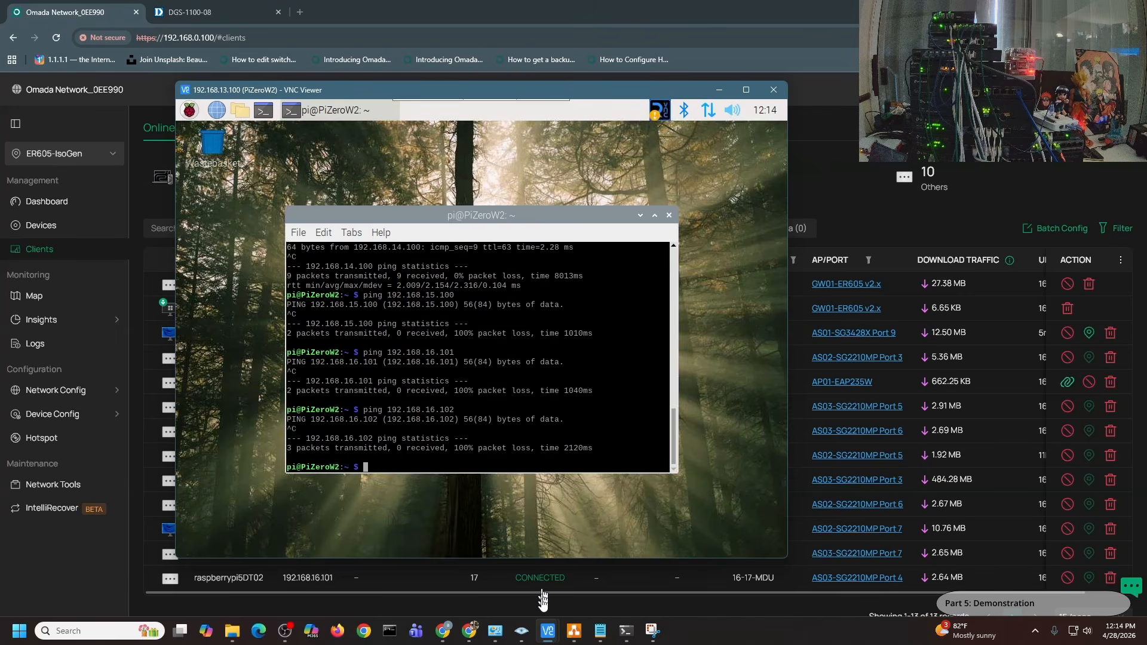
Switch to the DMZ VLAN VNC session at 192.168.14.100 and open a terminal there
mouse_move(547, 630)
left_click(335, 555)
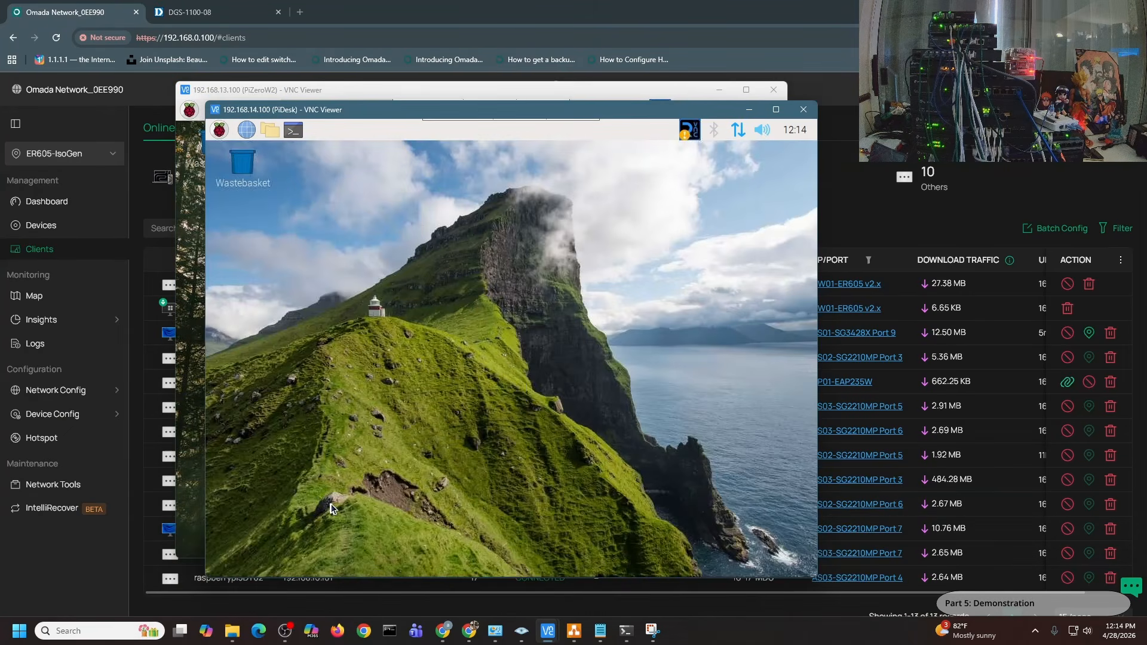
left_click(293, 129)
Run a continuous ping to 192.168.0.100 from the PC's Command Prompt, and stop it once replies arrive
mouse_move(626, 630)
left_click(623, 597)
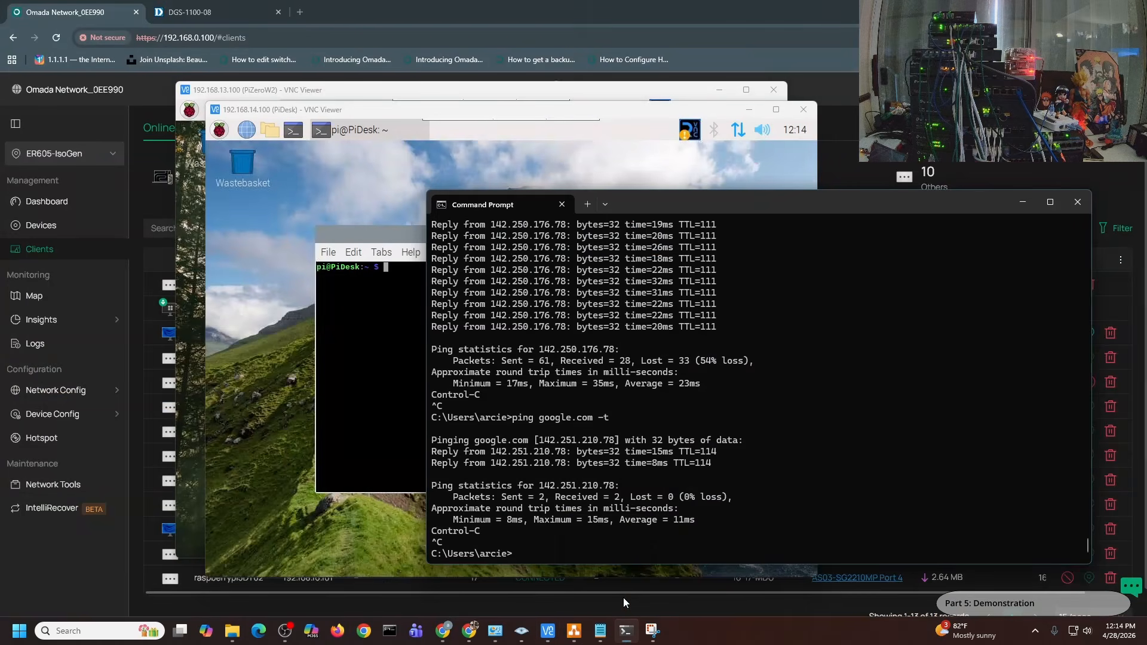
type("ping 192.168.")
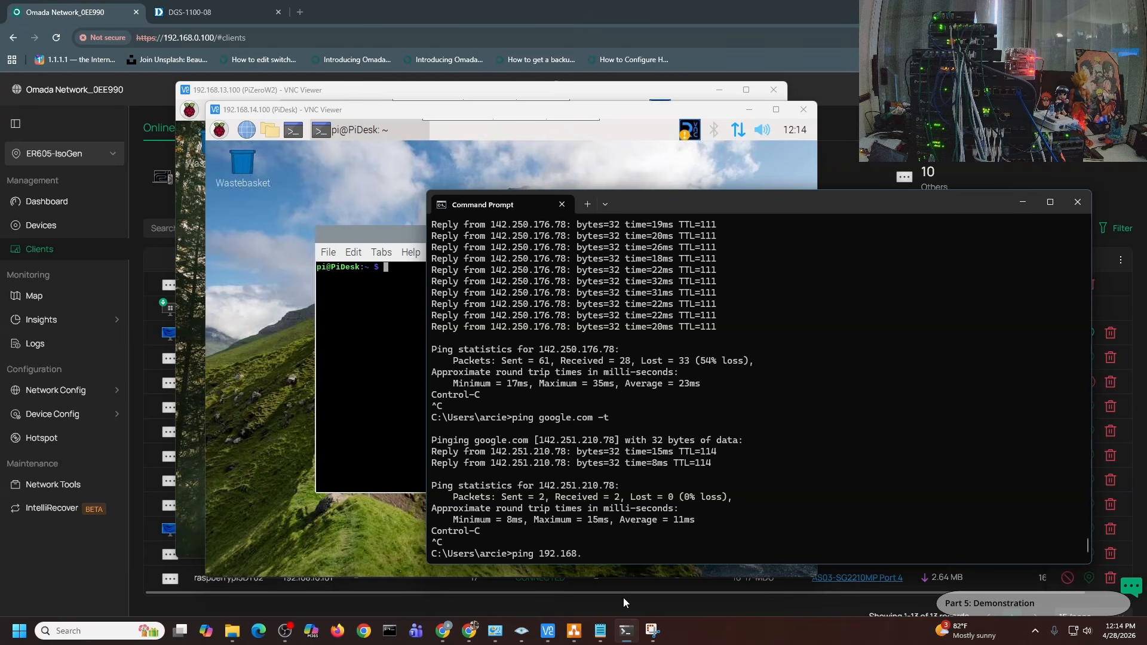
type("0.100 -t")
key("Return")
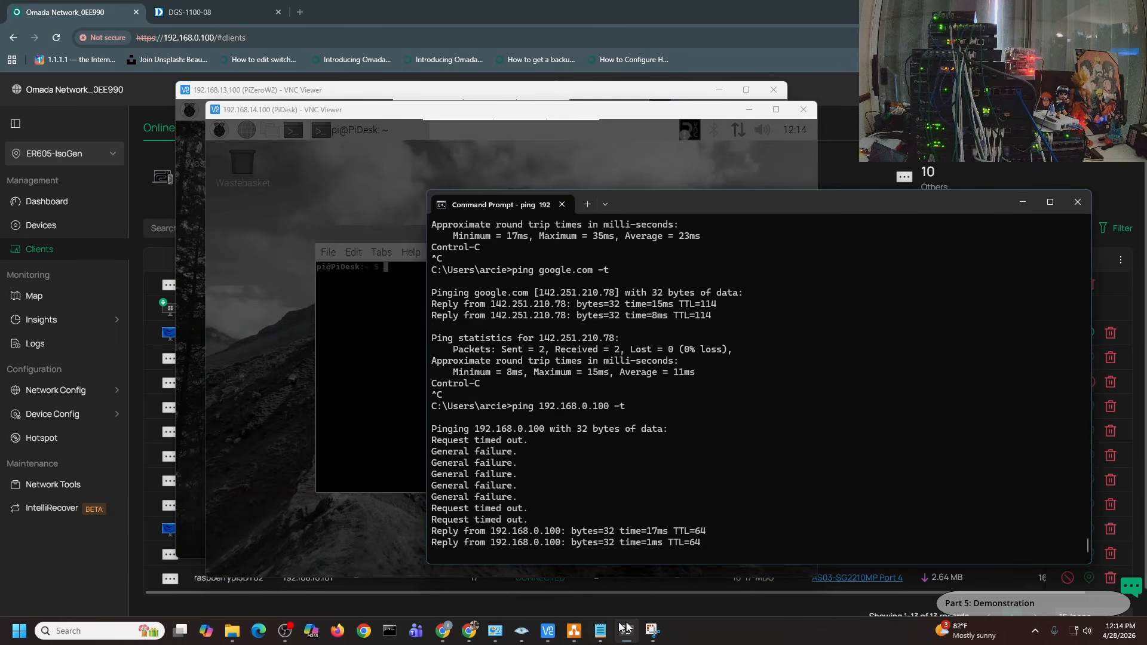
key("ctrl+c")
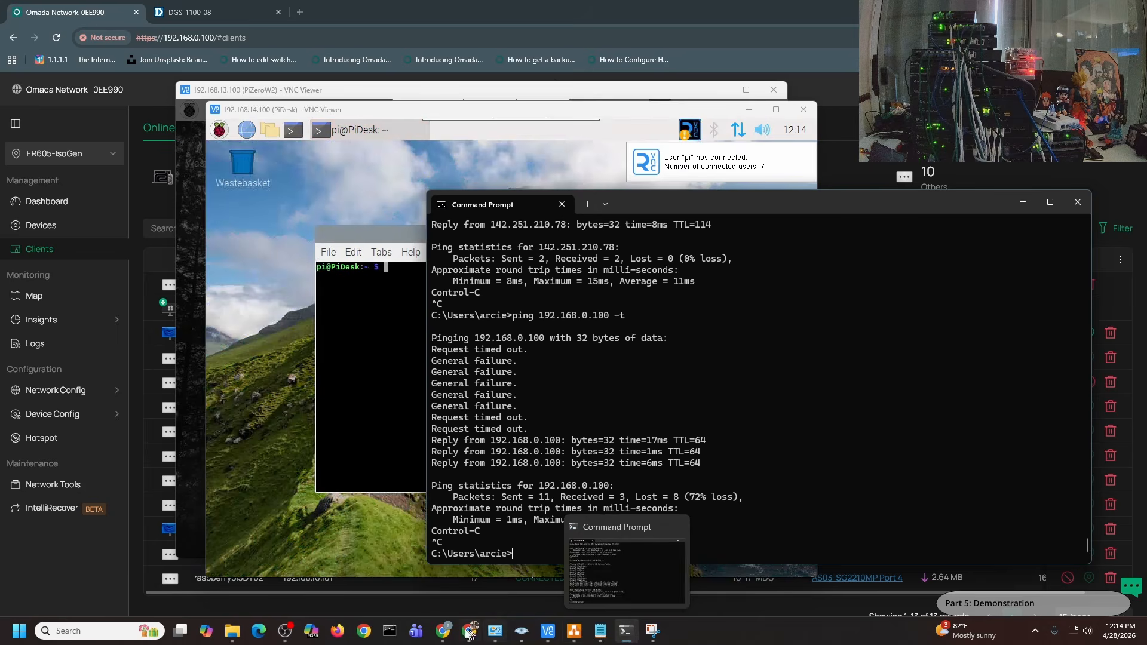
Ping 192.168.0.100 from the DMZ VLAN terminal, and stop the ping
left_click(375, 357)
type("ping 192.168.0.100")
key("Return")
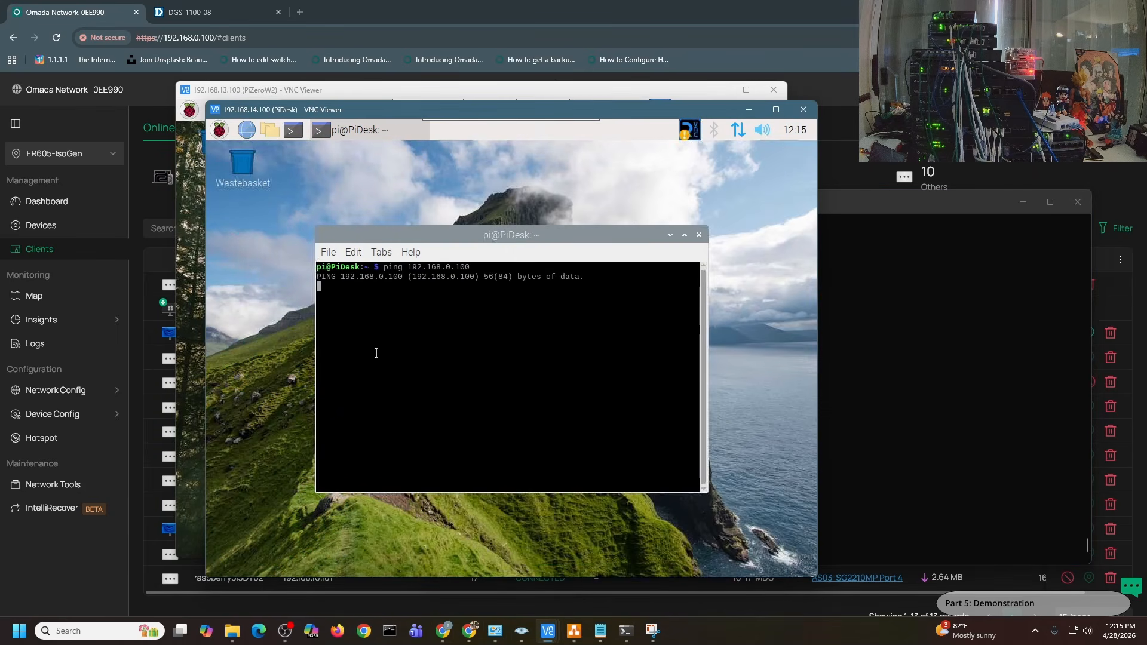
key("ctrl+c")
Ping 192.168.10.100 from the DMZ VLAN terminal, and stop the ping
key("Up")
key("Left")
key("Left")
key("Left")
key("Left")
key("Left")
type("1")
key("Return")
key("ctrl+c")
Ping 192.168.11.100 from the DMZ VLAN terminal, and stop the ping
key("Up")
key("Left")
key("Left")
key("Left")
key("Left")
key("BackSpace")
type("1")
key("Return")
key("ctrl+c")
Ping the Camera VLAN client at 192.168.12.100 from the DMZ VLAN terminal, and stop the ping
key("Up")
key("Left")
key("Left")
key("Left")
key("Left")
key("BackSpace")
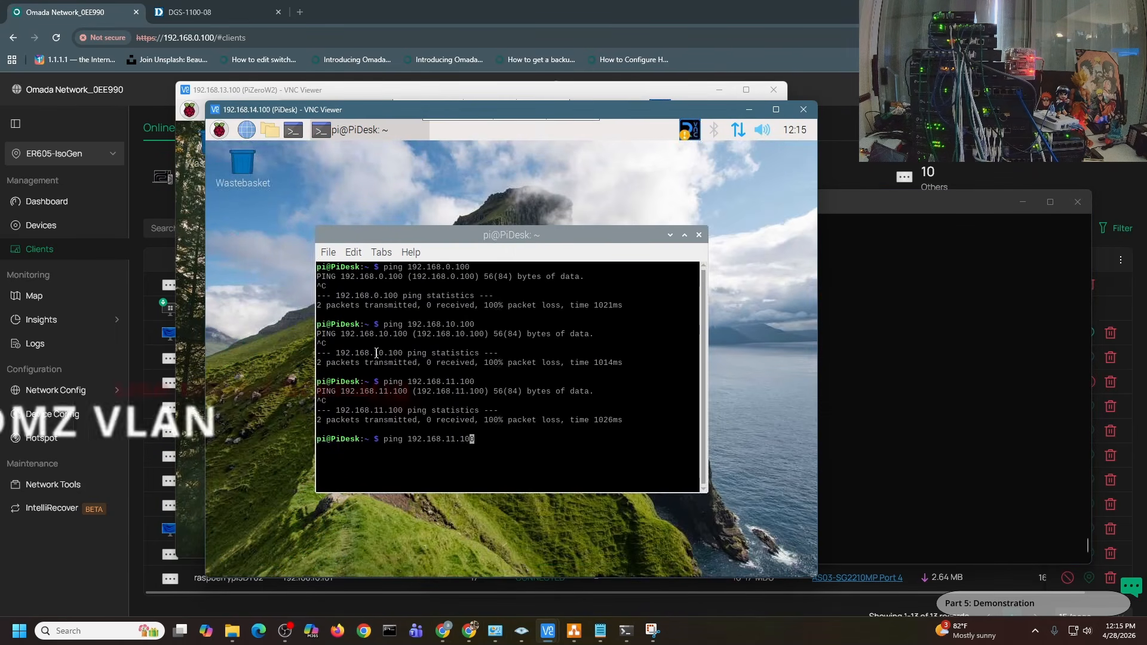
type("2")
key("Return")
key("ctrl+c")
Ping the IoT client at 192.168.13.100 from the DMZ VLAN terminal, and stop the ping
key("Up")
key("Left")
key("Left")
key("Left")
key("Left")
key("BackSpace")
type("3")
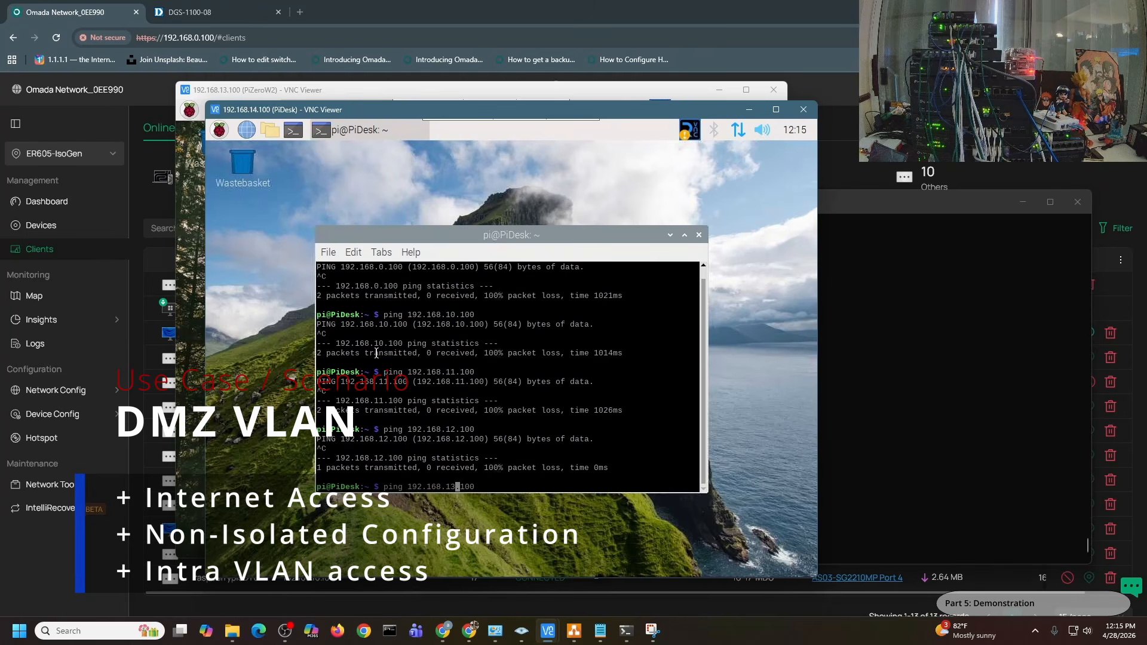
key("Return")
key("ctrl+c")
Ping 192.168.14.101 within the same VLAN from the DMZ VLAN terminal, and stop the ping
key("Up")
key("Left")
key("Left")
key("Left")
key("Left")
key("BackSpace")
type("4")
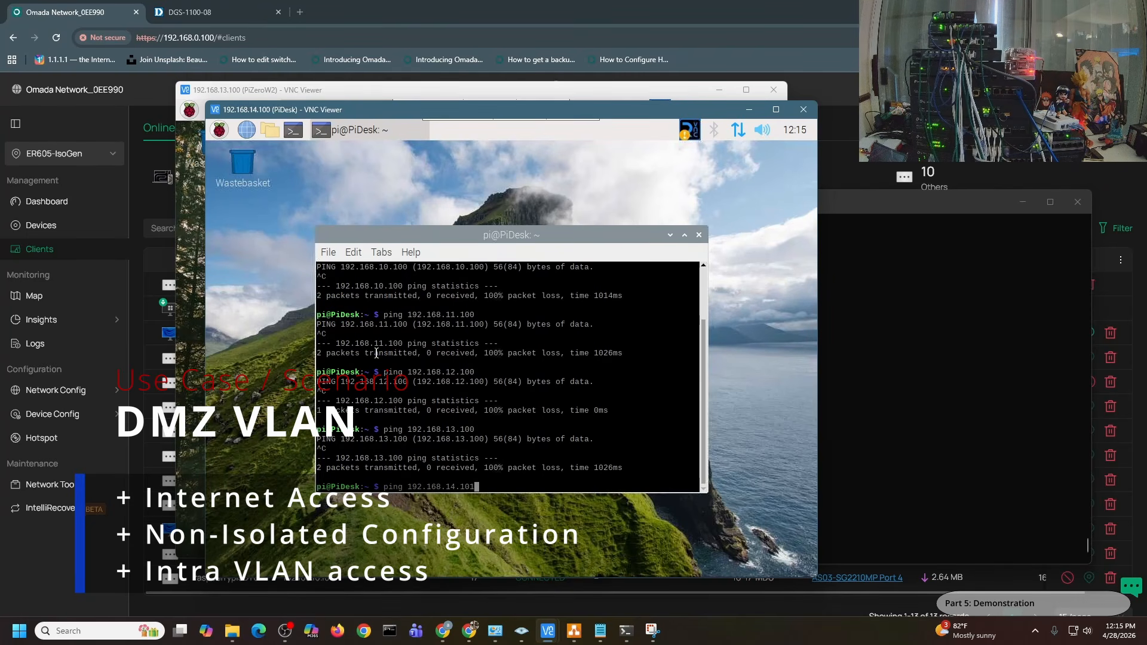
key("Return")
key("ctrl+c")
Ping the Isolated VLAN client at 192.168.15.100 from the DMZ VLAN terminal, and stop the ping
key("Up")
key("Left")
key("Left")
key("Left")
key("Left")
key("BackSpace")
type("0")
key("Return")
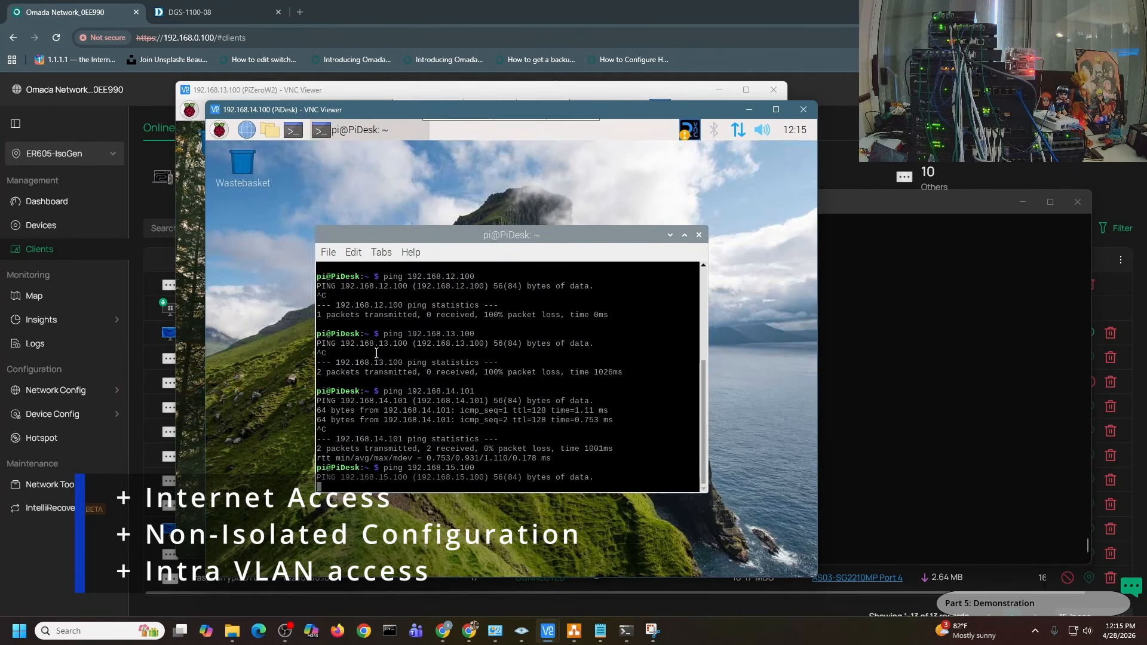
key("ctrl+c")
Ping the MDU client at 192.168.16.101 from the DMZ VLAN terminal, and stop the ping
key("Up")
key("Left")
key("Left")
key("Left")
key("Left")
key("BackSpace")
key("Return")
key("ctrl+c")
Ping the MDU client at 192.168.16.102 from the DMZ VLAN terminal, and stop the ping
key("Up")
key("BackSpace")
type("2")
key("Return")
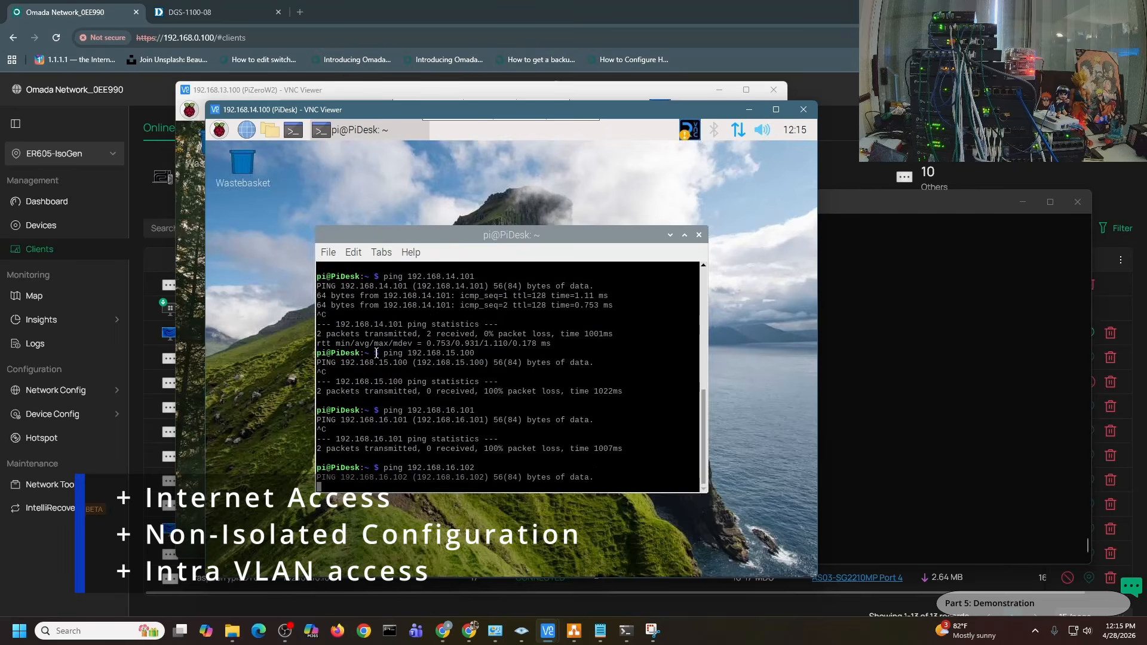
key("ctrl+c")
Open a terminal in the 192.168.15.100 VNC session, ping 192.168.0.100, and stop the ping
mouse_move(548, 630)
mouse_move(672, 577)
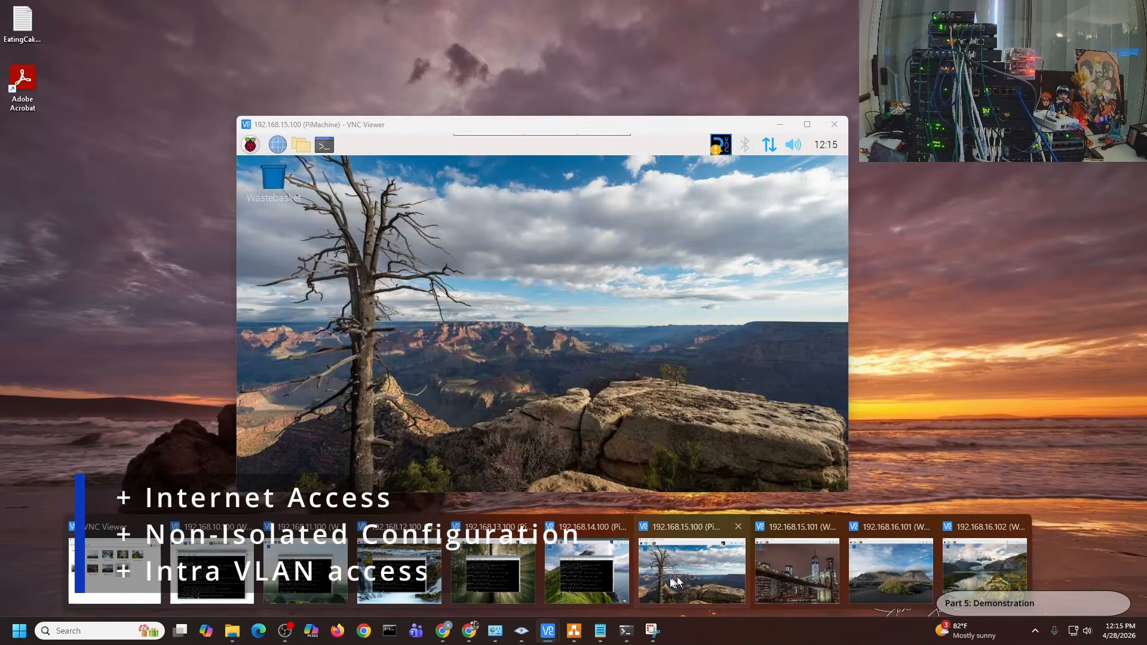
left_click(698, 574)
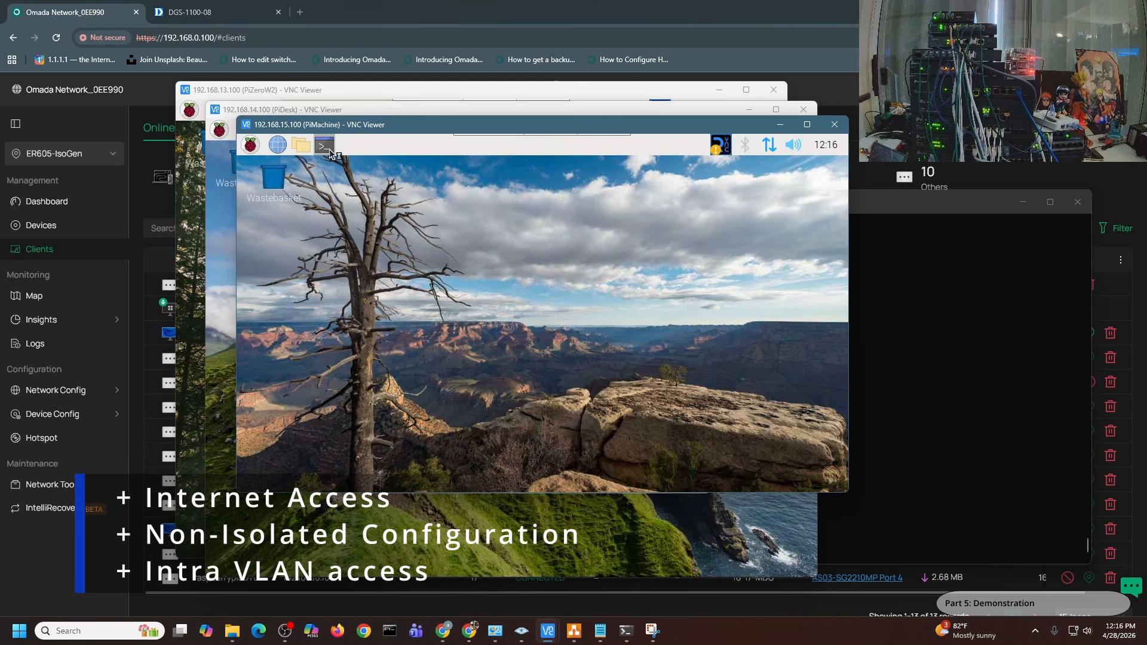
left_click(326, 147)
type("ping 192.168.0.1")
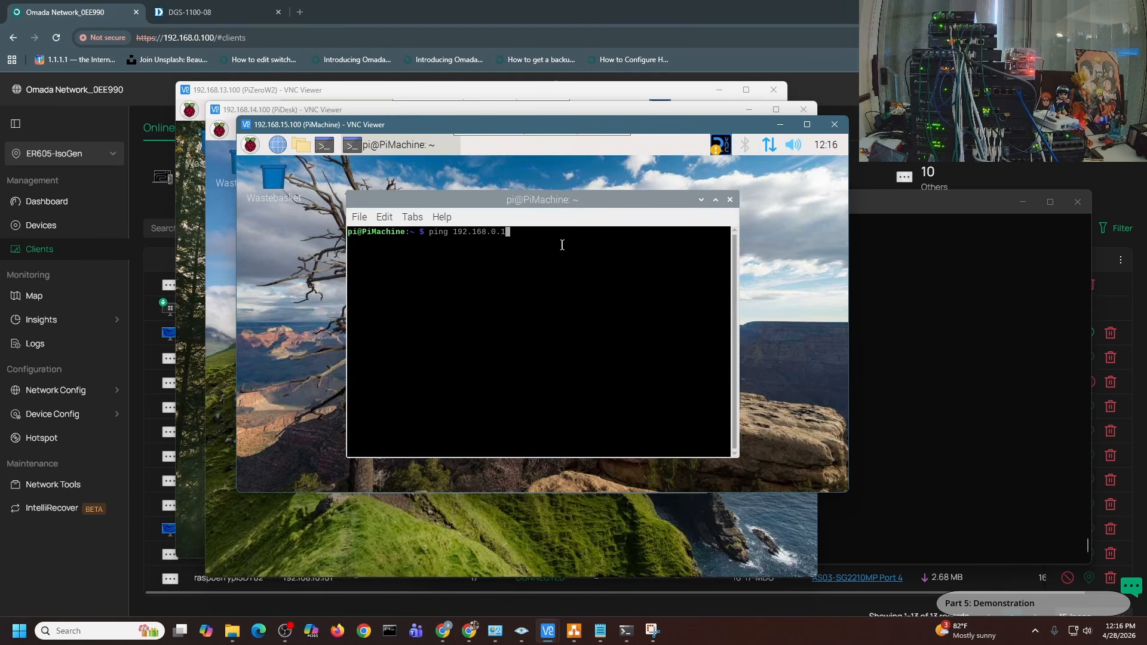
type("00")
key("Return")
key("ctrl+c")
Ping the Home VLAN client at 192.168.10.100 from the Isolated VLAN terminal, and stop the ping
key("Up")
key("Left")
key("Left")
key("Left")
key("Left")
key("Left")
type("1")
key("Return")
key("ctrl+c")
Ping the guest client at 192.168.11.100 from the Isolated VLAN terminal, and stop the ping
key("Up")
key("Left")
key("Left")
key("Left")
key("Left")
key("BackSpace")
type("1")
key("Return")
key("ctrl+c")
Ping the Camera VLAN client at 192.168.12.100 from the Isolated VLAN terminal, and stop the ping
key("Up")
key("Left")
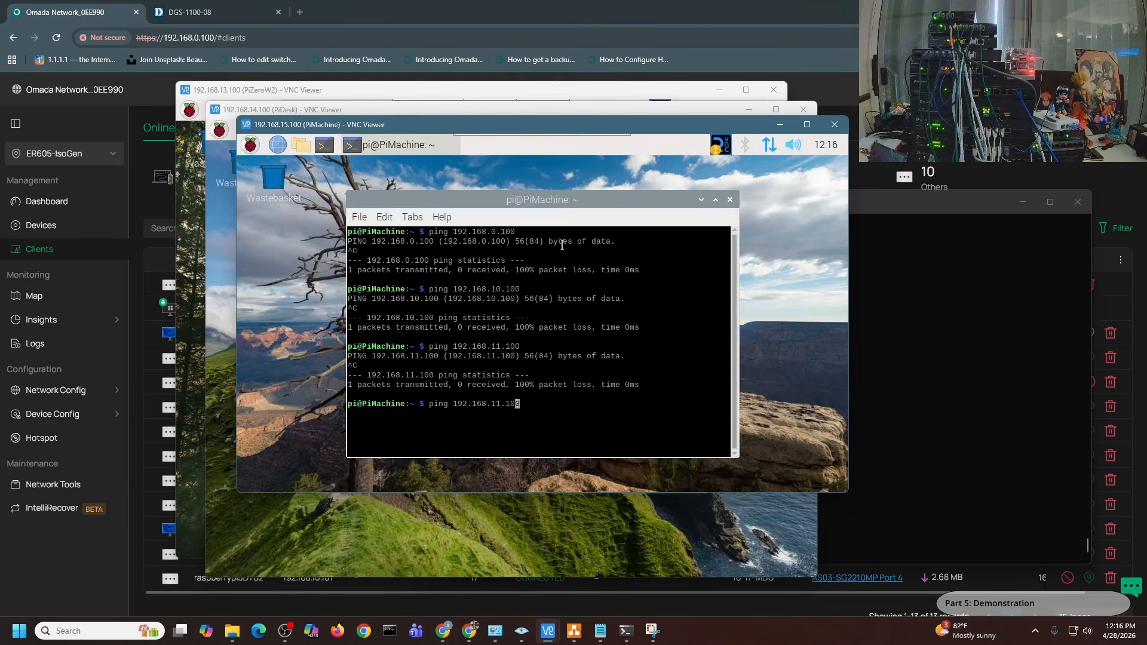
key("Left")
key("Left")
key("Left")
key("BackSpace")
type("2")
key("Return")
key("ctrl+c")
Ping the IoT client at 192.168.13.100 from the Isolated VLAN terminal, and stop the ping
key("Up")
key("Left")
key("Left")
key("Left")
key("Left")
key("BackSpace")
type("3")
key("Return")
key("ctrl+c")
Ping the DMZ client at 192.168.14.100 from the Isolated VLAN terminal, and check the Omada client list while it runs
key("Up")
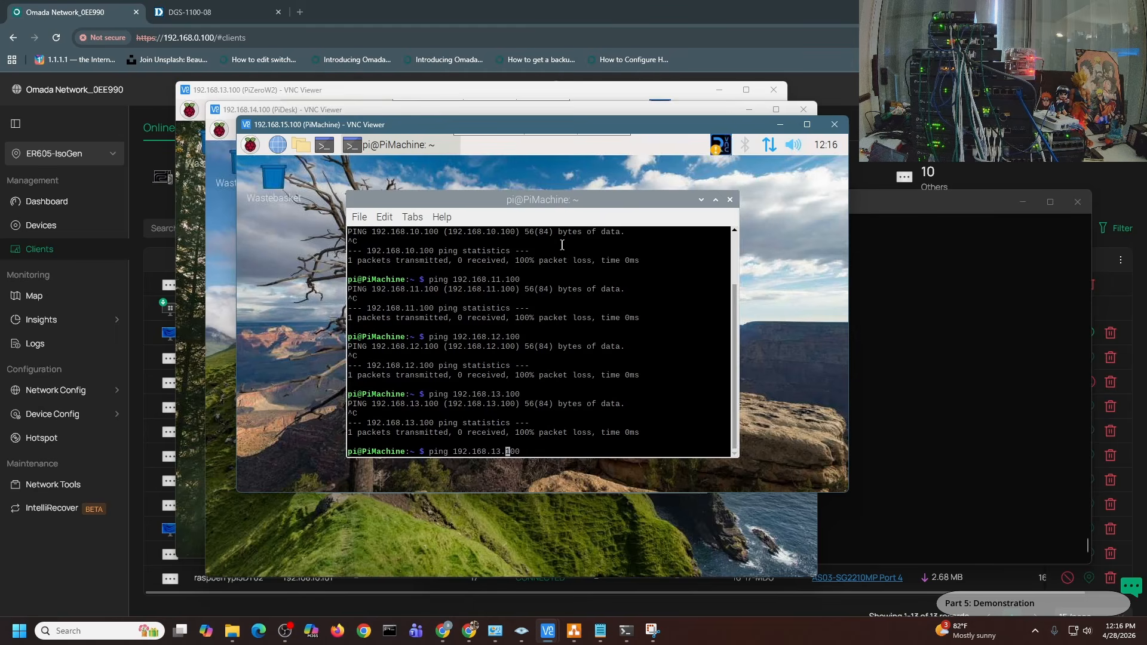
type("4")
key("Return")
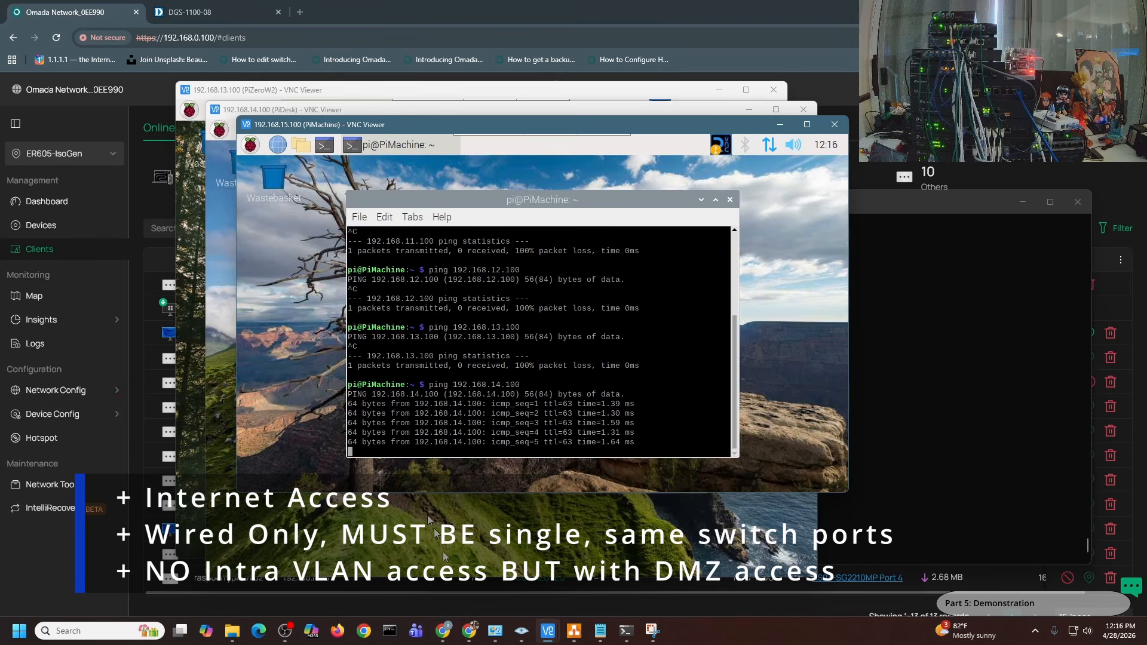
left_click(430, 607)
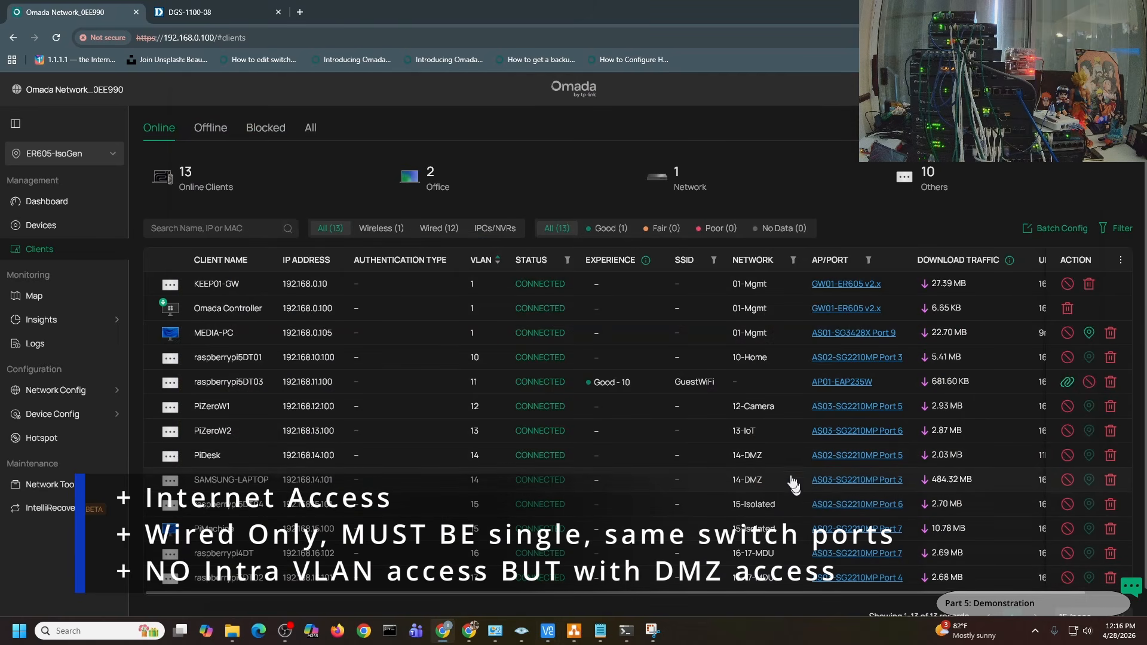
key("alt+Tab")
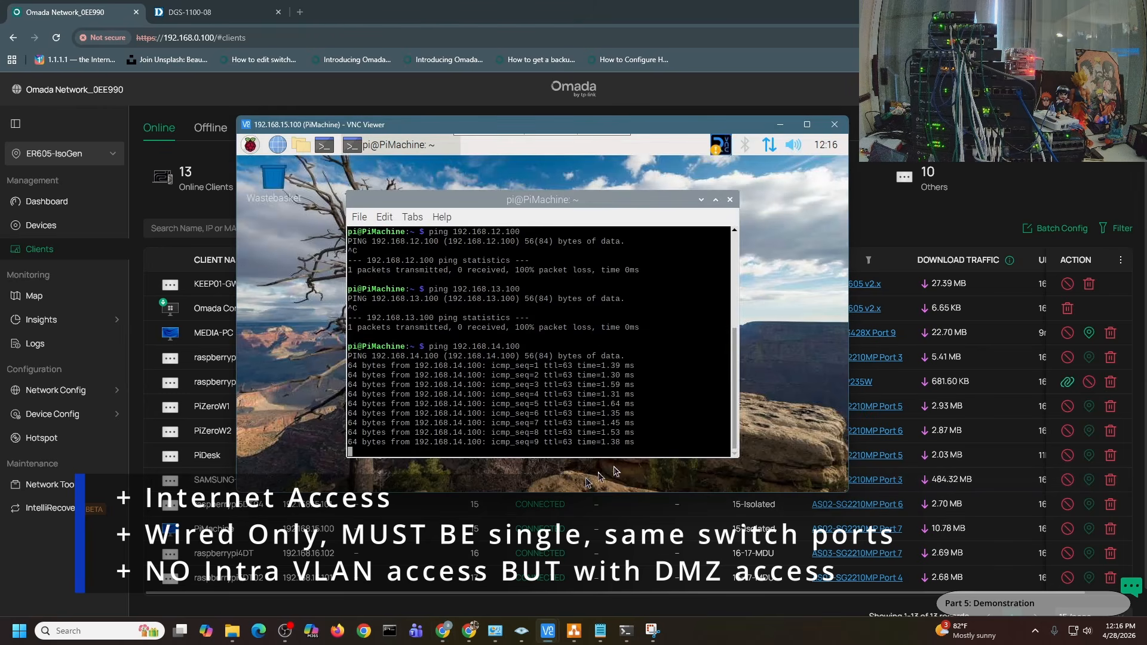
Ping the Isolated VLAN client's own address, 192.168.15.100, and stop the ping
key("Up")
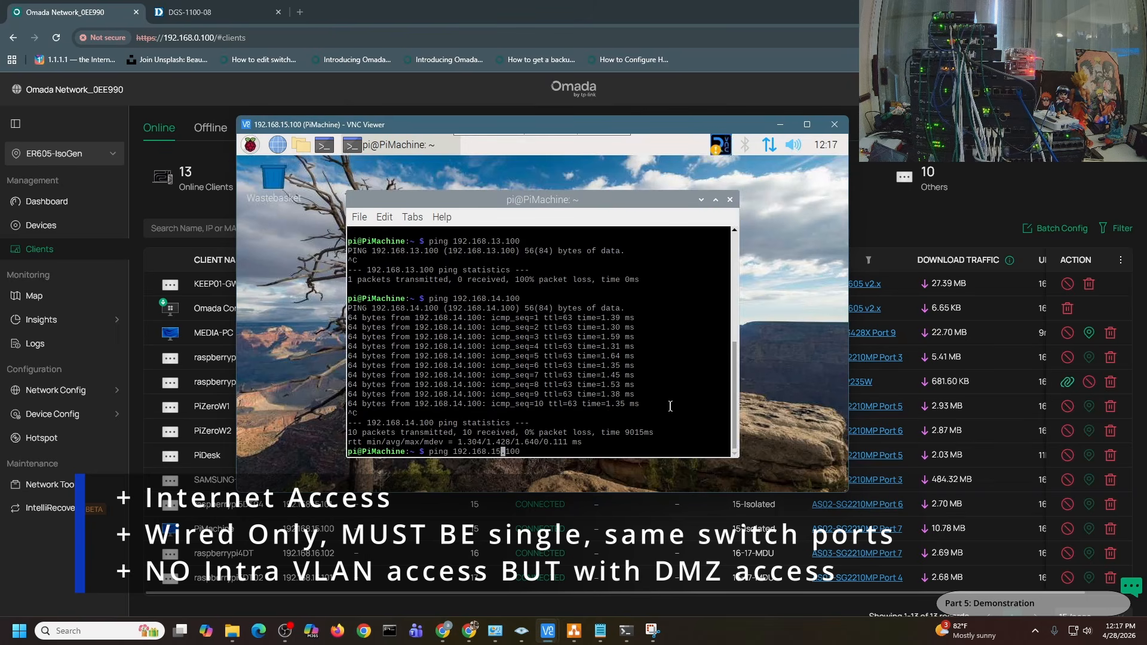
key("Return")
key("ctrl+c")
Start a ping to 192.168.15.101 within the same VLAN from the 192.168.15.100 terminal
key("Up")
key("BackSpace")
type("1")
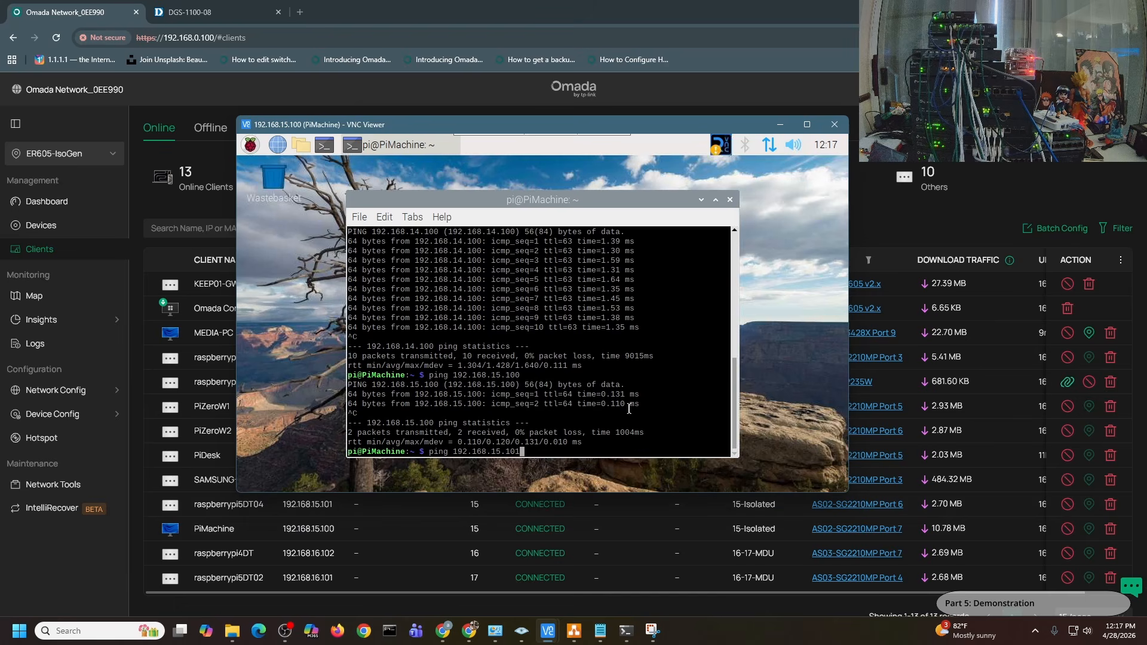
key("Return")
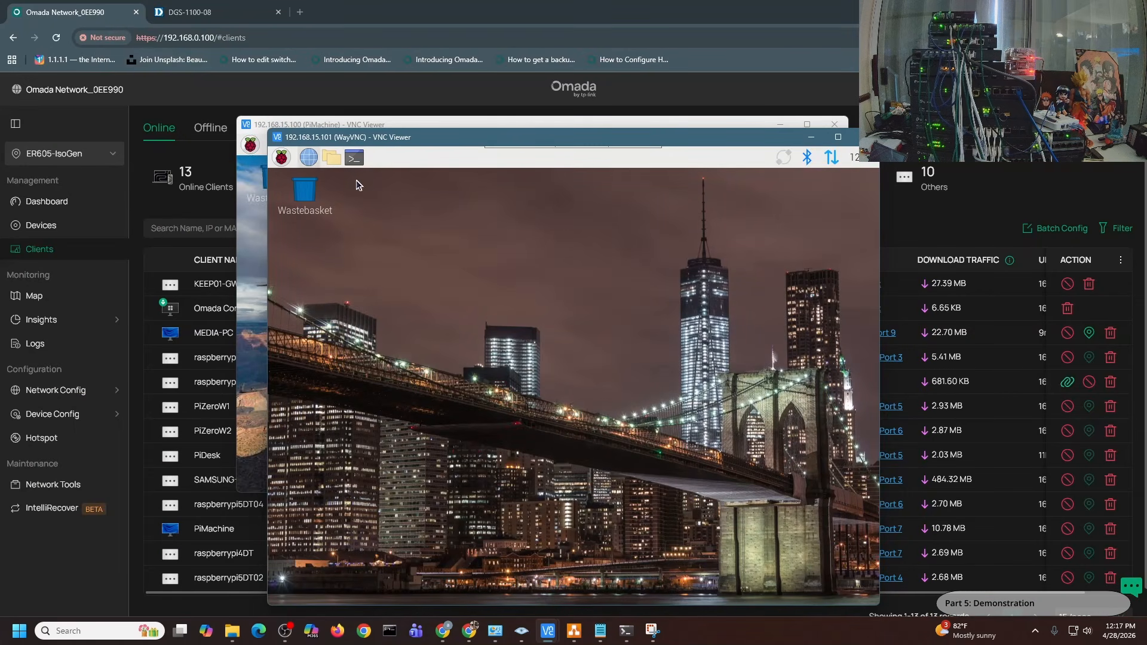
Open a terminal in the 192.168.15.101 VNC session and start a ping to 192.168.15.100
left_click(354, 157)
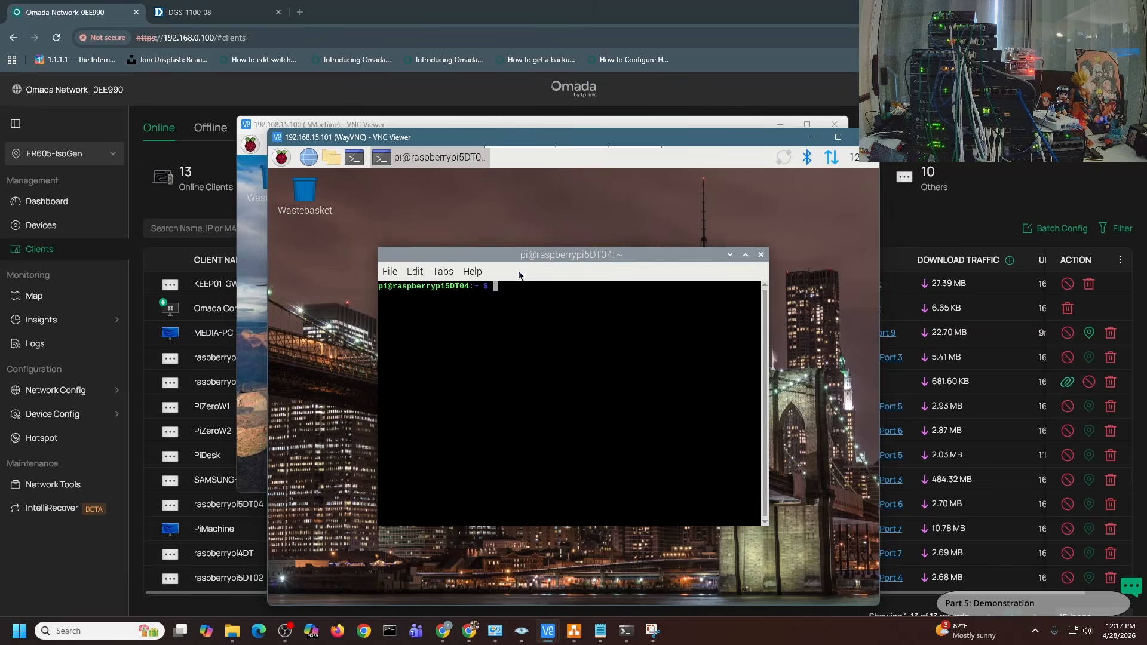
type("ping 192.168.15.100")
key("Return")
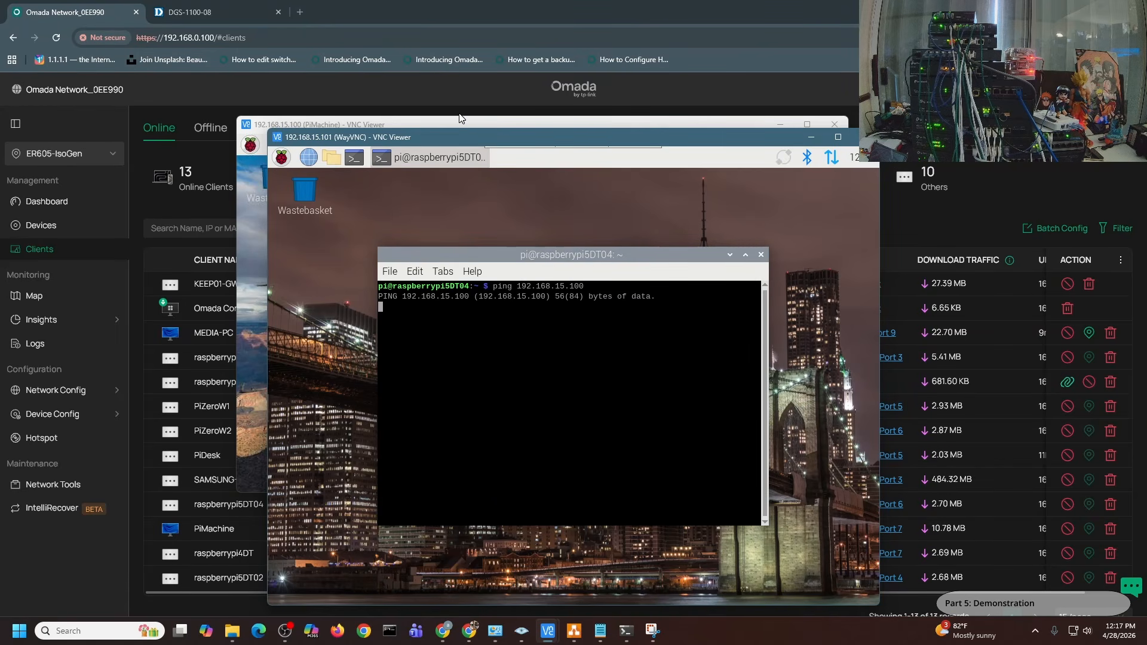
Return to the 192.168.15.100 VNC session and stop its running ping to 192.168.15.101
left_click(460, 123)
left_click(576, 507)
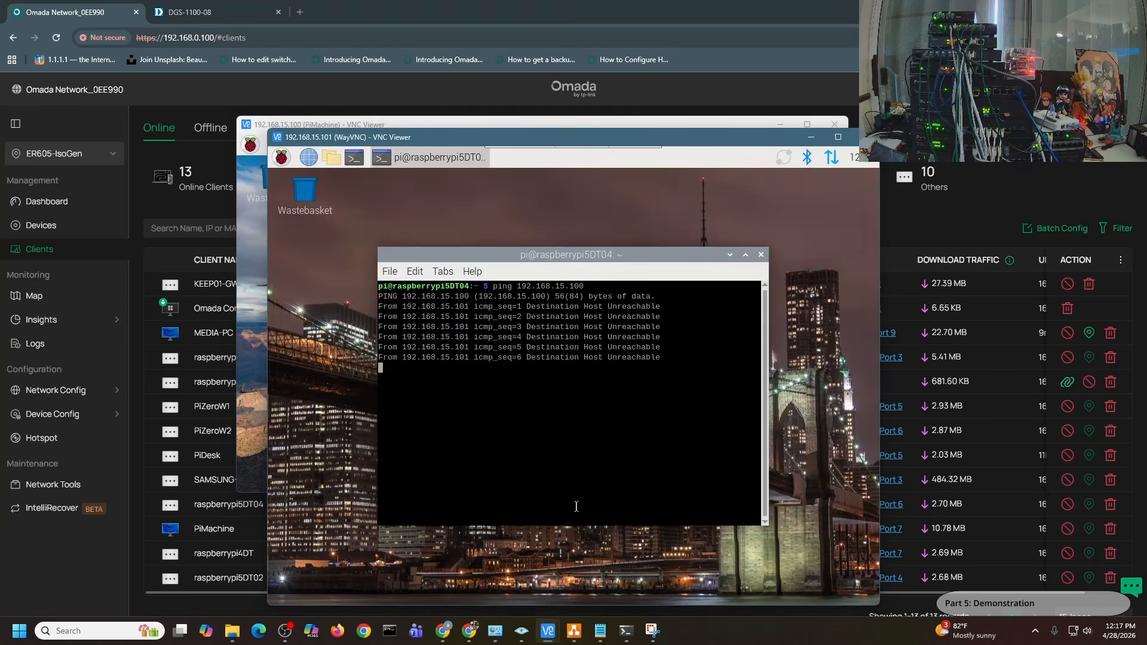
key("alt+Tab")
left_click(476, 364)
key("ctrl+c")
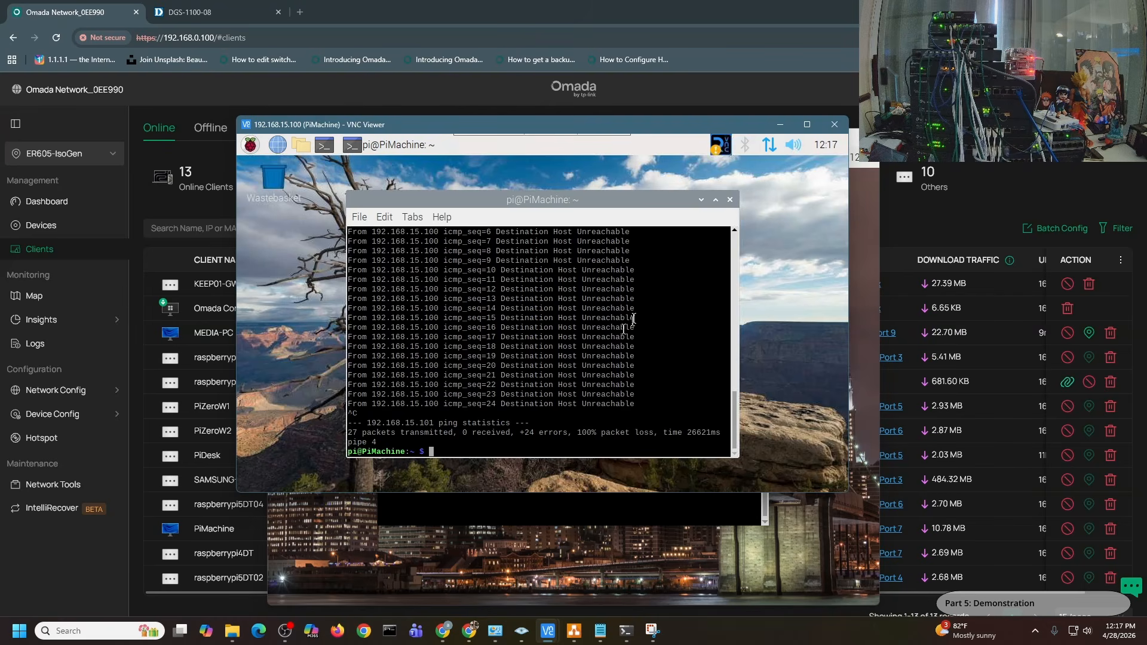
Open a terminal in the 192.168.16.101 VNC session, ping 192.168.0.100, and stop the ping
mouse_move(548, 631)
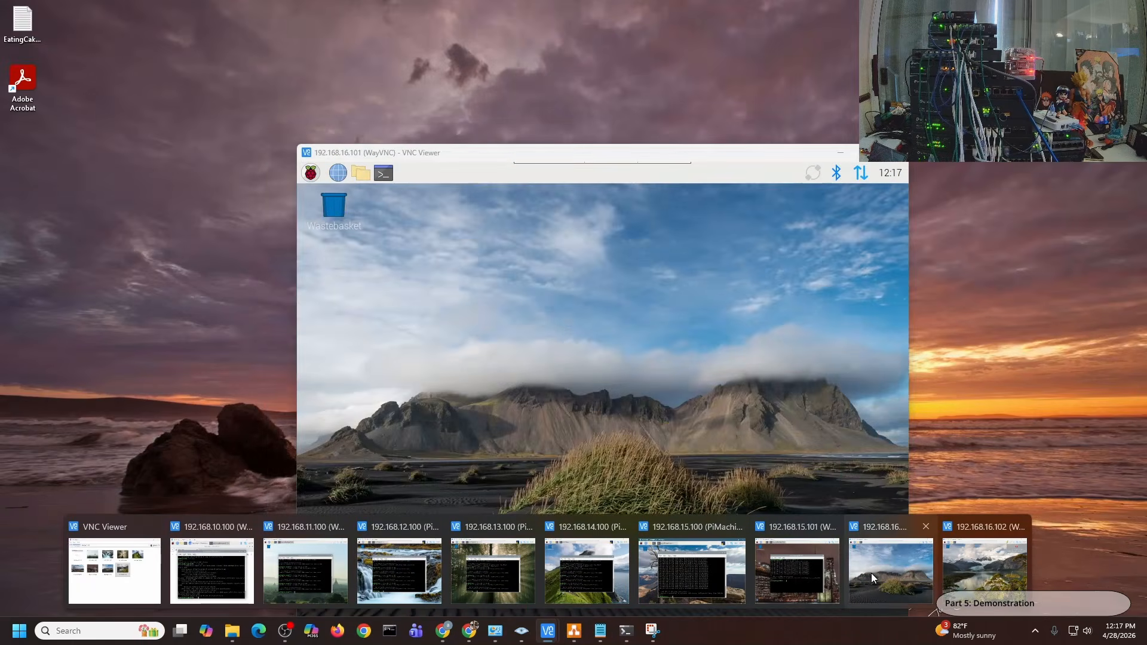
left_click(871, 572)
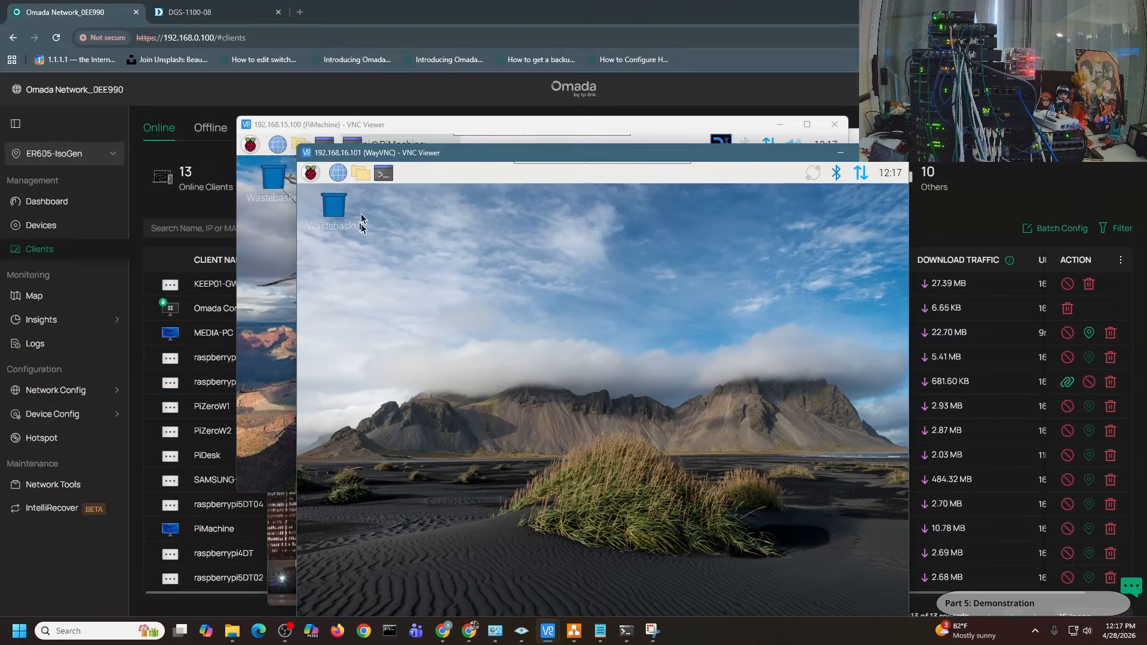
left_click(383, 173)
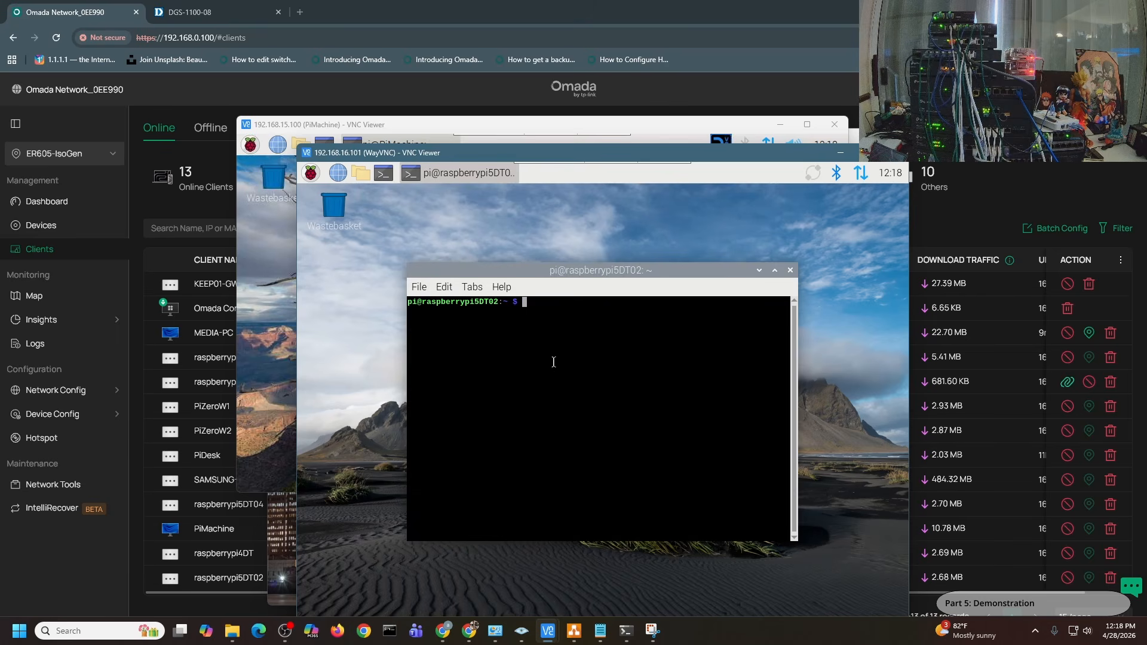
type("ping 192")
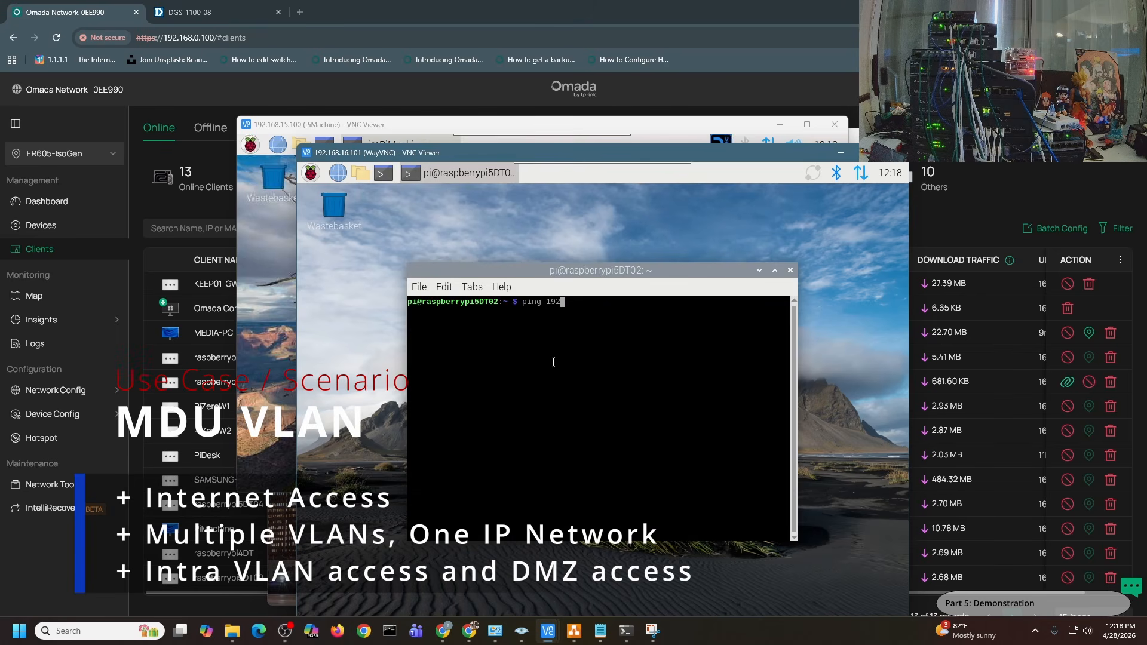
type(".168.0.100")
key("Return")
key("ctrl+c")
Ping 192.168.10.100 and 192.168.11.100 from the MDU VLAN terminal, stopping each ping
type("ping 192.168.10.100")
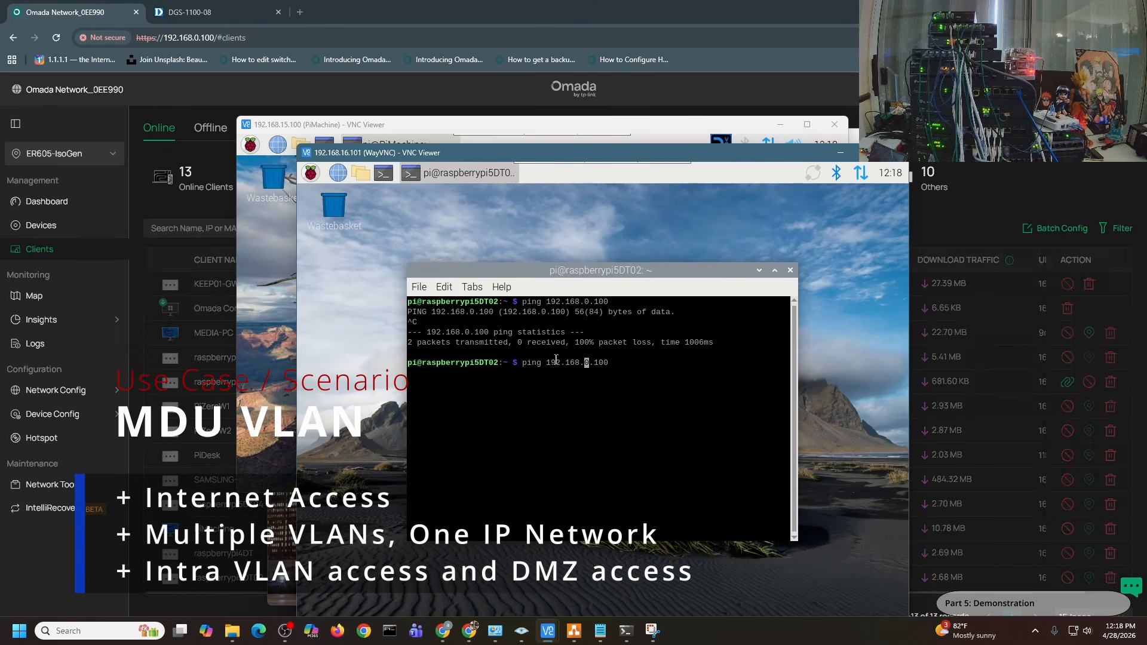
key("Return")
key("ctrl+c")
type("ping 192.168.11.100")
key("Return")
key("ctrl+c")
Ping 192.168.12.100 and 192.168.13.100 from the MDU VLAN terminal, stopping each ping
type("ping 192.168.12.100")
key("Return")
key("ctrl+c")
type("ping 192.168.13.100")
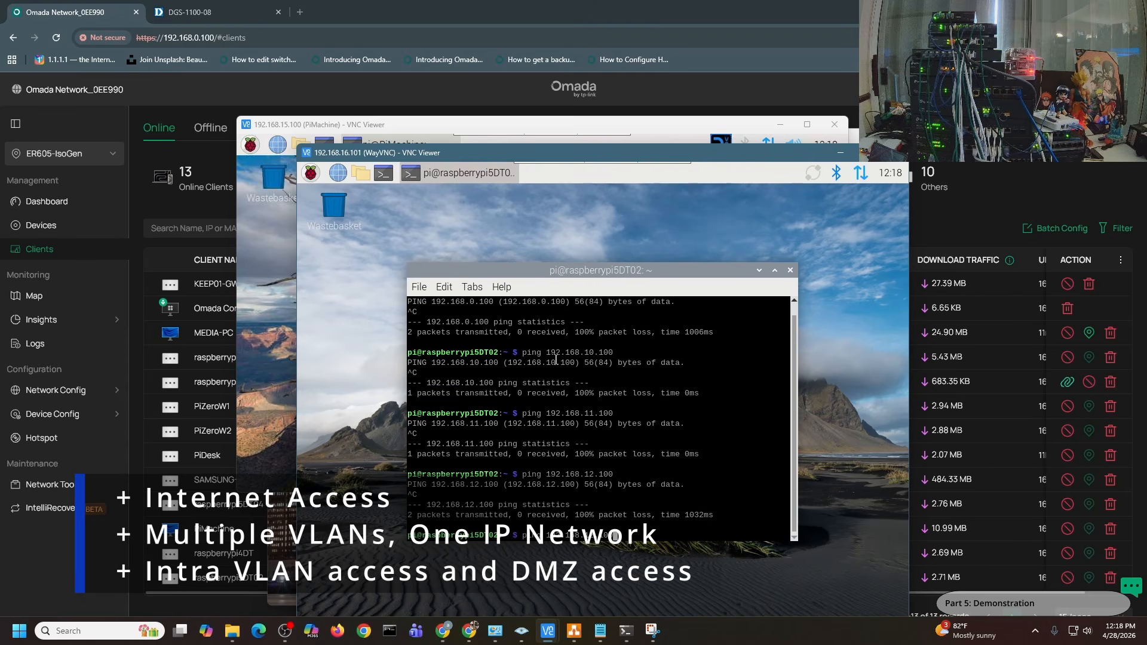
key("Return")
key("ctrl+c")
Ping the DMZ client at 192.168.14.100 from the MDU VLAN terminal, check the Omada client list, and return to the session
type("ping 192.168.14.100")
key("Return")
key("ctrl+c")
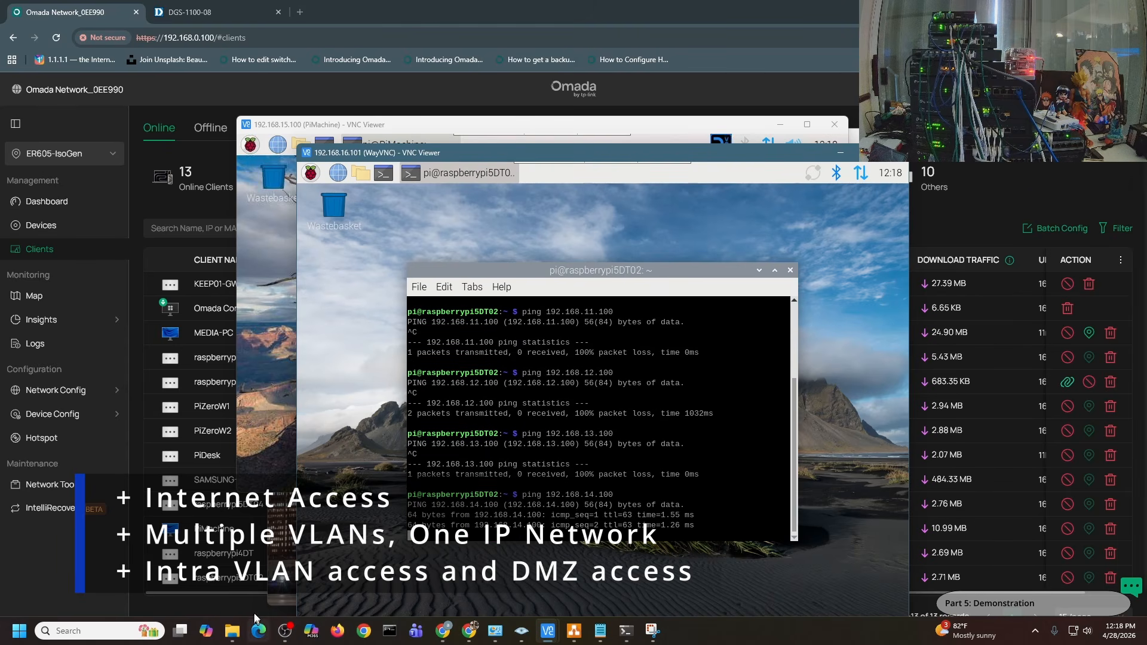
key("alt+Tab")
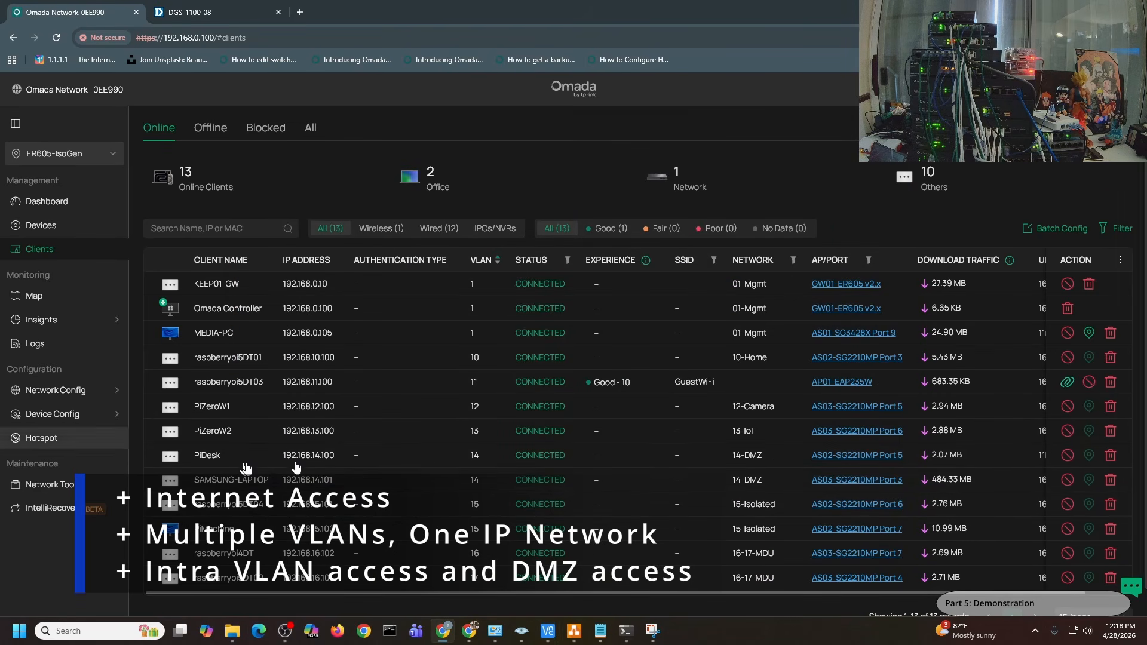
mouse_move(548, 630)
left_click(872, 584)
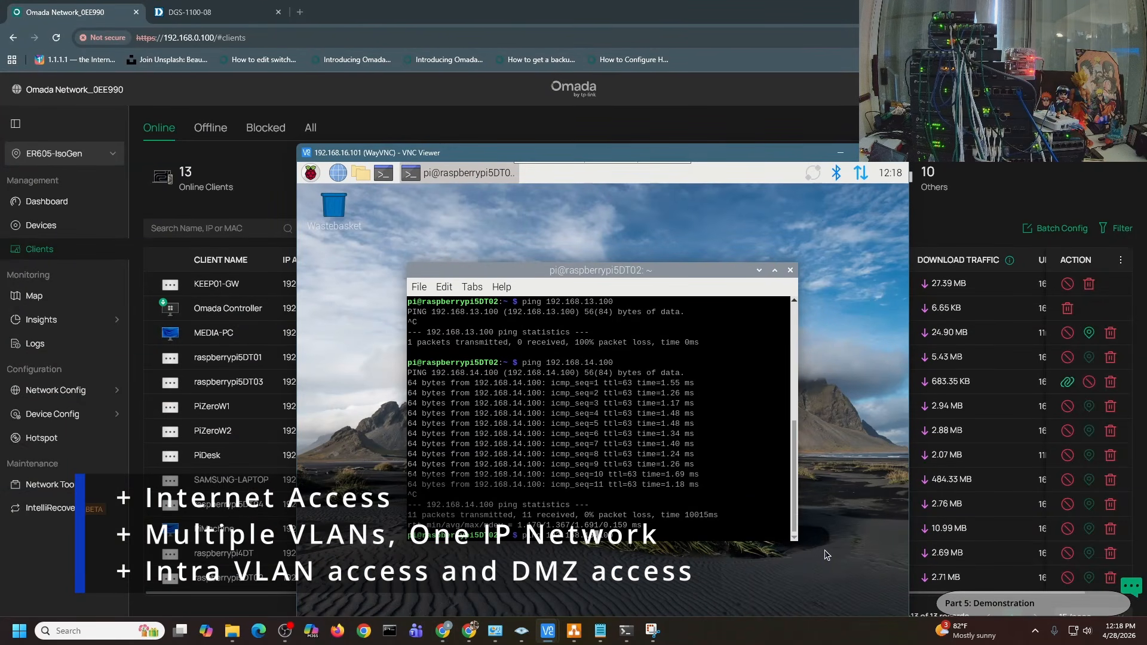
Ping 192.168.15.100 from the MDU VLAN terminal, stop it, and edit the recalled command's third octet to 16
key("Return")
key("ctrl+c")
key("Up")
key("Left")
key("Left")
key("Left")
key("Left")
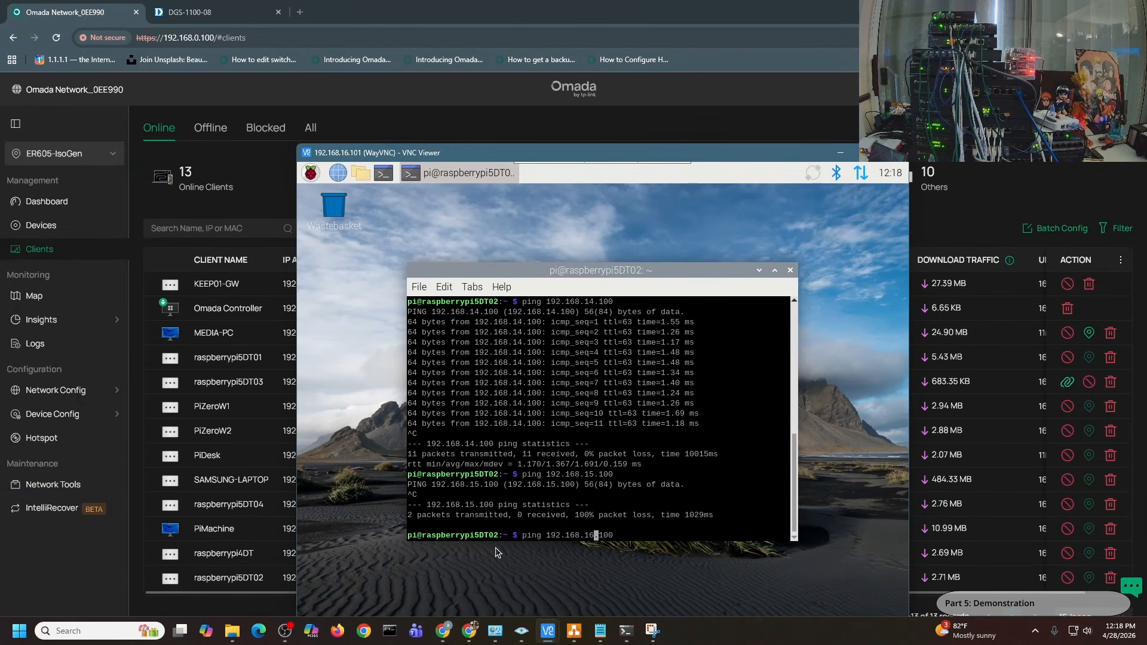
Open a terminal in the 192.168.16.102 VNC session and start a ping to the other MDU client
mouse_move(548, 630)
left_click(499, 573)
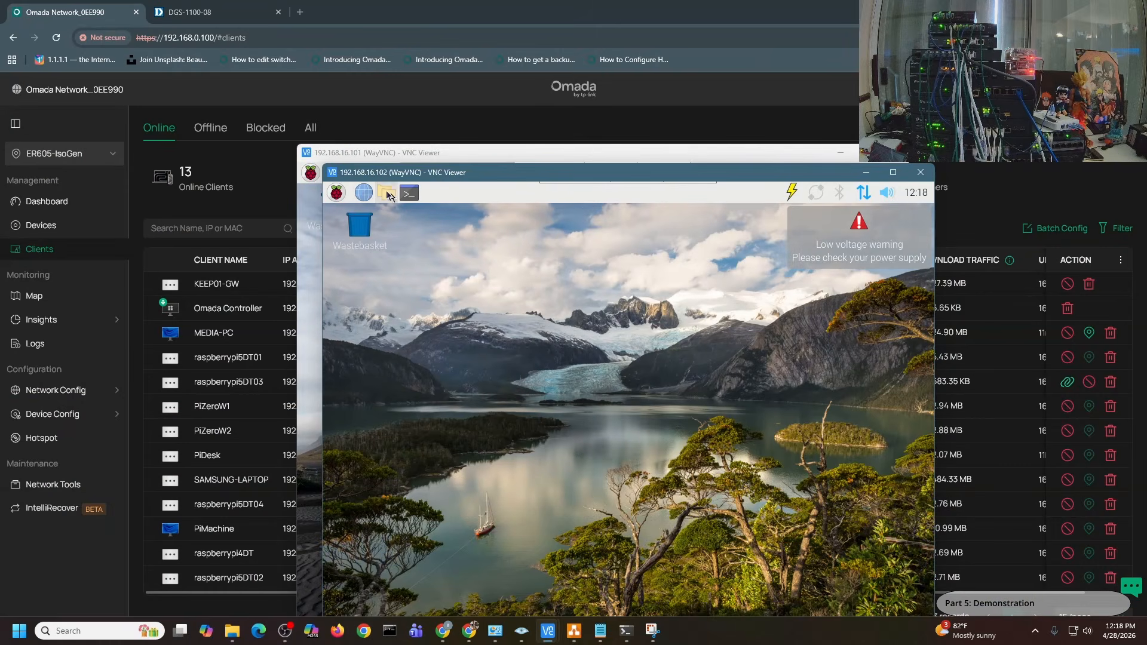
left_click(455, 157)
left_click(409, 193)
left_click(408, 193)
type("ping 192.168.15.100")
key("Return")
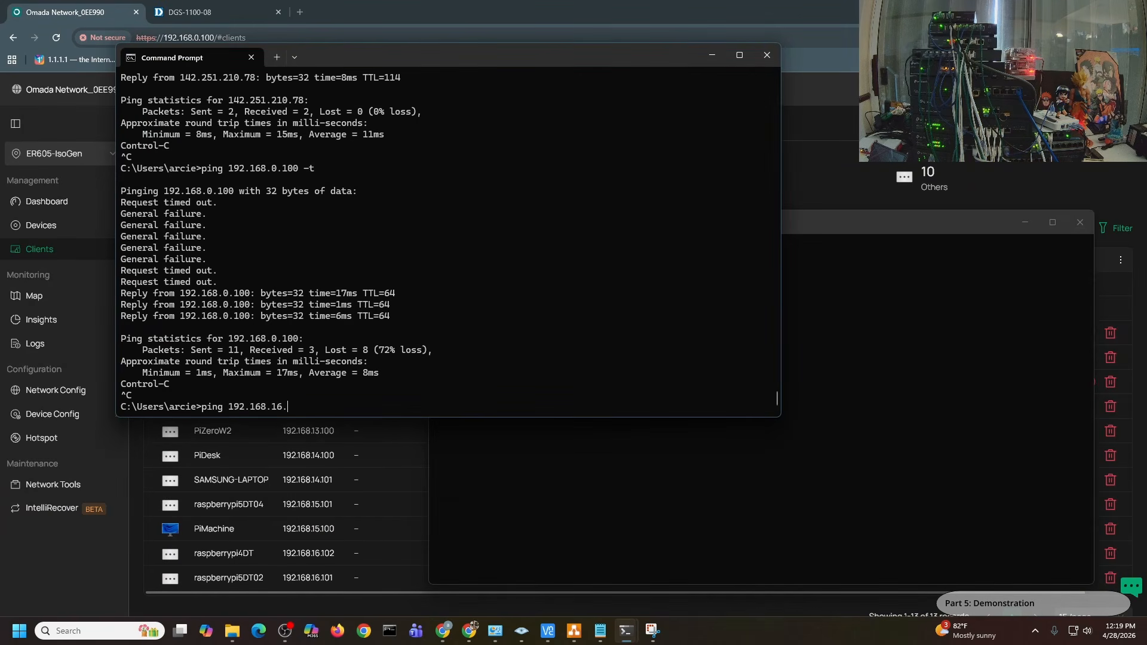
Start a continuous ping to 192.168.16.101 in the first Command Prompt window
key("BackSpace")
type("t")
key("Return")
Ping 192.168.16.102 from the second Command Prompt window, and start a continuous ping to the same address with -t
left_click(576, 478)
type("ping 19")
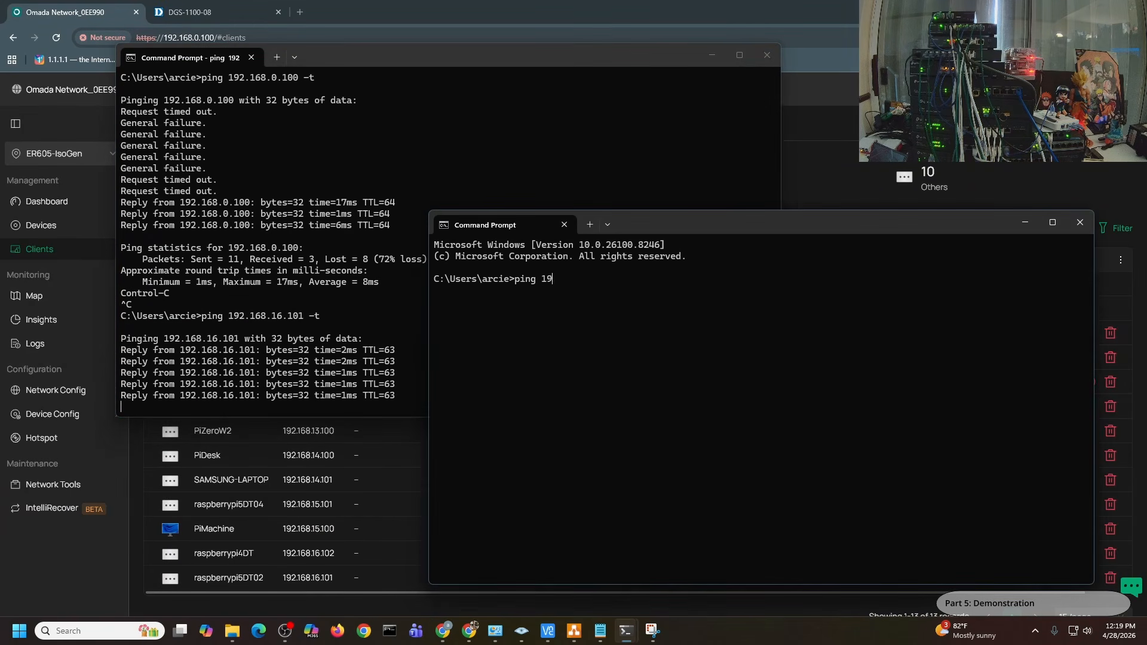
type("2.168.16.102")
key("Return")
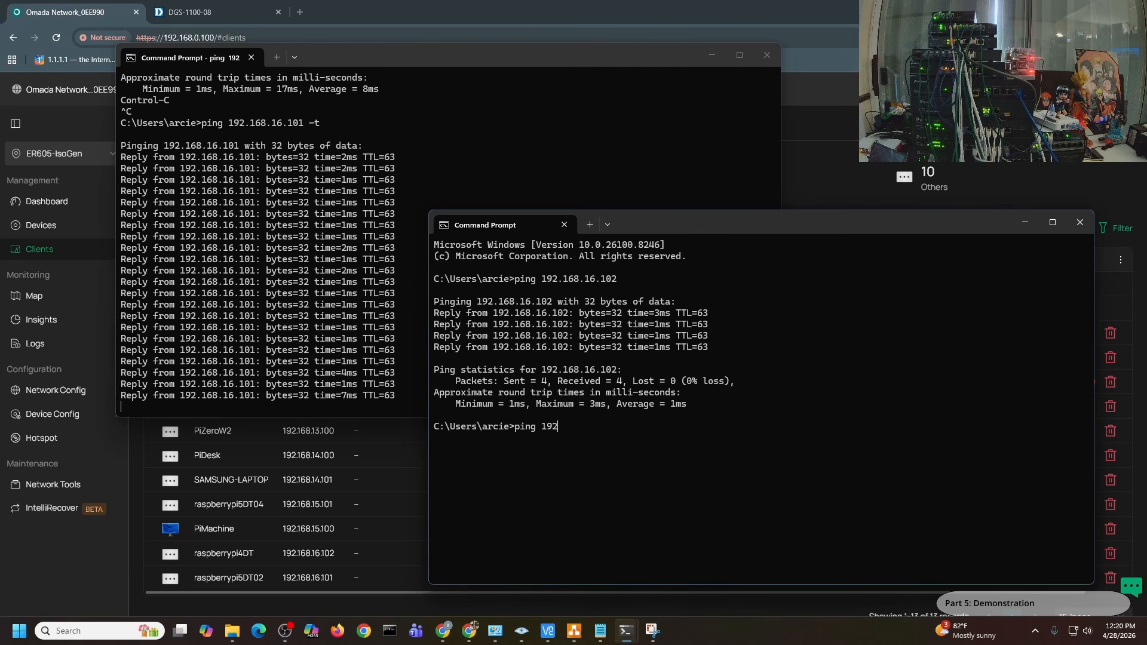
type("ping 192.168.16.102 -t")
key("Return")
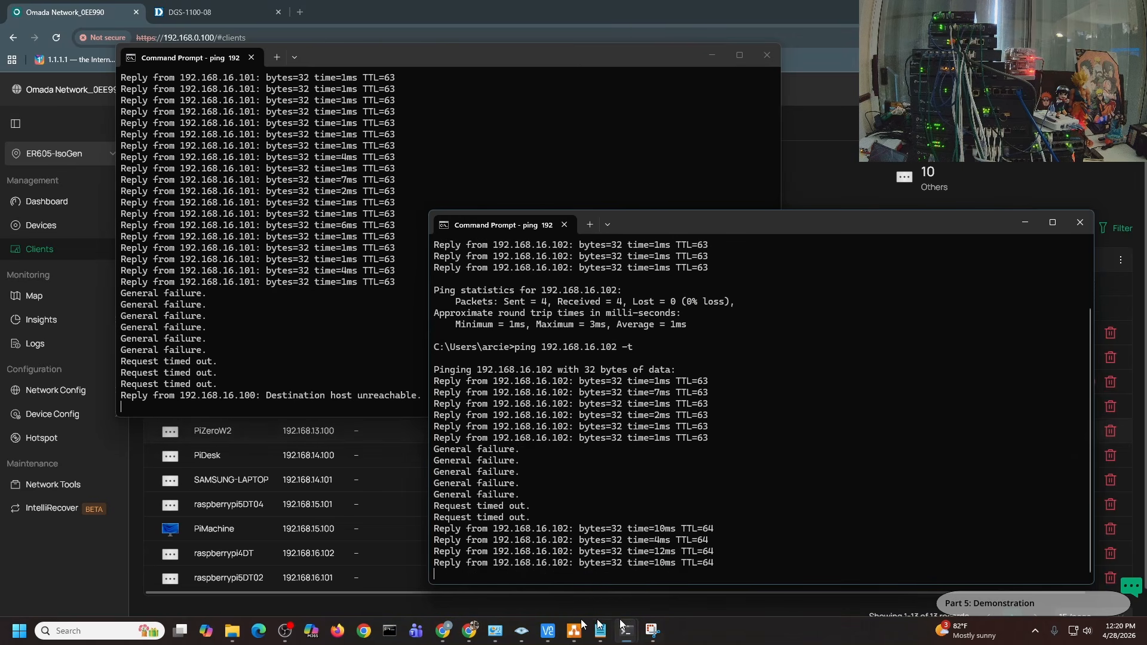
Open the Ethernet adapter in Network Connections
left_click(494, 631)
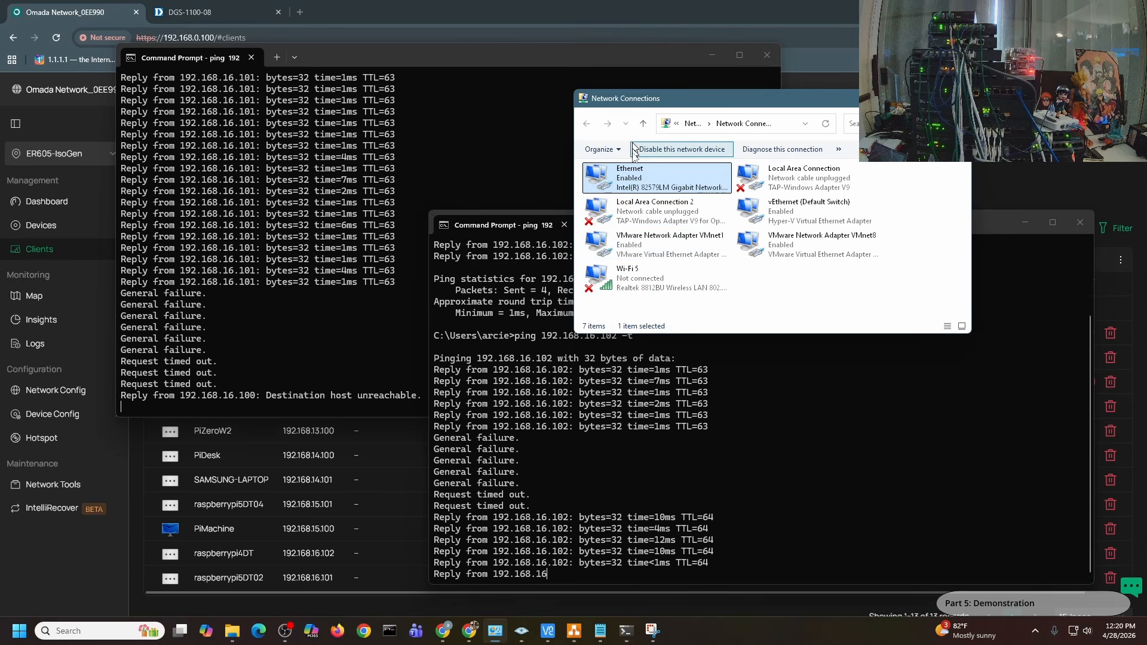
double_click(633, 179)
left_click(504, 311)
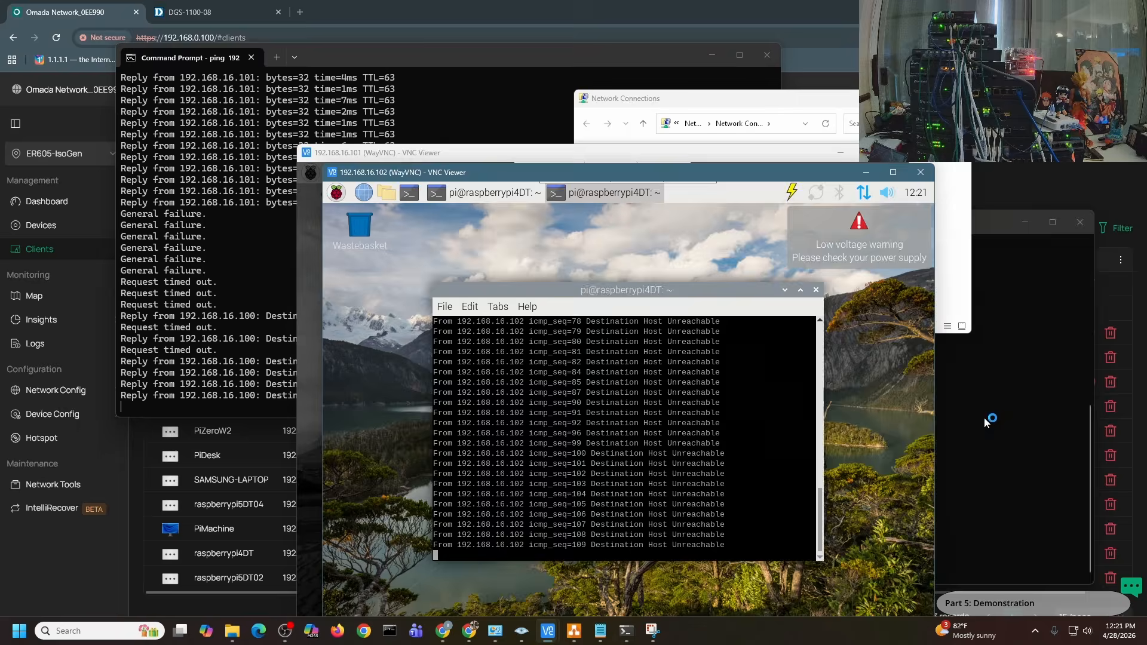
Bring both Command Prompt windows to the front to check the continuous pings to the MDU clients
left_click(985, 421)
left_click(421, 251)
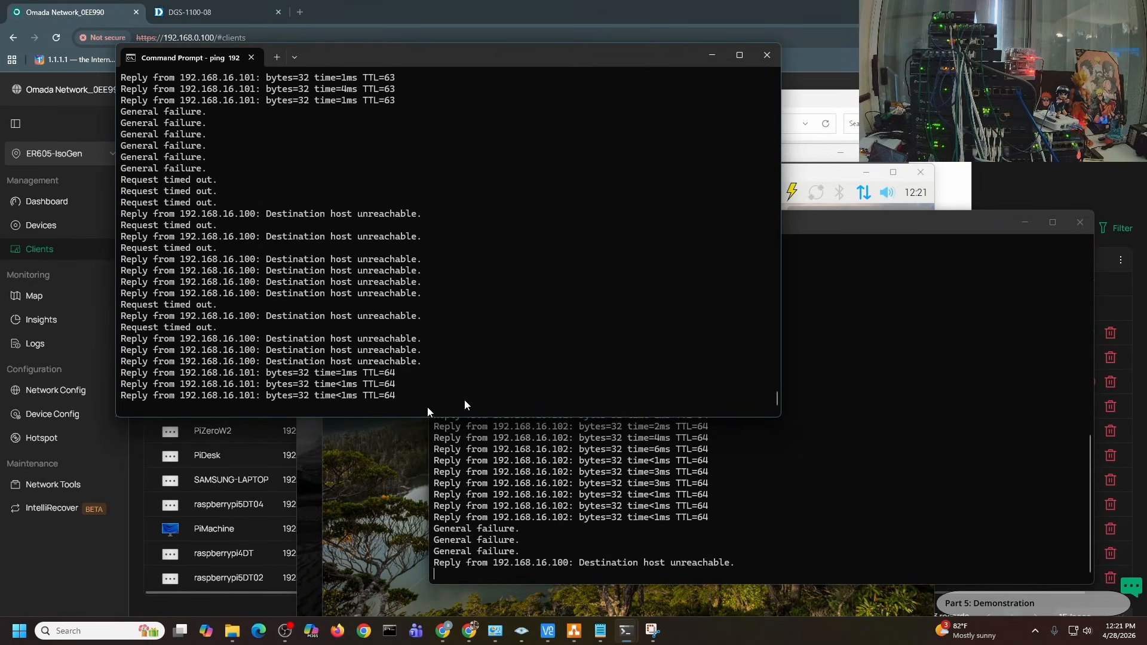
Check the ping in the 192.168.16.101 VNC session, the Omada client list and the Ethernet adapter's connection details
left_click(308, 470)
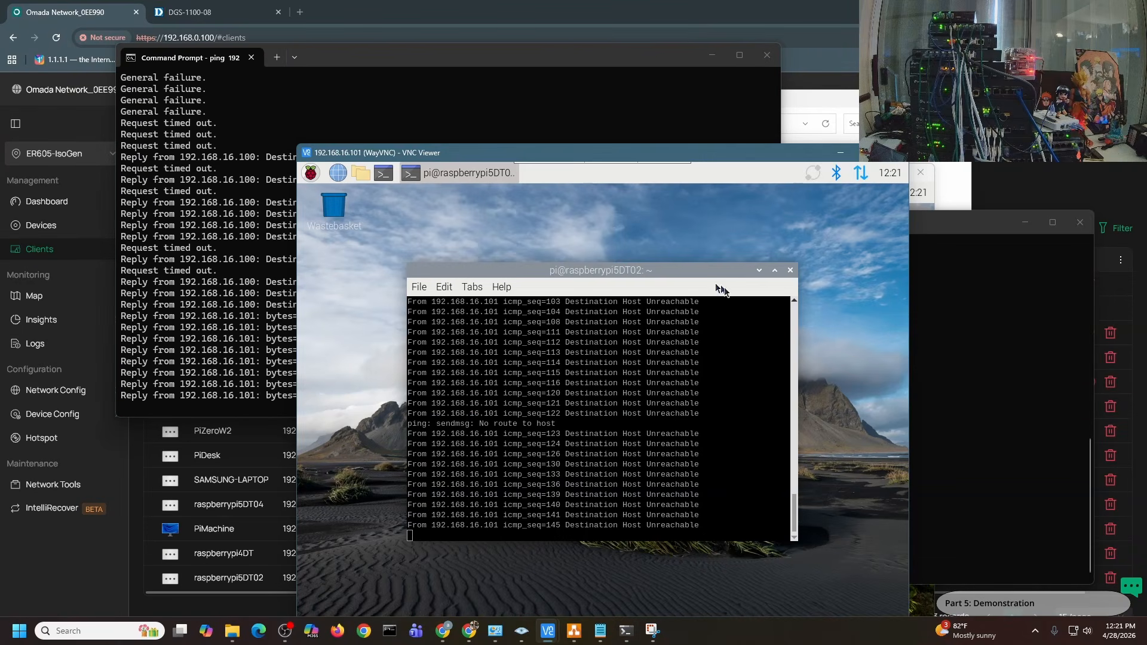
left_click(442, 630)
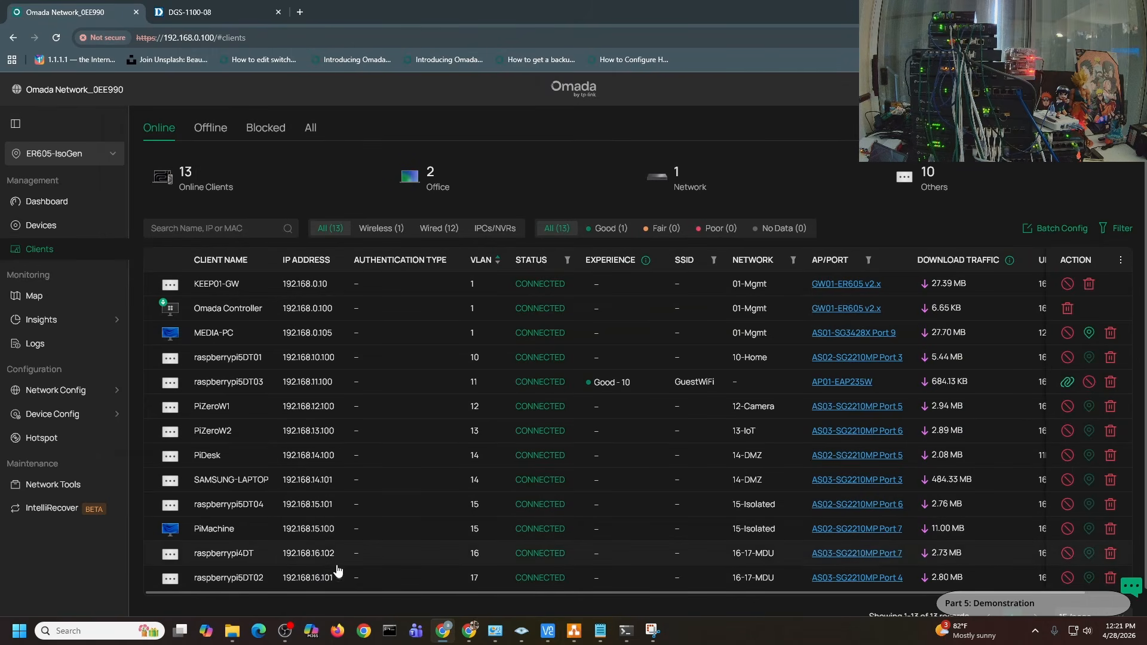
left_click(495, 630)
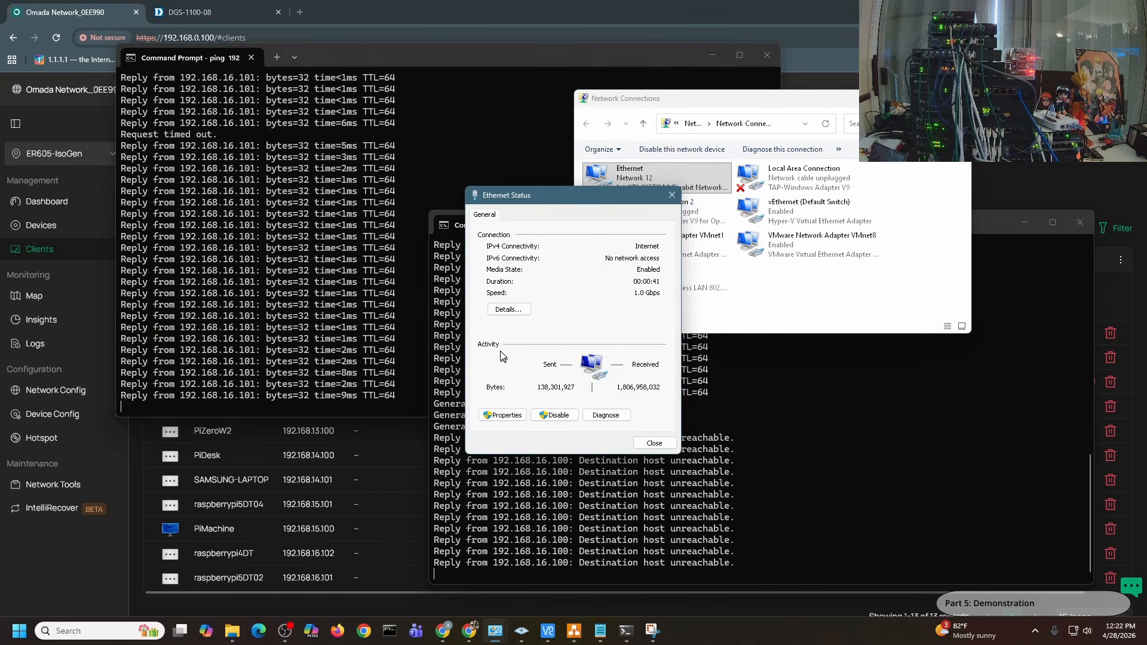
left_click(508, 309)
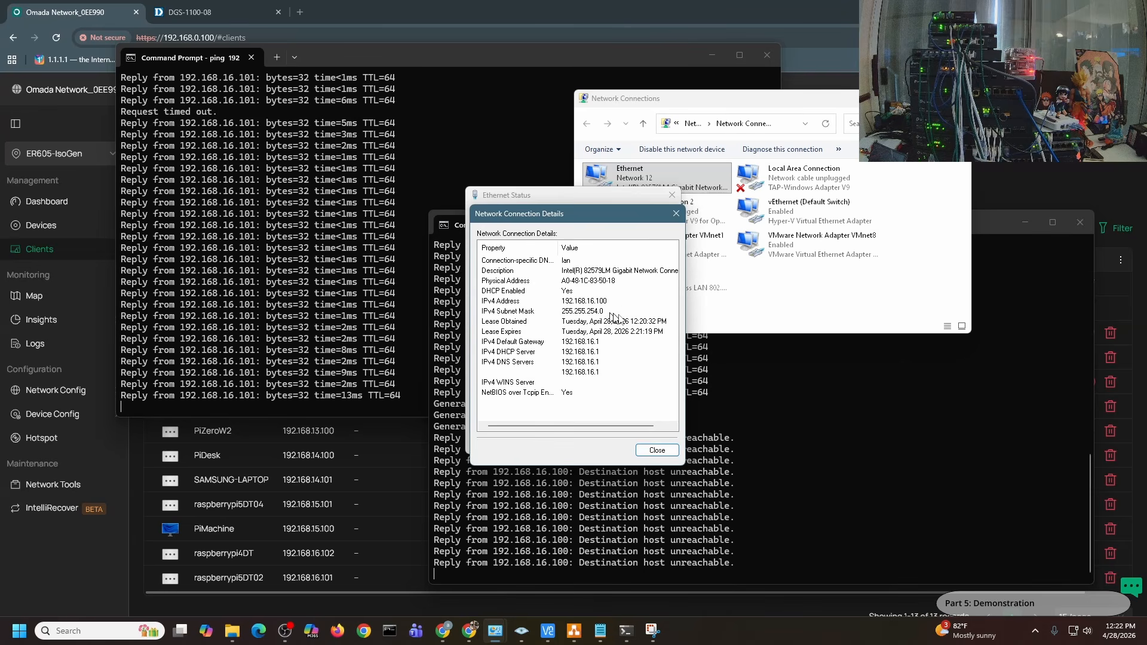
left_click(657, 451)
left_click(655, 443)
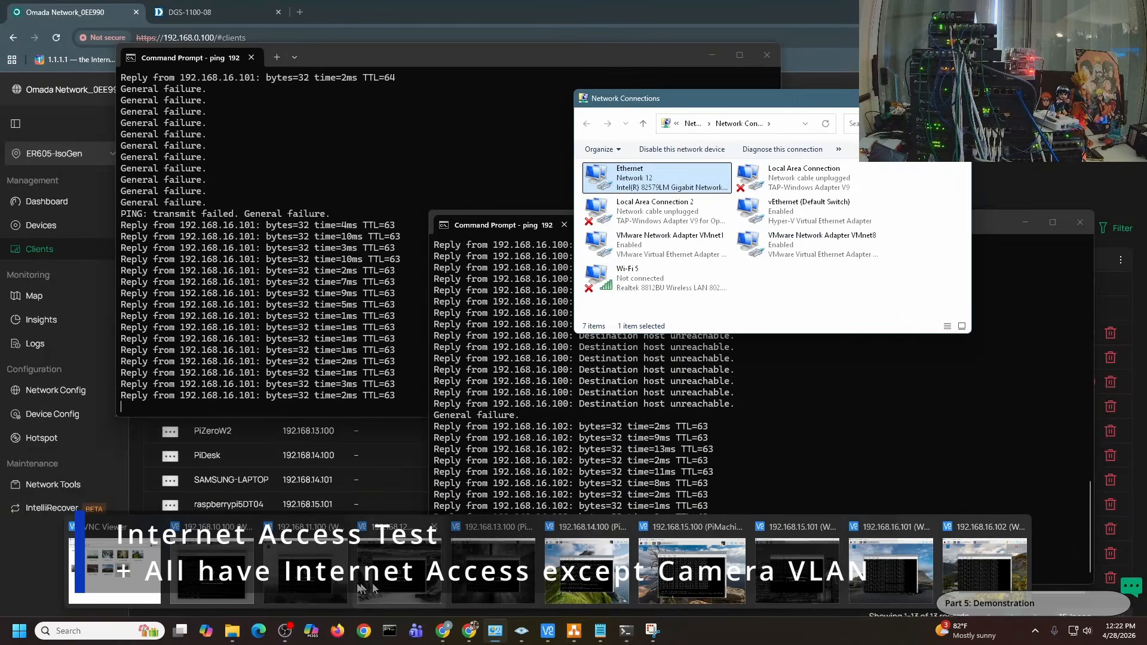
Test internet access from the 192.168.11.100, 192.168.12.100, 192.168.14.100 and 192.168.15.100 VNC sessions, continuing past the blank keyring password prompt
left_click(372, 588)
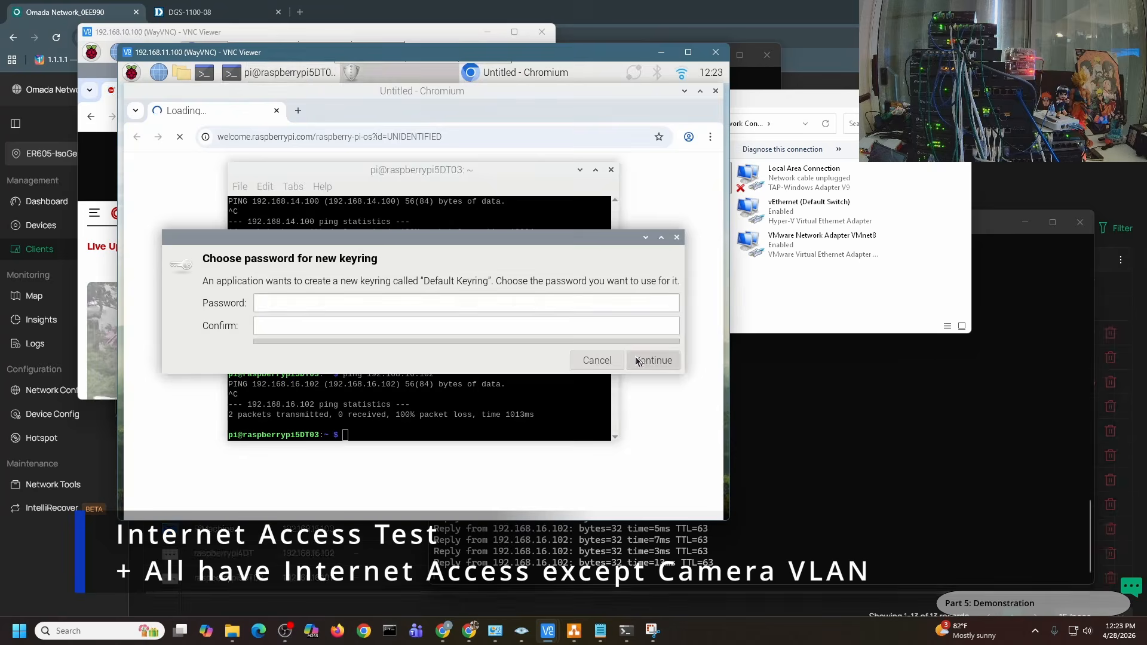
left_click(637, 360)
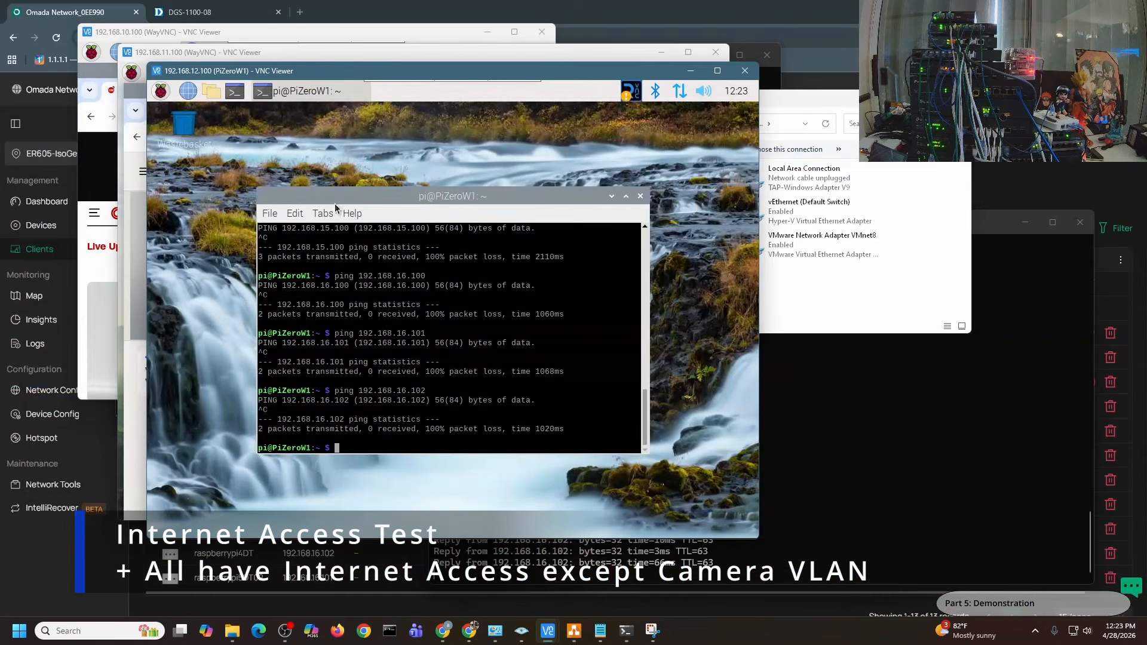
key("Return")
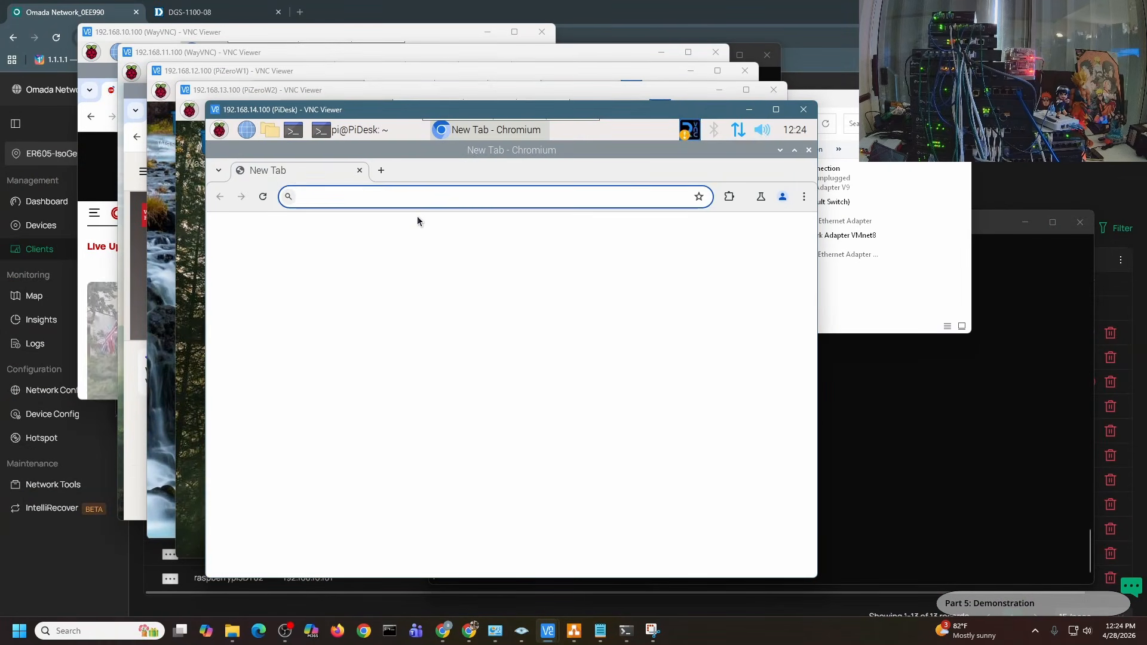
left_click(479, 388)
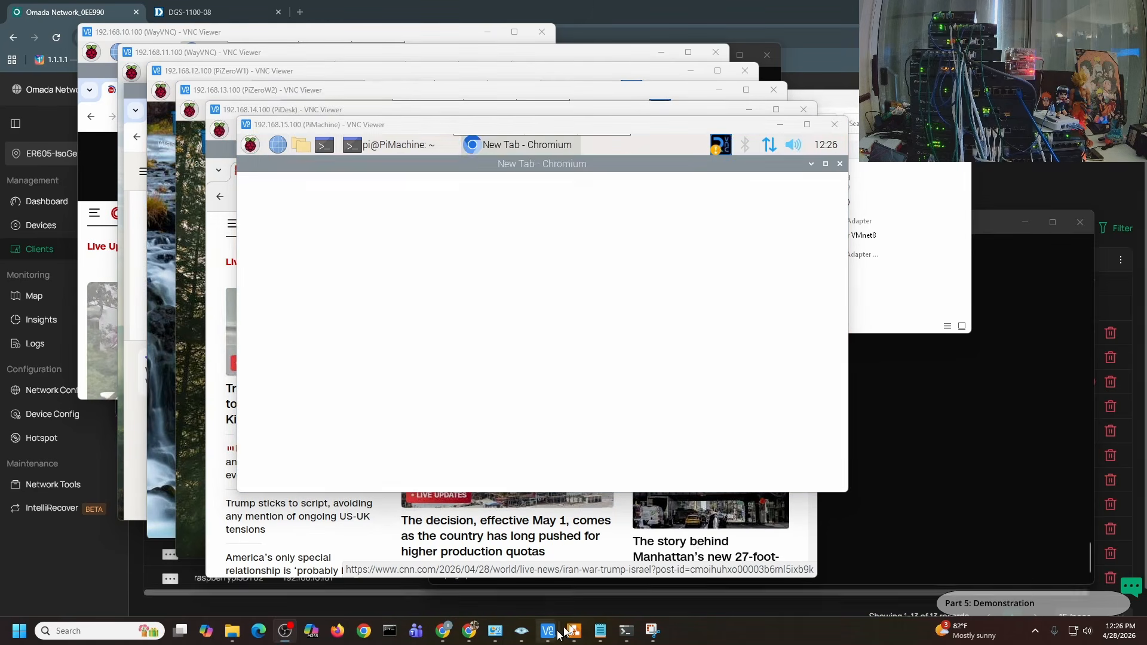
left_click(839, 165)
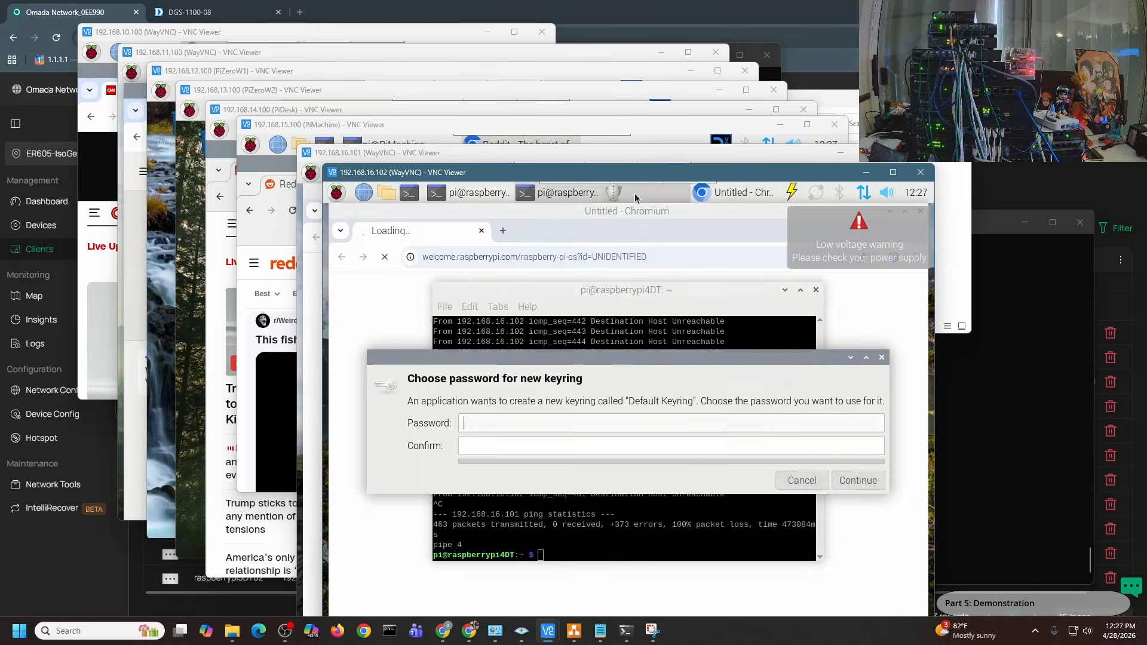
Close Chromium and the terminal in the 192.168.16.101 VNC session, and reopen Chromium on the Google page
left_click(461, 156)
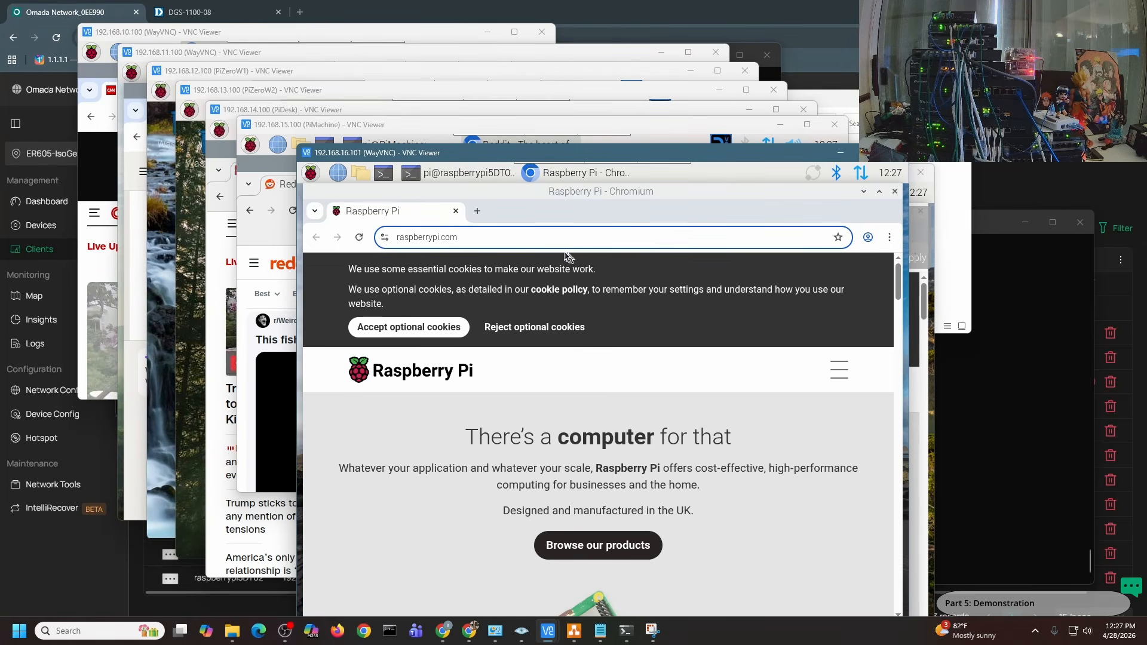
left_click(477, 211)
left_click(514, 241)
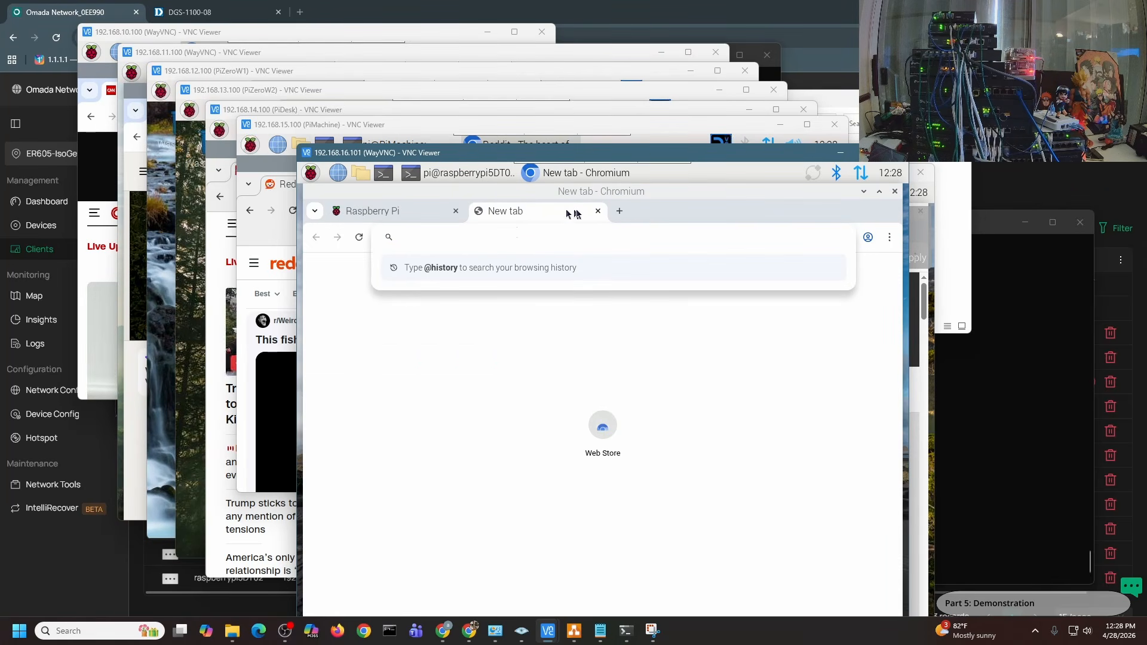
left_click(598, 211)
left_click(894, 192)
left_click(790, 270)
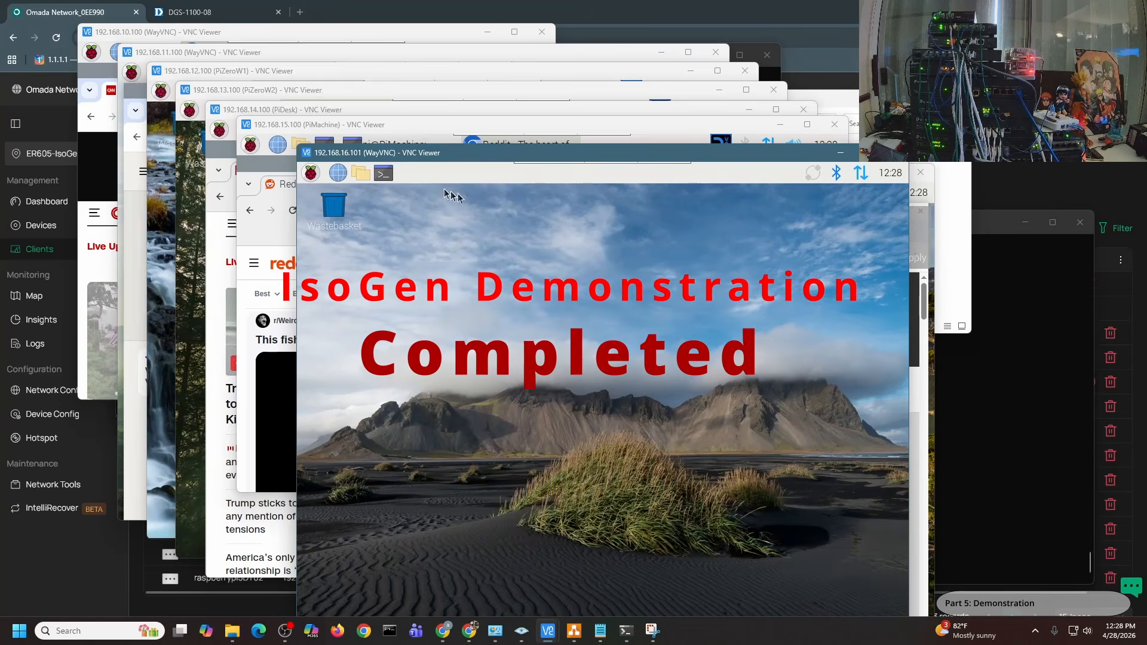
left_click(338, 173)
left_click(776, 463)
Switch to the 192.168.16.102 VNC session and load youtube.com in its Chromium browser
mouse_move(547, 630)
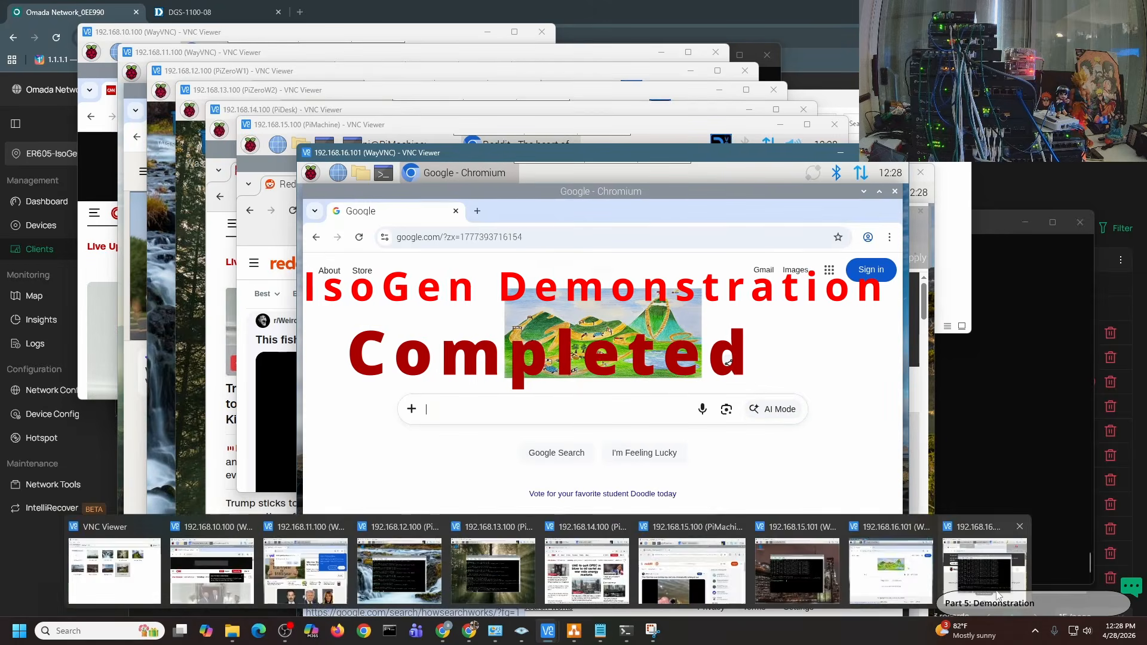
left_click(985, 563)
left_click(511, 250)
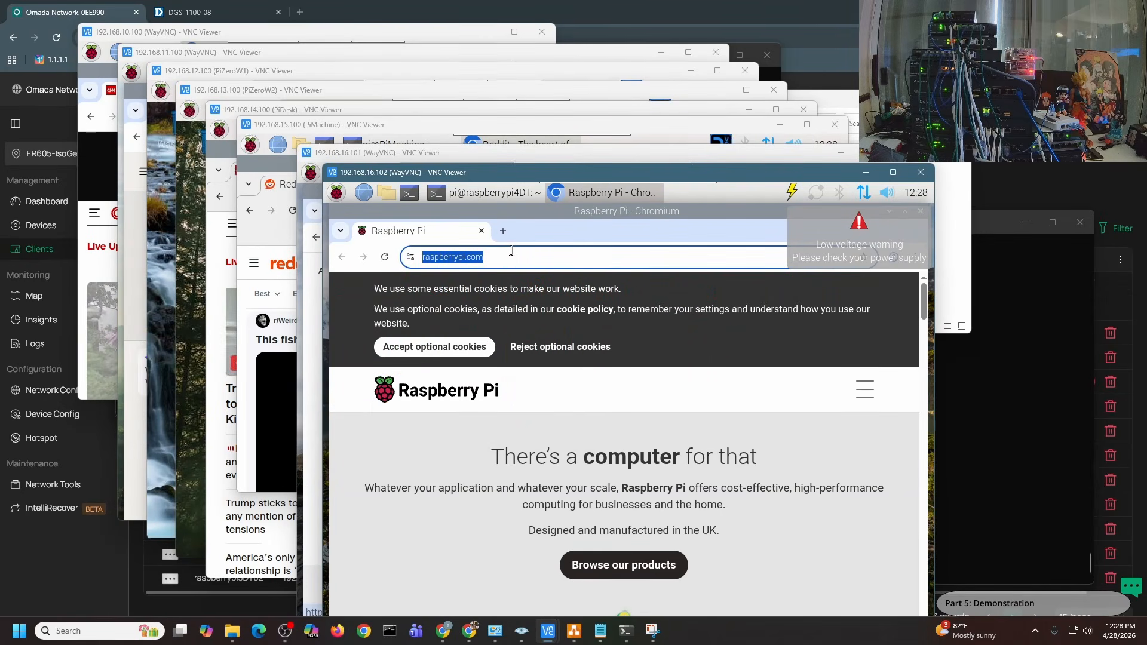
type("youtube.com")
key("Return")
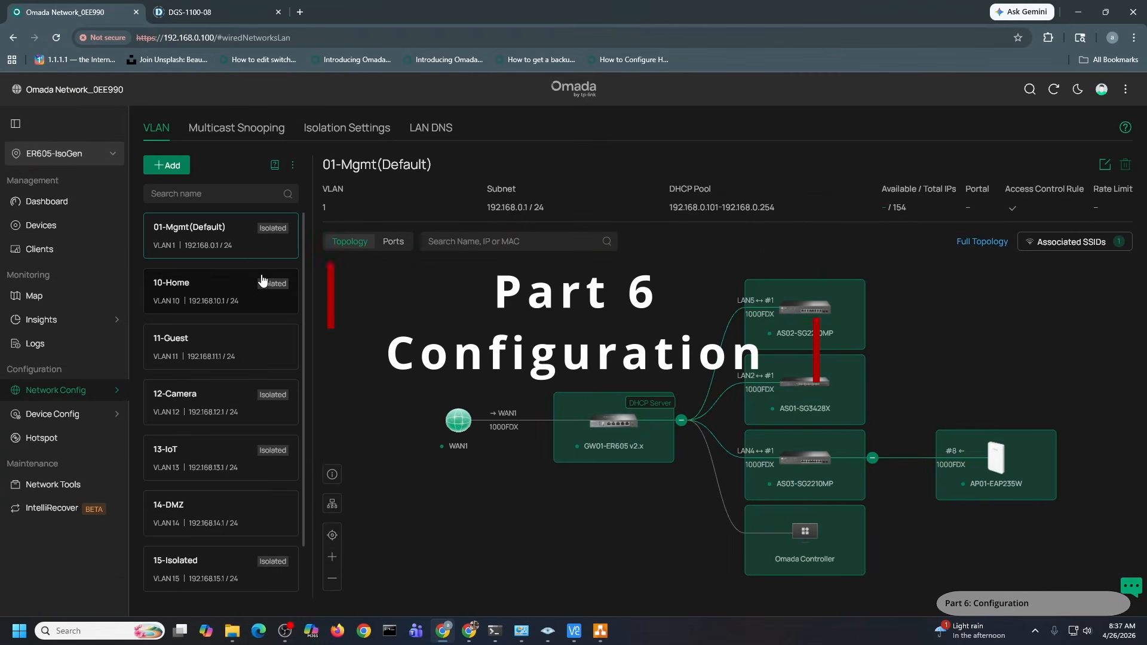
Add a new LAN in Omada named "VLAN Creation -Interconnected" with VLAN ID 66
scroll(267, 293, "down", 1)
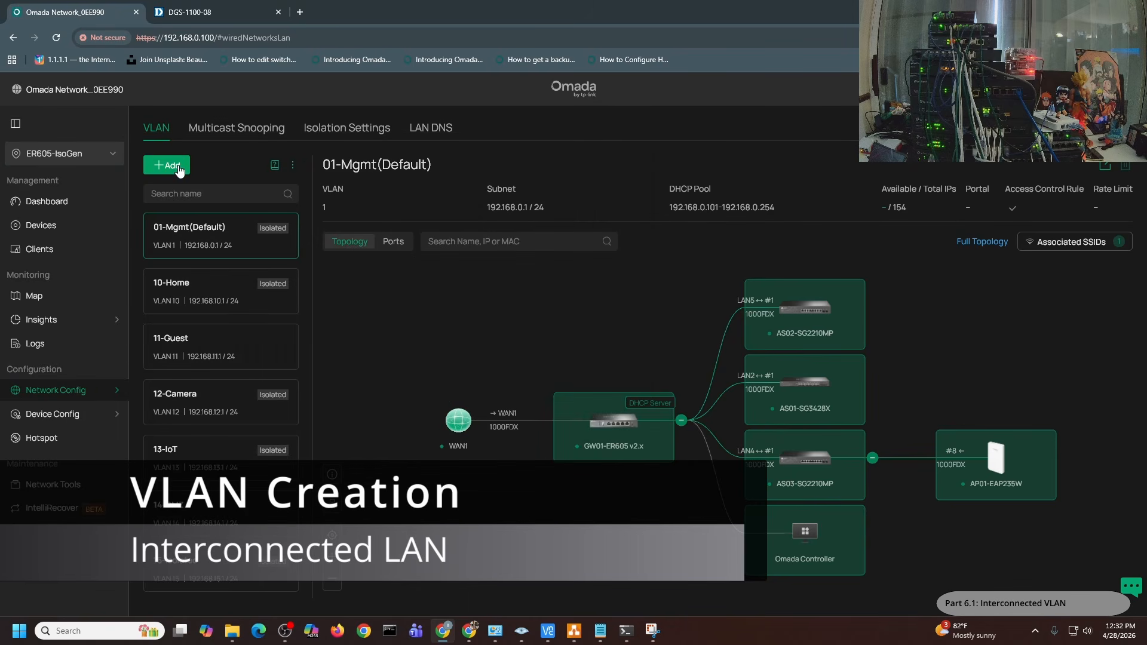
left_click(179, 171)
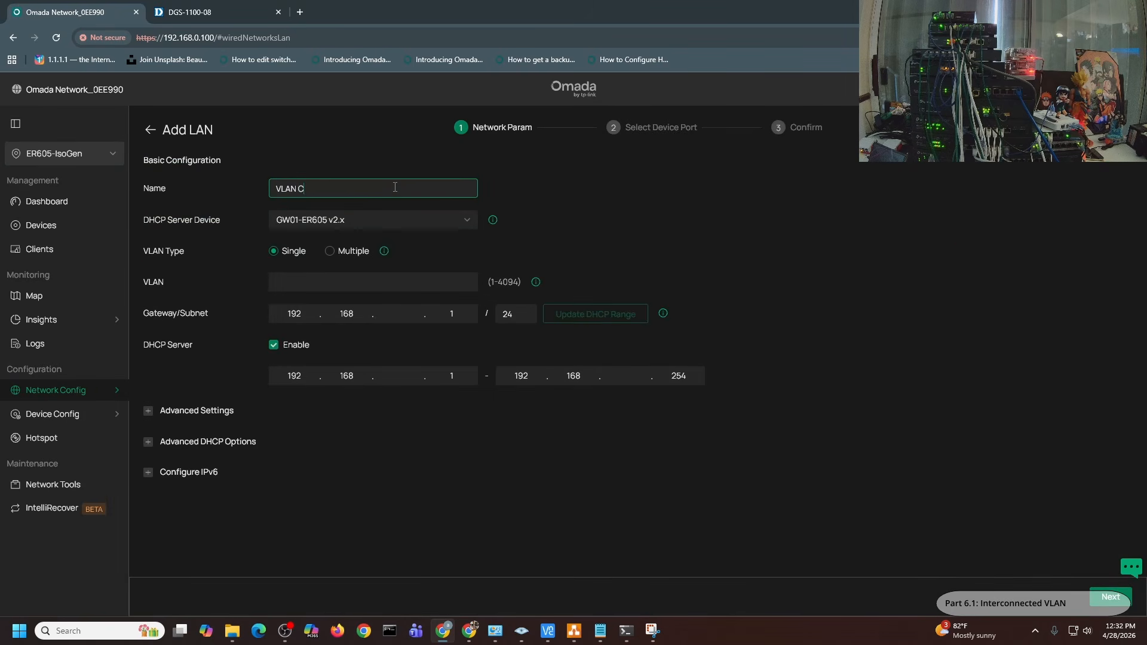
left_click(394, 187)
type("VLAN Creatiion -Interconnected")
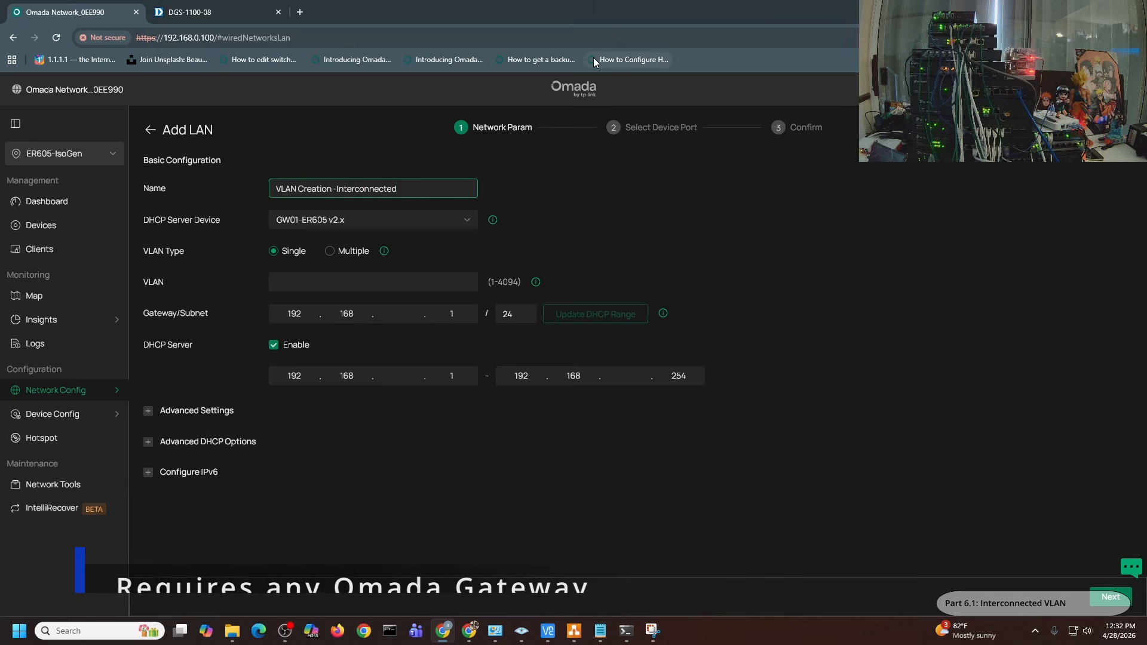
left_click(368, 284)
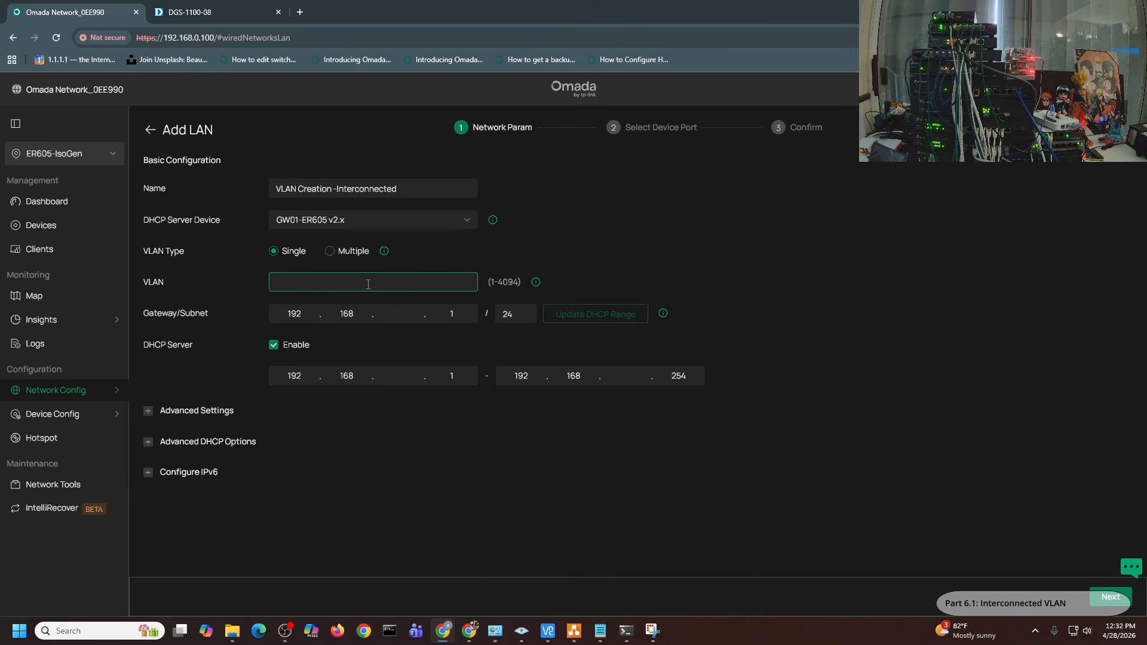
type("66")
scroll(394, 529, "down", 1)
scroll(766, 446, "up", 1)
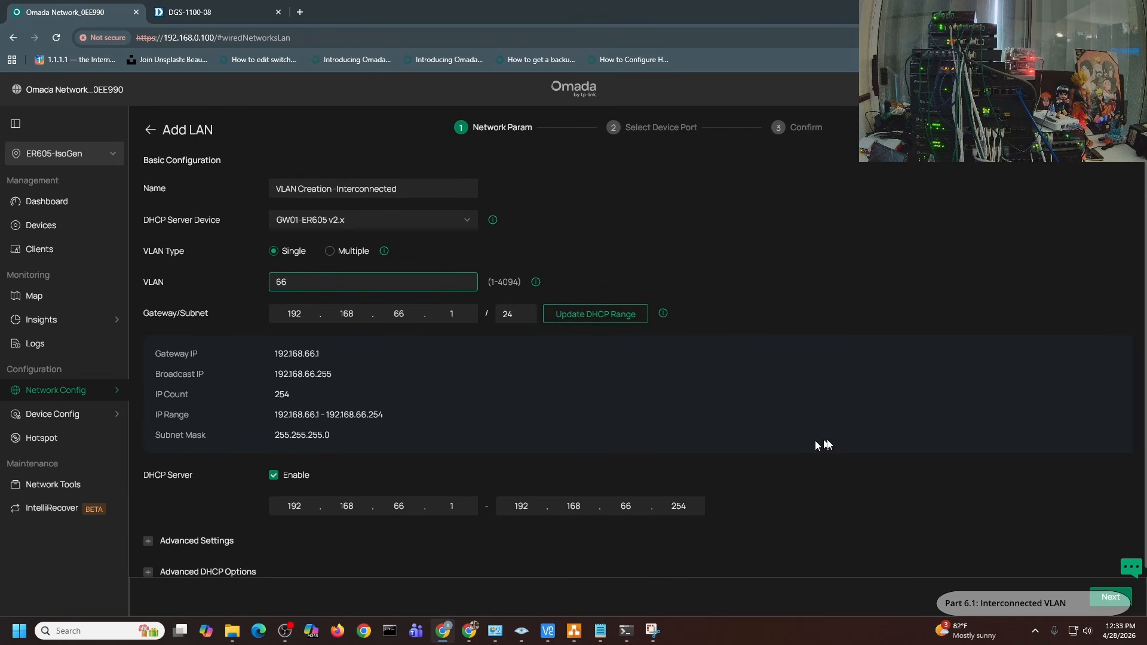
Apply the VLAN 66 network without selecting device ports, and check its placement in the isolation settings
left_click(1112, 597)
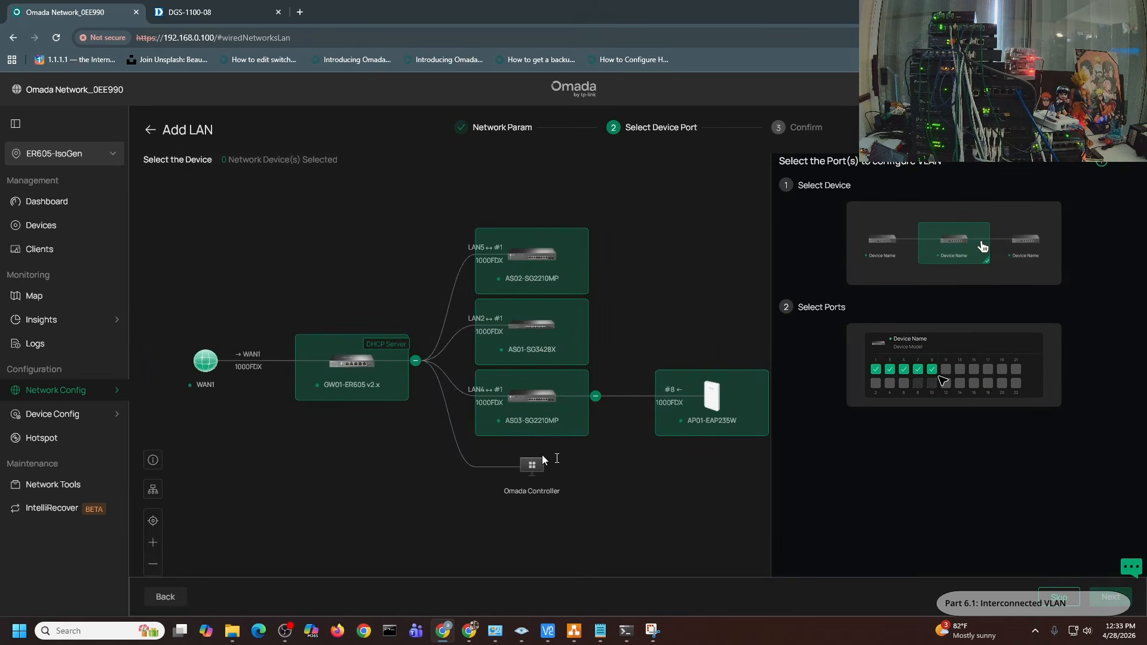
left_click(1065, 600)
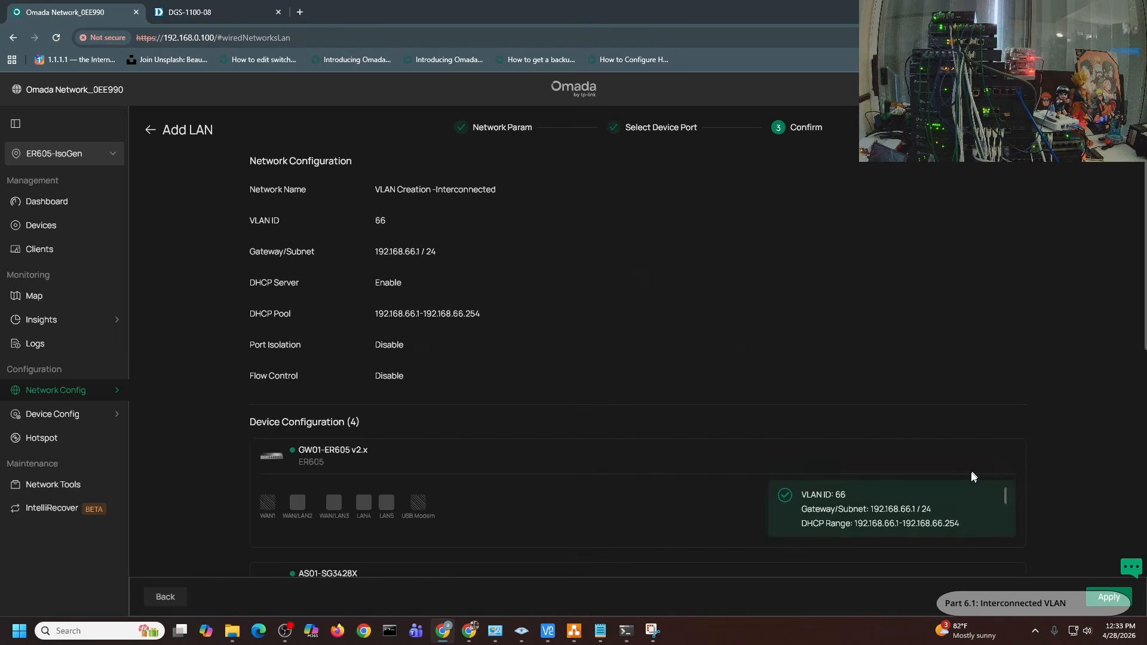
left_click(1109, 598)
left_click(471, 337)
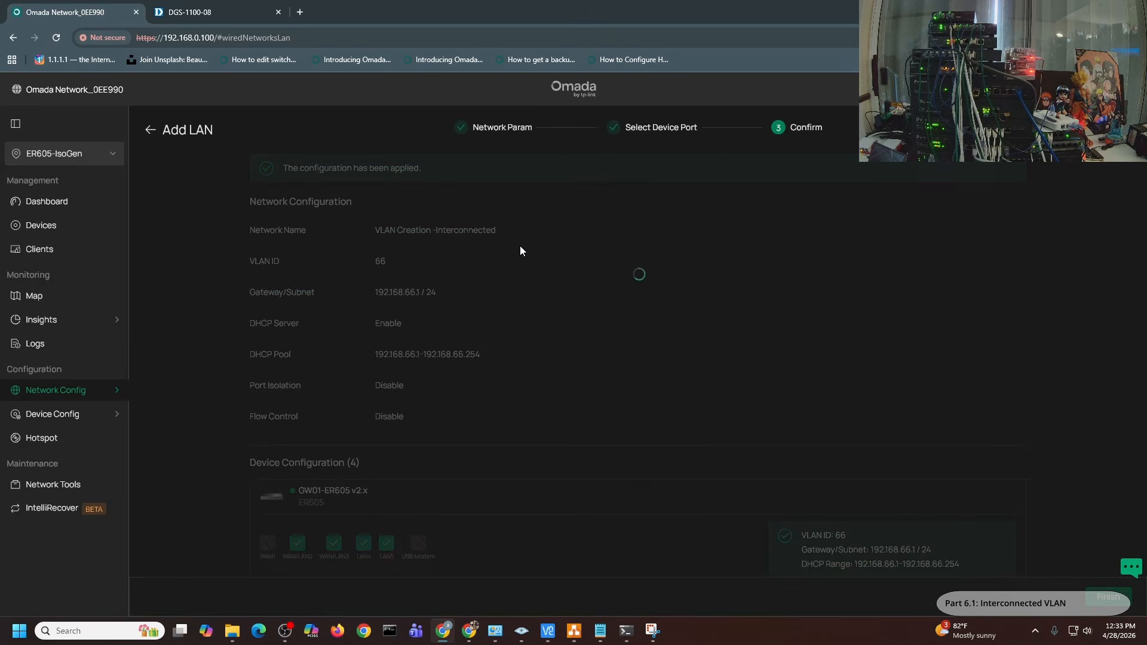
scroll(257, 388, "down", 2)
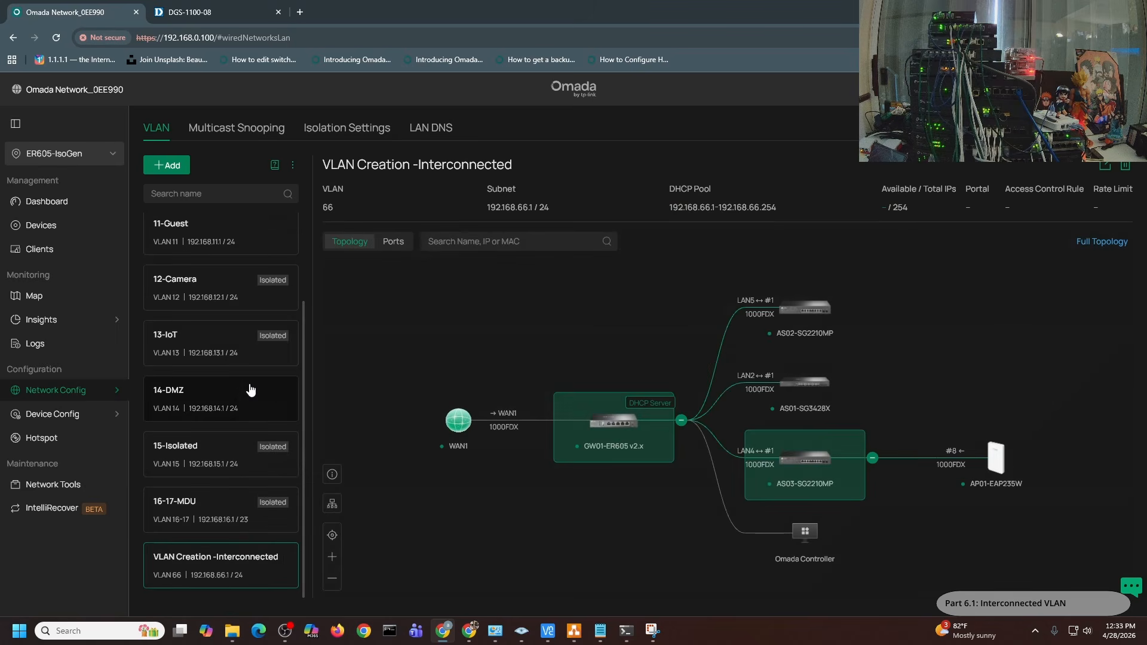
left_click(357, 130)
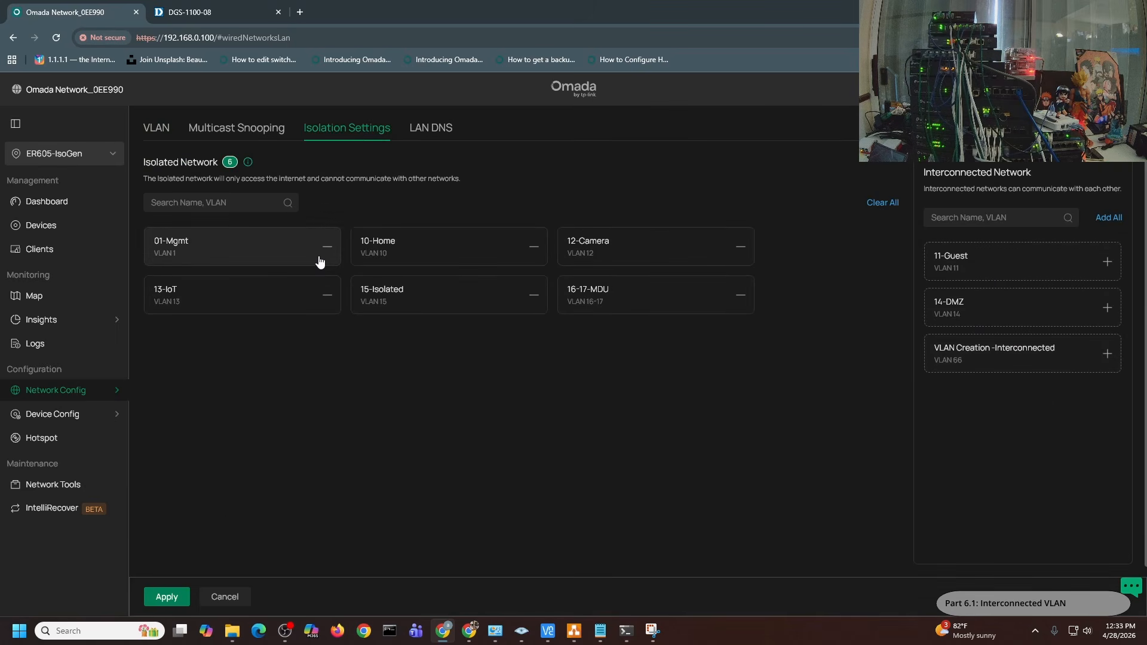
Add another LAN named "VLAN Creation - Isolation" with VLAN ID 77
left_click(156, 128)
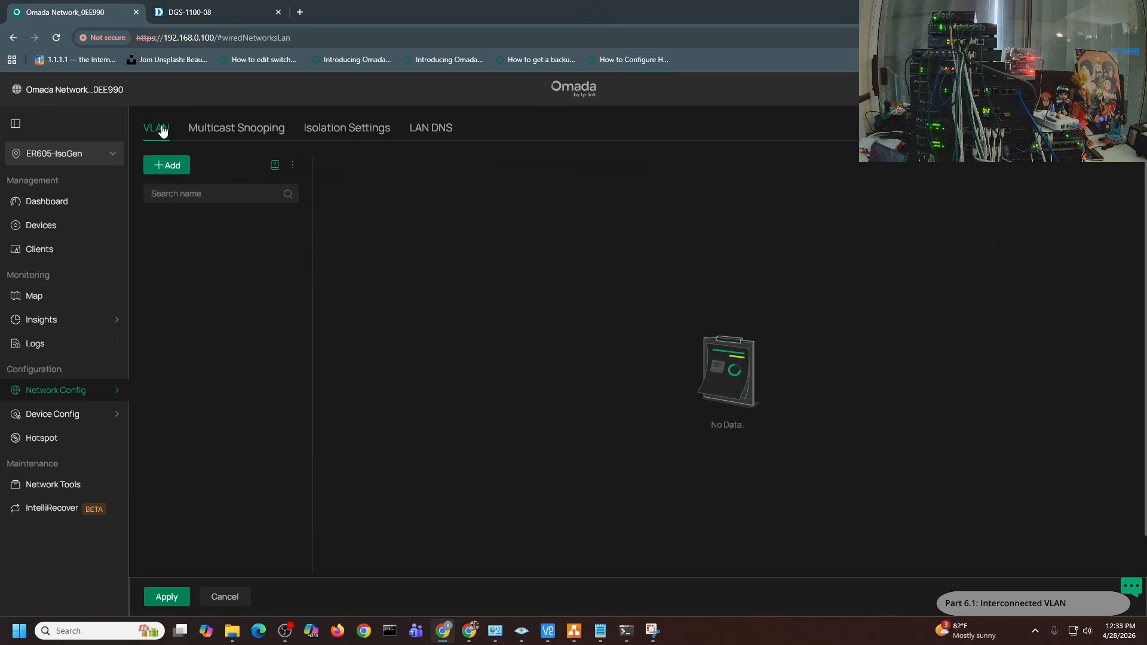
left_click(169, 161)
left_click(378, 192)
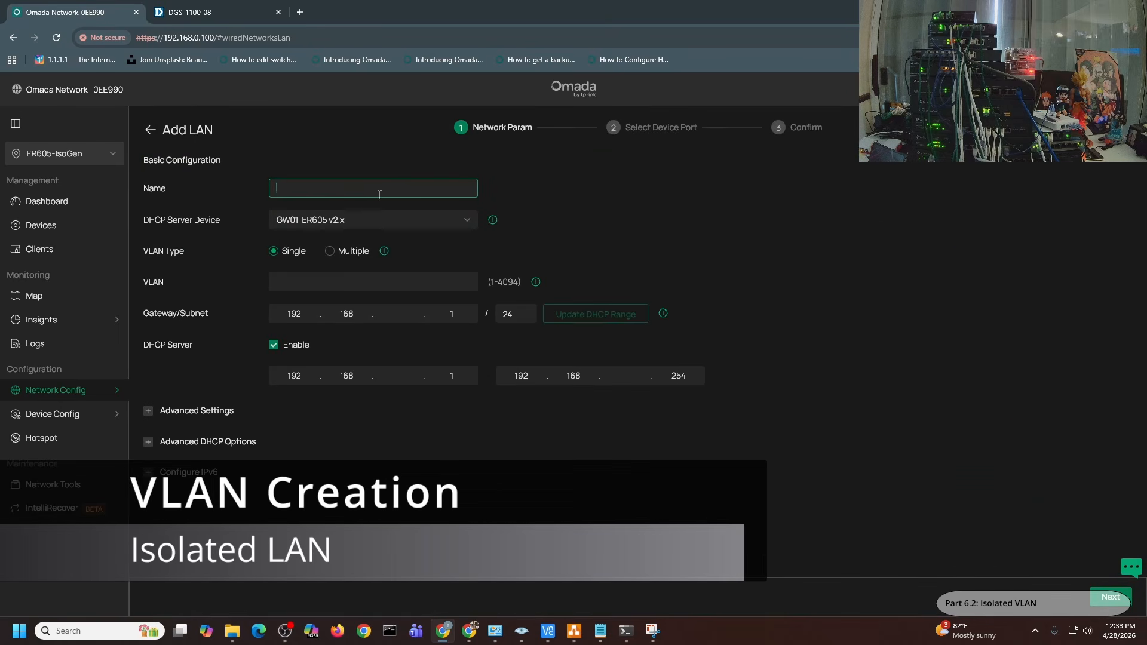
type("VLAN Creation - Isolation")
left_click(336, 273)
type("77")
Enable Isolate Network in the advanced settings of the VLAN 77 network
scroll(409, 519, "down", 1)
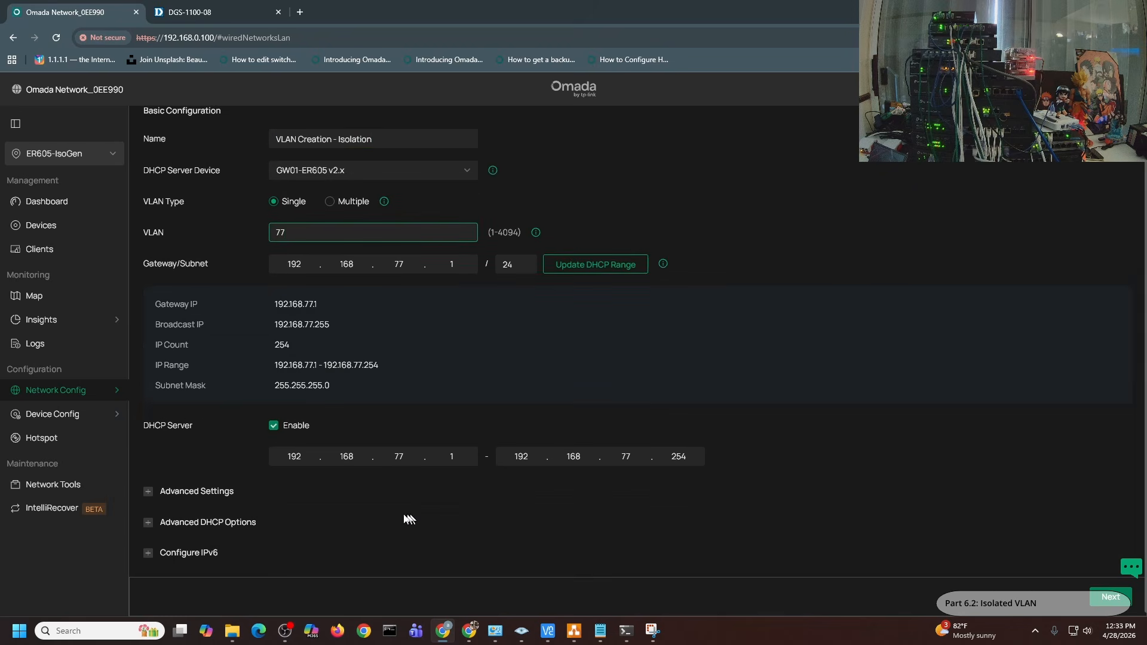
left_click(199, 491)
scroll(414, 366, "down", 5)
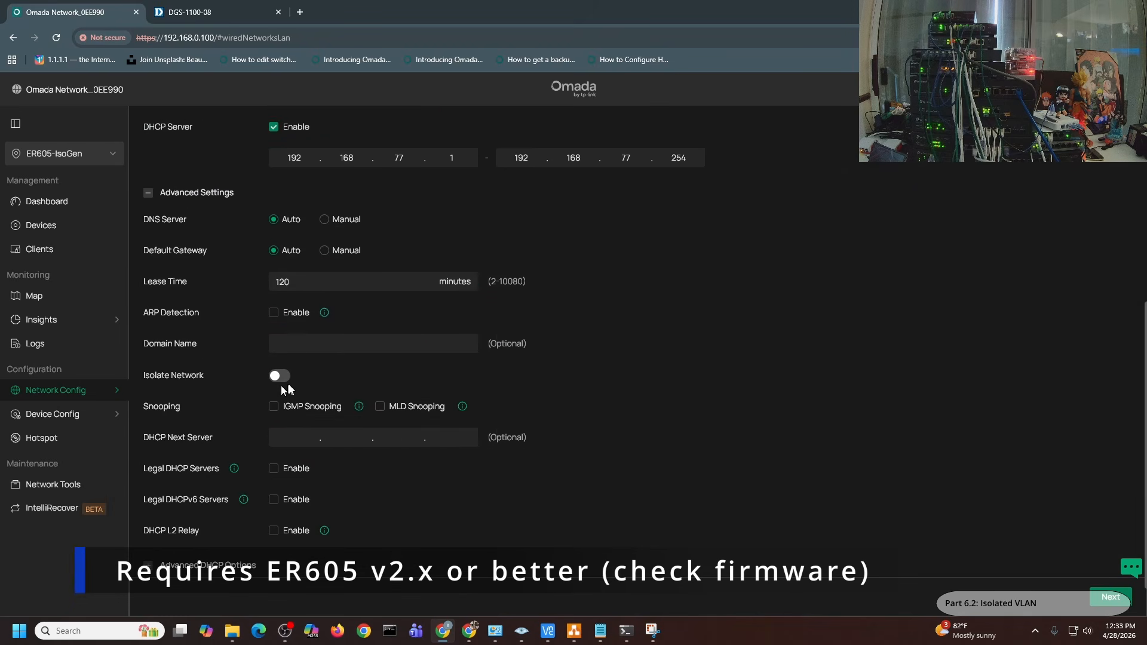
Apply the VLAN 77 network without selecting device ports, and check its placement in the isolation settings
left_click(1099, 597)
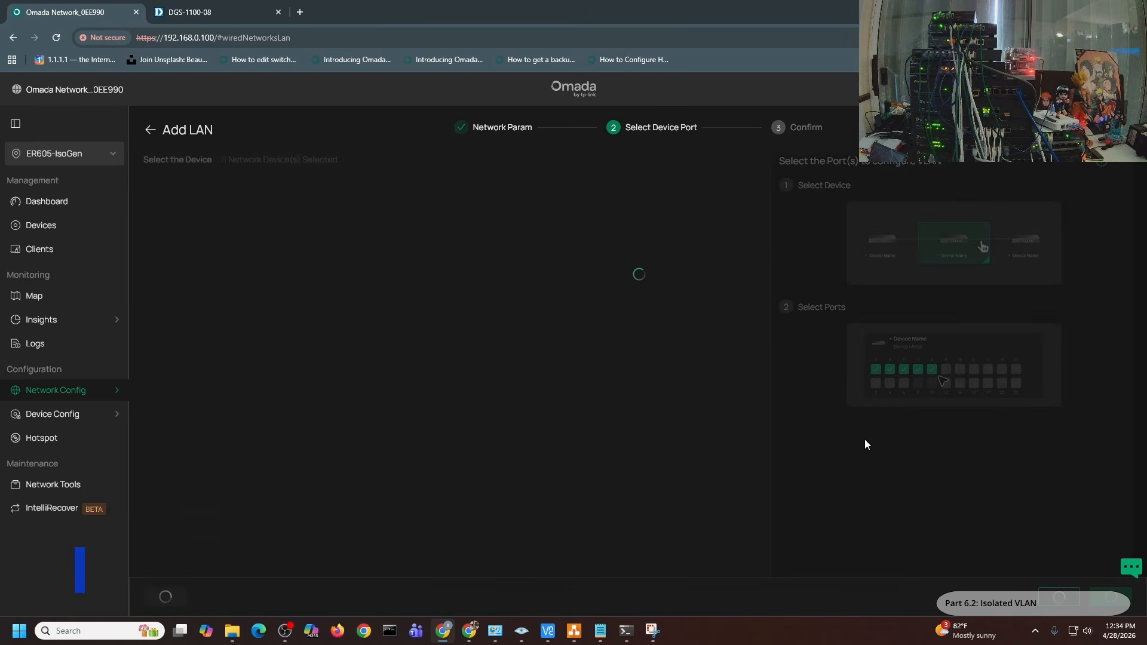
left_click(1058, 597)
left_click(1104, 597)
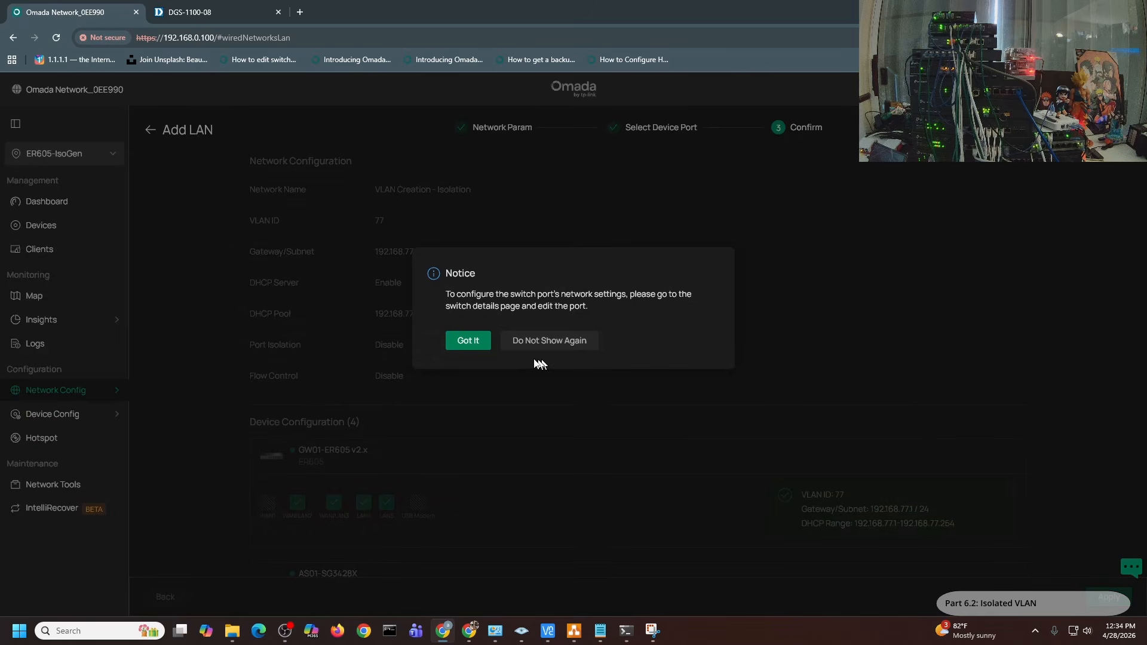
left_click(470, 336)
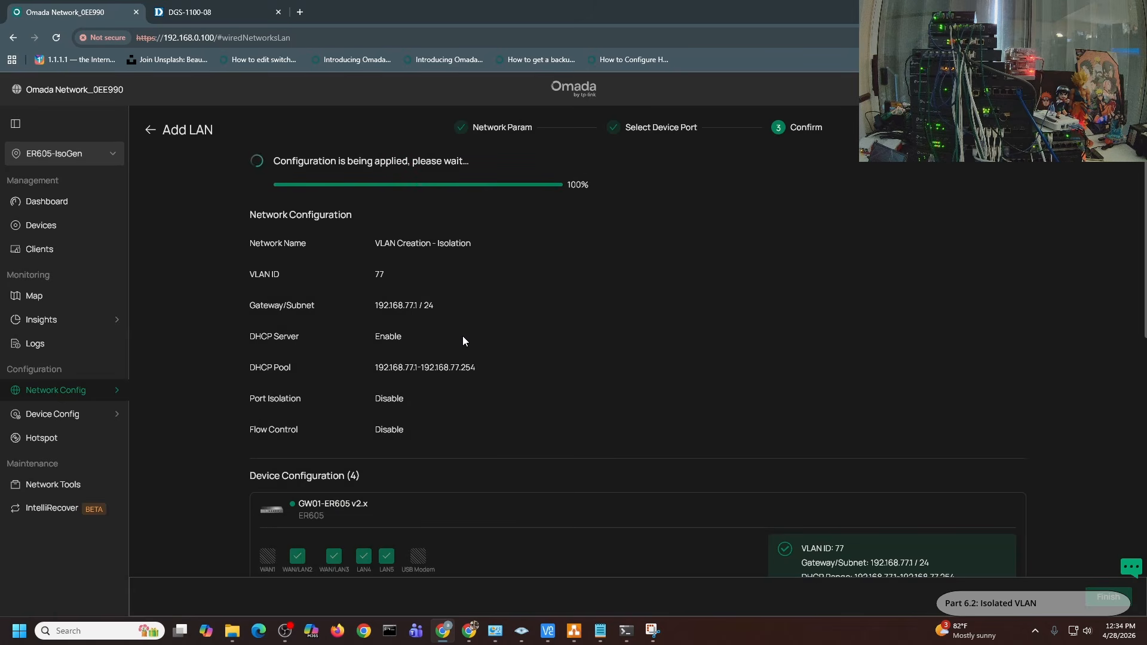
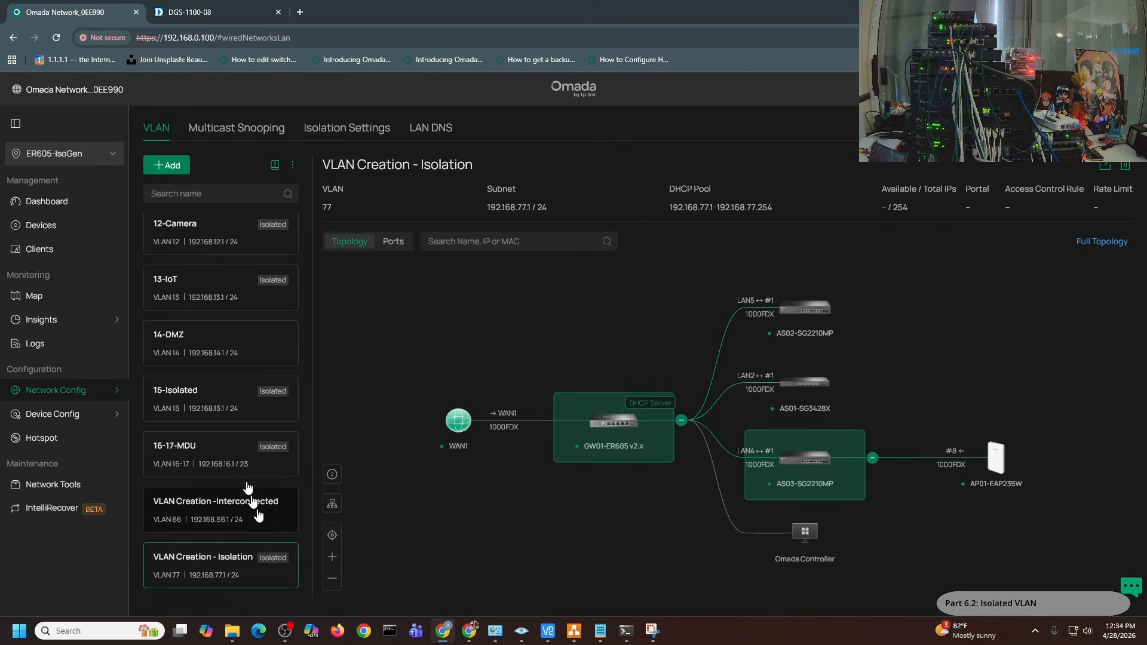
left_click(335, 128)
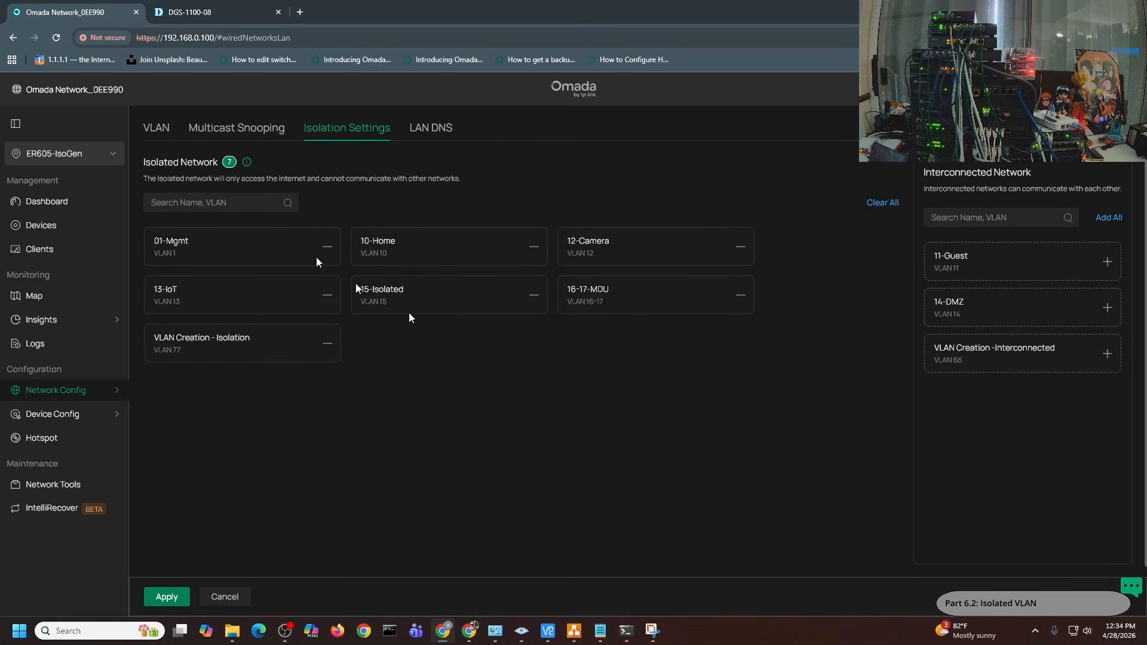
Add another LAN named "VLAN Creation - Bridge" with the VLAN type Multiple and VLAN IDs 88-89
left_click(158, 129)
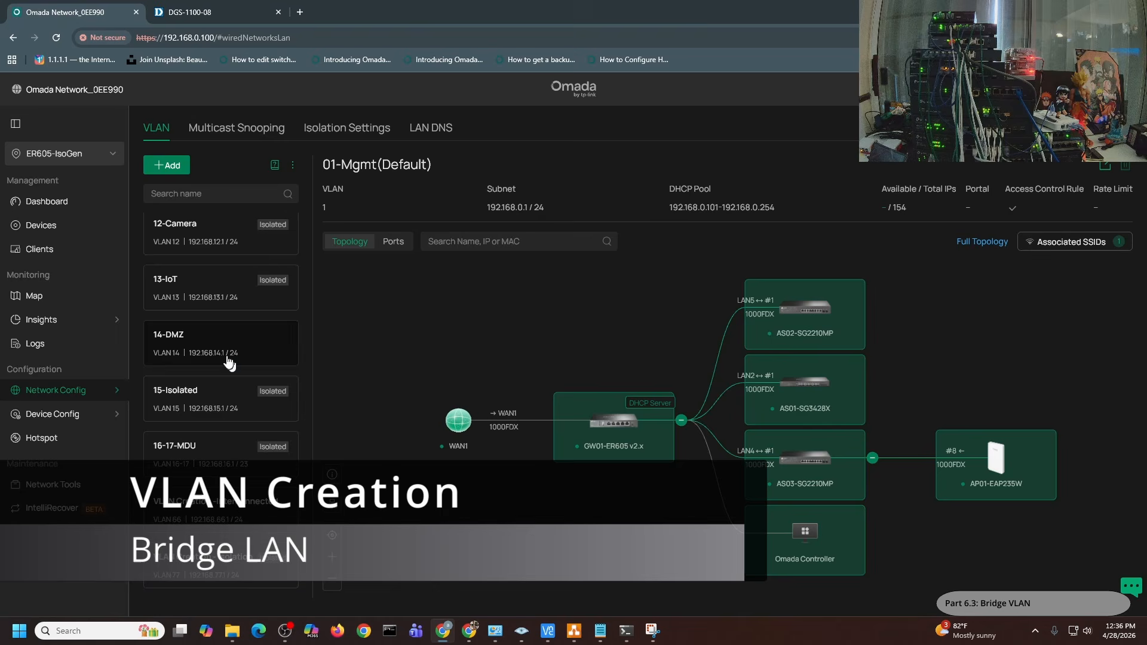
scroll(231, 358, "up", 3)
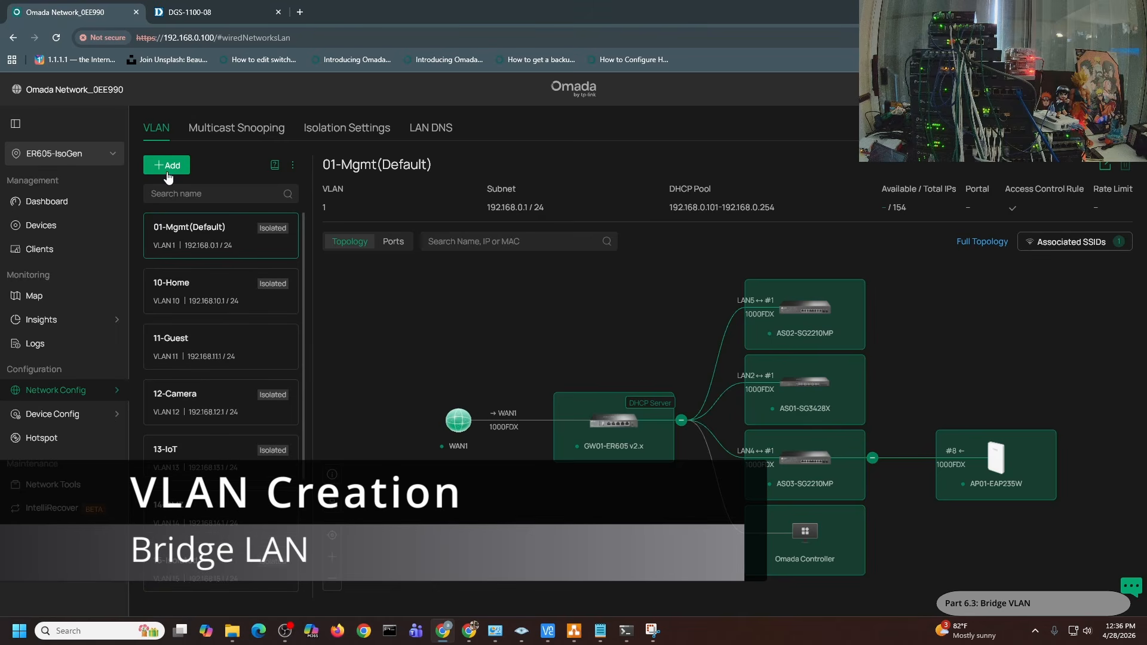
left_click(167, 166)
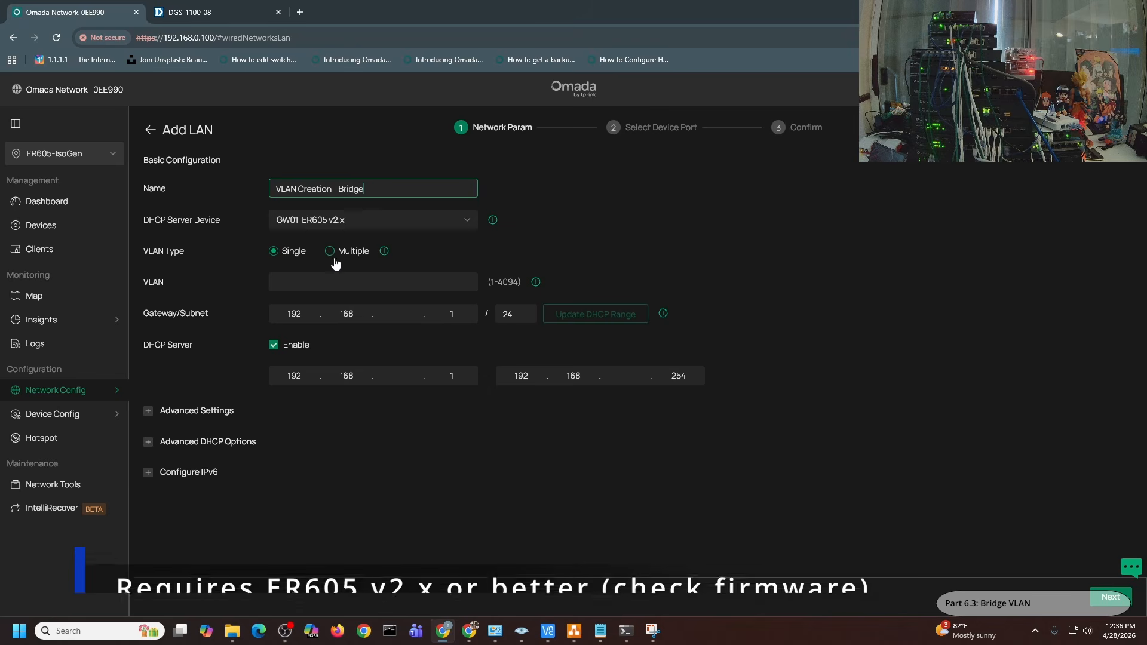
left_click(330, 283)
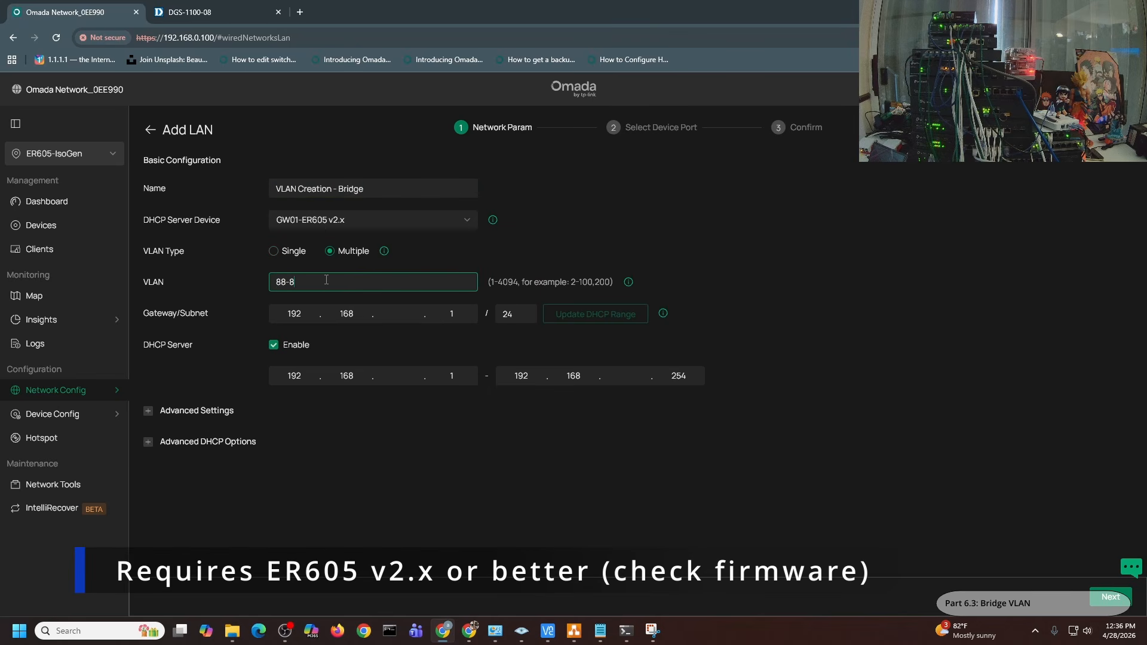
type("88")
Set the bridge network's gateway to 192.168.88.1 and its DHCP range to 192.168.88.1 through 192.168.88.254
left_click(395, 506)
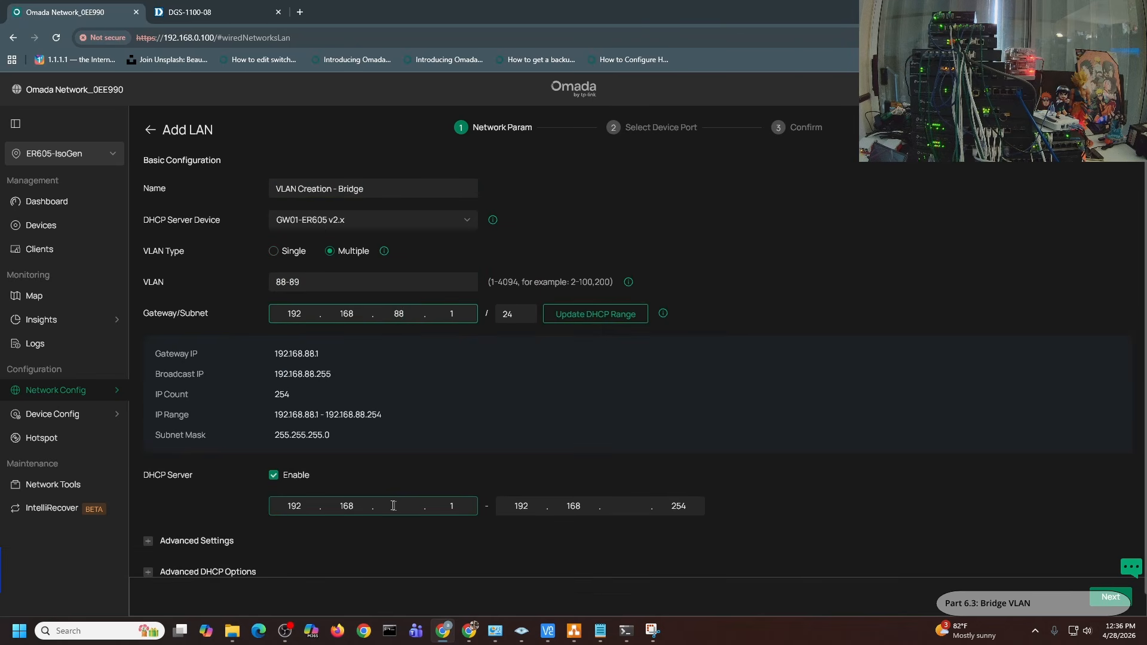
type("88")
key("Tab")
key("Tab")
left_click(513, 506)
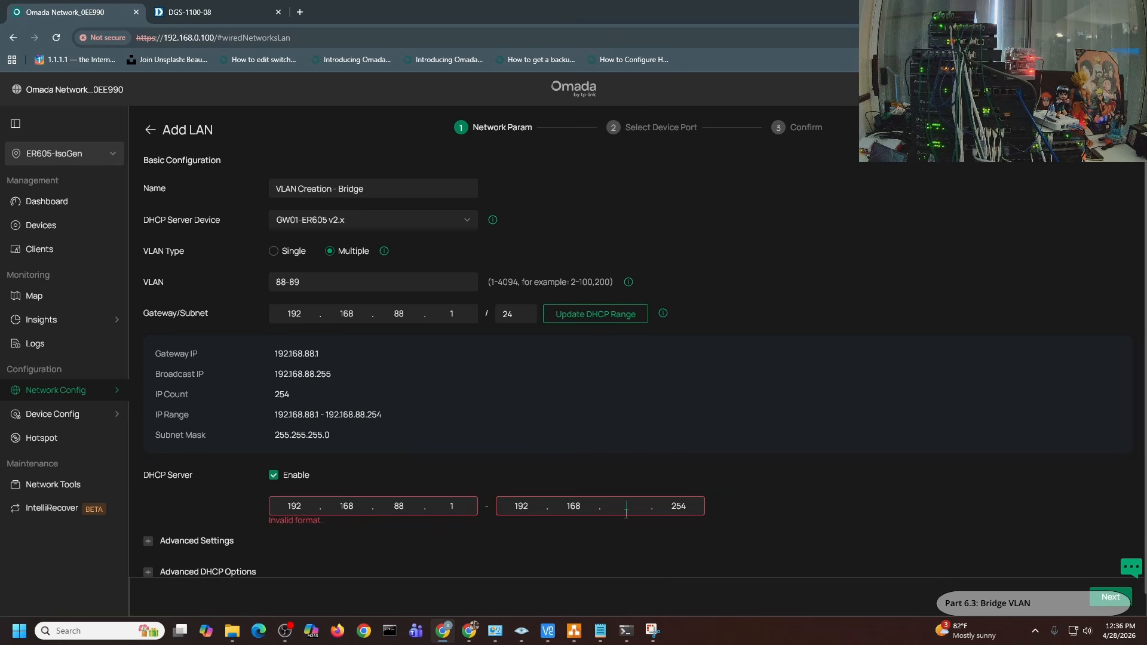
type("88")
Enable Isolate Network in the advanced settings of the VLAN 88-89 bridge network
scroll(666, 474, "down", 1)
left_click(154, 522)
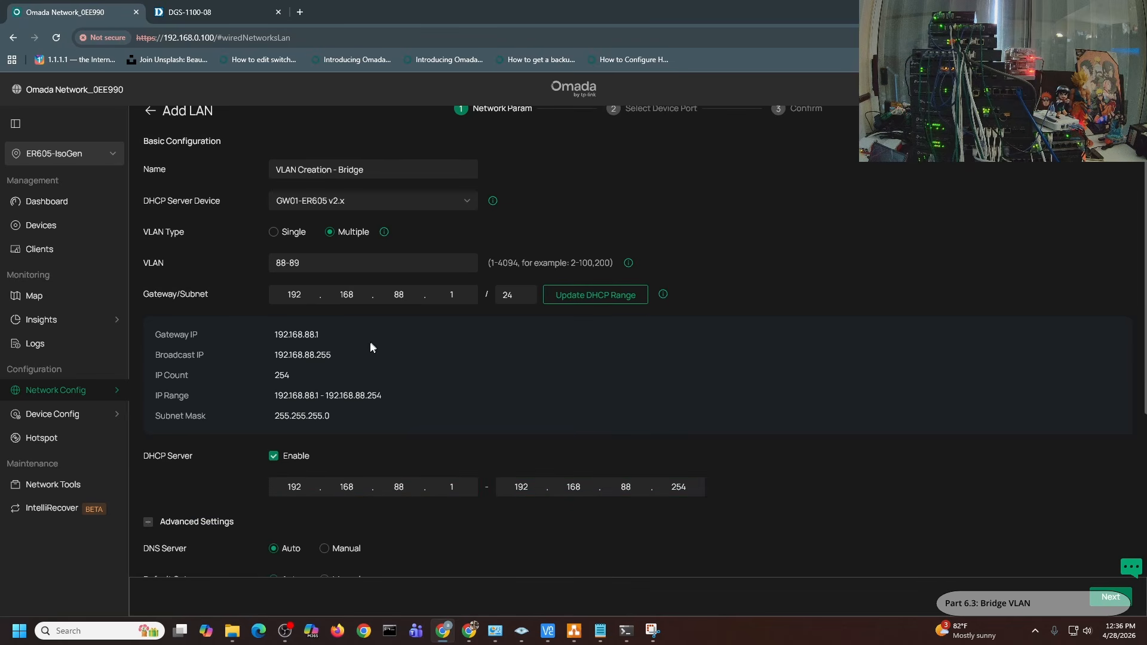
scroll(335, 365, "down", 5)
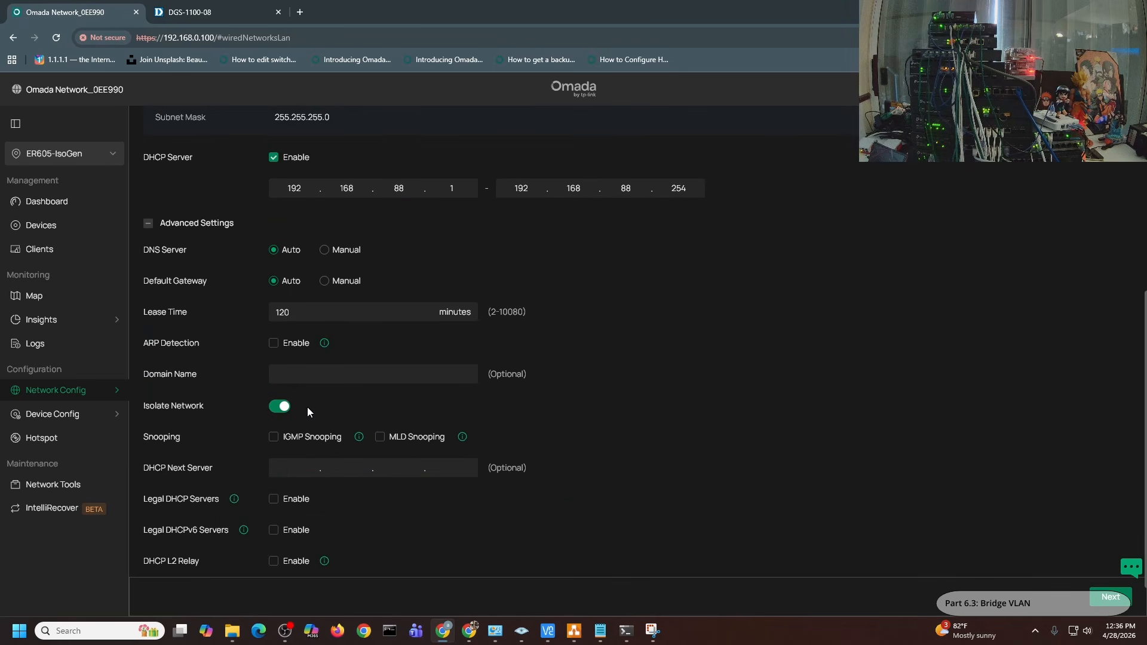
scroll(480, 381, "down", 1)
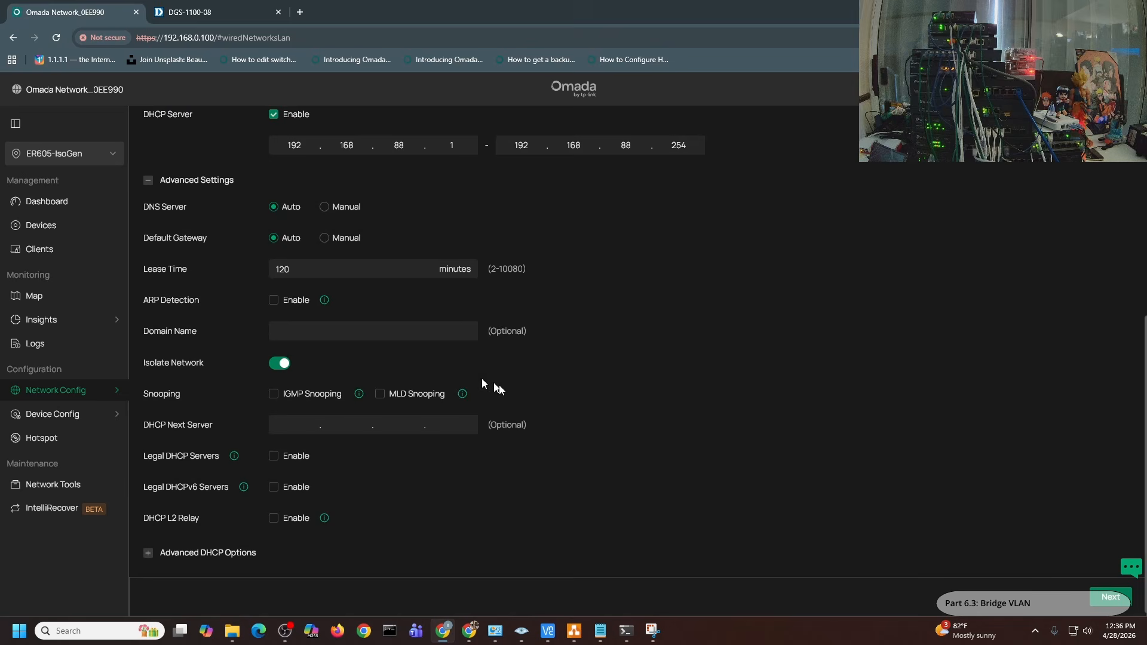
Apply the VLAN 88-89 network without selecting device ports, and check its placement in the isolation settings
left_click(1108, 599)
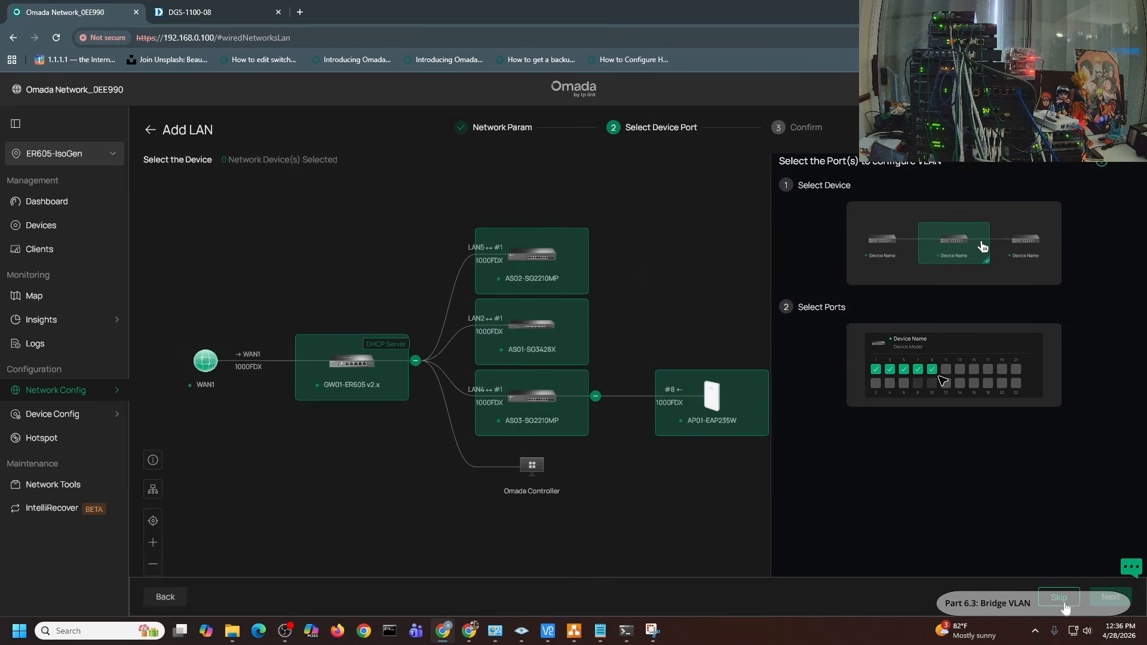
left_click(1060, 598)
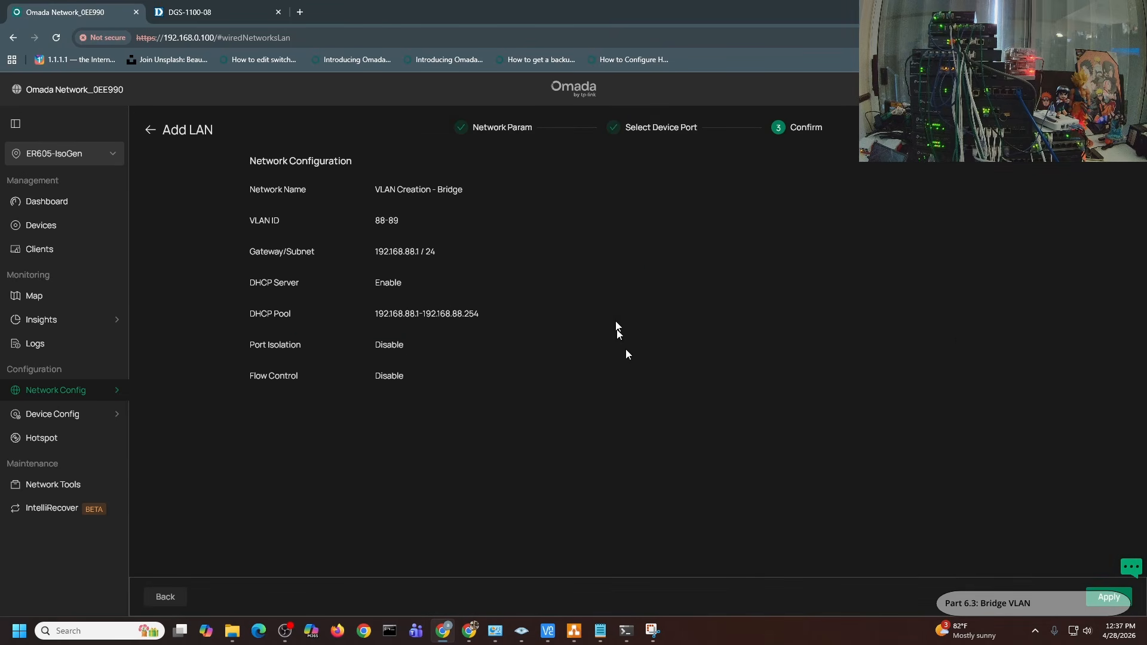
left_click(1093, 597)
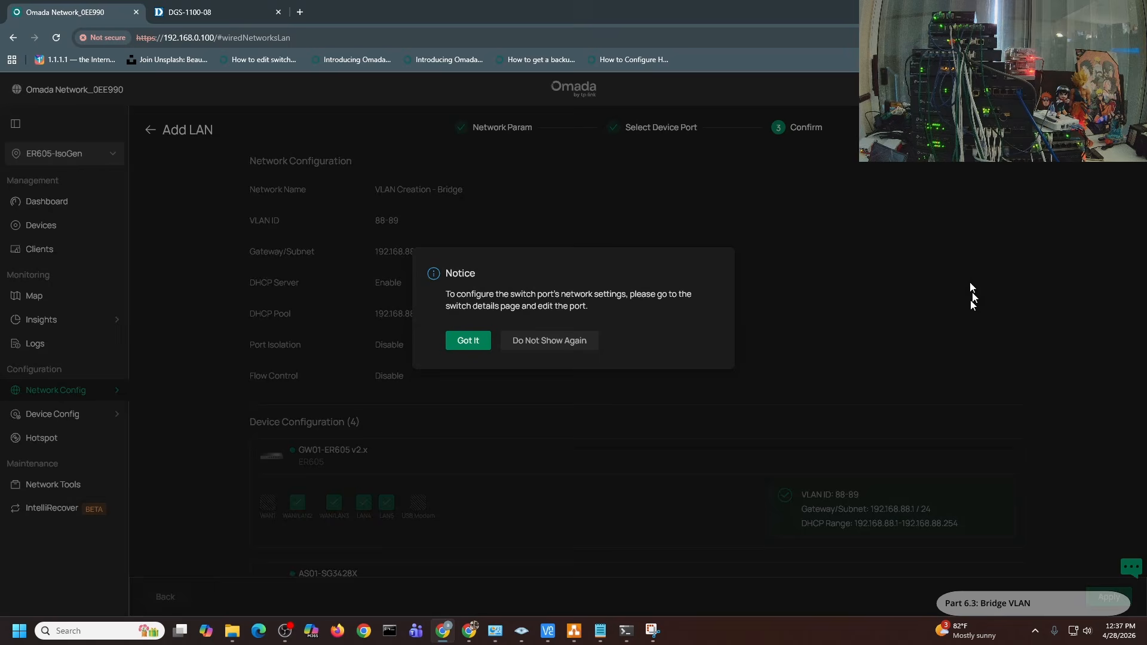
left_click(463, 338)
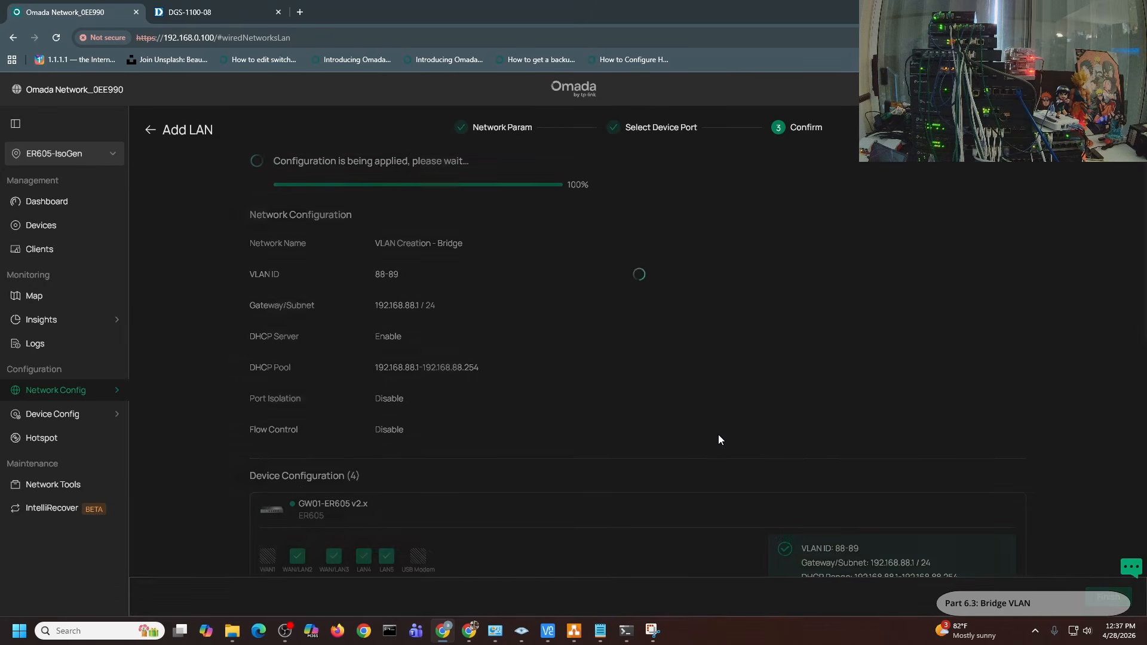
scroll(232, 335, "down", 5)
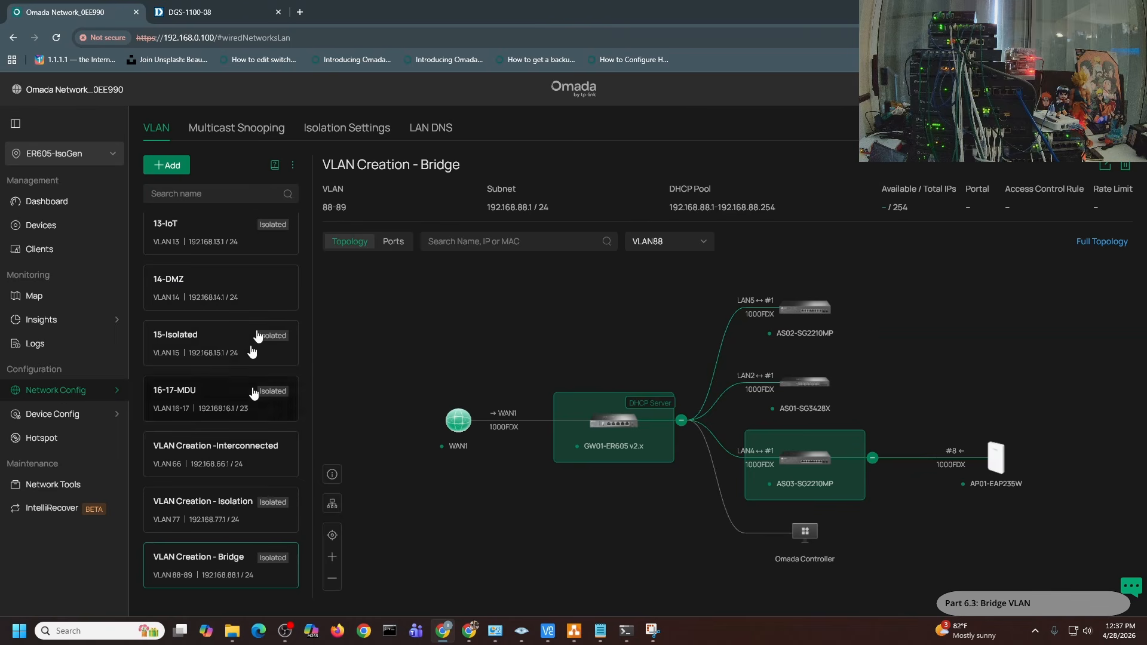
left_click(343, 129)
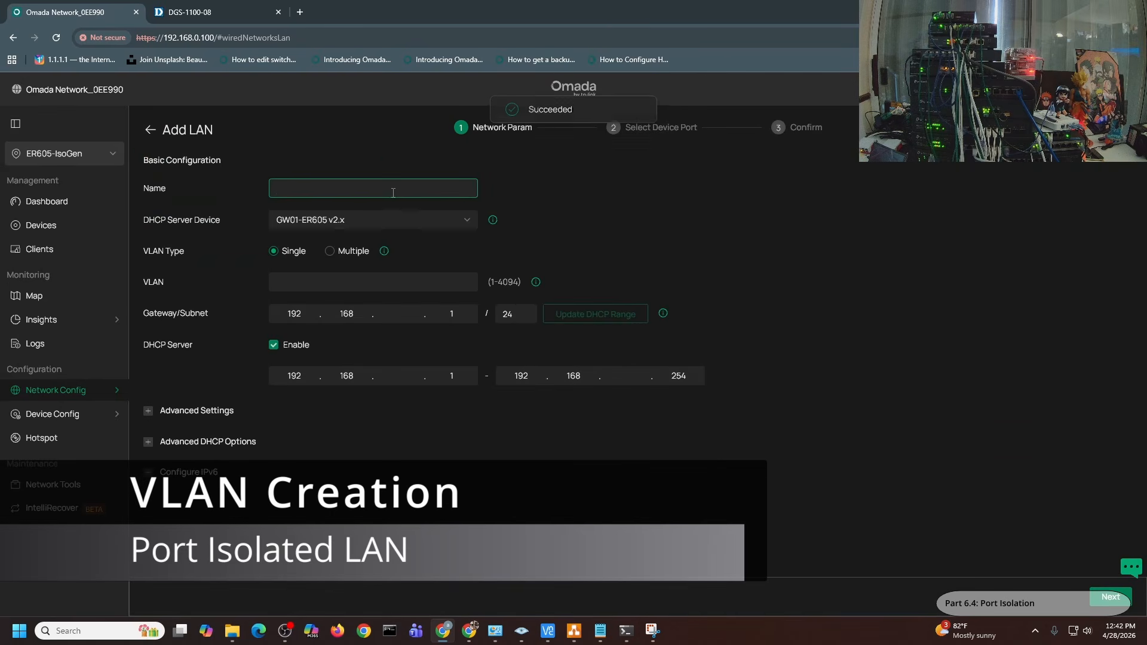
Add another LAN named "VLAN Creation - Port Isolation" with VLAN ID 99
type("VC")
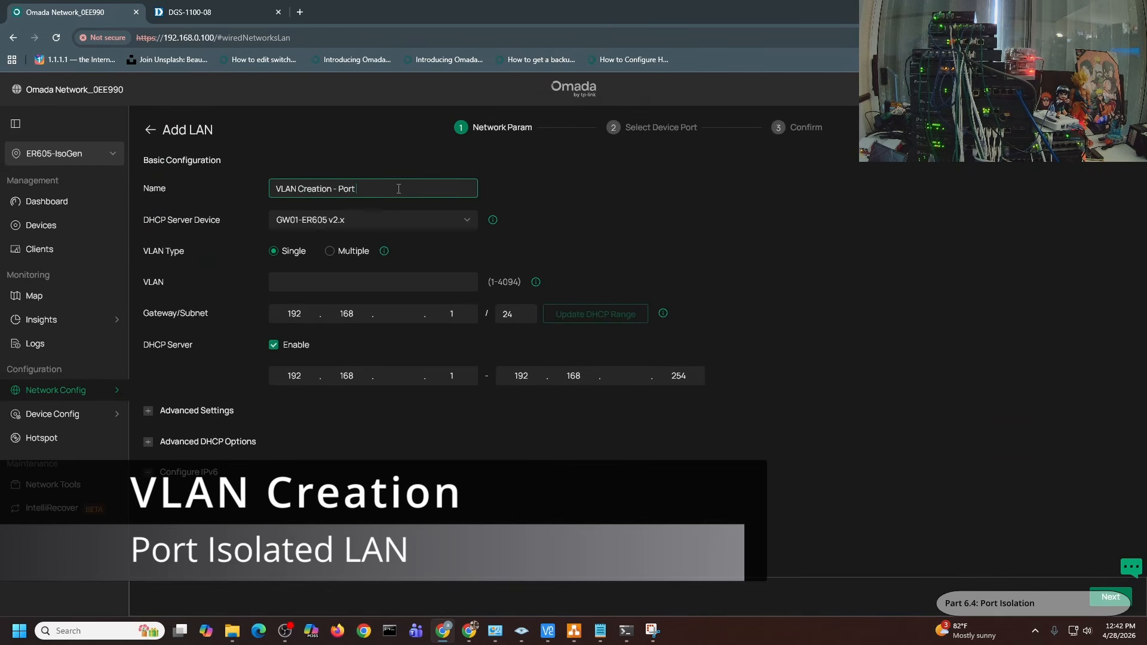
type("n")
left_click(328, 278)
type("99")
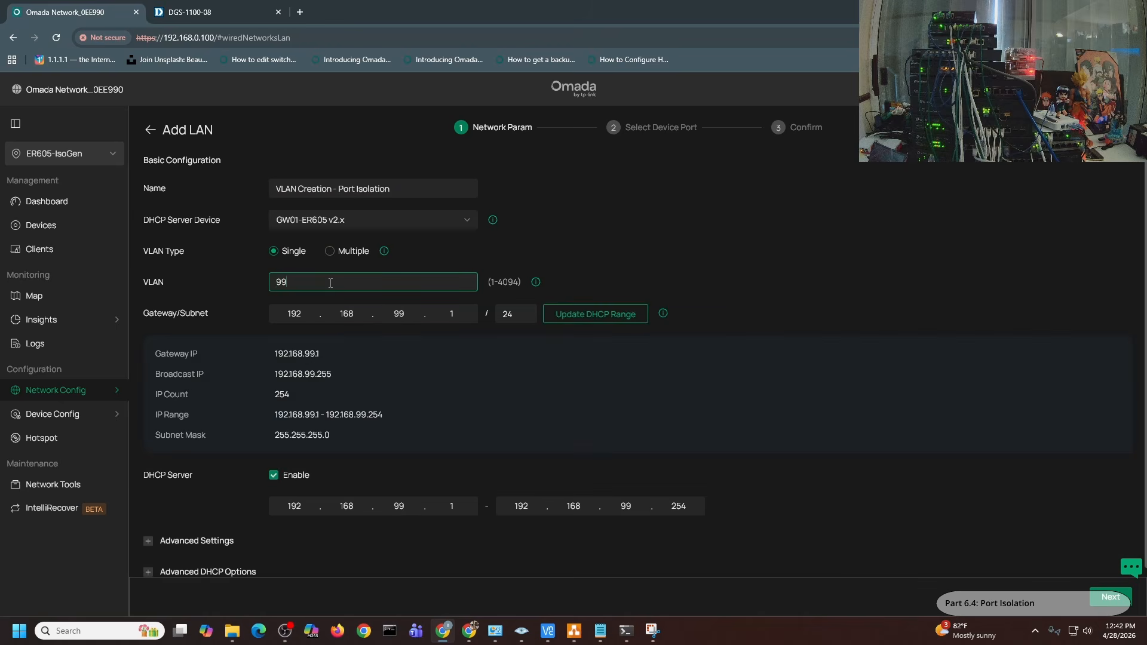
Enable Isolate Network in the advanced settings of the VLAN 99 network
left_click(199, 541)
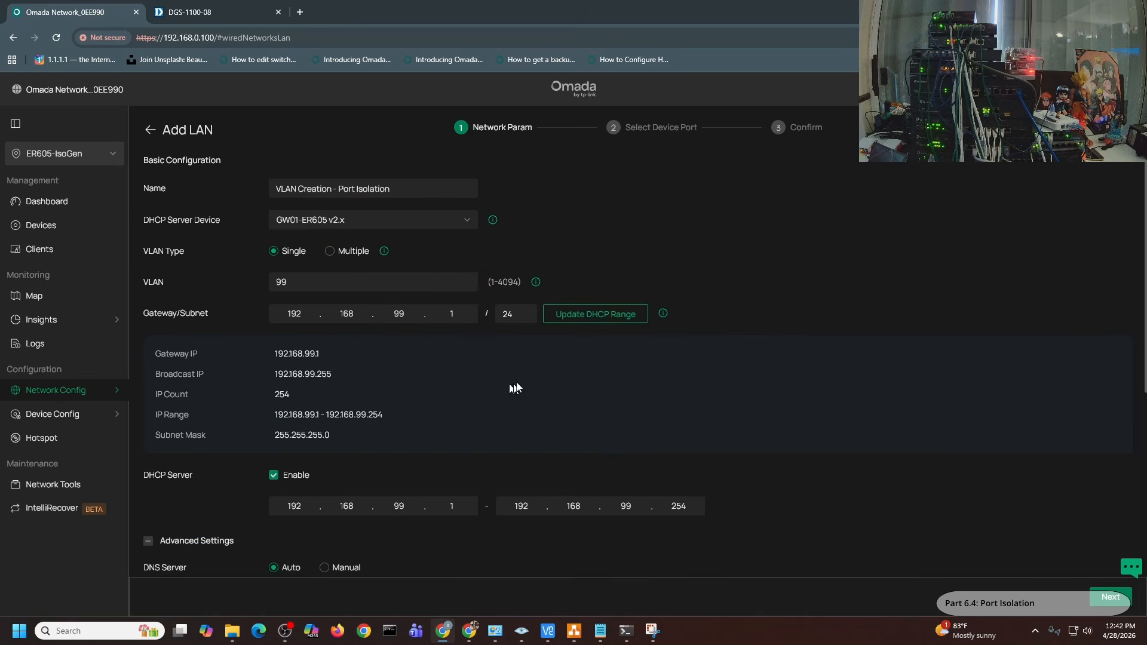
scroll(477, 399, "down", 4)
left_click(280, 485)
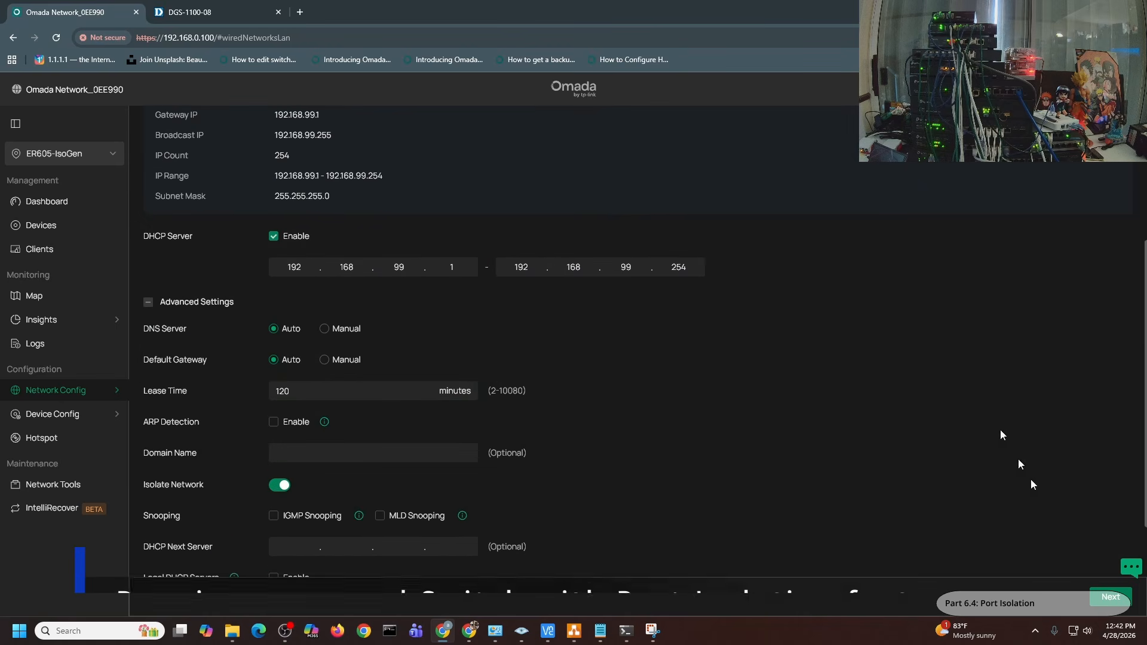
Turn on Port Isolation for the VLAN 99 network and select ports 3 and 5 on the AS01-SG3428X switch
left_click(1110, 597)
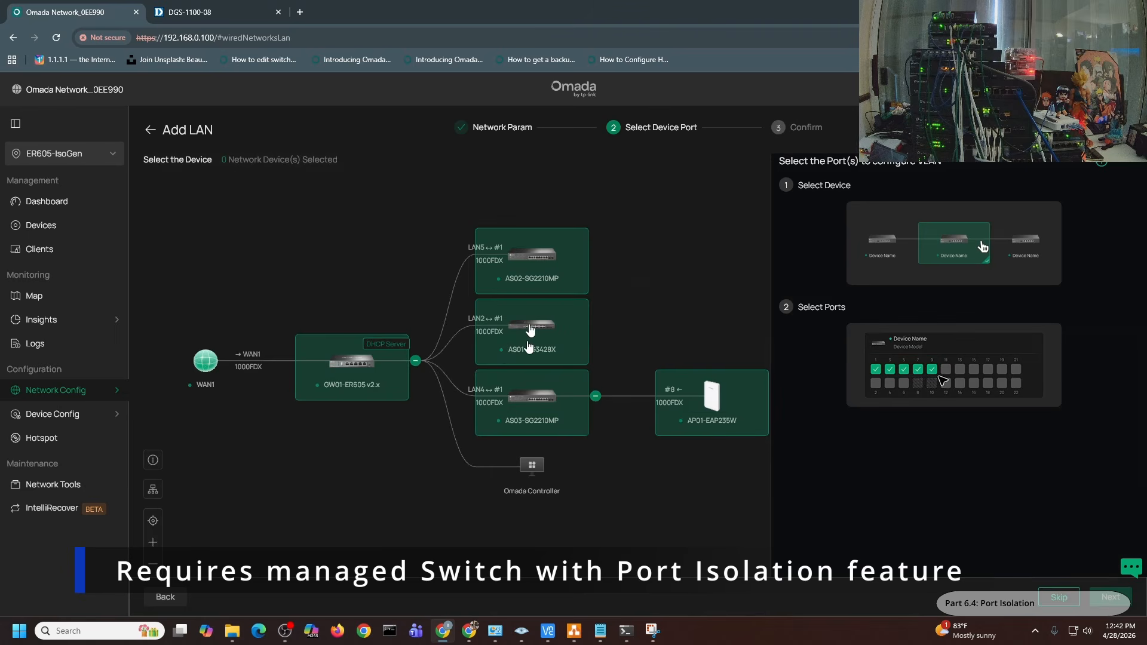
left_click(560, 332)
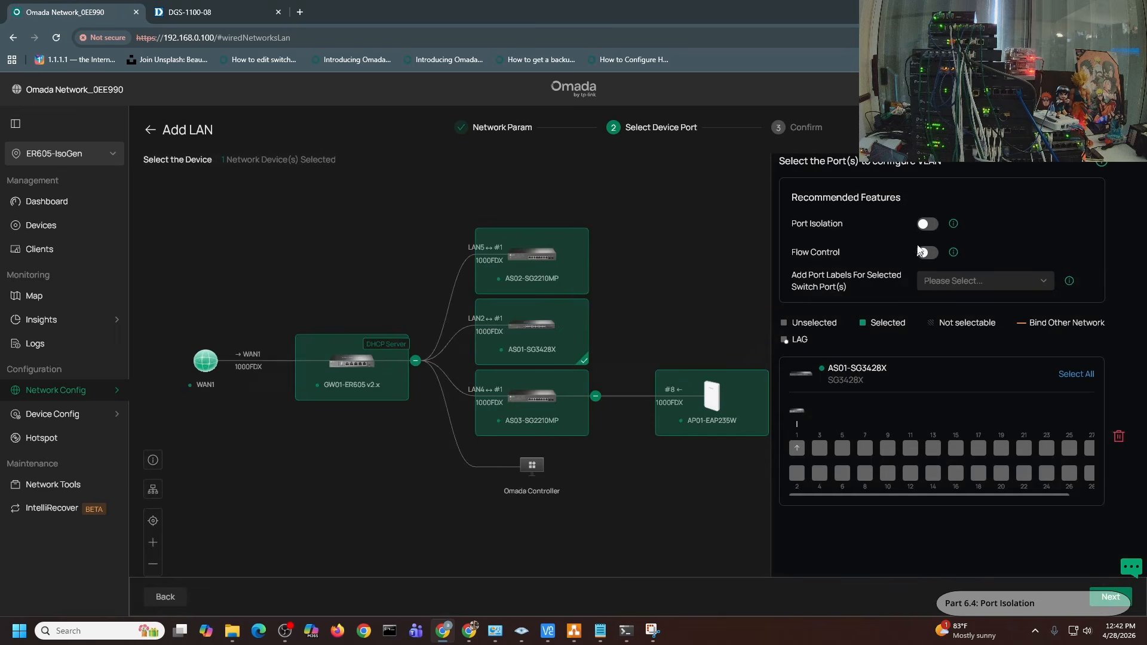
left_click(930, 226)
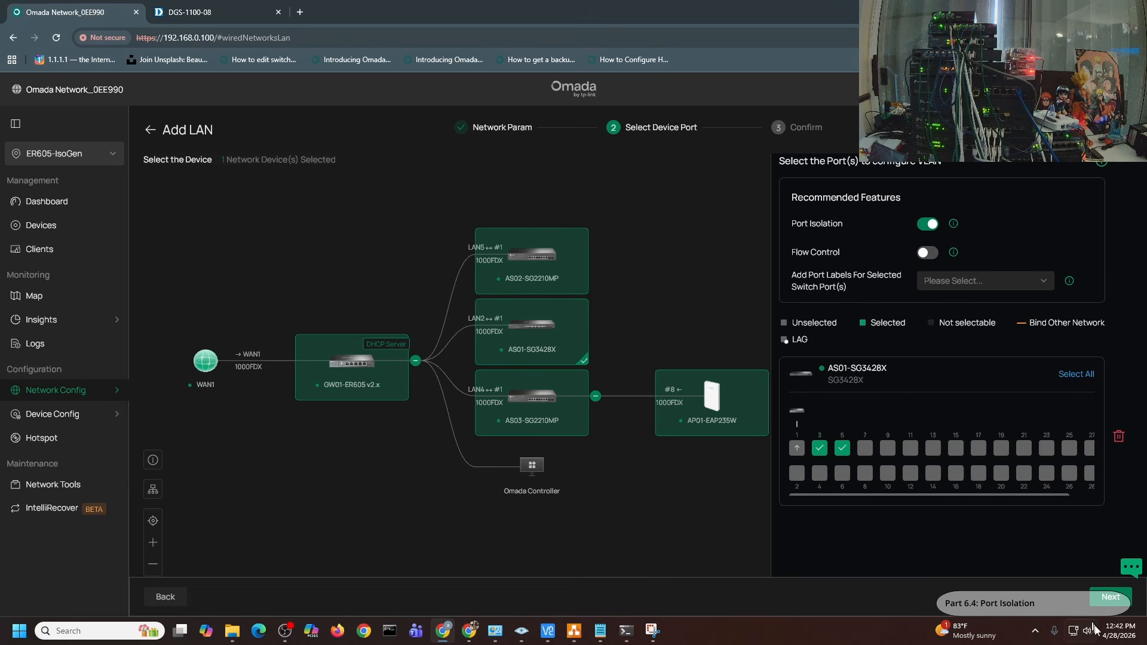
Apply the VLAN 99 network with the selected switch ports, and check its placement in the isolation settings
left_click(1111, 596)
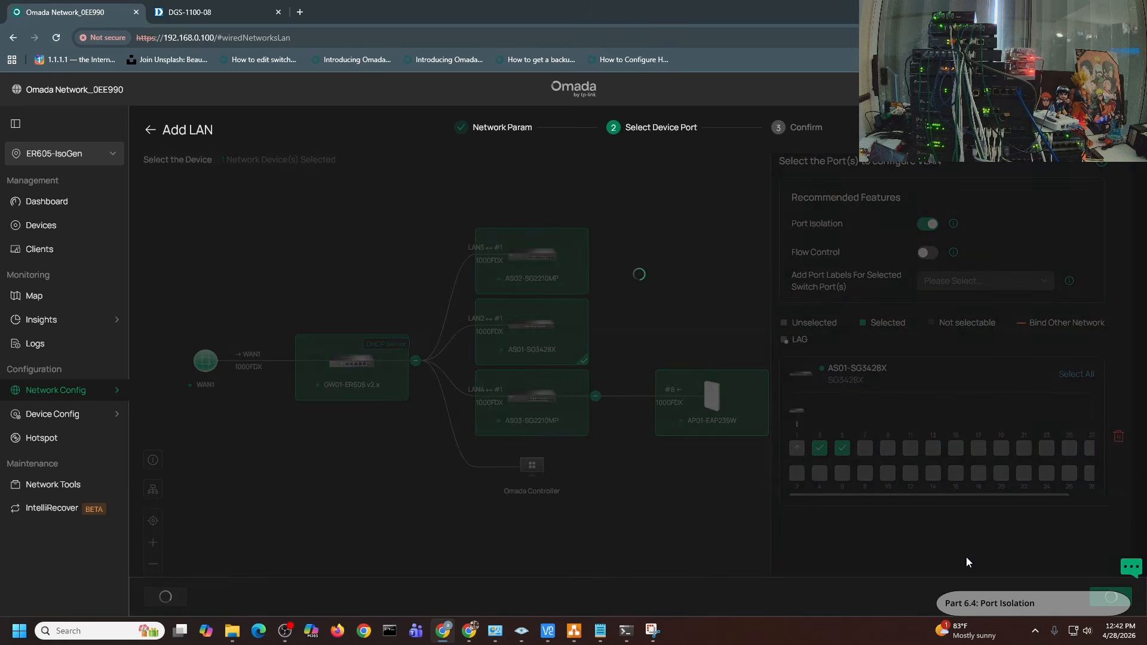
left_click(1106, 599)
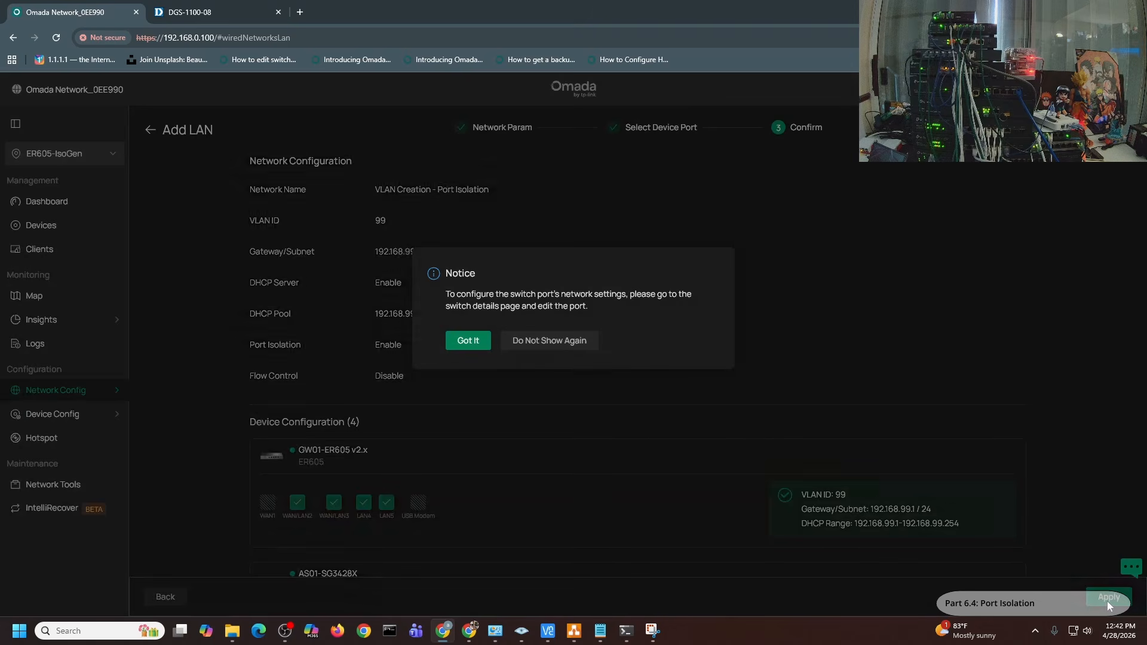
left_click(475, 343)
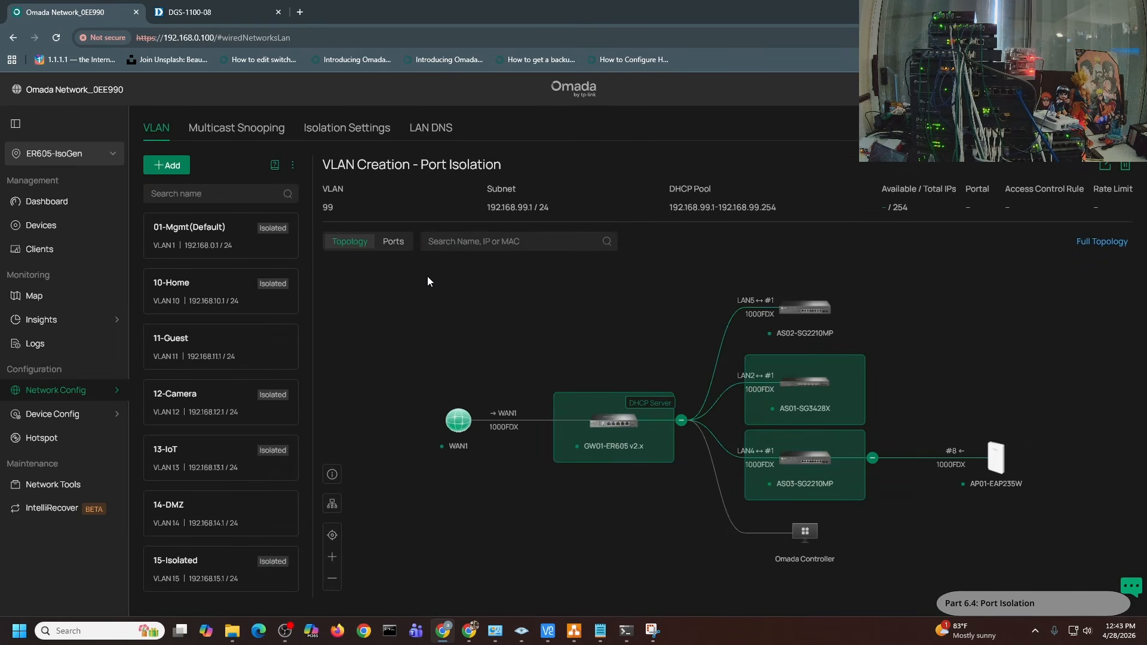
scroll(239, 359, "down", 5)
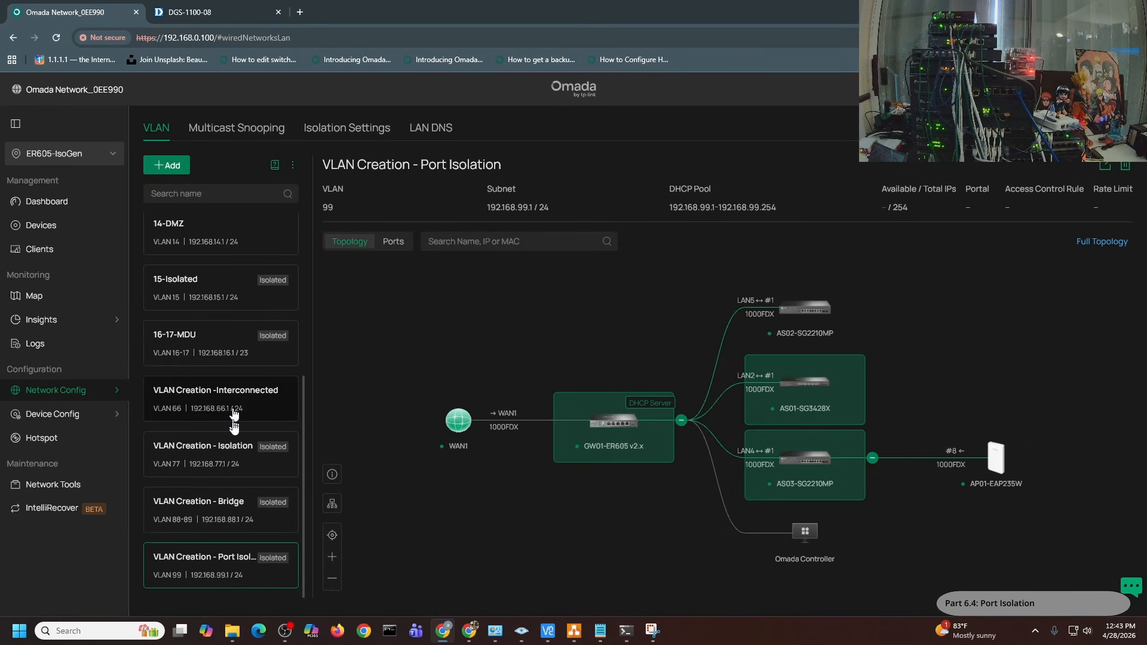
left_click(345, 132)
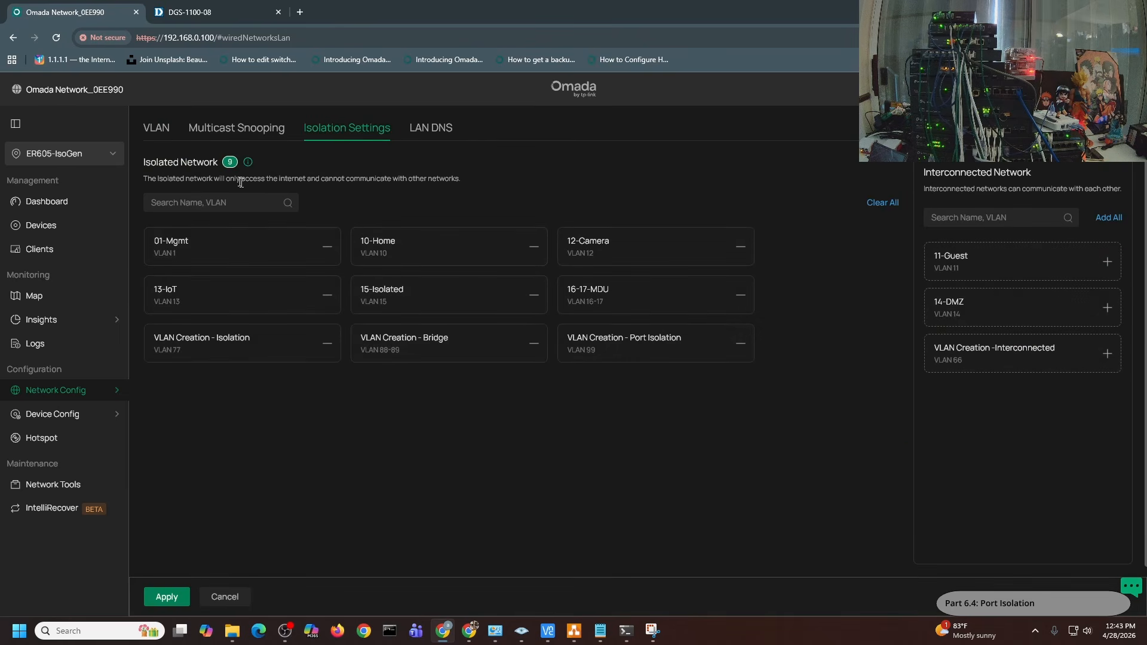
Move the VLAN 99 network from isolated to interconnected, apply the change, and check its entry in the VLAN list
left_click(156, 128)
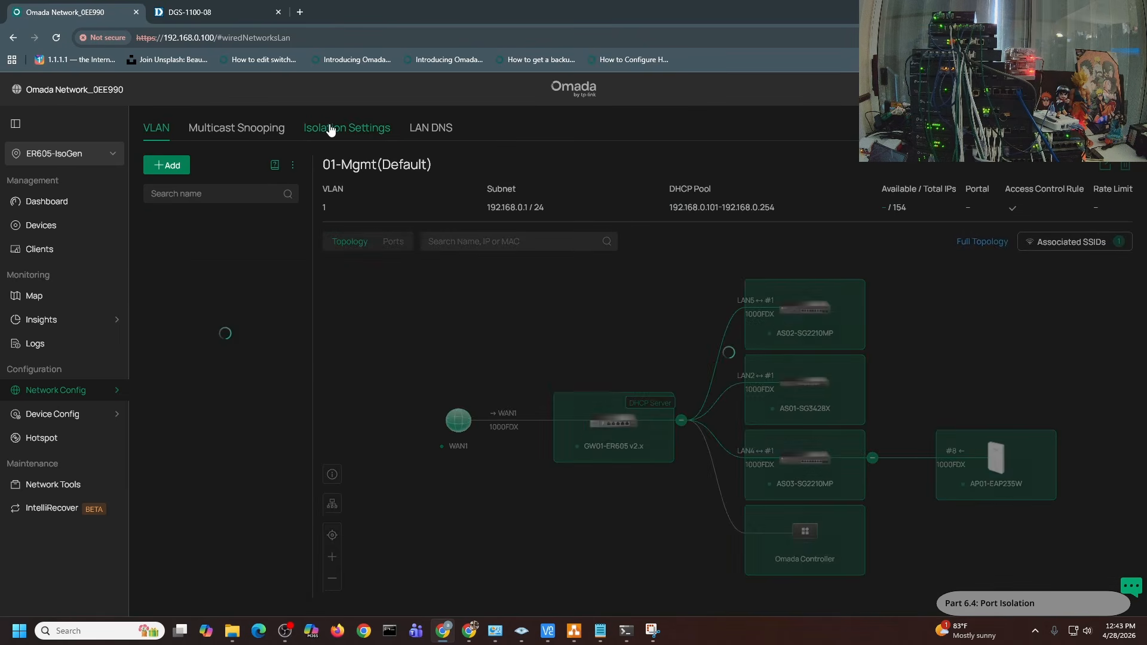
left_click(330, 130)
left_click_drag(653, 345, 1005, 421)
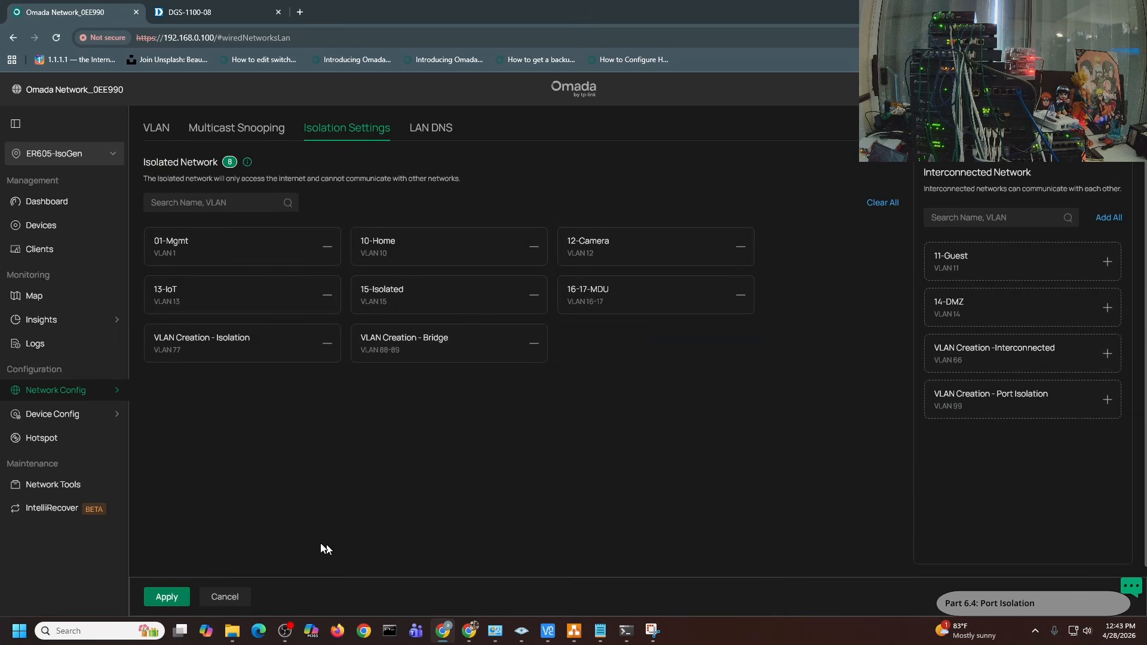
left_click(165, 596)
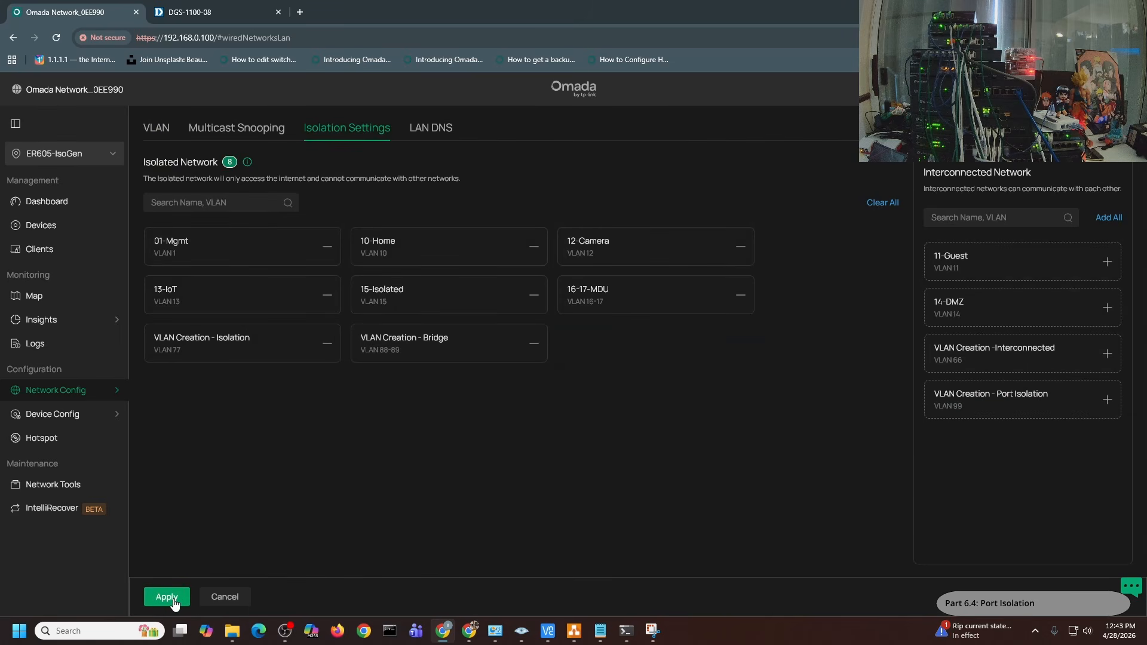
left_click(158, 128)
scroll(239, 311, "down", 5)
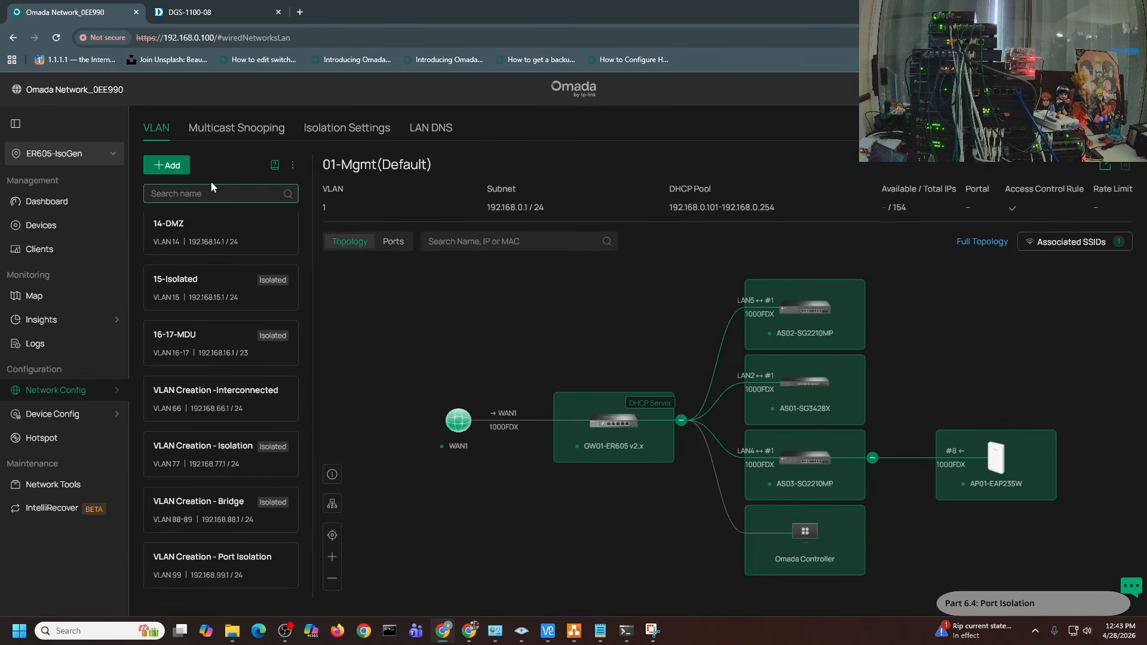
Return the VLAN 99 network to the isolated networks, apply the change, and review the VLAN list
left_click(346, 128)
left_click(1107, 400)
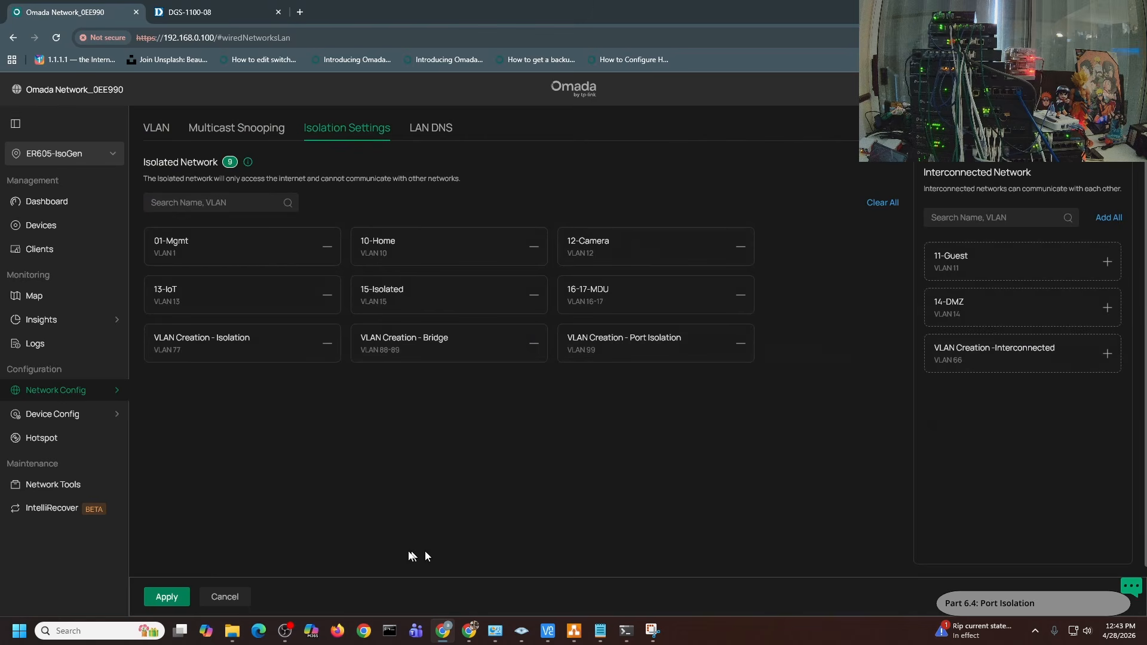
left_click(166, 597)
left_click(156, 128)
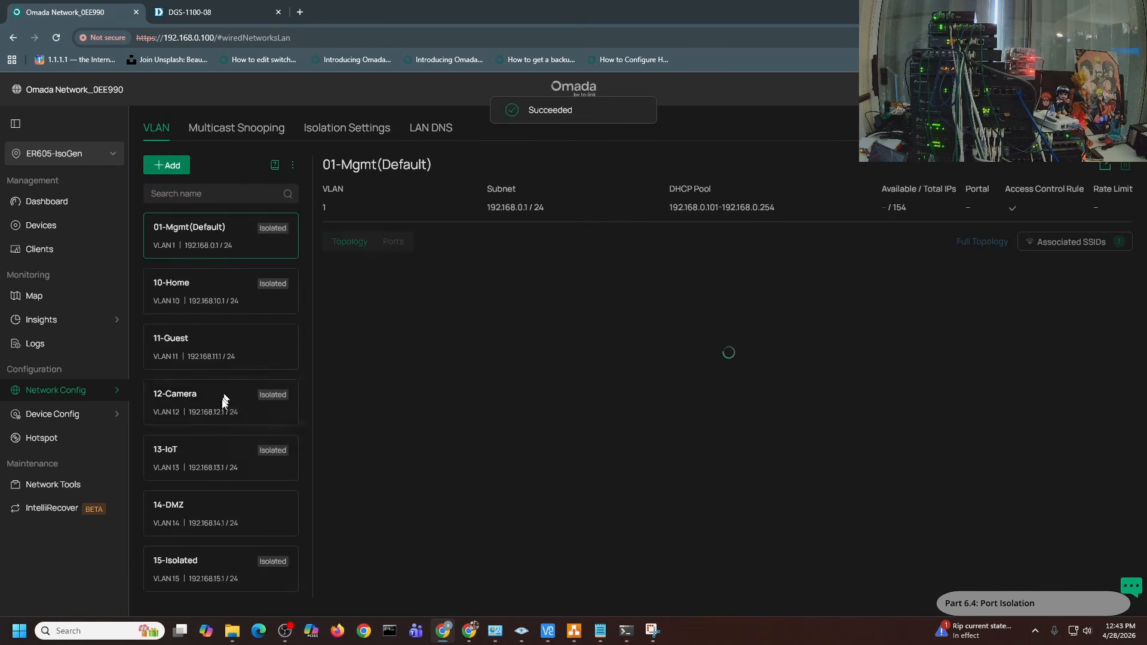
scroll(227, 418, "down", 5)
scroll(218, 525, "up", 5)
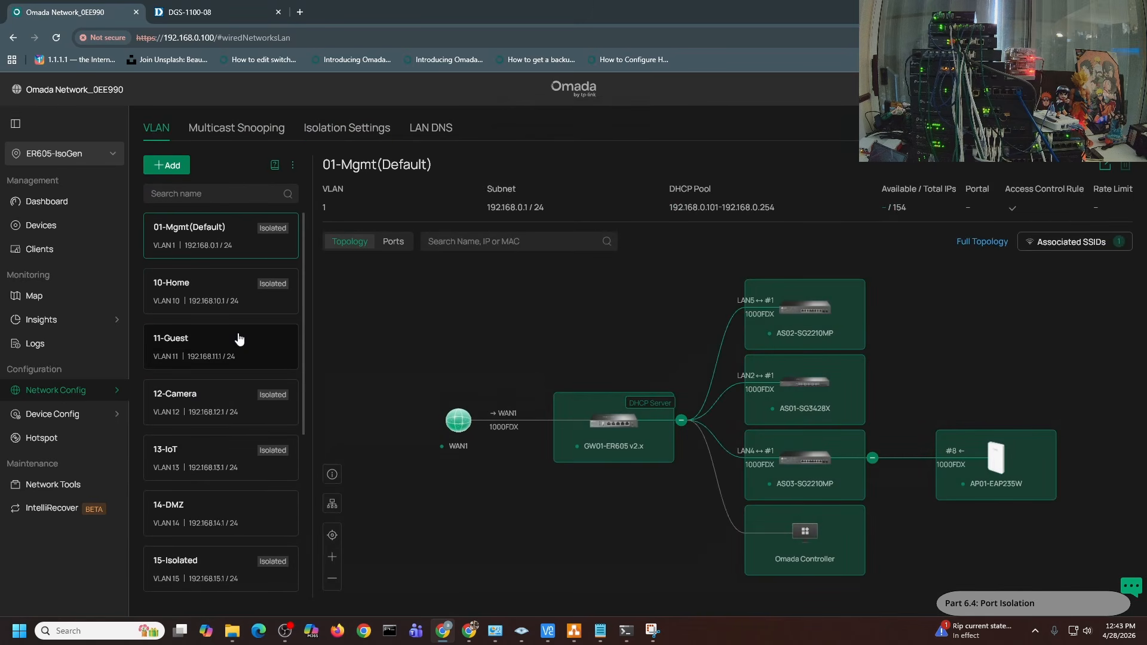
Review the port list of the AS01-SG3428X switch, checking the type and native VLAN of ports 3 and 5
left_click(37, 226)
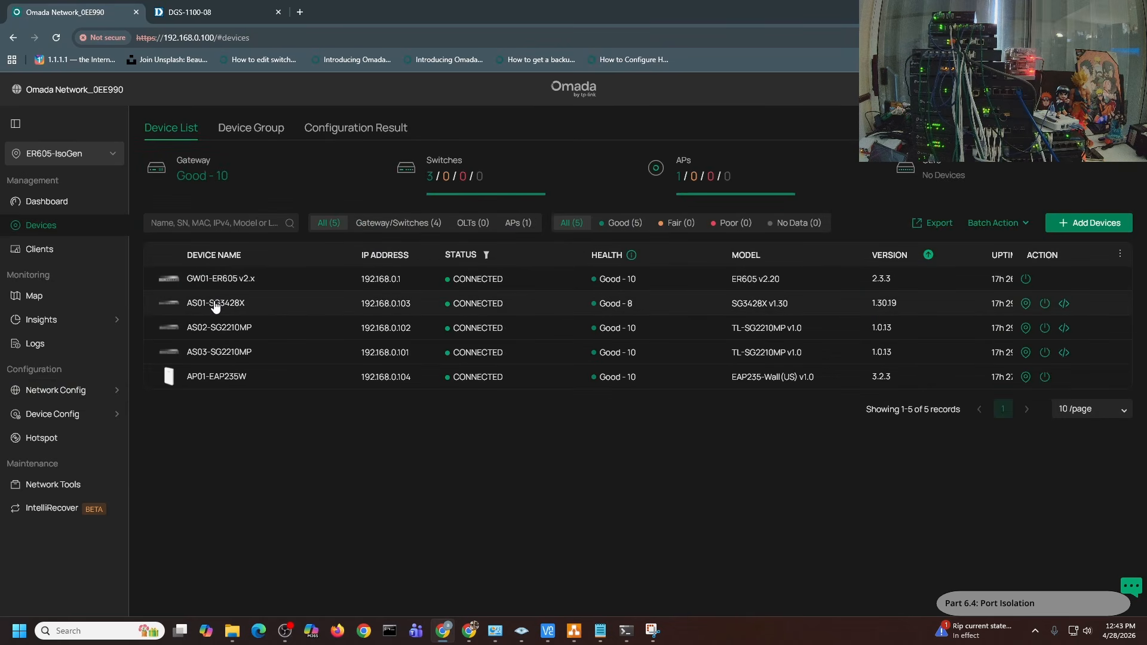
left_click(216, 307)
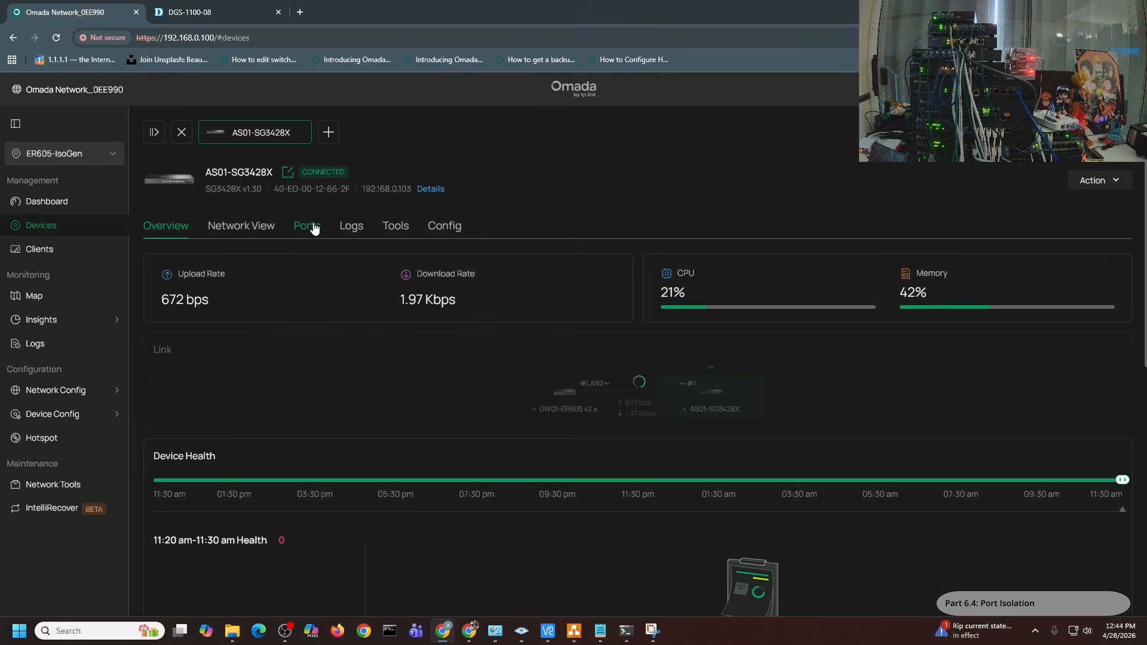
left_click(315, 229)
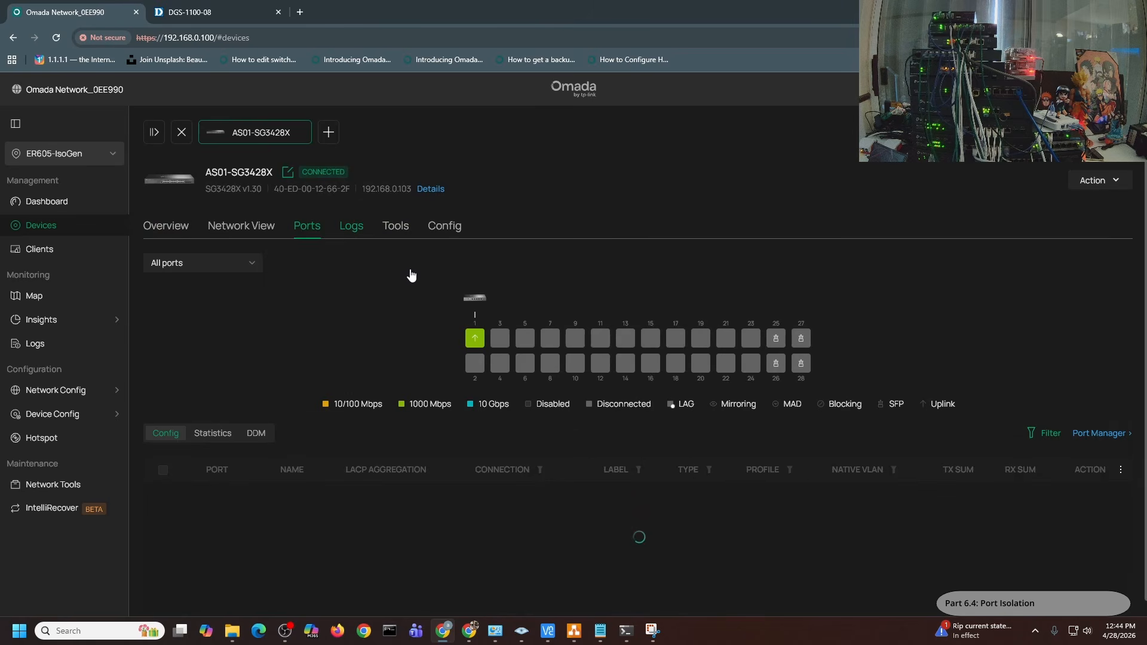
scroll(411, 270, "down", 2)
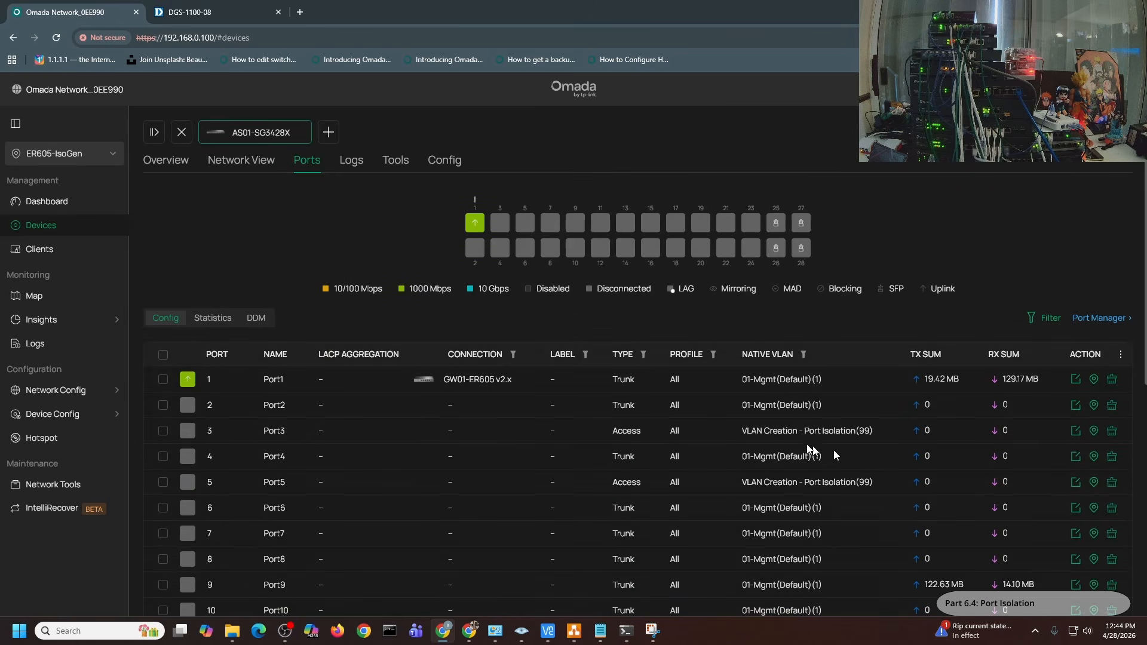
scroll(776, 418, "down", 1)
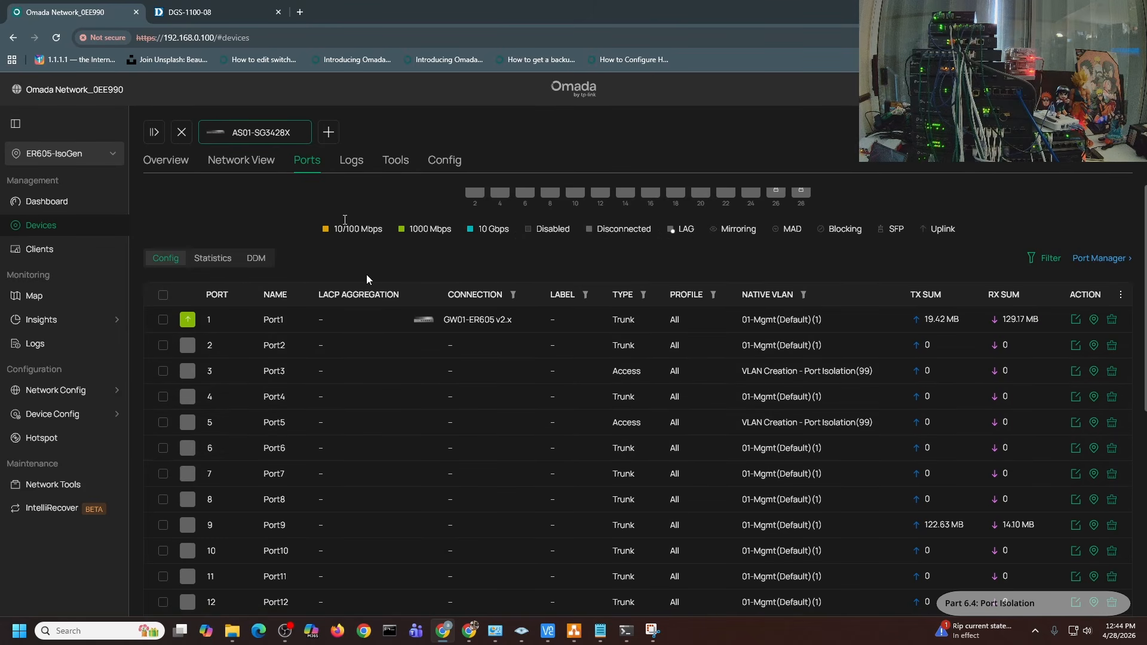
left_click(182, 132)
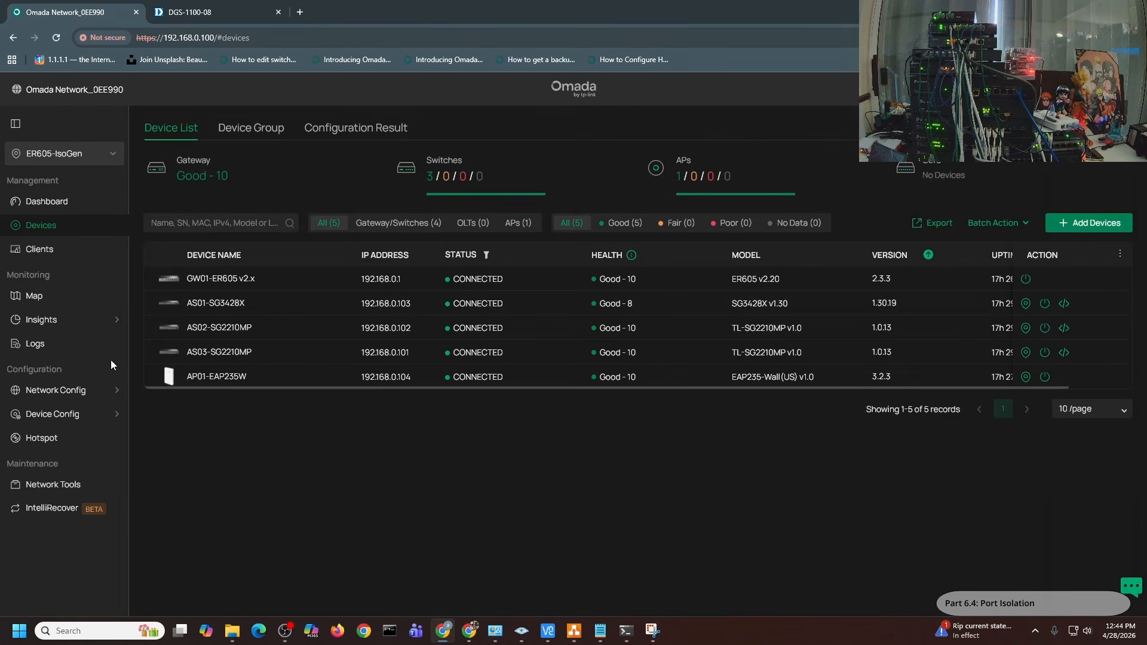
Create a wireless network named Native VLAN WiFi with WPA-Personal security, enter its security key, and apply it on the default VLAN
left_click(78, 389)
left_click(289, 232)
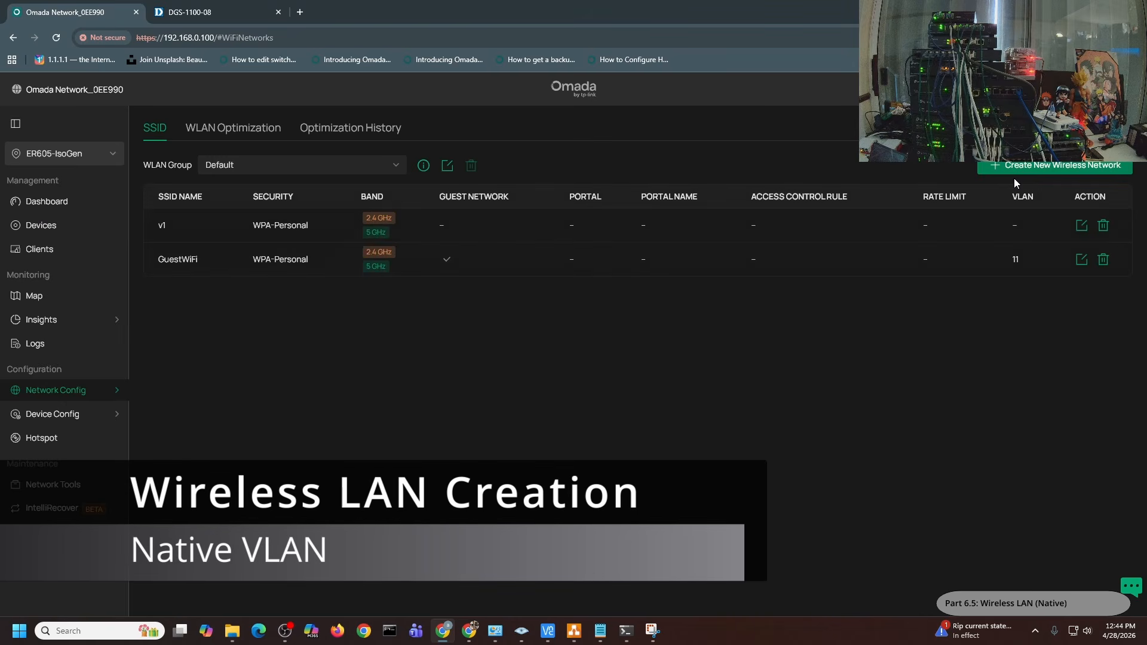
left_click(1015, 169)
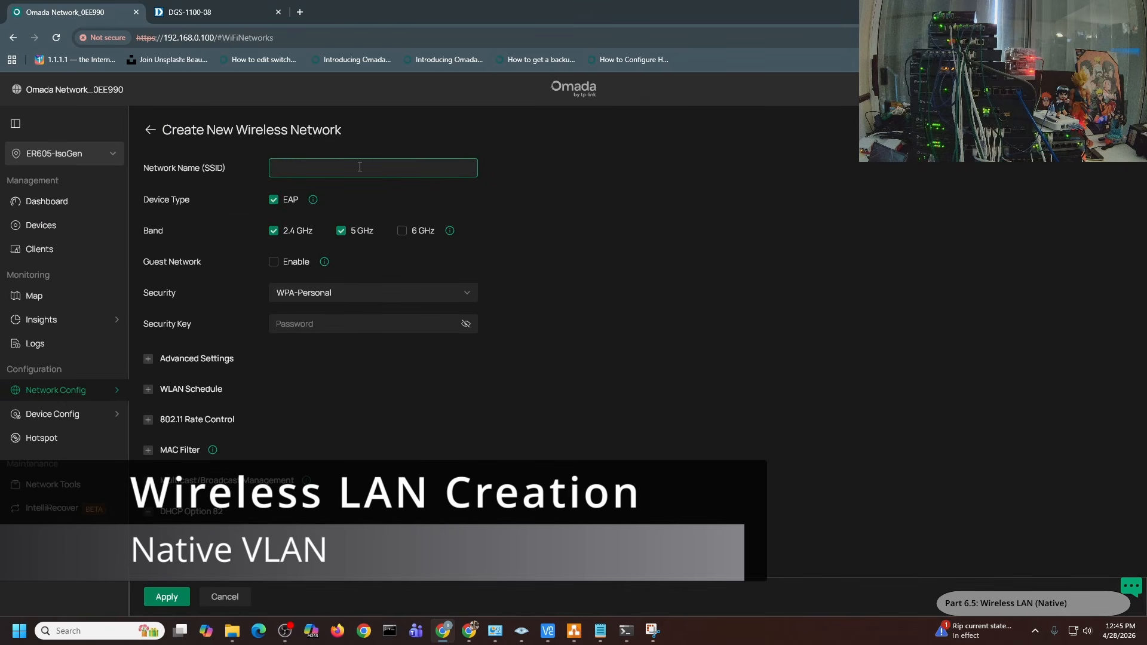
type("Native VLAN WiFi")
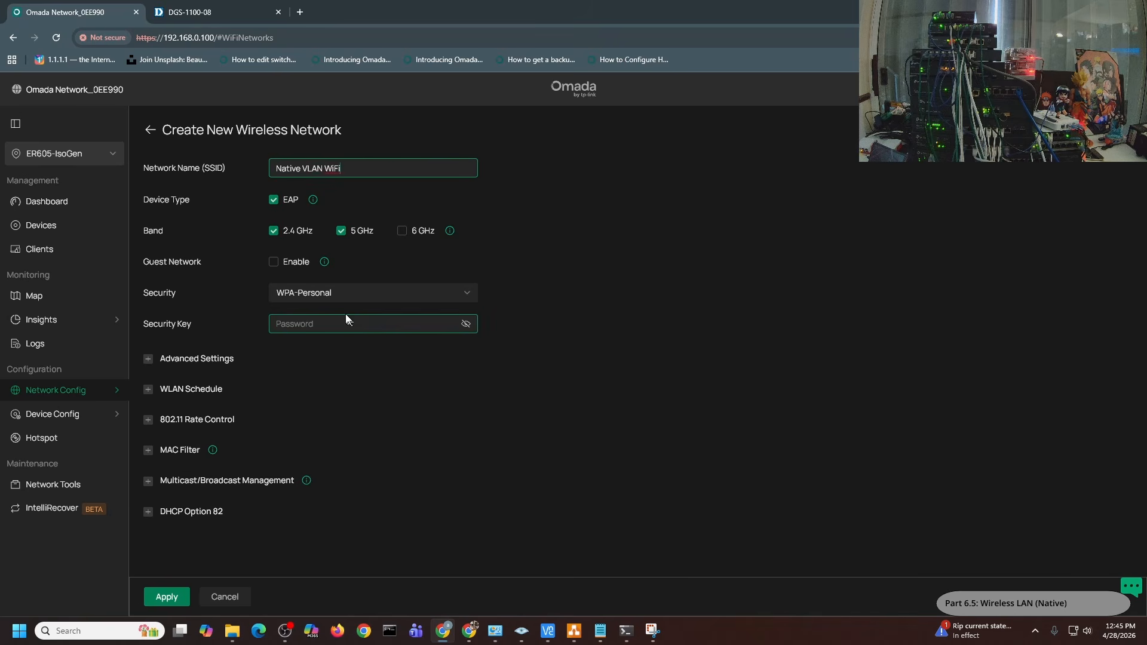
left_click(318, 323)
type("p")
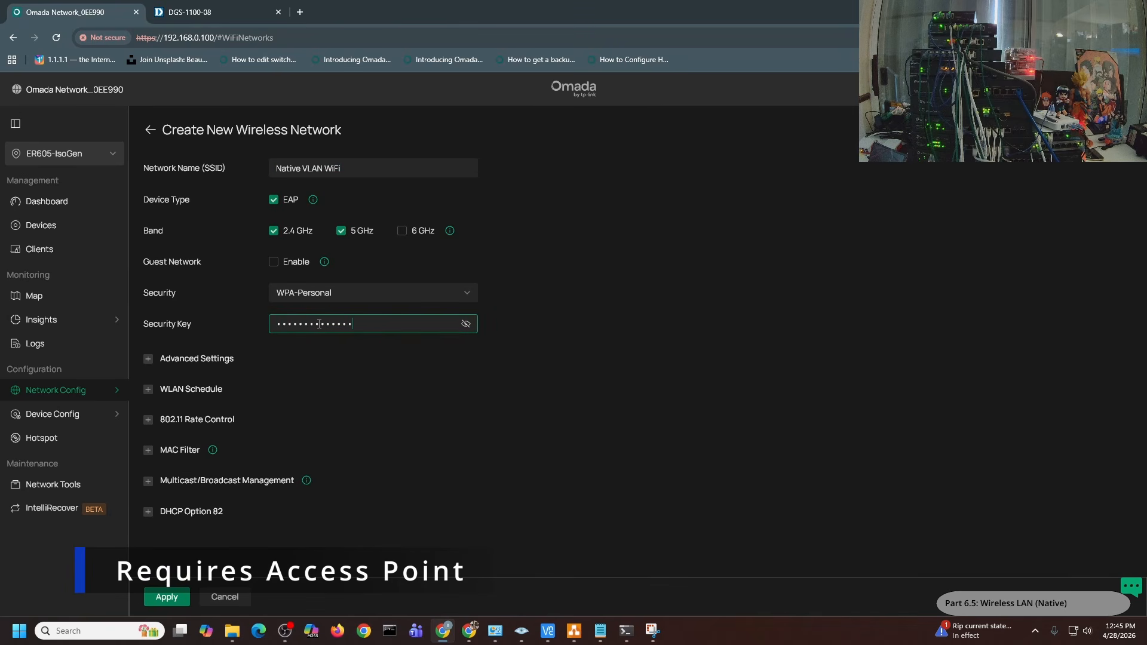
left_click(465, 324)
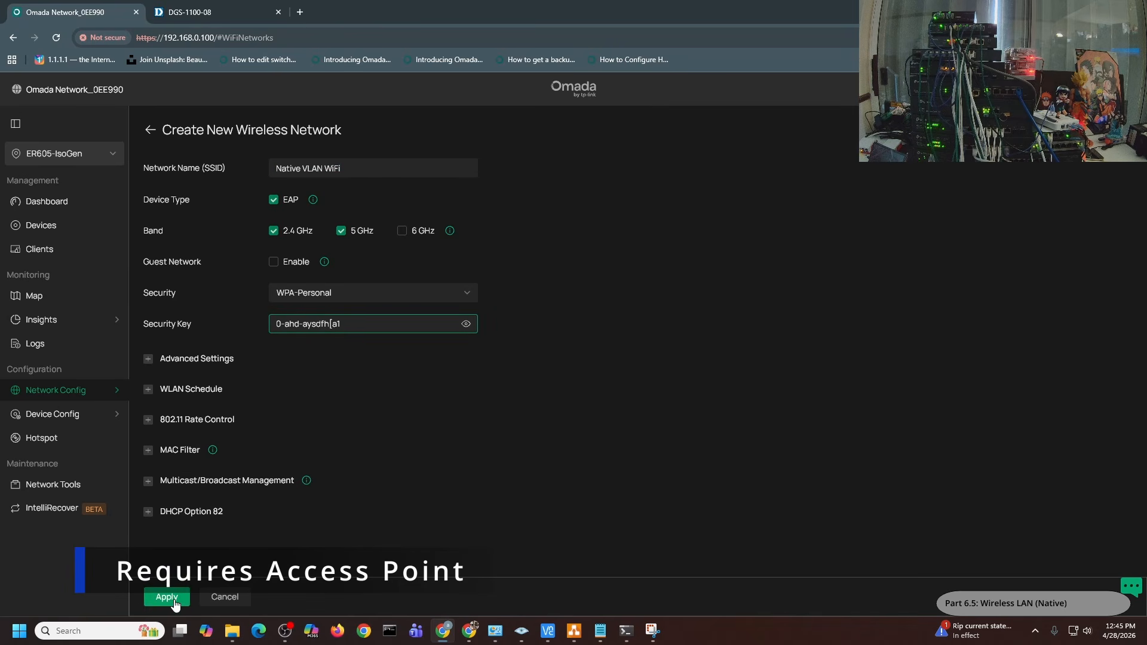
left_click(167, 597)
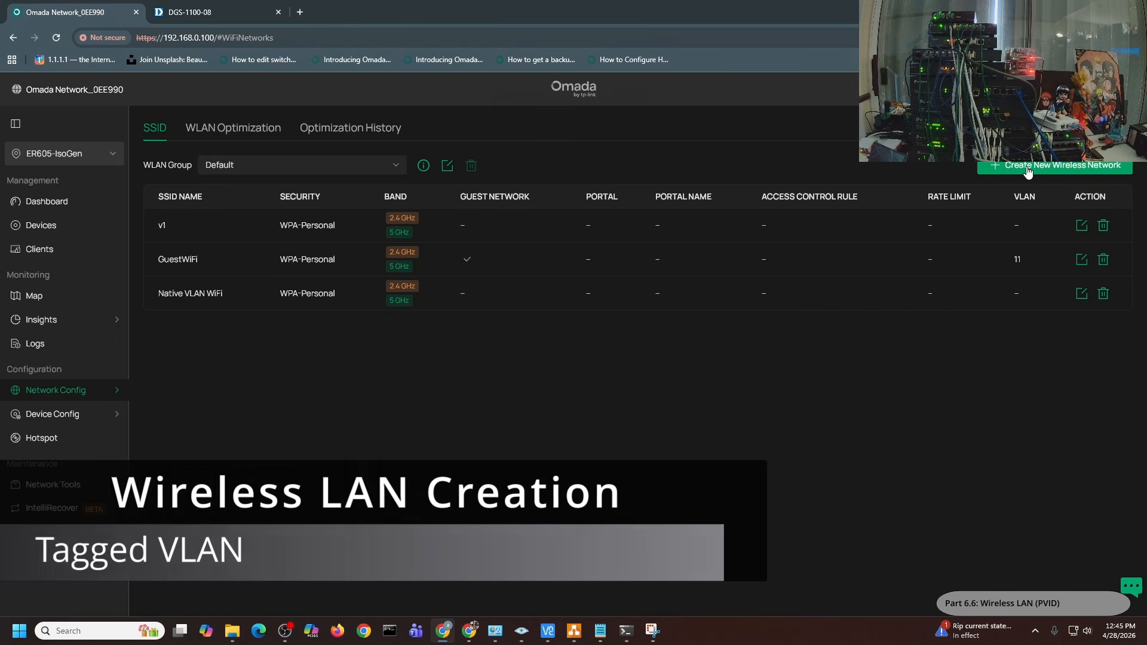
Start a new wireless network named PVID WiFi, then enter and reveal its security key
left_click(1054, 170)
left_click(347, 167)
type("PVID Wi")
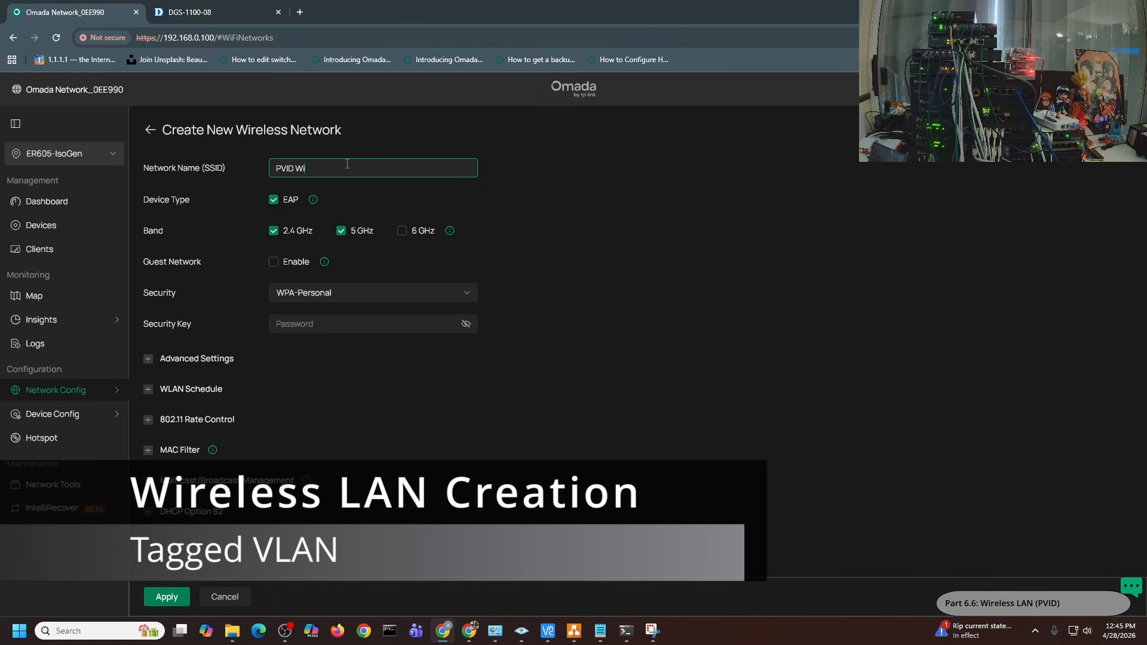
type("Fi")
left_click(396, 330)
type("•••••••••••••")
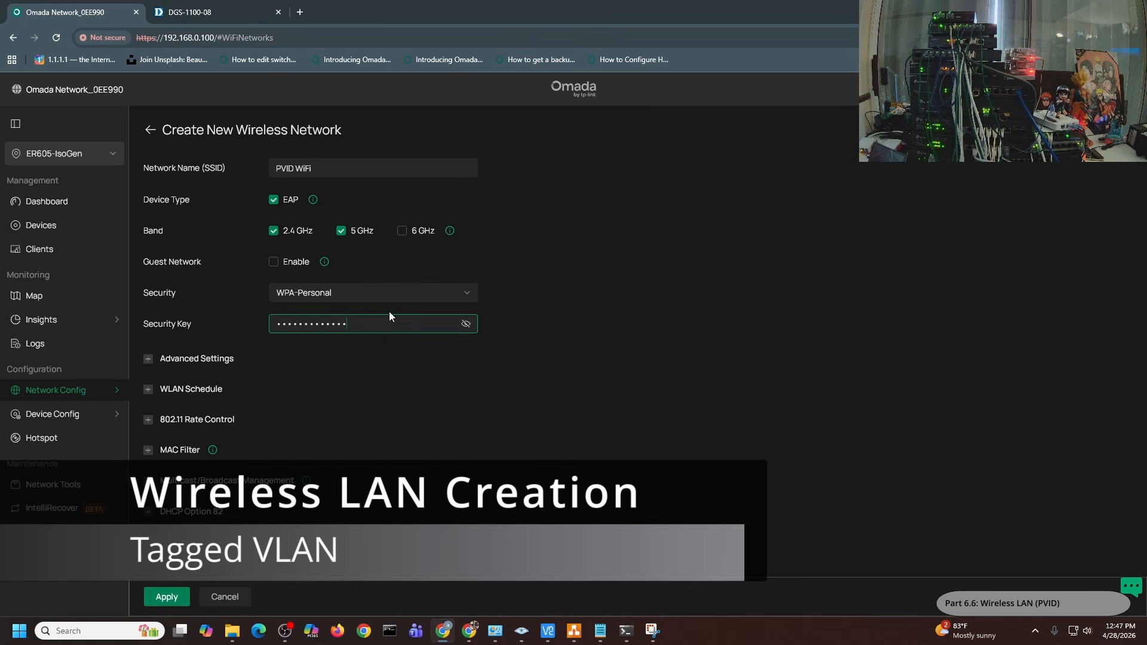
left_click(466, 324)
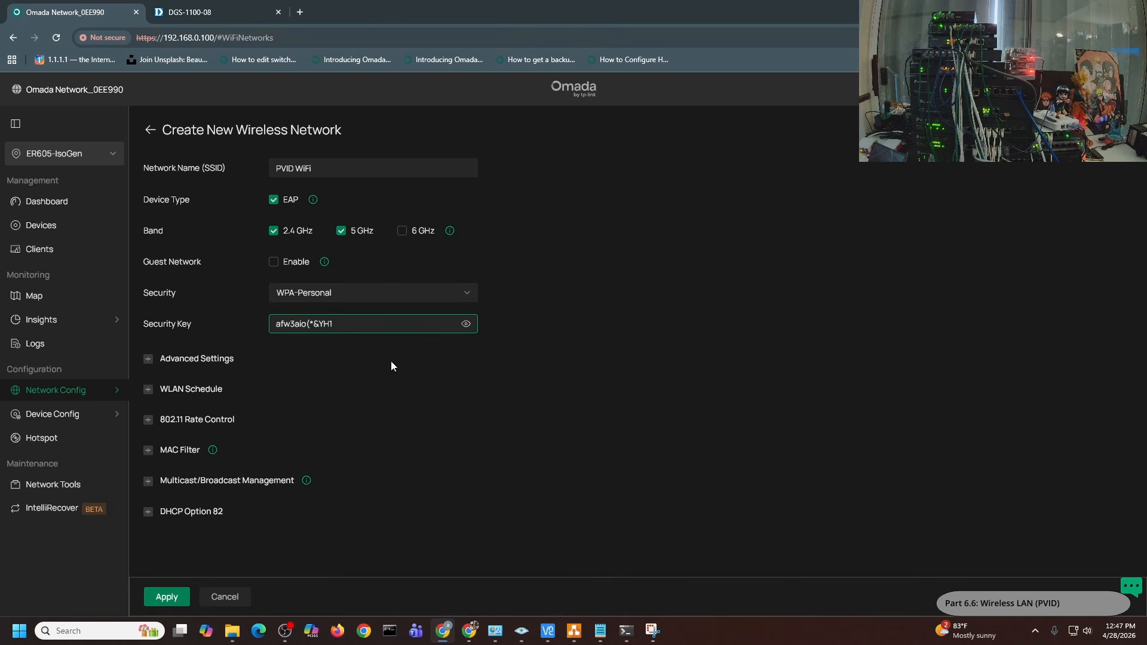
Assign PVID WiFi to the custom VLAN network 10-Home(10) in the advanced settings and apply the wireless network
left_click(199, 361)
left_click(334, 481)
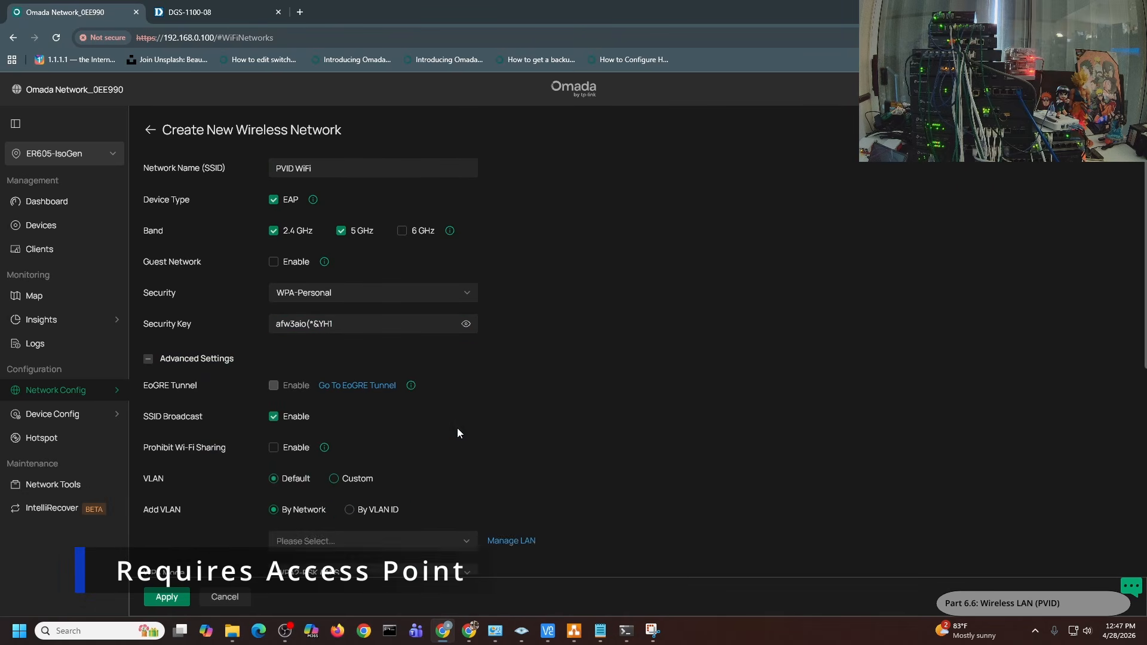
scroll(458, 432, "down", 2)
left_click(307, 421)
left_click(307, 505)
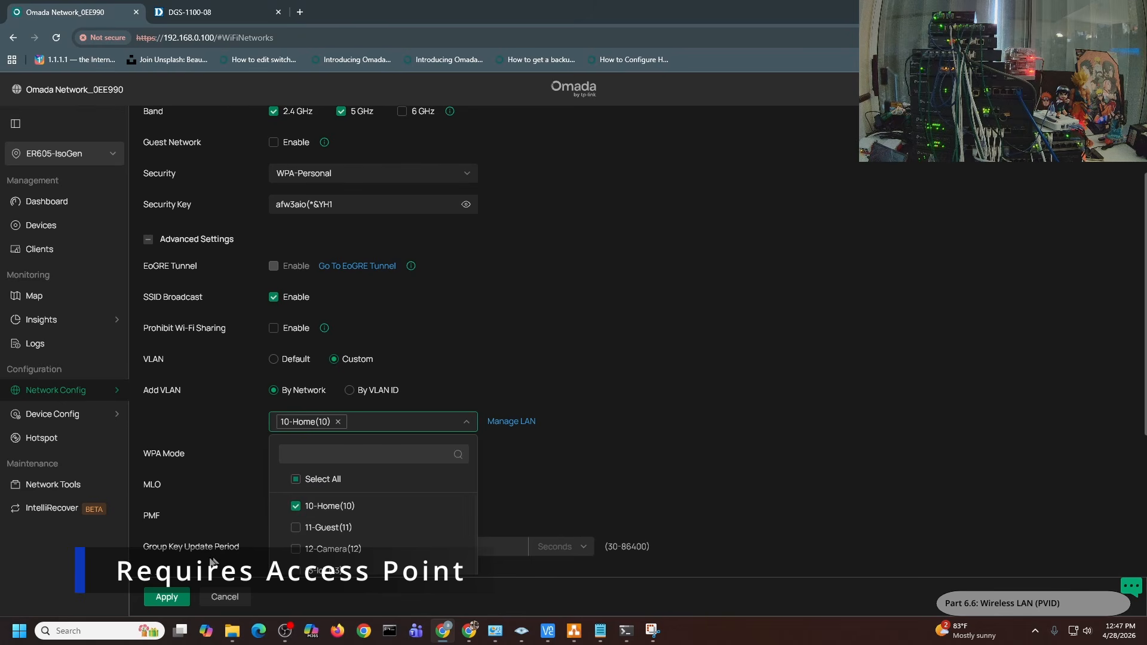
left_click(171, 597)
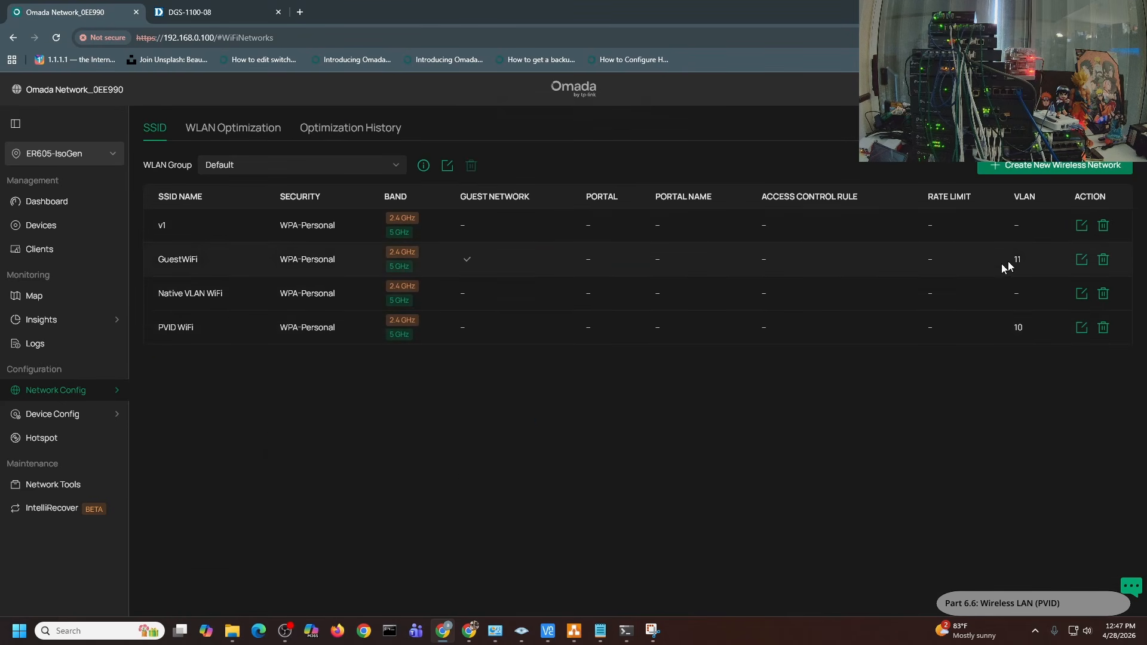
Start a new wireless network named GuestWifiUse, enable Guest Network, and enter its security key
left_click(1026, 165)
left_click(346, 169)
type("GuestWi")
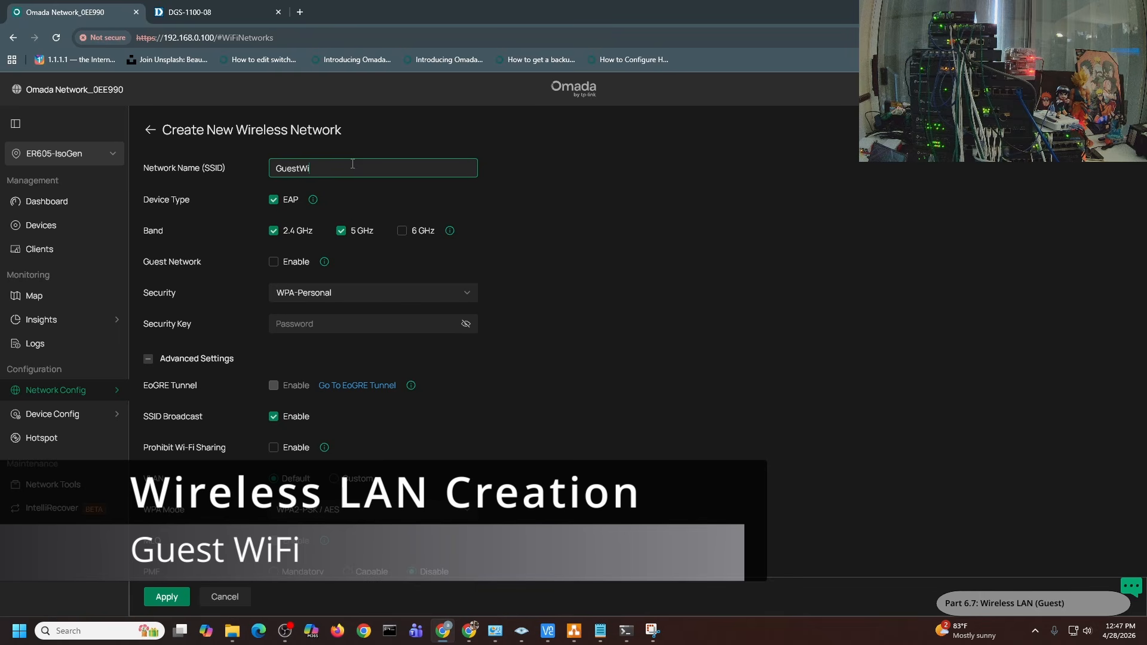
type("fiUse")
left_click(274, 261)
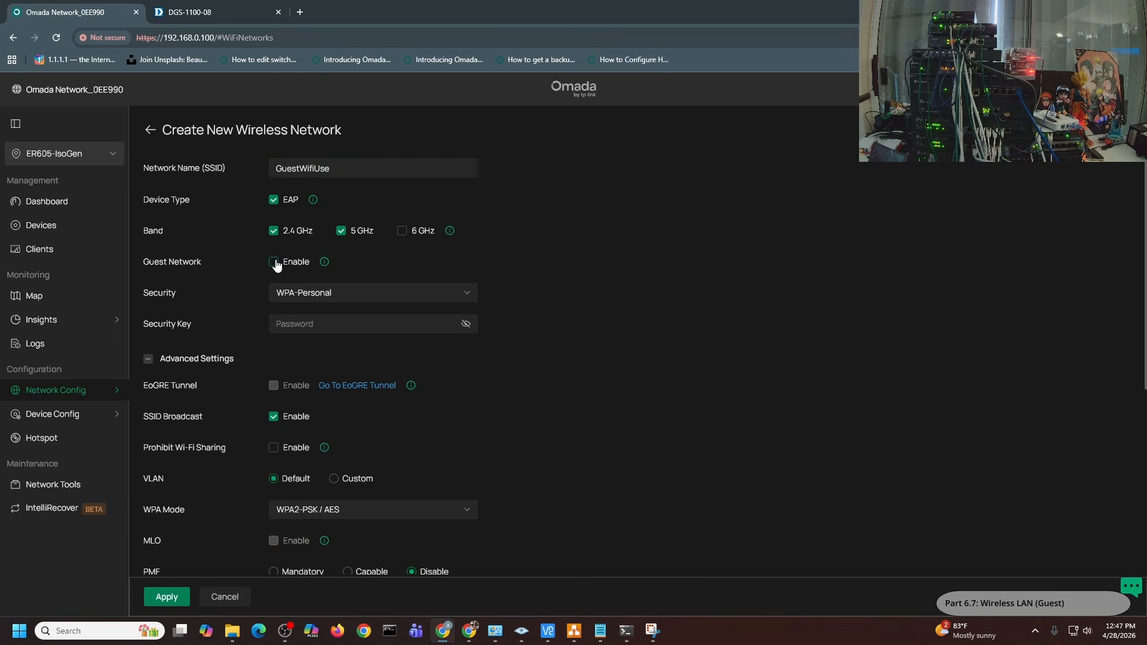
left_click(300, 318)
key("ctrl+v")
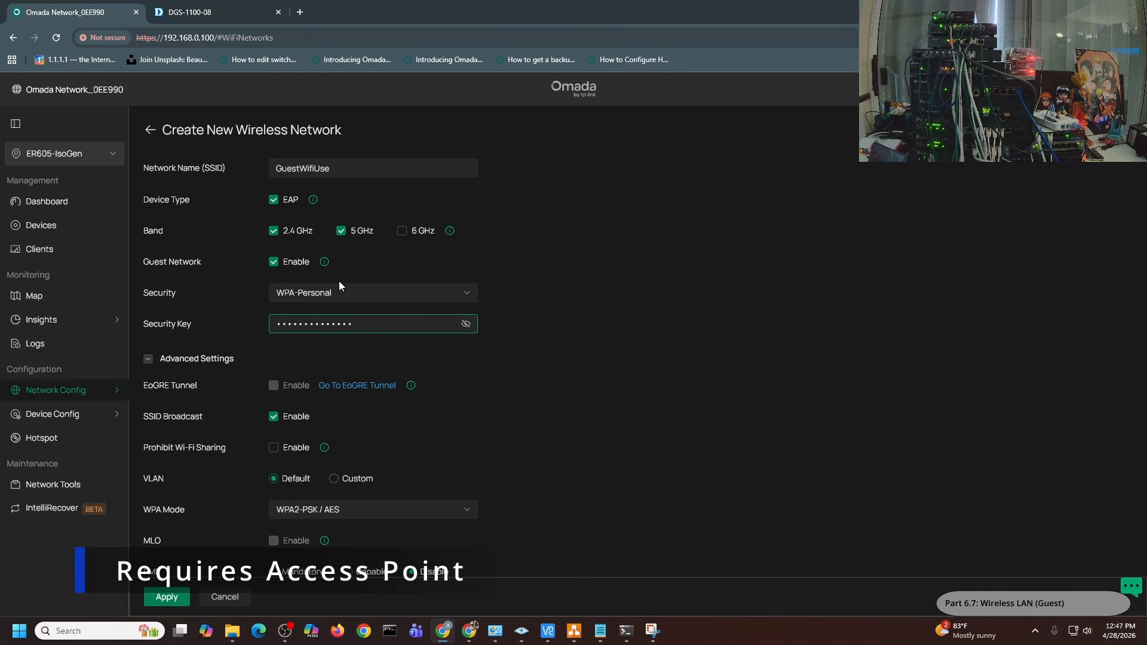
Assign GuestWifiUse to the custom VLAN network 11-Guest(11) and apply the wireless network
scroll(533, 371, "down", 1)
scroll(540, 365, "down", 1)
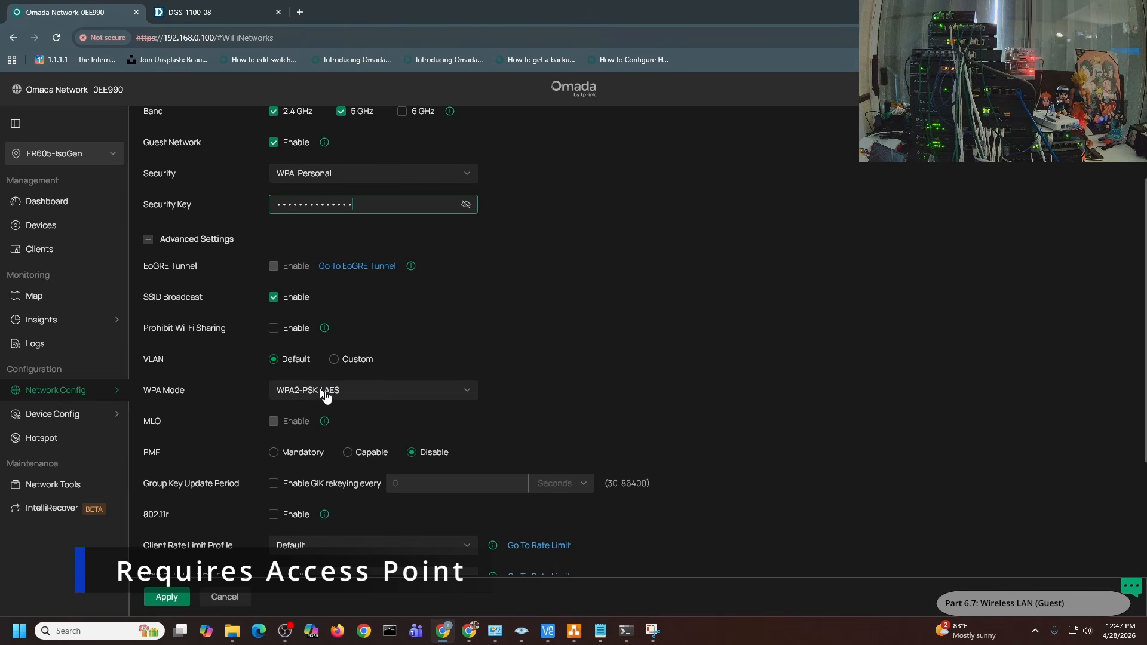
left_click(337, 360)
left_click(362, 477)
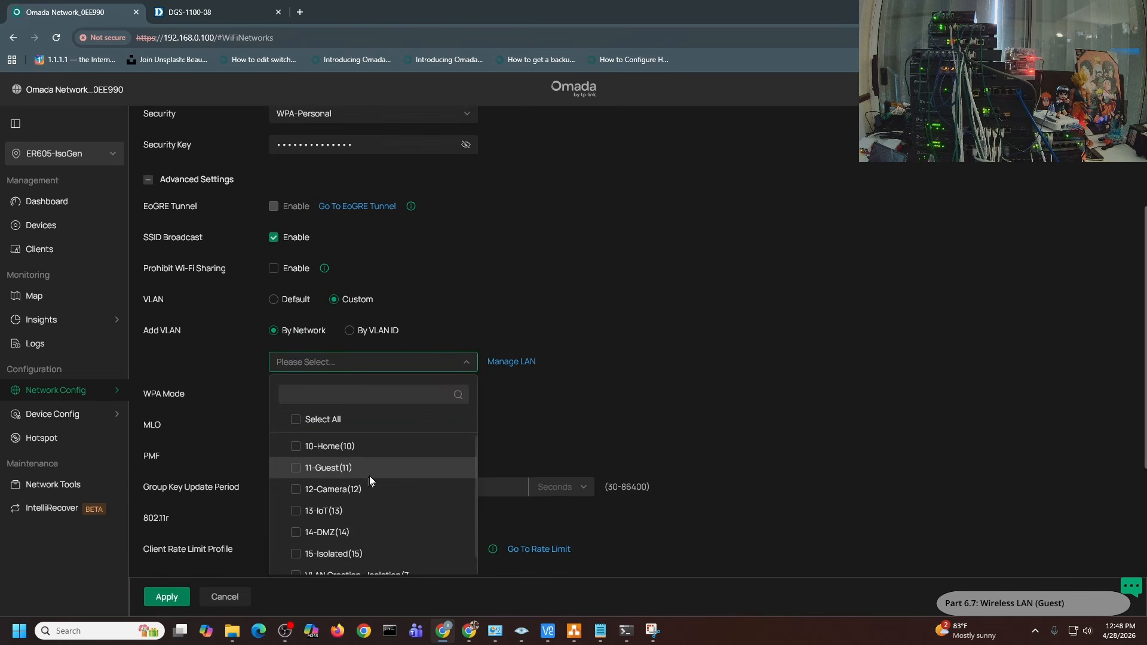
scroll(369, 475, "down", 3)
scroll(374, 460, "up", 3)
left_click(295, 348)
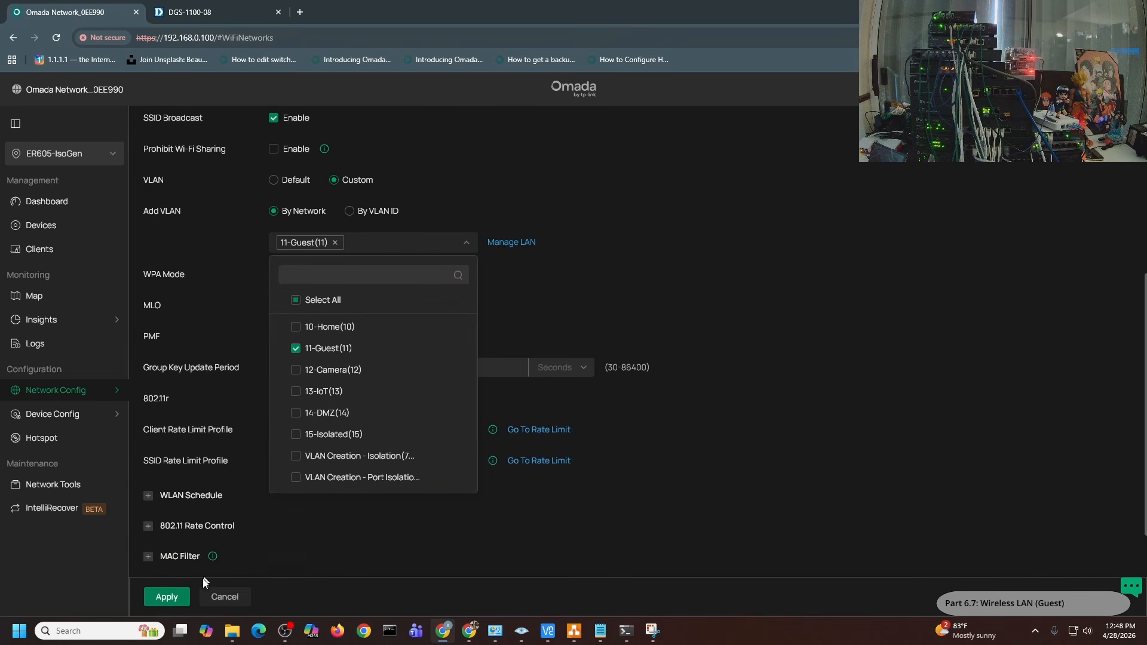
left_click(168, 596)
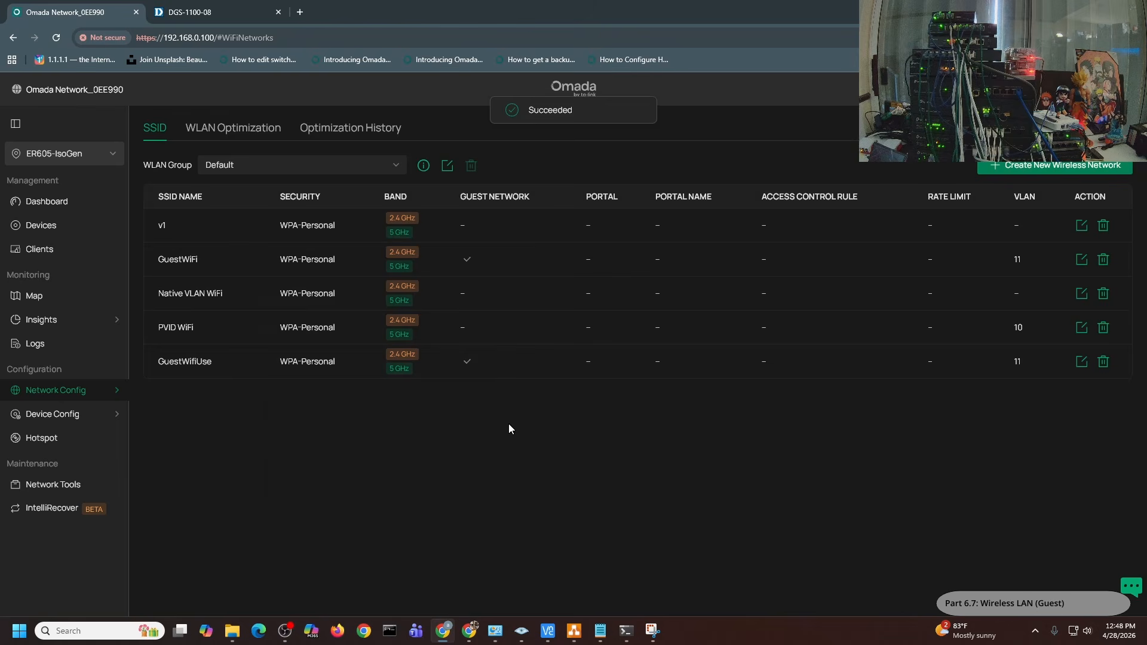
Review the subnet and port of the ssh Port to VLAN13 group without changing it, and examine the gateway and EAP ACL rules
mouse_move(110, 397)
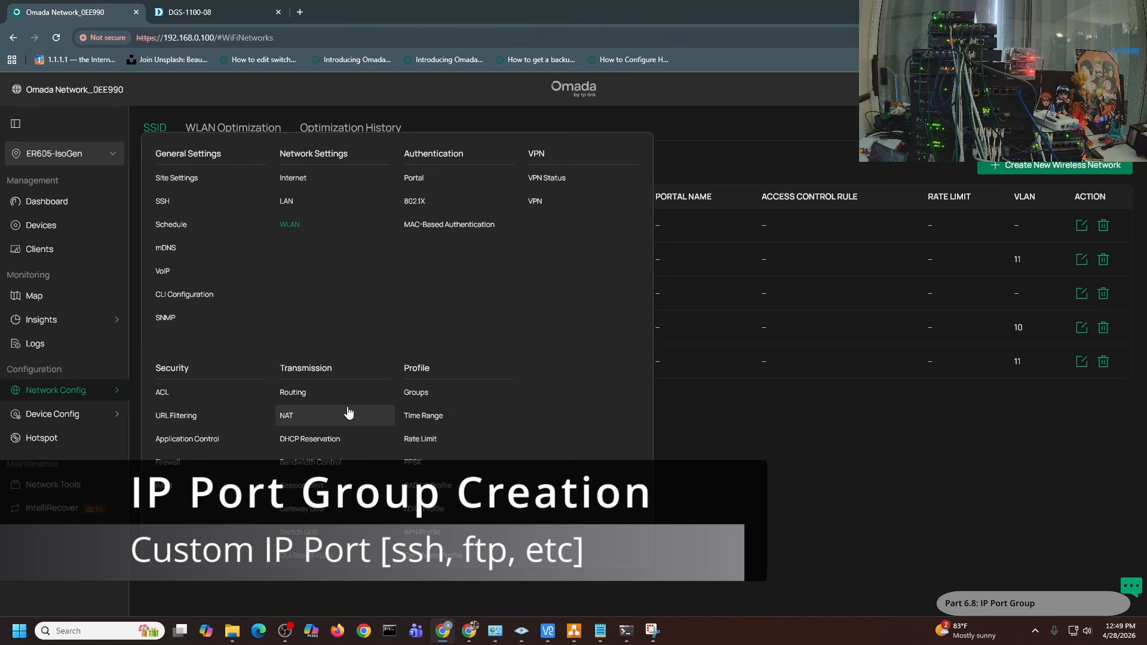
left_click(422, 394)
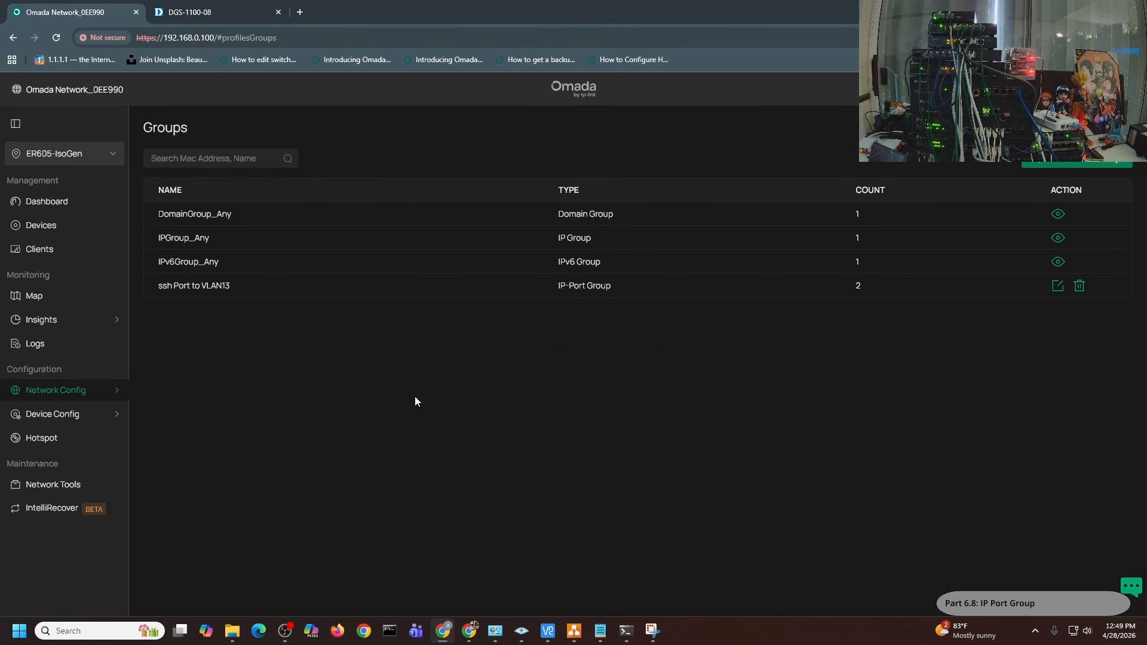
left_click(1056, 286)
left_click(285, 182)
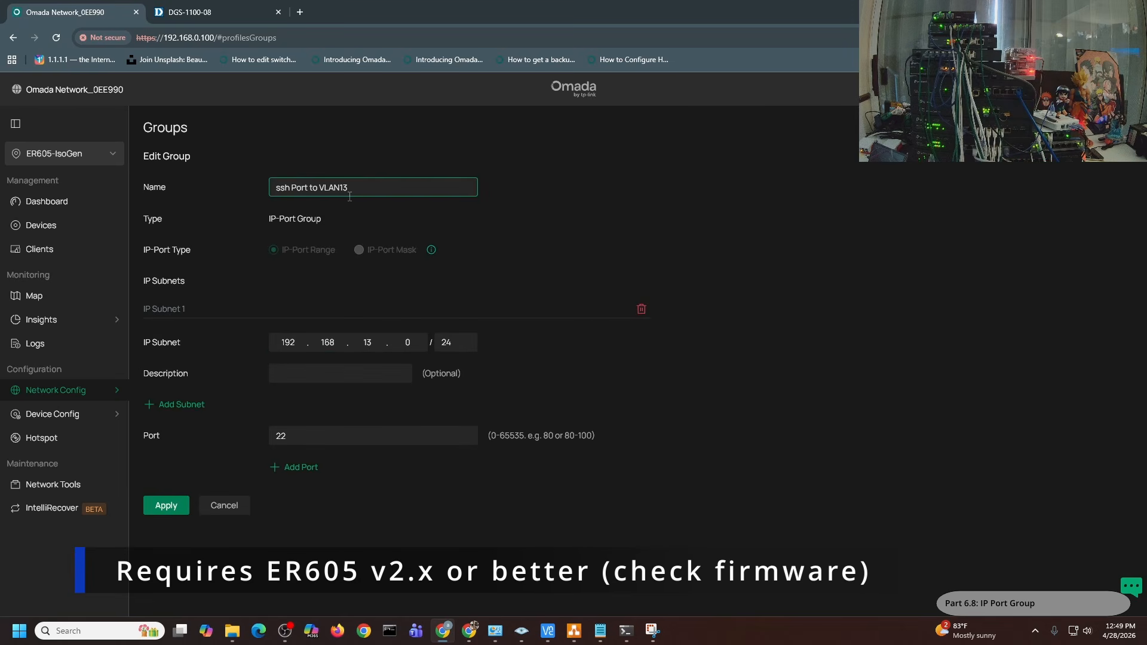
left_click(225, 508)
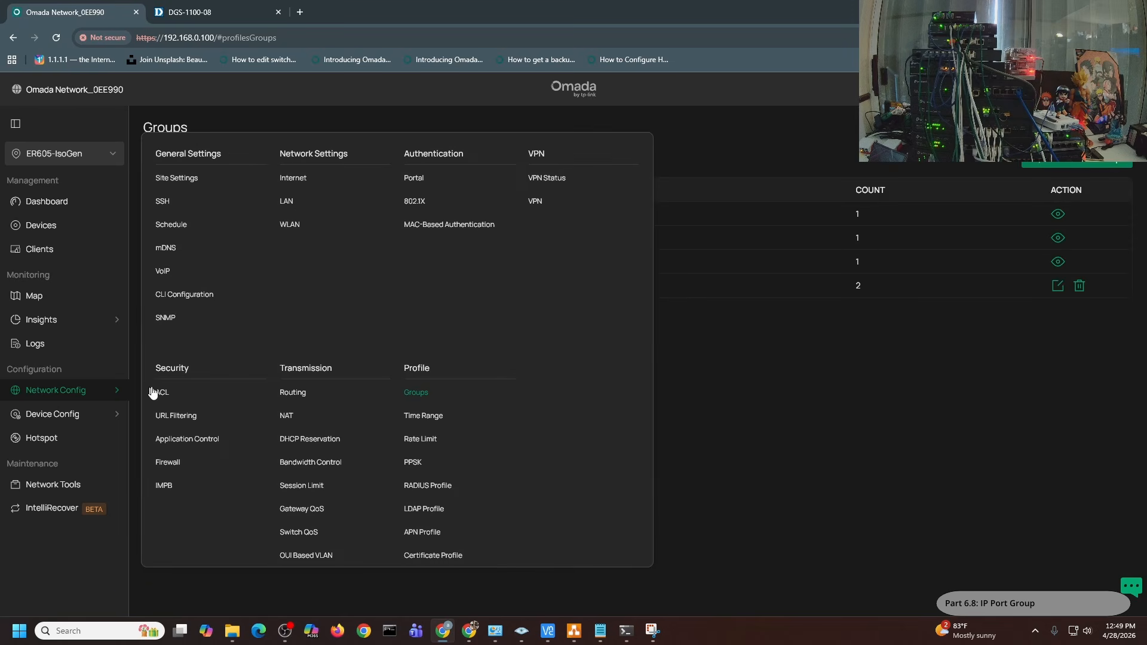
left_click(156, 392)
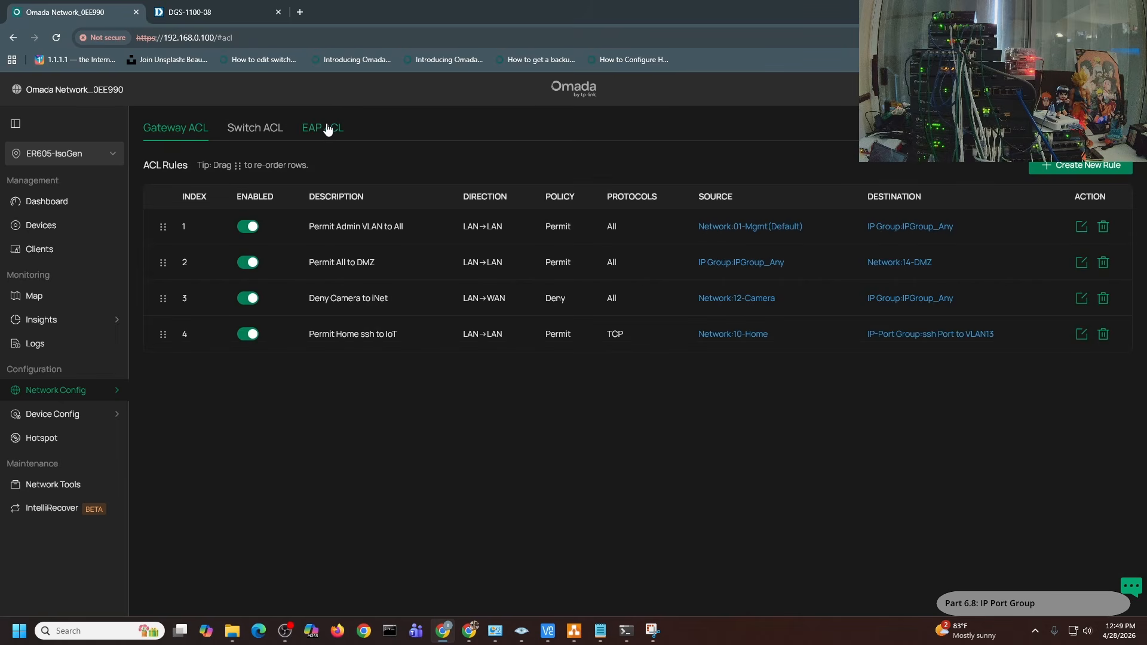
left_click(329, 130)
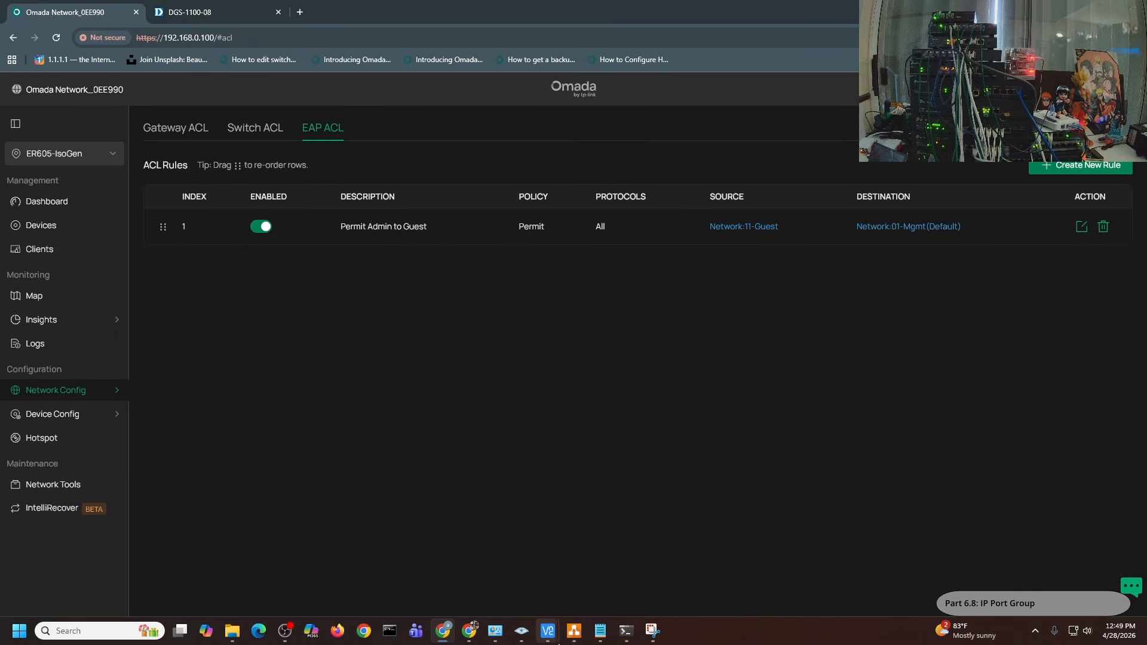
Switch to VNC Viewer, connect to the guest client 192.168.11.100, and close its Chromium window to expose the terminal
mouse_move(548, 631)
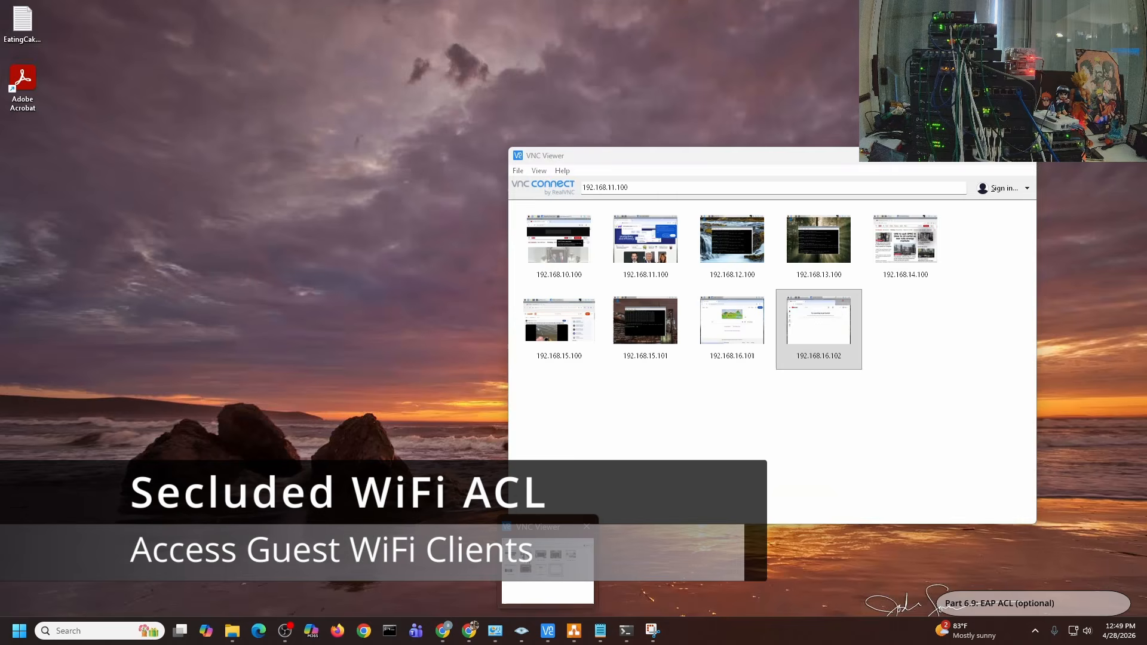
left_click(548, 562)
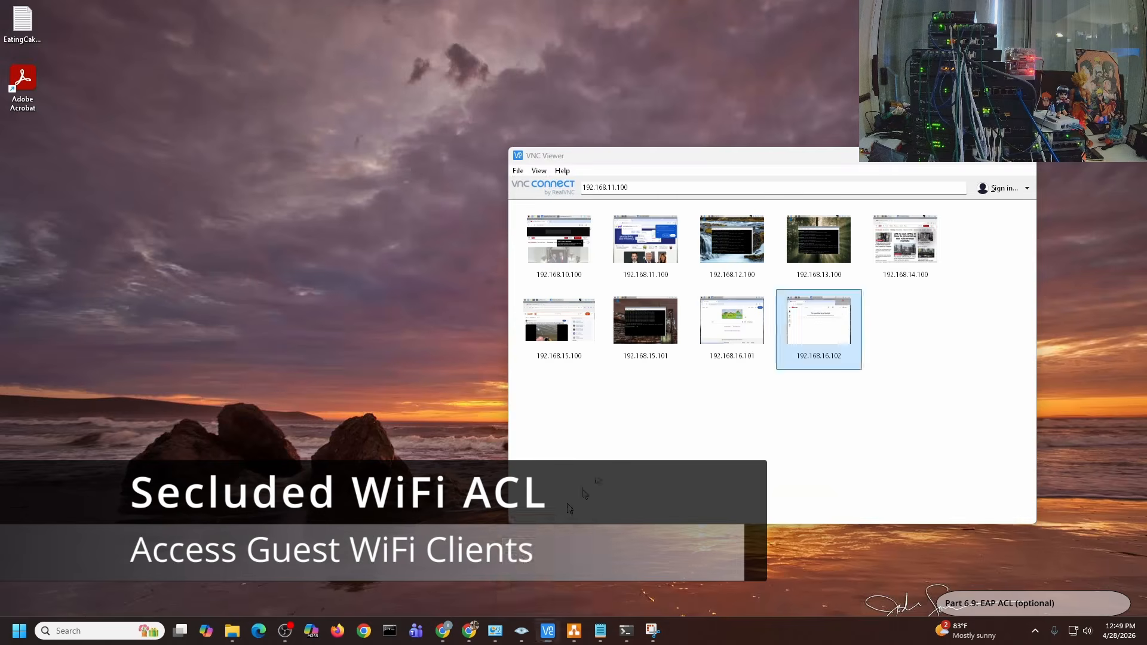
left_click(648, 238)
double_click(651, 241)
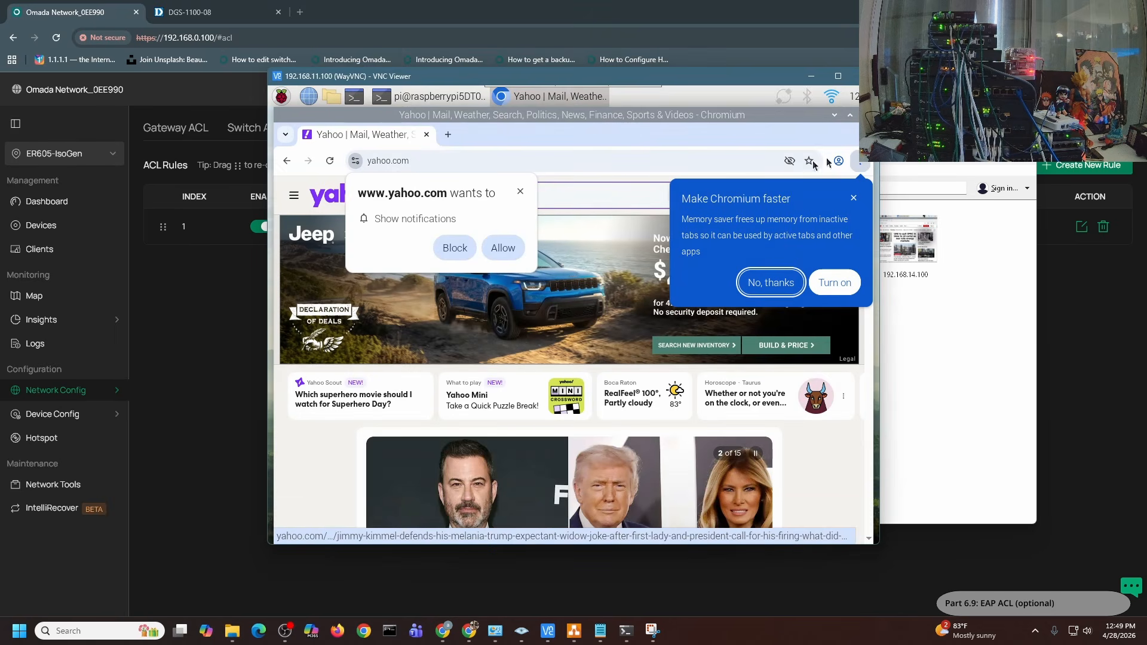
left_click(528, 238)
left_click(866, 115)
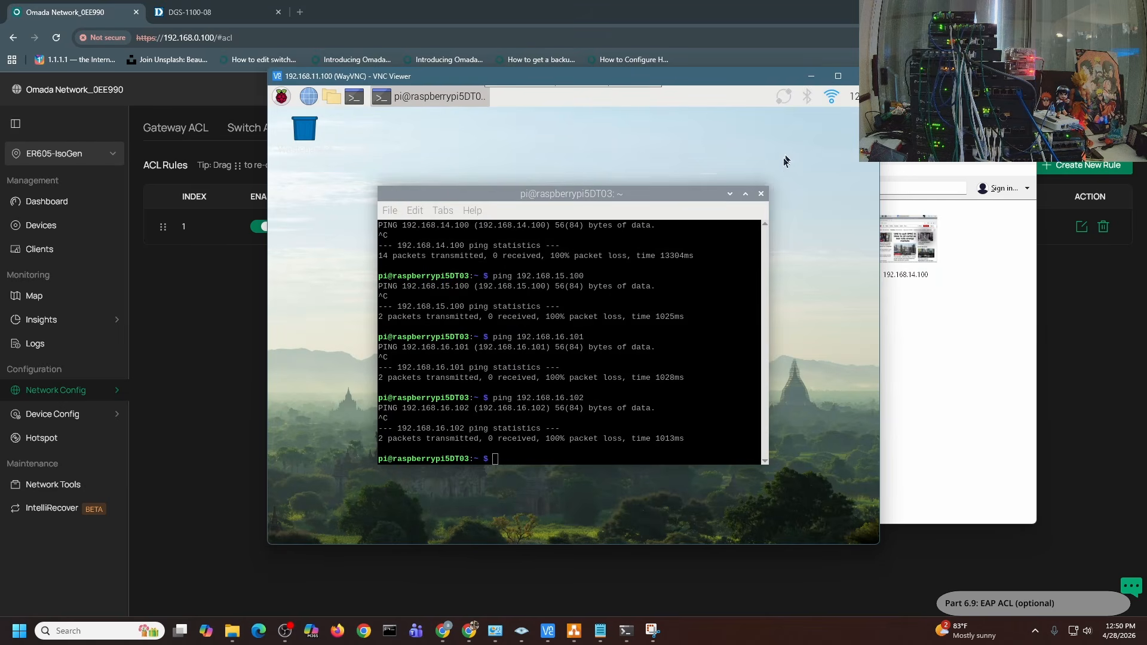
Close the guest client's terminal and disable the Permit Admin to Guest EAP ACL rule in Omada
left_click(761, 193)
left_click(237, 323)
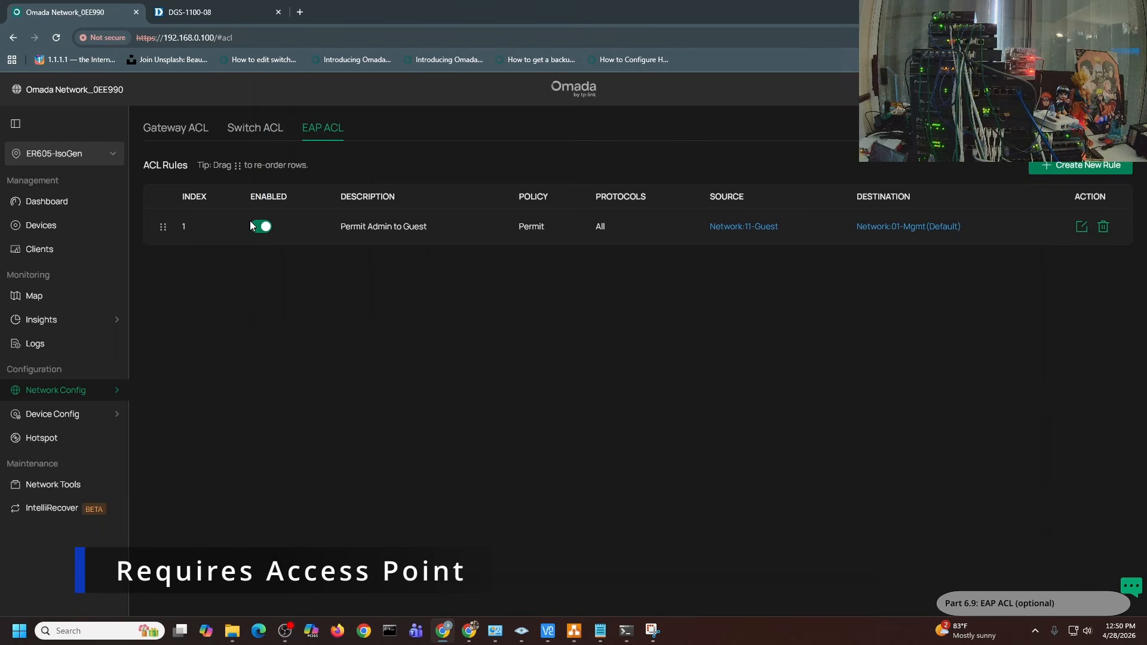
left_click(259, 227)
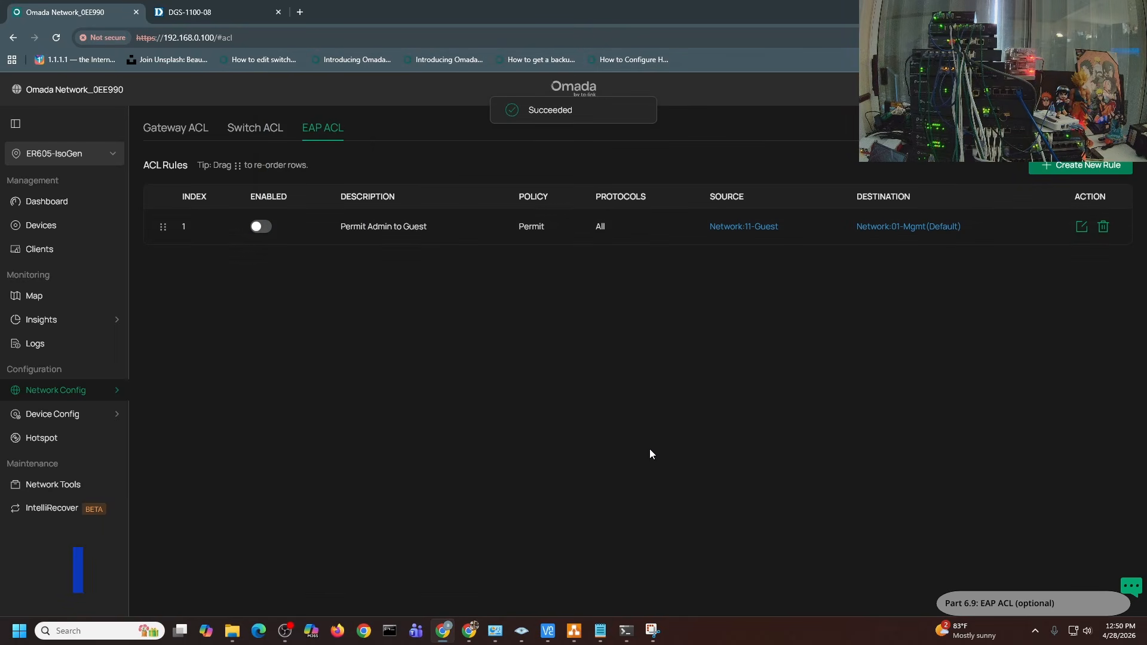
Bring up the guest client's VNC session, switch to Command Prompt, and ping 192.168.11.100 from the admin computer
mouse_move(547, 630)
left_click(604, 534)
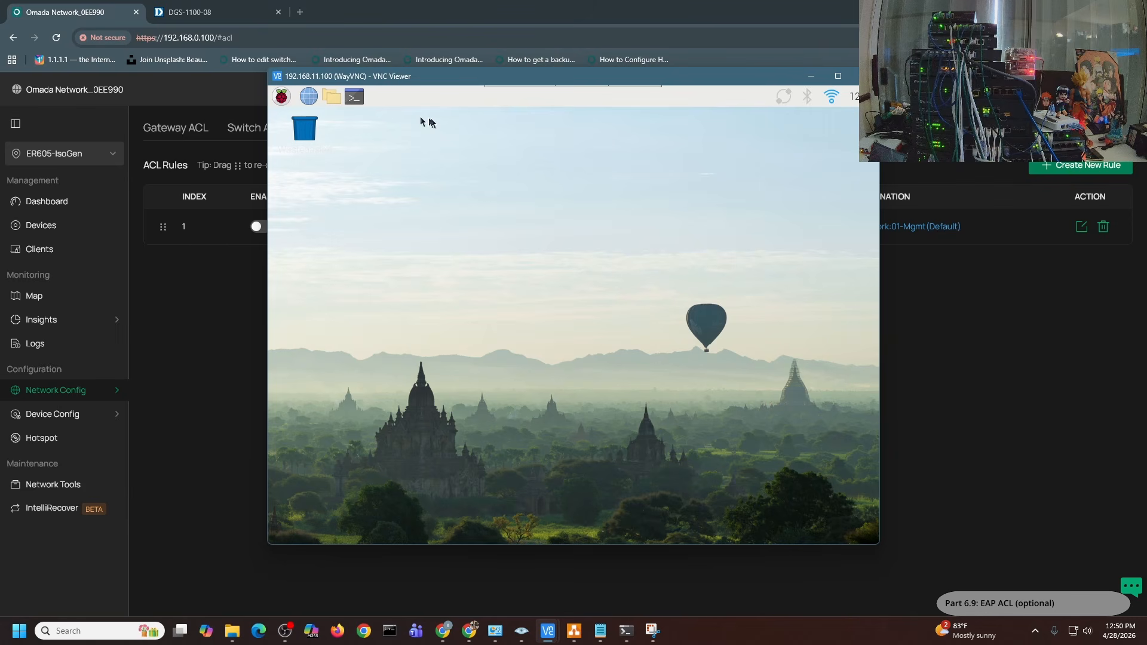
mouse_move(626, 630)
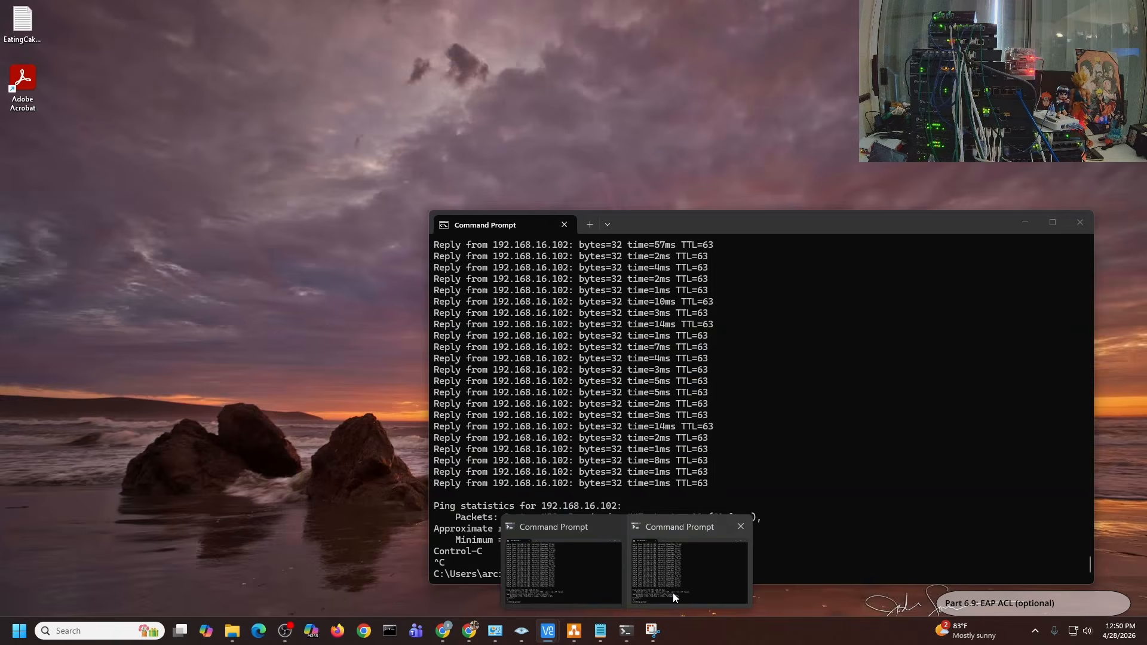
left_click(651, 548)
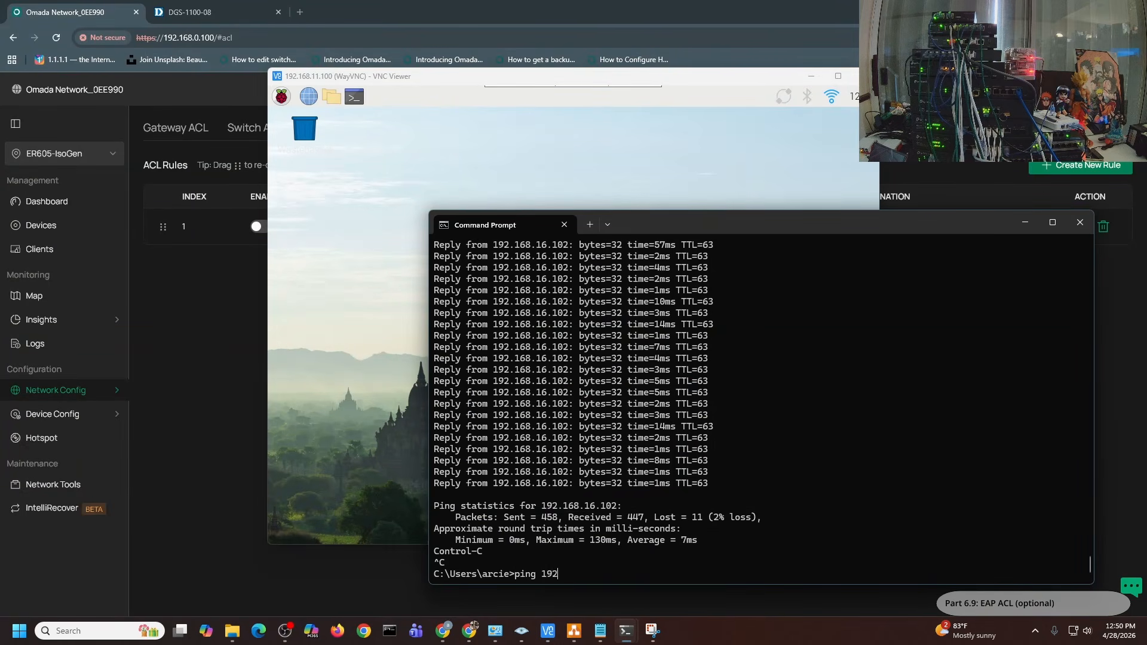
type("ping 192.168.11.100")
key("Return")
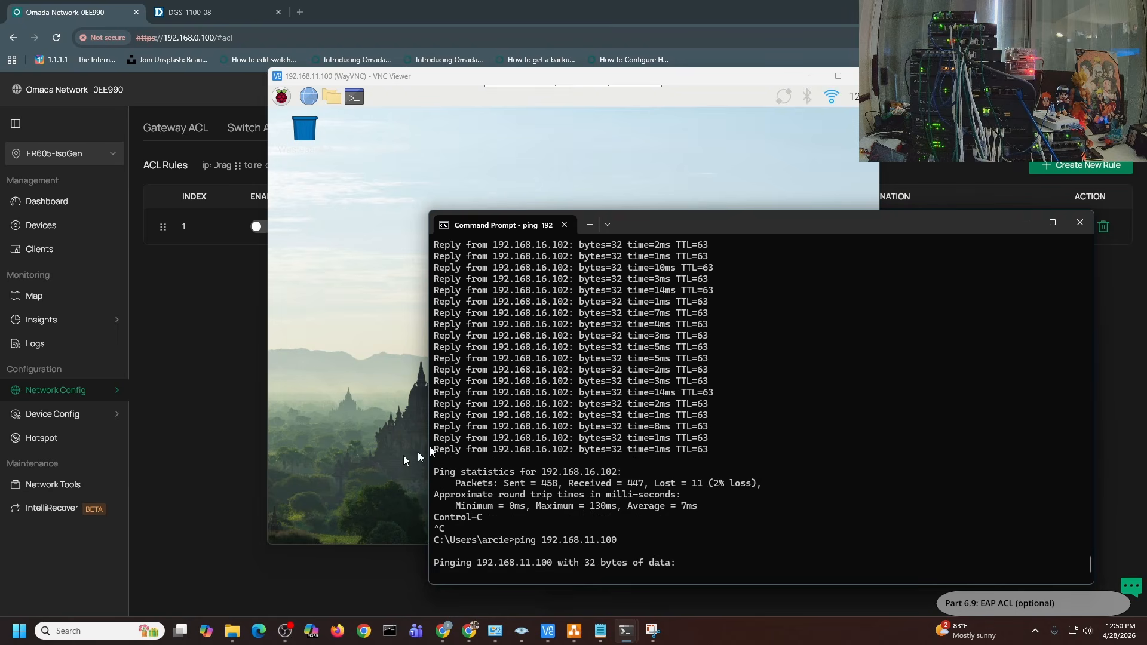
Re-enable the Permit Admin to Guest EAP ACL rule in Omada and check the ping replies in Command Prompt
left_click(189, 300)
left_click(260, 226)
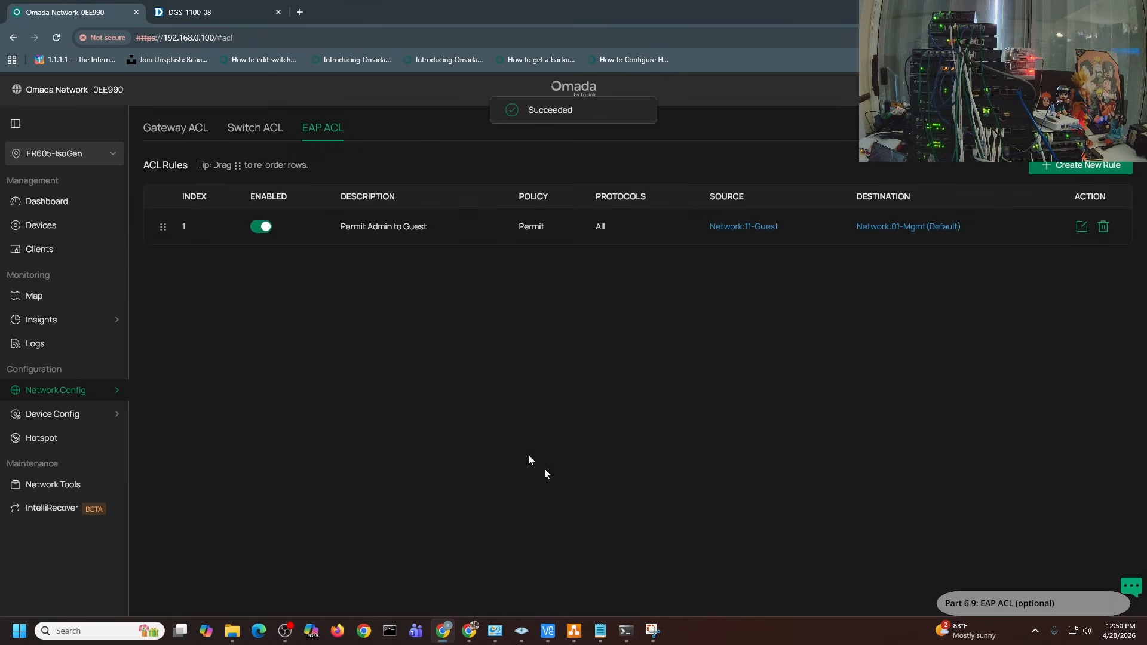
mouse_move(626, 630)
left_click(694, 578)
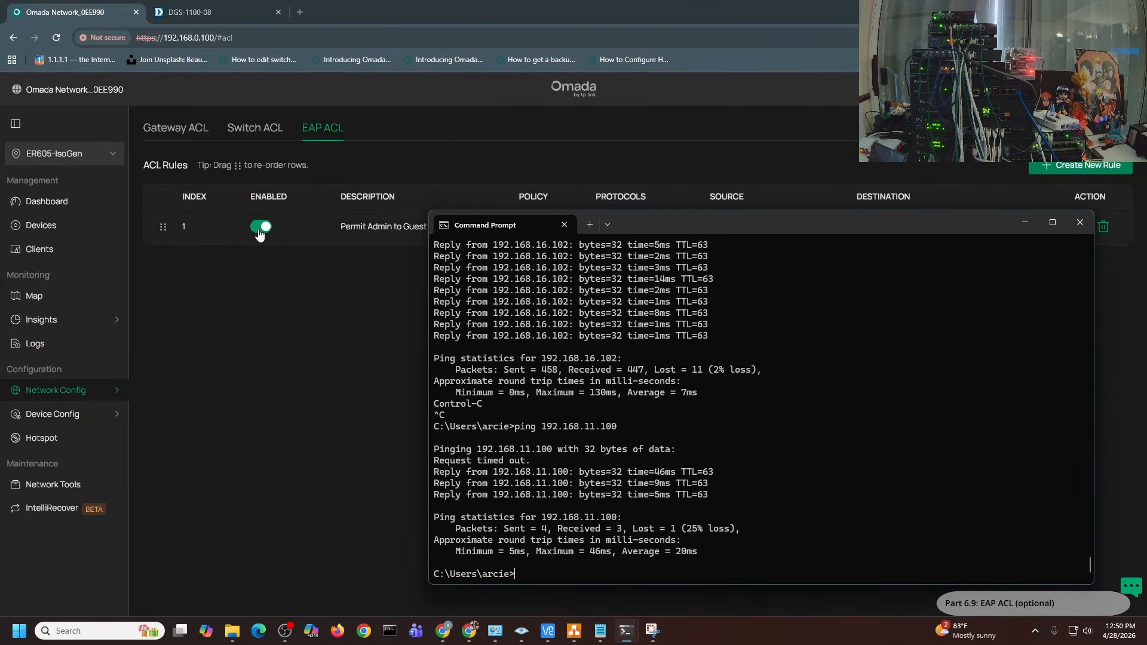
Bring up the 192.168.11.100 VNC session, minimize it, and return to Omada's network configuration options
mouse_move(547, 630)
left_click(621, 574)
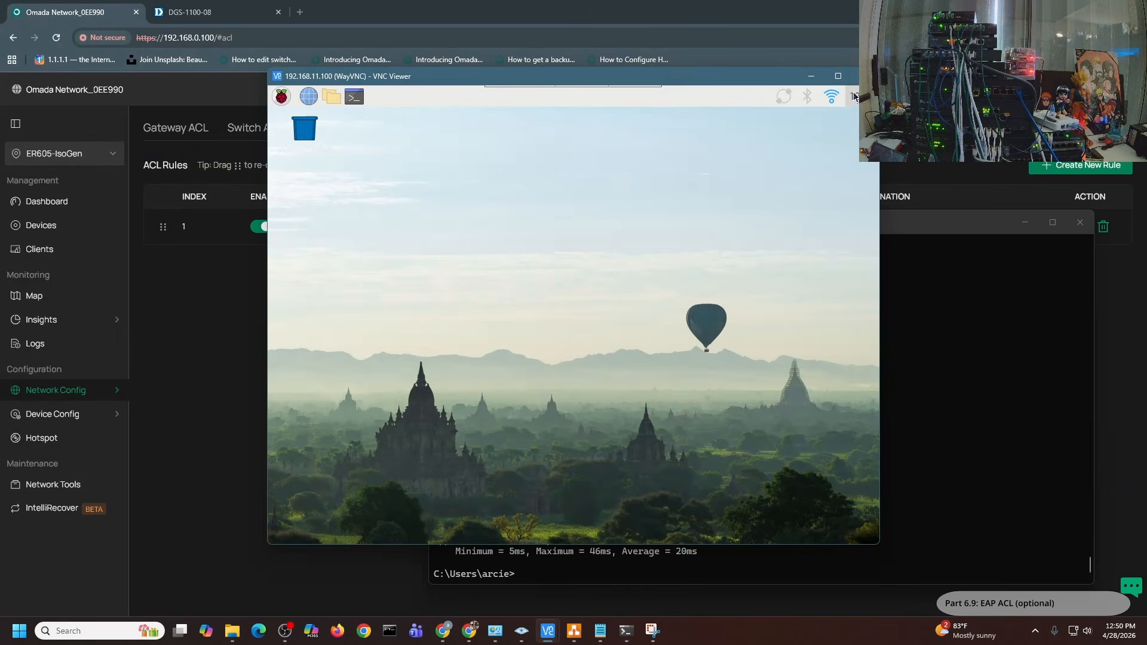
left_click(810, 75)
left_click(55, 390)
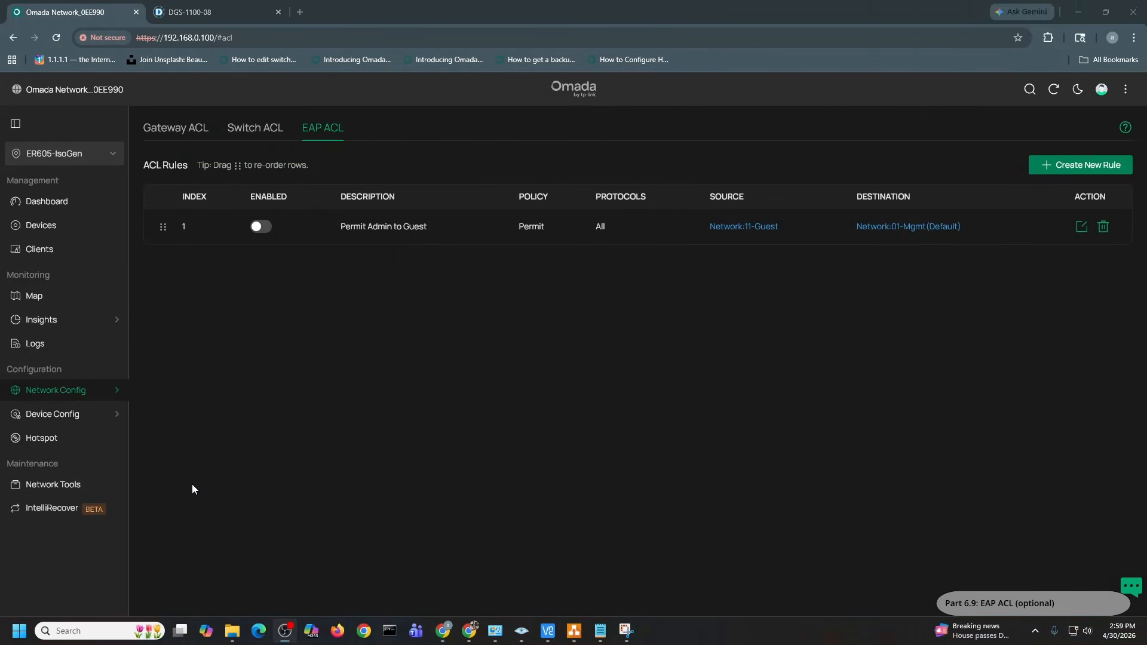